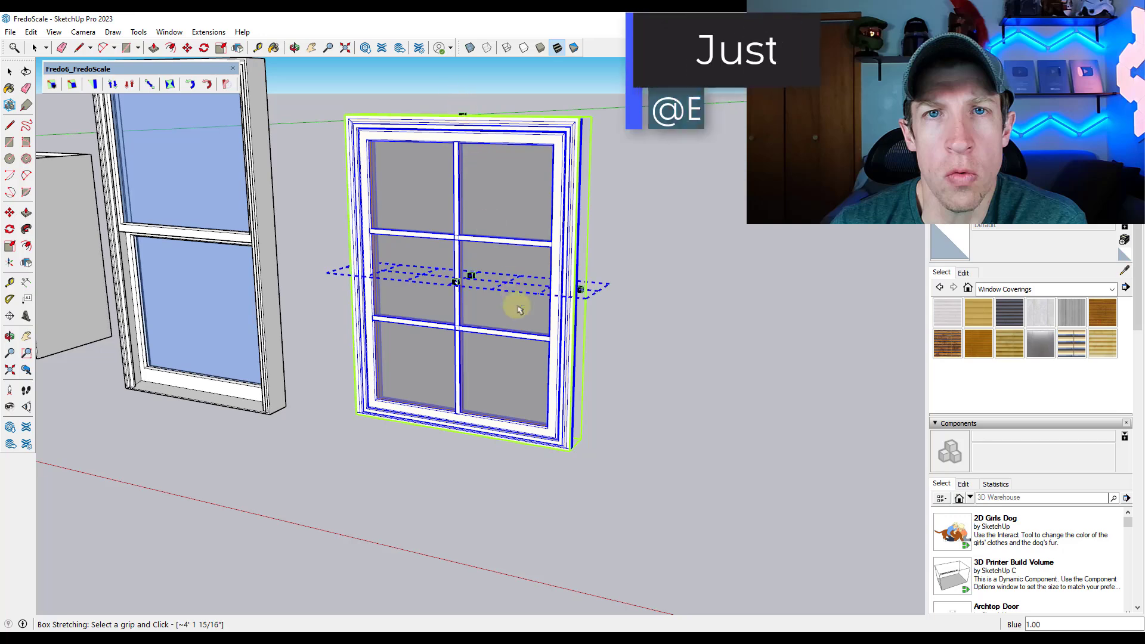
- Narrow the six-pane window with Box Stretching to about 0.87 of its width along the red axis
{"action": "right_click", "coordinate": [556, 297]}
{"action": "left_click", "coordinate": [583, 307]}
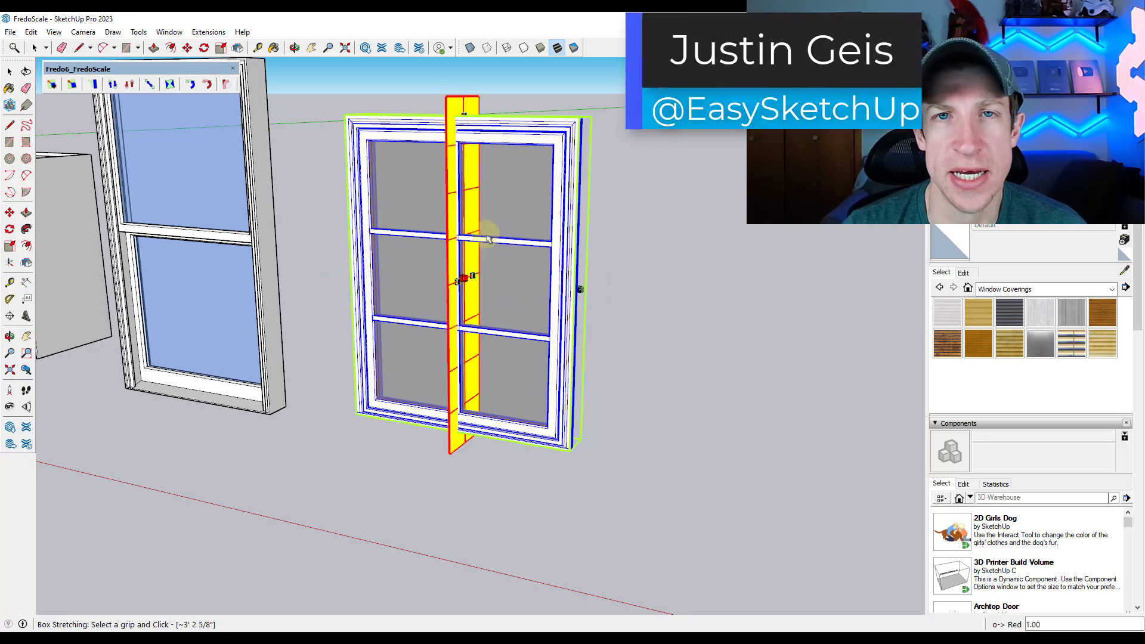
{"action": "left_click_drag", "start_coordinate": [449, 211], "coordinate": [498, 224]}
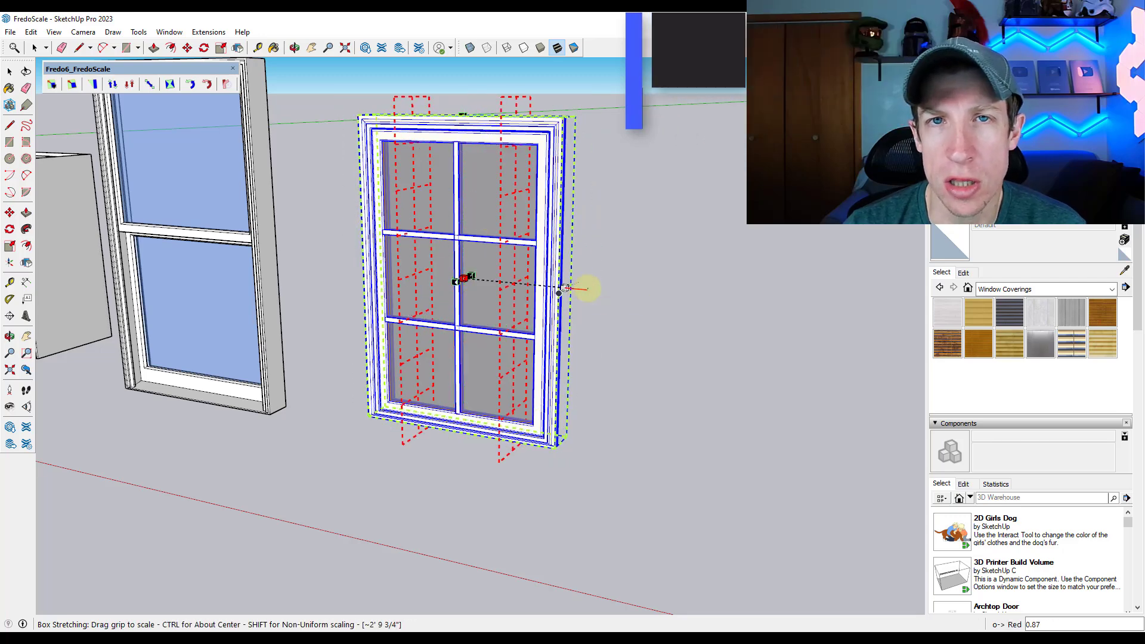
{"action": "left_click", "coordinate": [583, 290]}
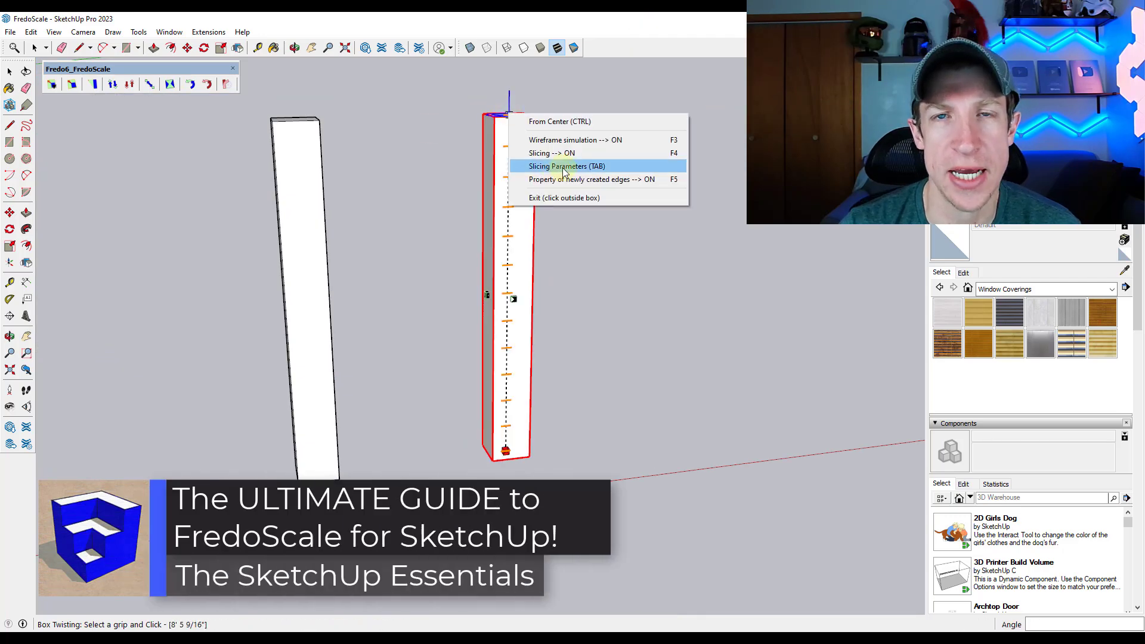
{"action": "left_click", "coordinate": [564, 168]}
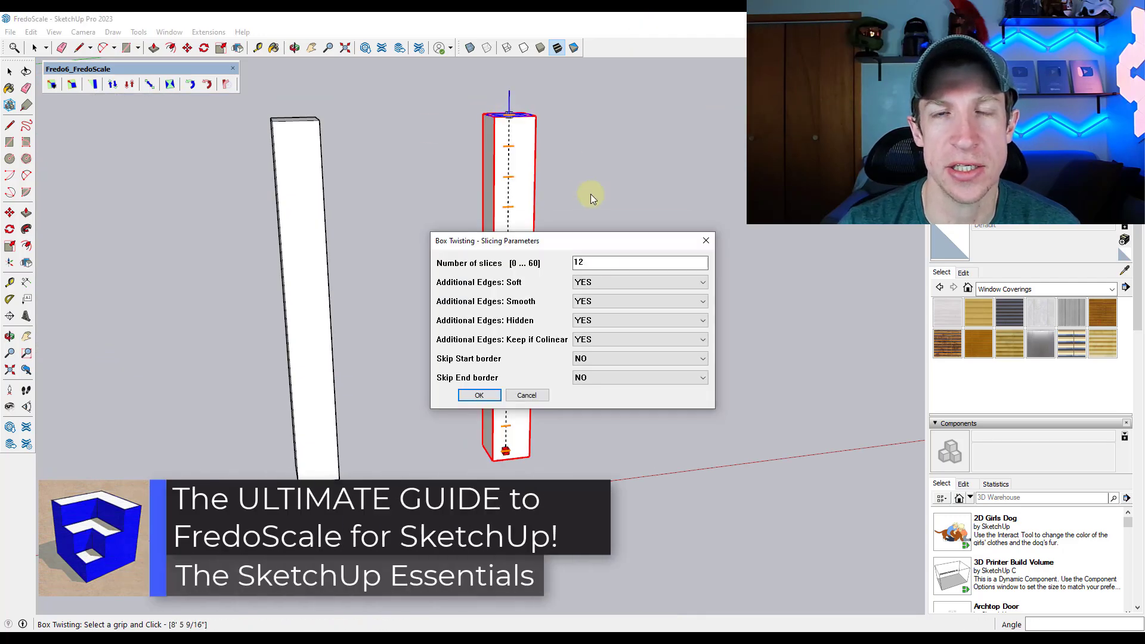
- Accept 12 slices for Box Twisting on the selected post and pick the grip at its top end
{"action": "key", "text": "Return"}
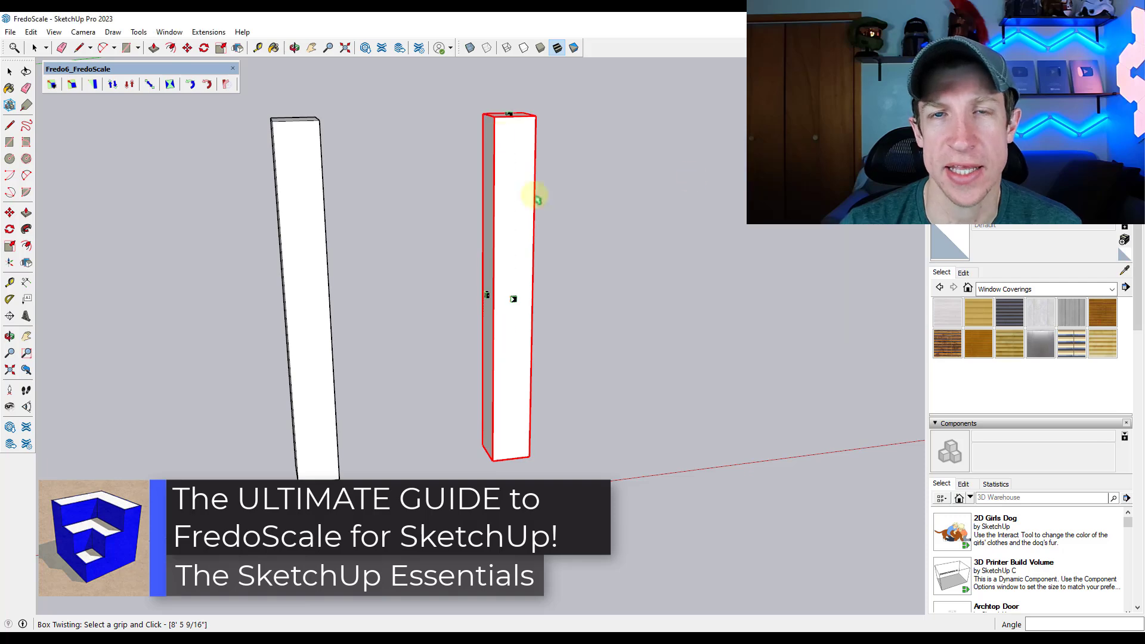
{"action": "left_click", "coordinate": [516, 118]}
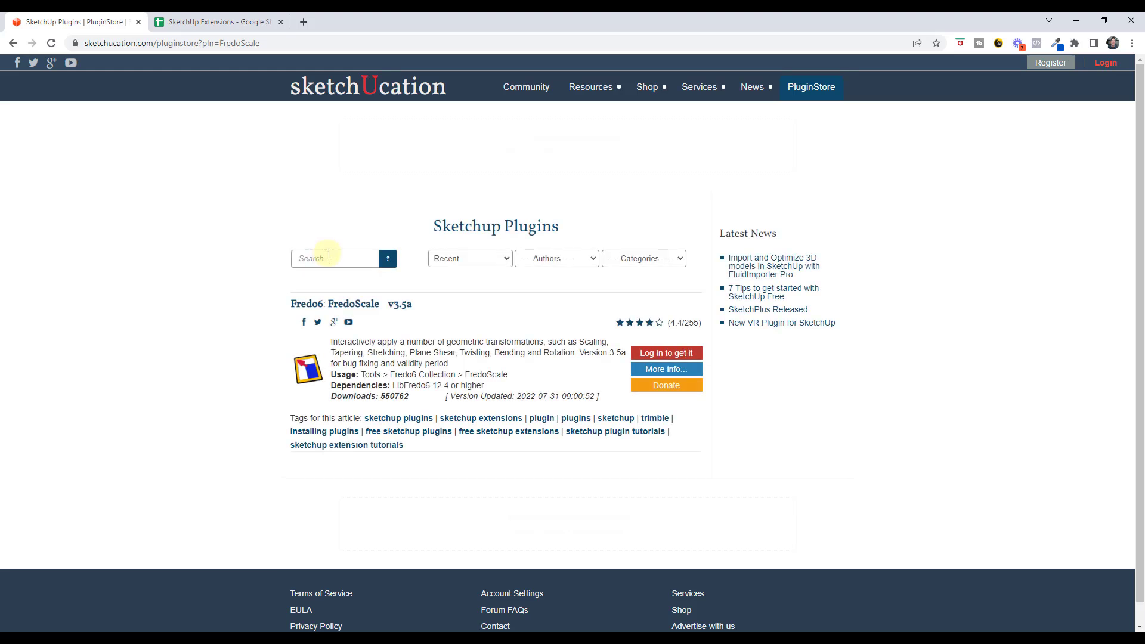
- Open the FredoScale plugin's detail page and examine its requirements, dependencies, trial period and license prices
{"action": "left_click", "coordinate": [664, 387]}
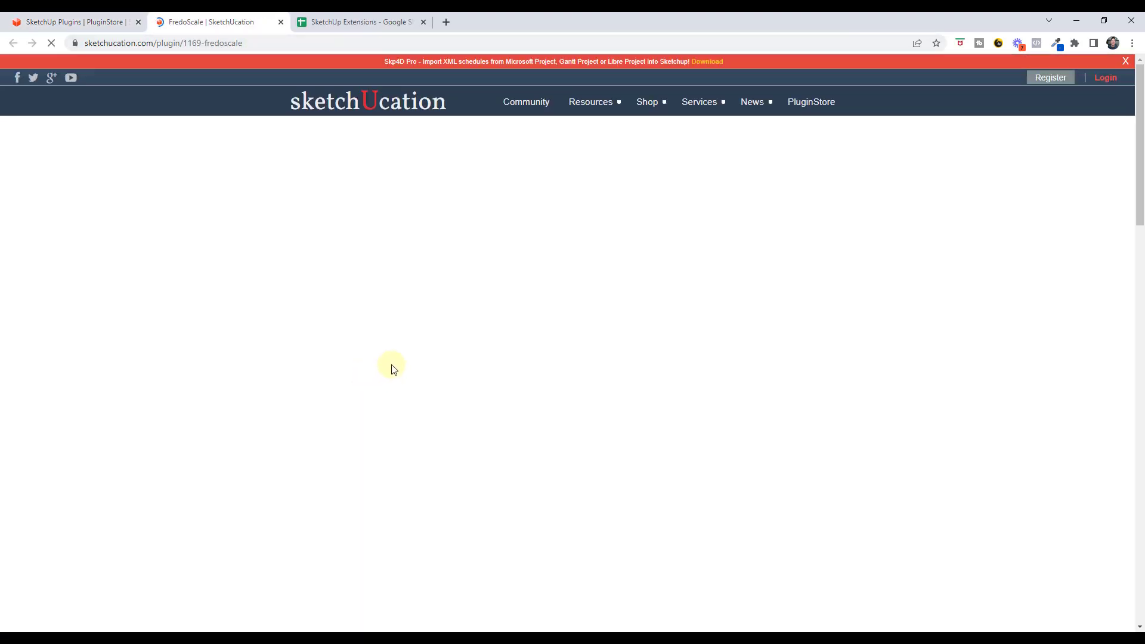
{"action": "scroll", "coordinate": [391, 367], "scroll_direction": "down", "scroll_amount": 6}
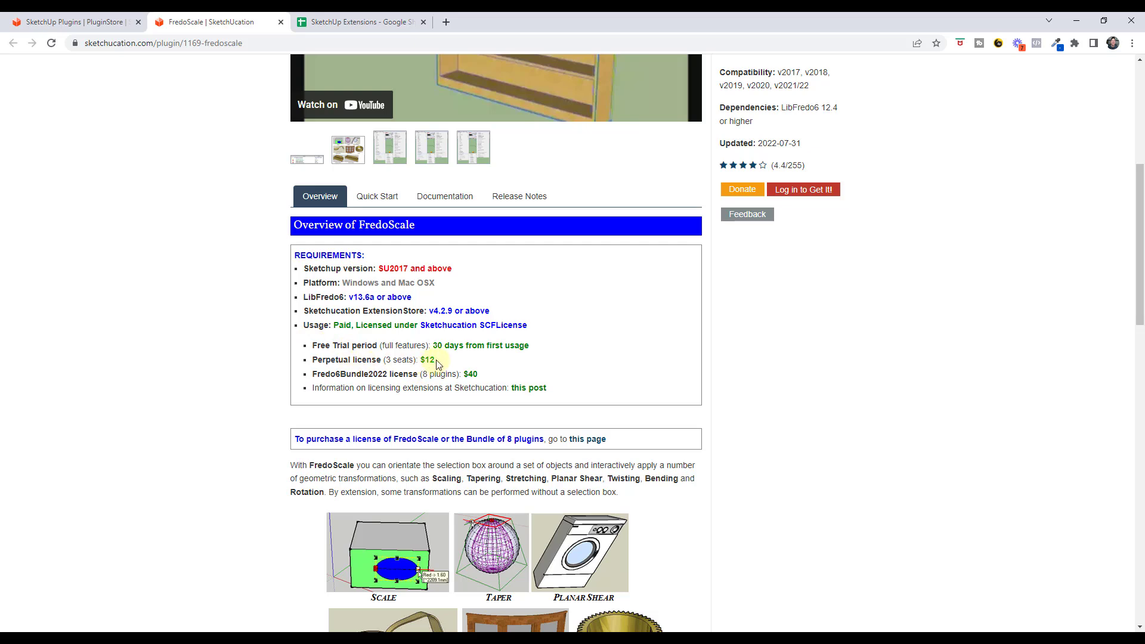
{"action": "left_click_drag", "start_coordinate": [437, 361], "coordinate": [421, 359]}
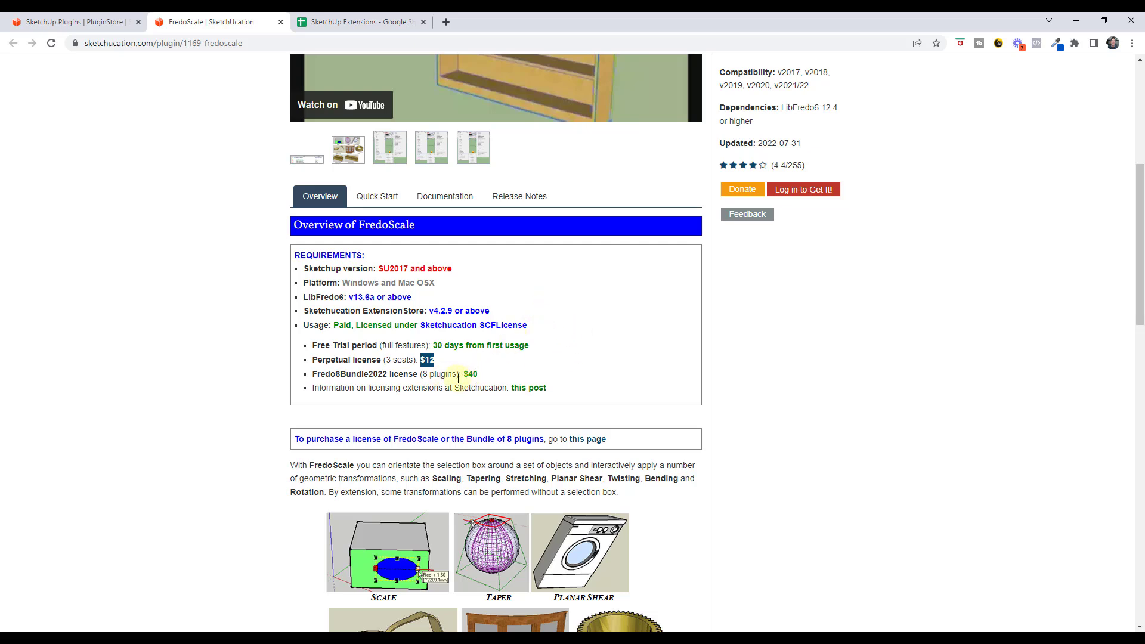
{"action": "left_click_drag", "start_coordinate": [314, 373], "coordinate": [386, 376]}
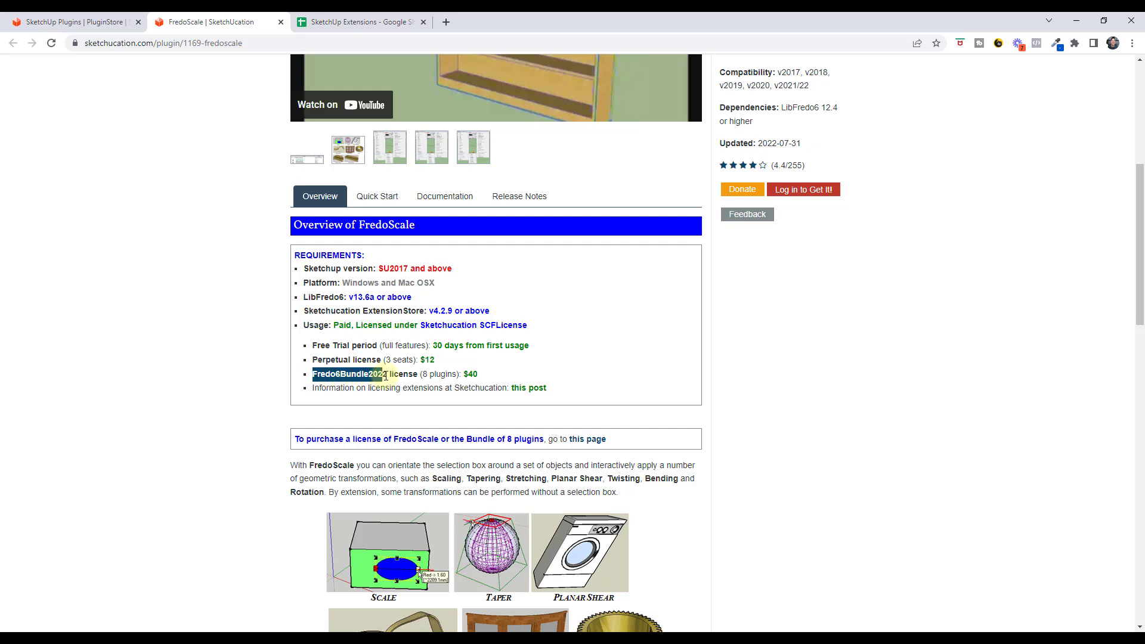
{"action": "scroll", "coordinate": [453, 365], "scroll_direction": "down", "scroll_amount": 1}
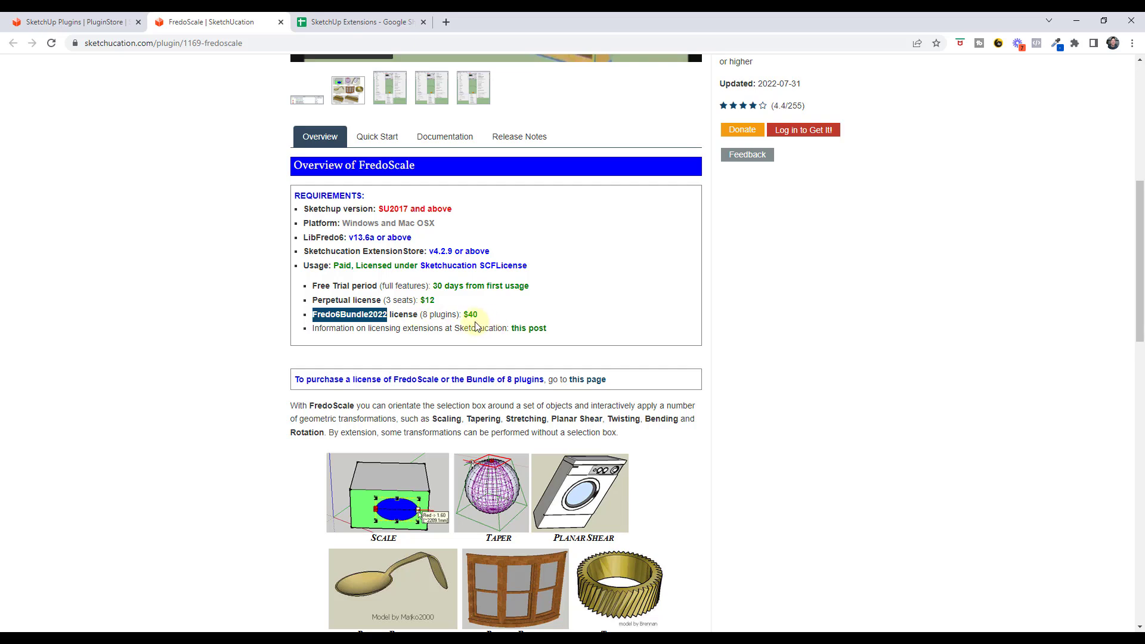
{"action": "left_click", "coordinate": [432, 302]}
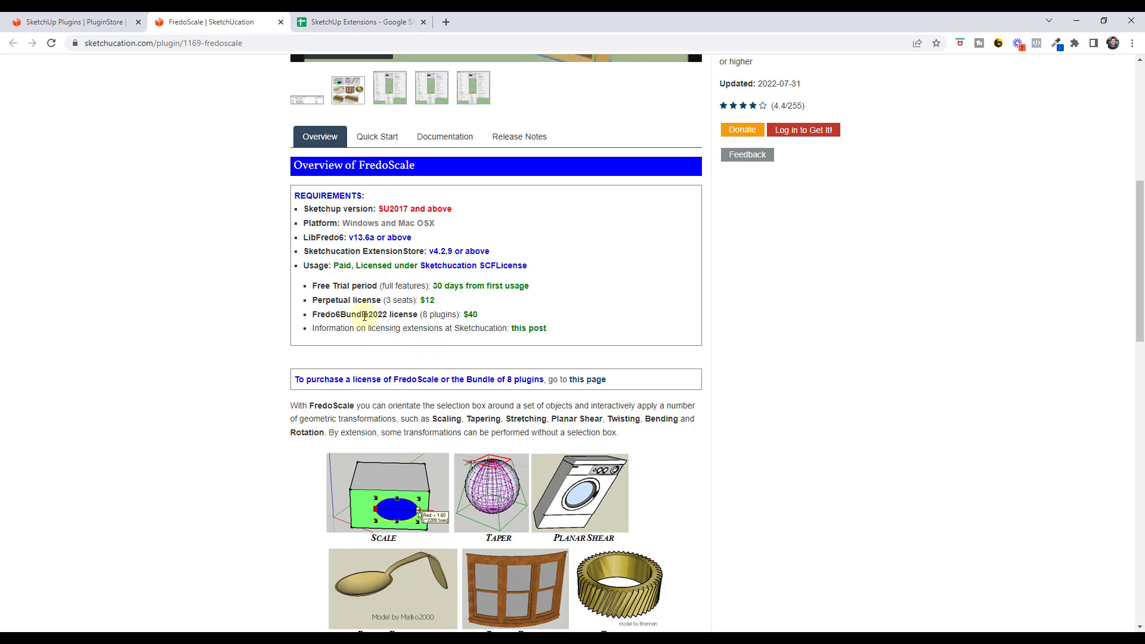
{"action": "scroll", "coordinate": [393, 316], "scroll_direction": "up", "scroll_amount": 1}
{"action": "scroll", "coordinate": [243, 328], "scroll_direction": "up", "scroll_amount": 4}
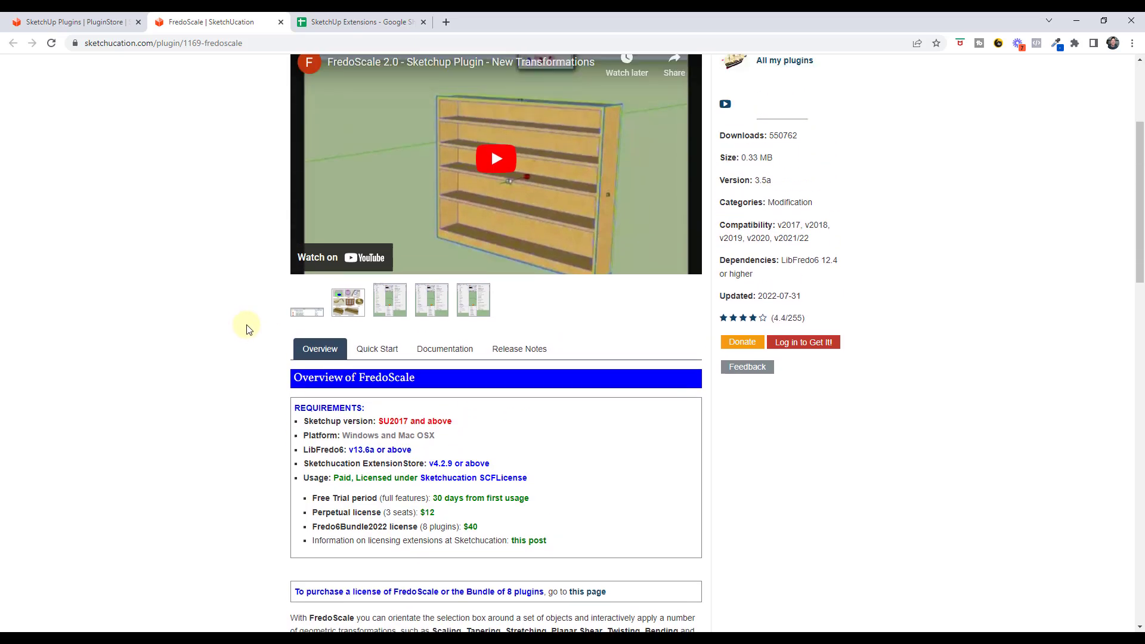
{"action": "left_click", "coordinate": [310, 24]}
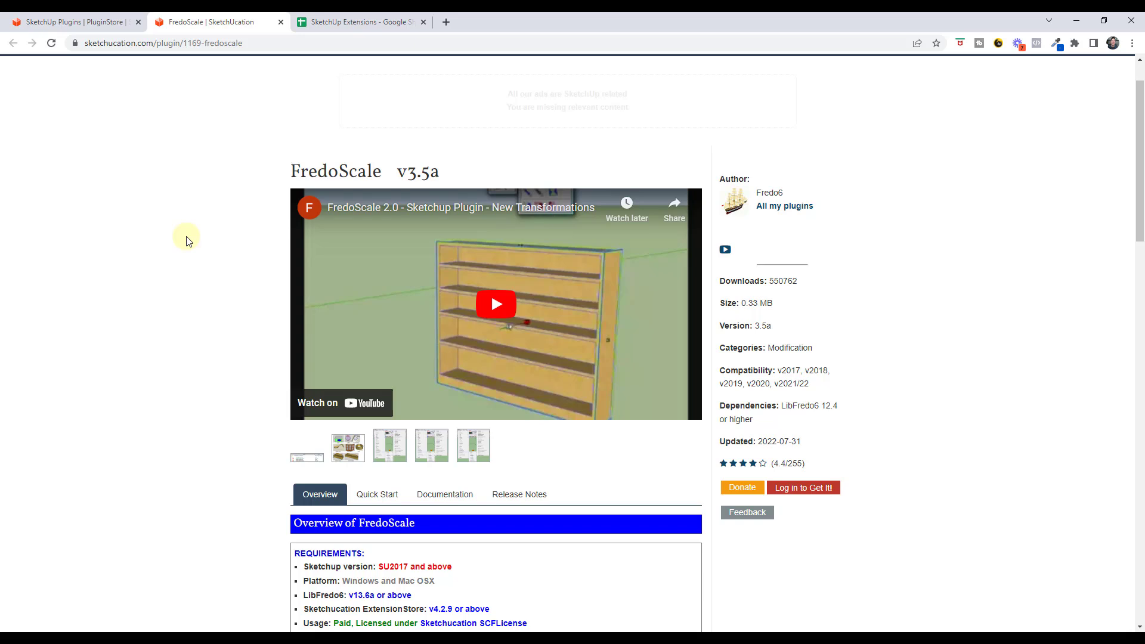
{"action": "scroll", "coordinate": [532, 236], "scroll_direction": "down", "scroll_amount": 3}
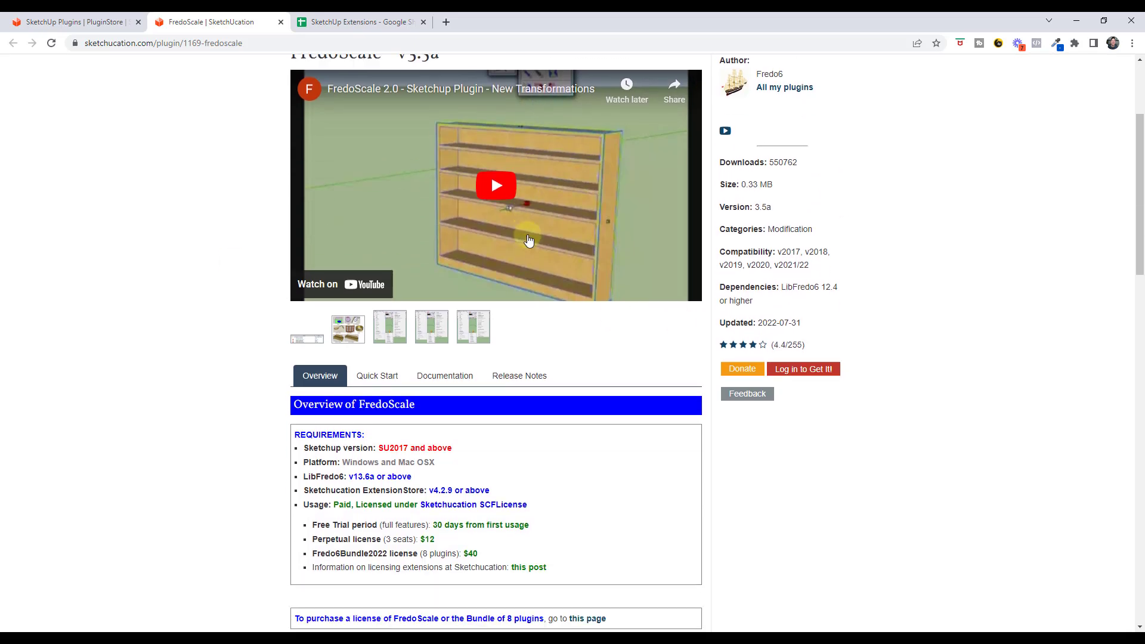
{"action": "scroll", "coordinate": [532, 236], "scroll_direction": "up", "scroll_amount": 2}
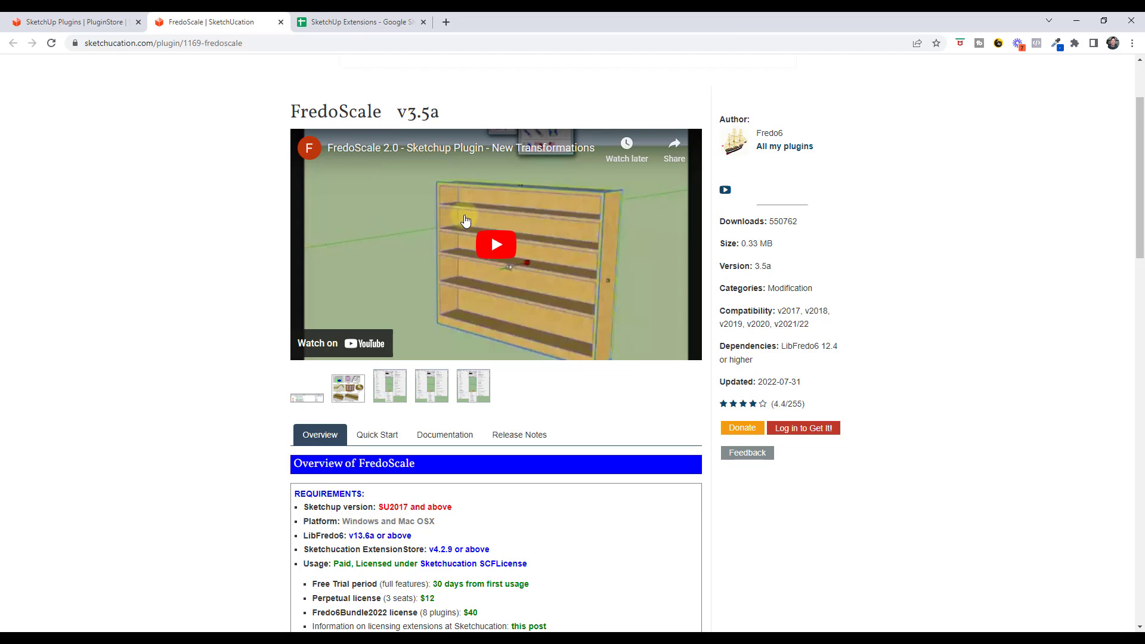
- Switch to SketchUp, open the FredoScale quick launcher and place it clear of the two chairs
{"action": "left_click", "coordinate": [1073, 21]}
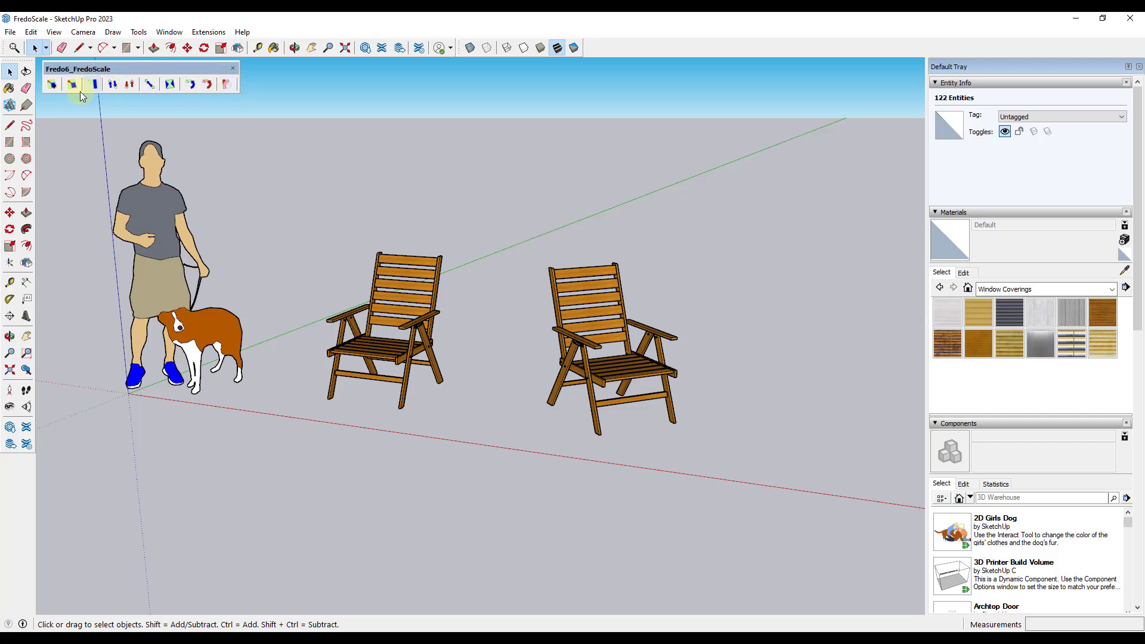
{"action": "left_click", "coordinate": [52, 87]}
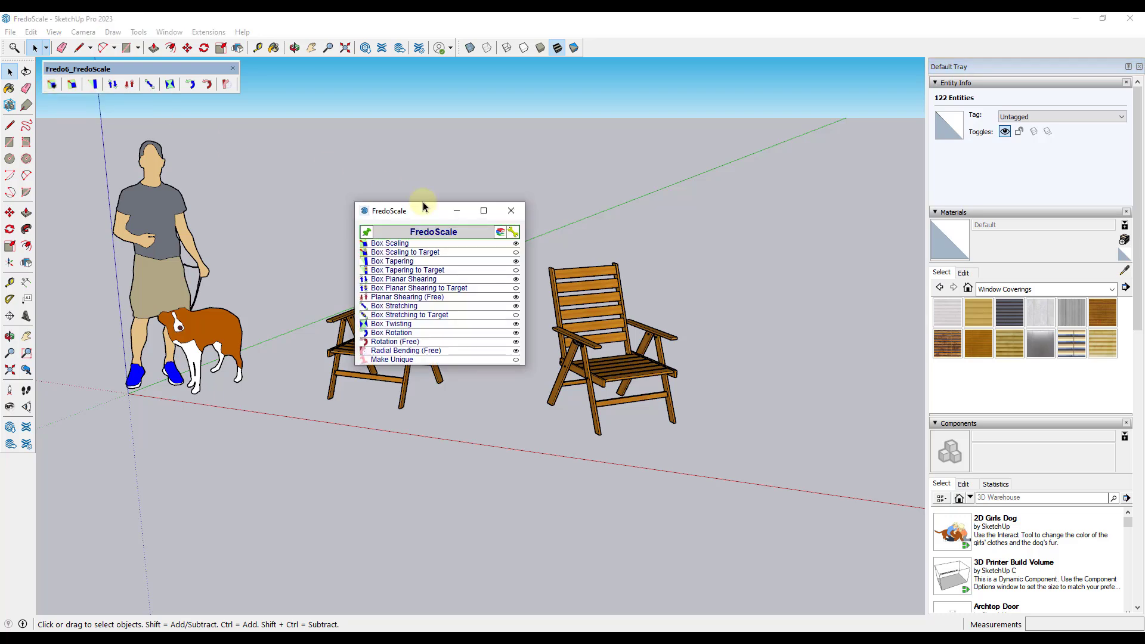
{"action": "left_click_drag", "start_coordinate": [435, 213], "coordinate": [140, 125]}
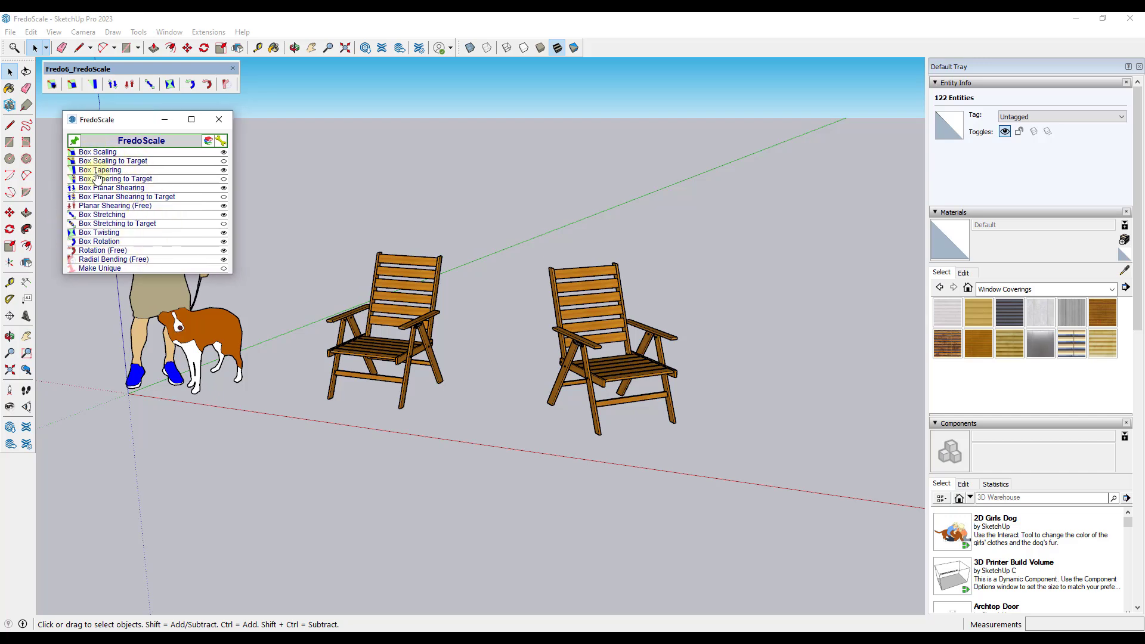
- Try toggling the toolbar visibility of FredoScale's scaling and tapering tools, restoring the original set of visible tools
{"action": "left_click", "coordinate": [223, 170]}
{"action": "left_click", "coordinate": [224, 179]}
{"action": "left_click", "coordinate": [224, 161]}
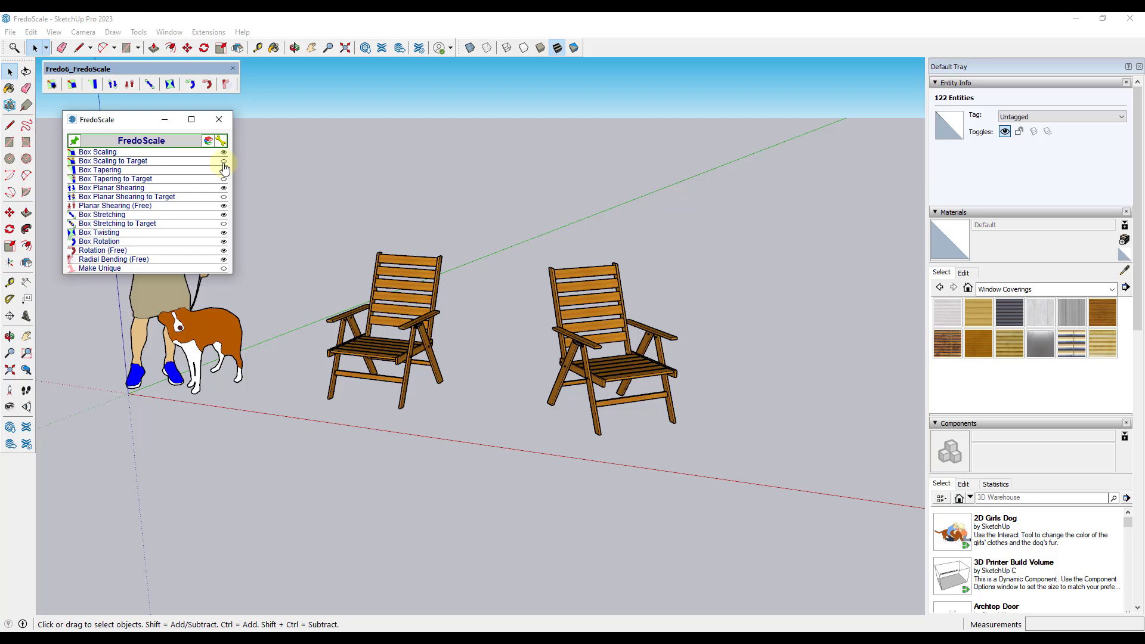
{"action": "left_click", "coordinate": [224, 179]}
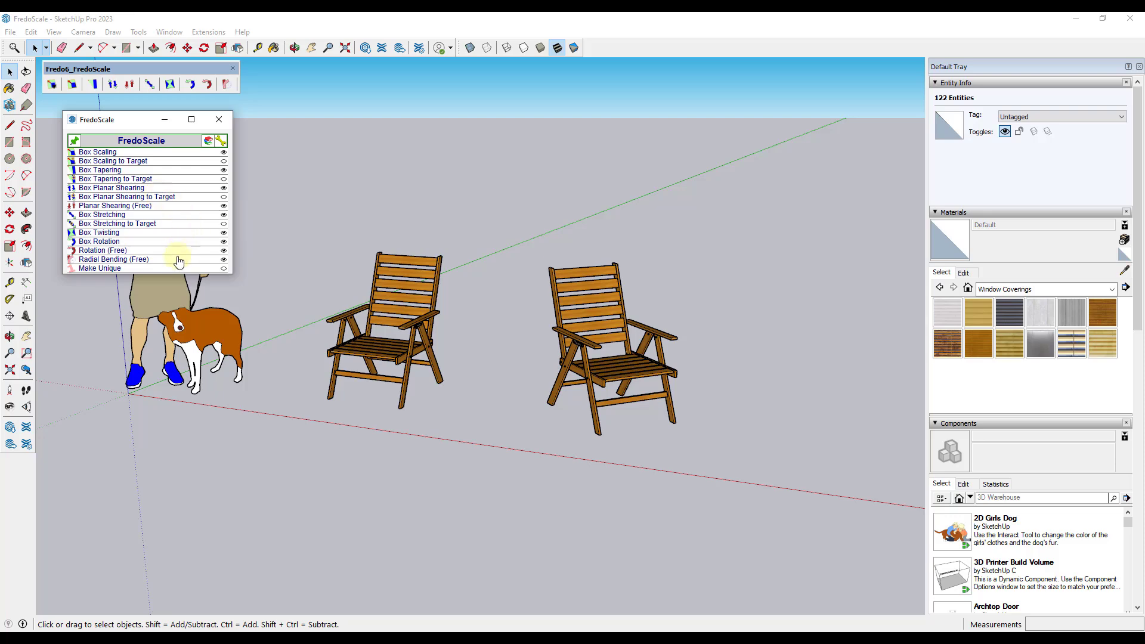
- Review FredoScale's default parameters for startup options, function keys, box colors and plugin configuration, and close them without saving
{"action": "left_click", "coordinate": [218, 142]}
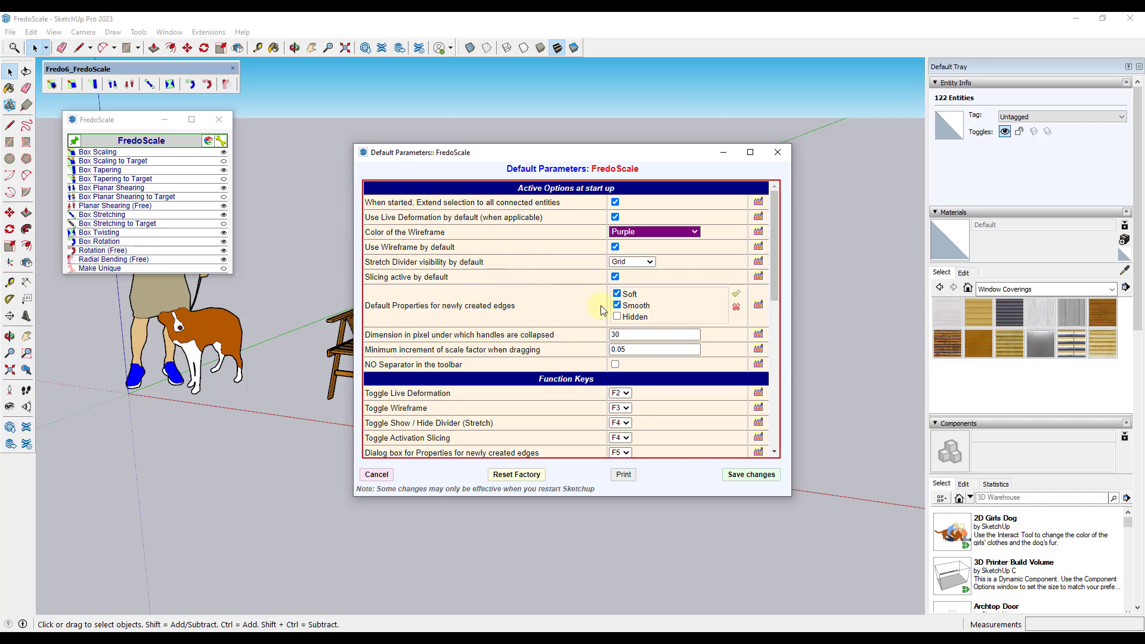
{"action": "scroll", "coordinate": [513, 343], "scroll_direction": "down", "scroll_amount": 1}
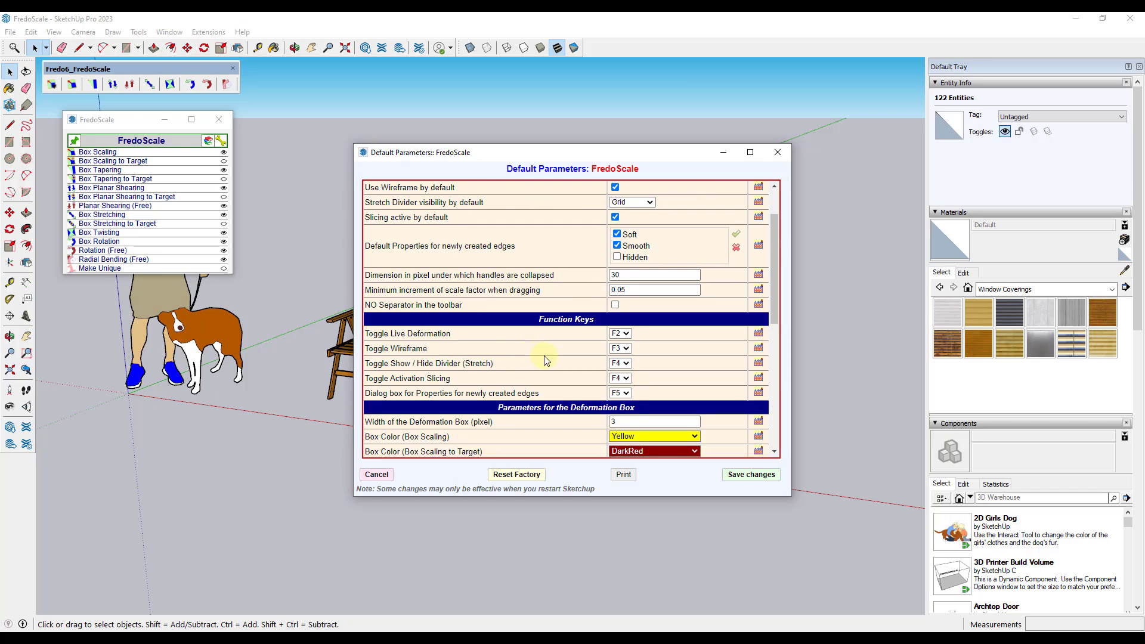
{"action": "scroll", "coordinate": [594, 350], "scroll_direction": "down", "scroll_amount": 5}
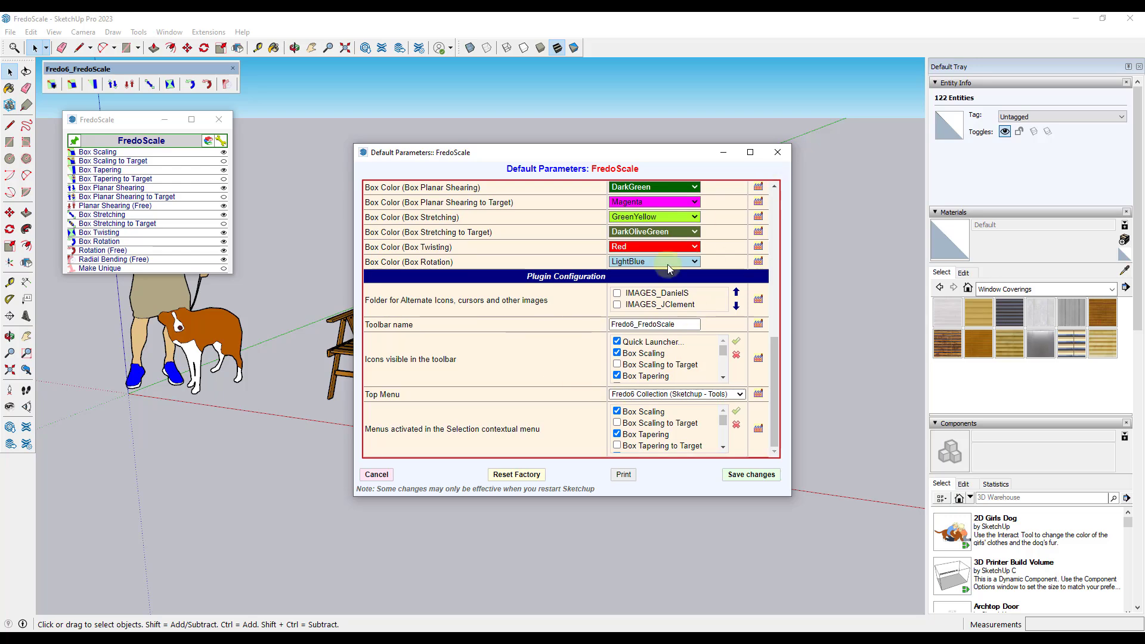
{"action": "left_click", "coordinate": [778, 153]}
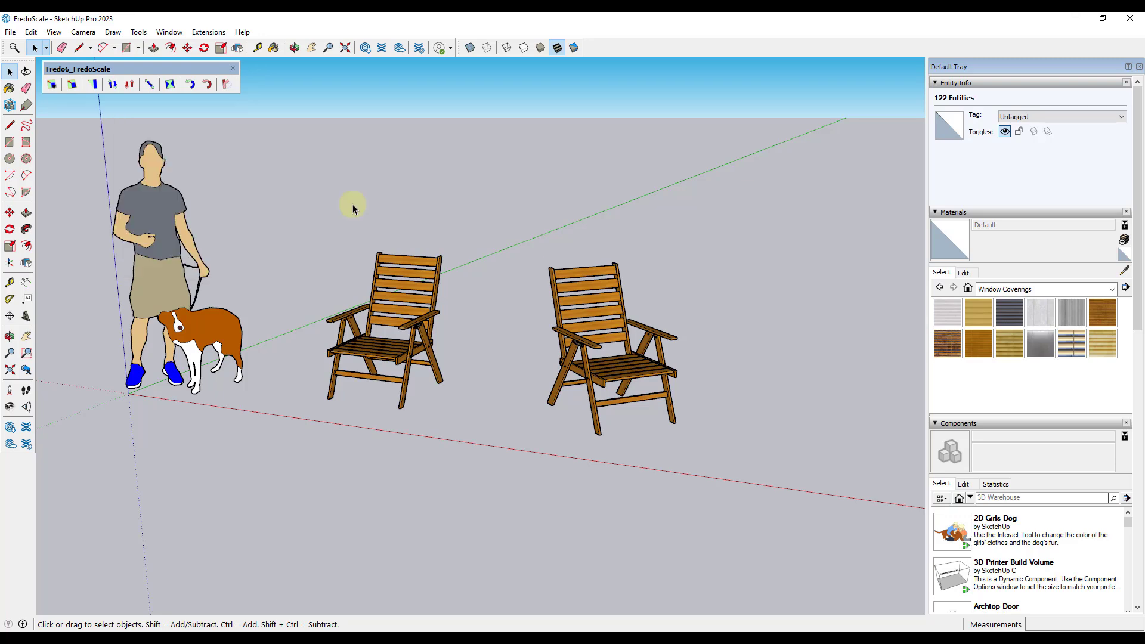
- Make the Wood Deck Chair nearest the man and dog slightly taller using FredoScale Box Scaling
{"action": "left_click", "coordinate": [352, 204]}
{"action": "scroll", "coordinate": [353, 204], "scroll_direction": "down", "scroll_amount": 1}
{"action": "middle_click_drag", "start_coordinate": [353, 204], "coordinate": [348, 213]}
{"action": "scroll", "coordinate": [384, 166], "scroll_direction": "up", "scroll_amount": 1}
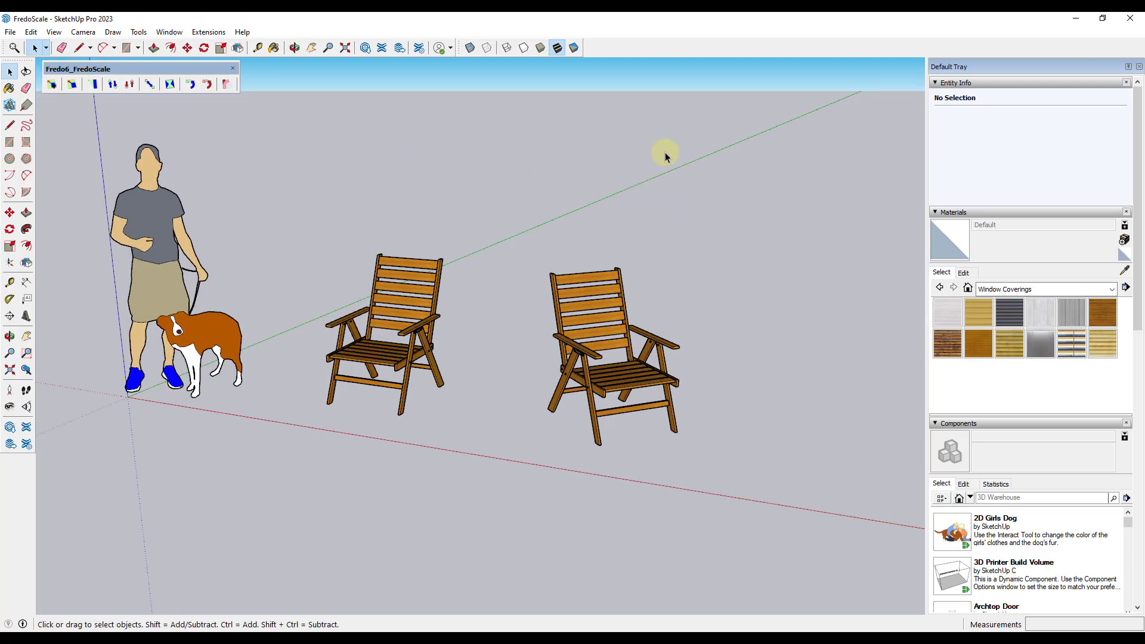
{"action": "scroll", "coordinate": [665, 152], "scroll_direction": "up", "scroll_amount": 1}
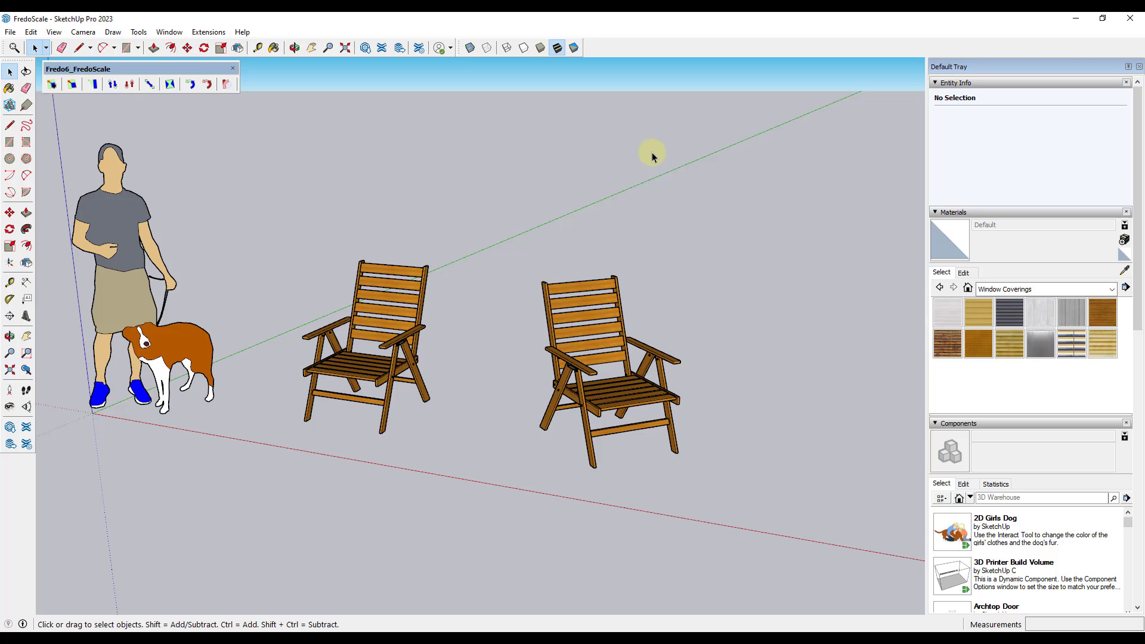
{"action": "left_click", "coordinate": [71, 89]}
{"action": "left_click", "coordinate": [391, 346]}
{"action": "scroll", "coordinate": [334, 309], "scroll_direction": "up", "scroll_amount": 1}
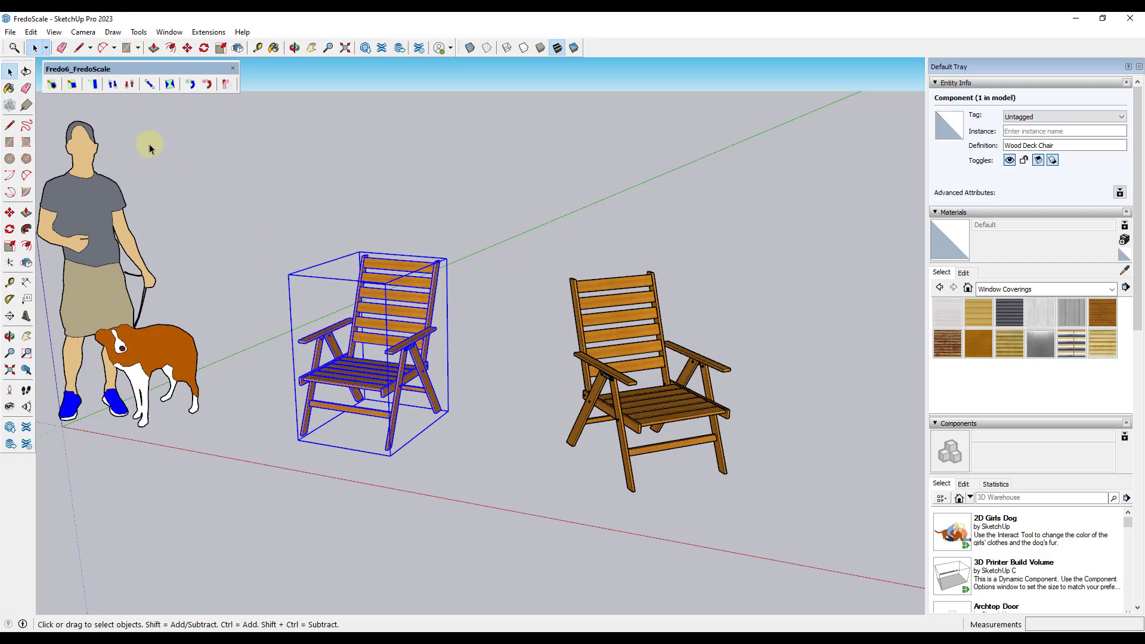
{"action": "left_click", "coordinate": [73, 85]}
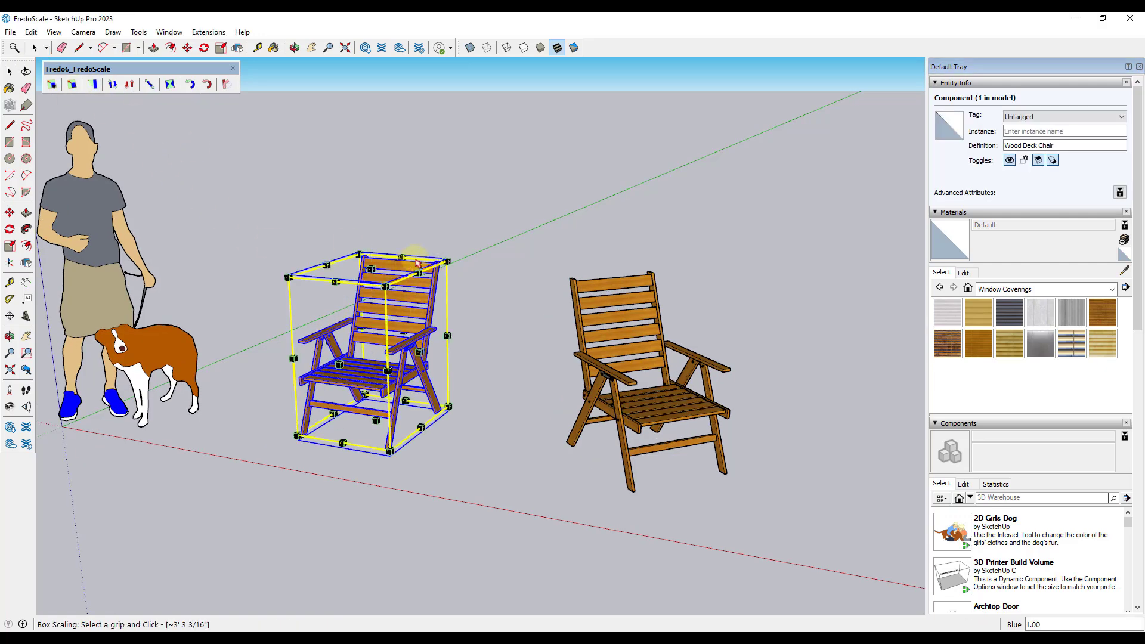
{"action": "scroll", "coordinate": [418, 272], "scroll_direction": "up", "scroll_amount": 2}
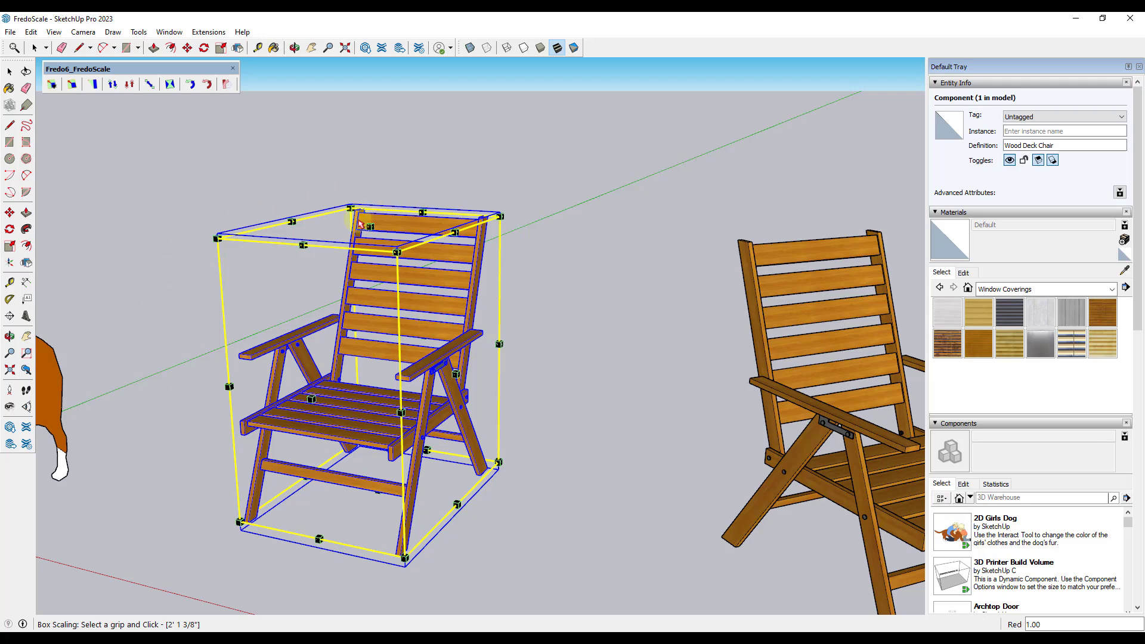
{"action": "left_click_drag", "start_coordinate": [366, 224], "coordinate": [415, 211]}
{"action": "key", "text": "space"}
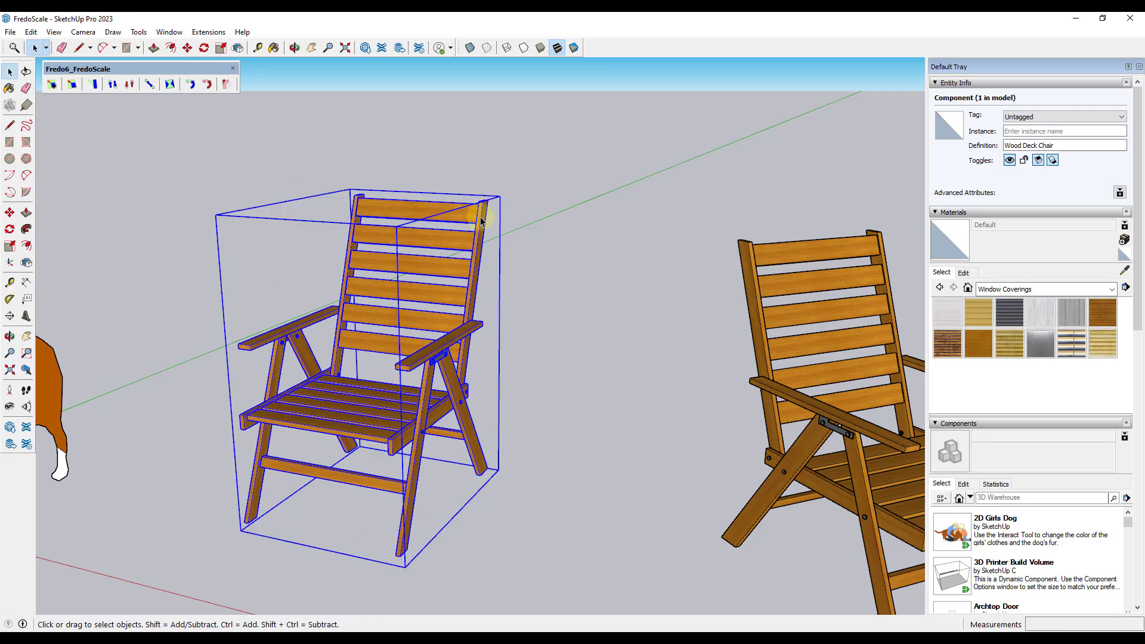
- Select the other deck chair, open its component to examine the bounding box and axis orientation, and close it
{"action": "scroll", "coordinate": [454, 229], "scroll_direction": "down", "scroll_amount": 3}
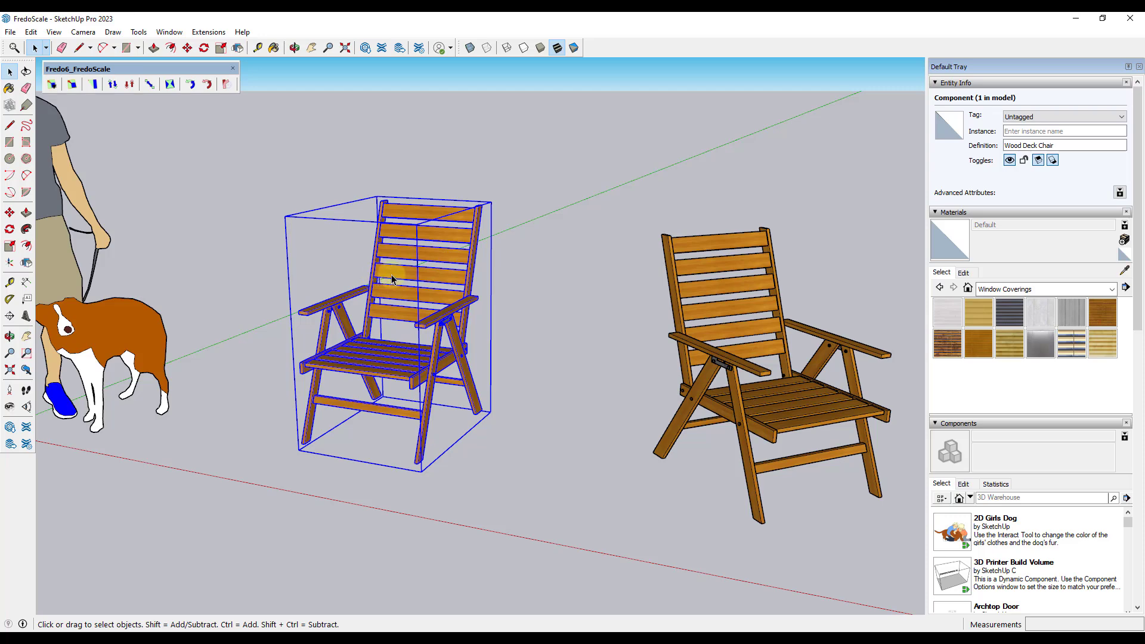
{"action": "scroll", "coordinate": [302, 251], "scroll_direction": "down", "scroll_amount": 2}
{"action": "scroll", "coordinate": [580, 305], "scroll_direction": "up", "scroll_amount": 2}
{"action": "left_click", "coordinate": [581, 306]}
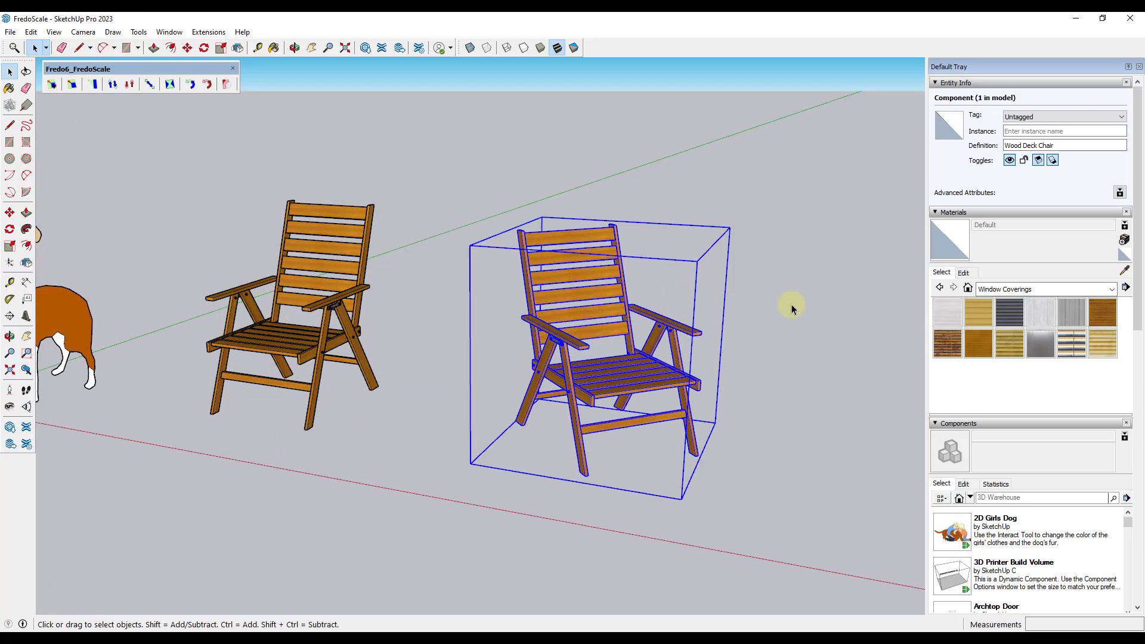
{"action": "scroll", "coordinate": [790, 306], "scroll_direction": "up", "scroll_amount": 1}
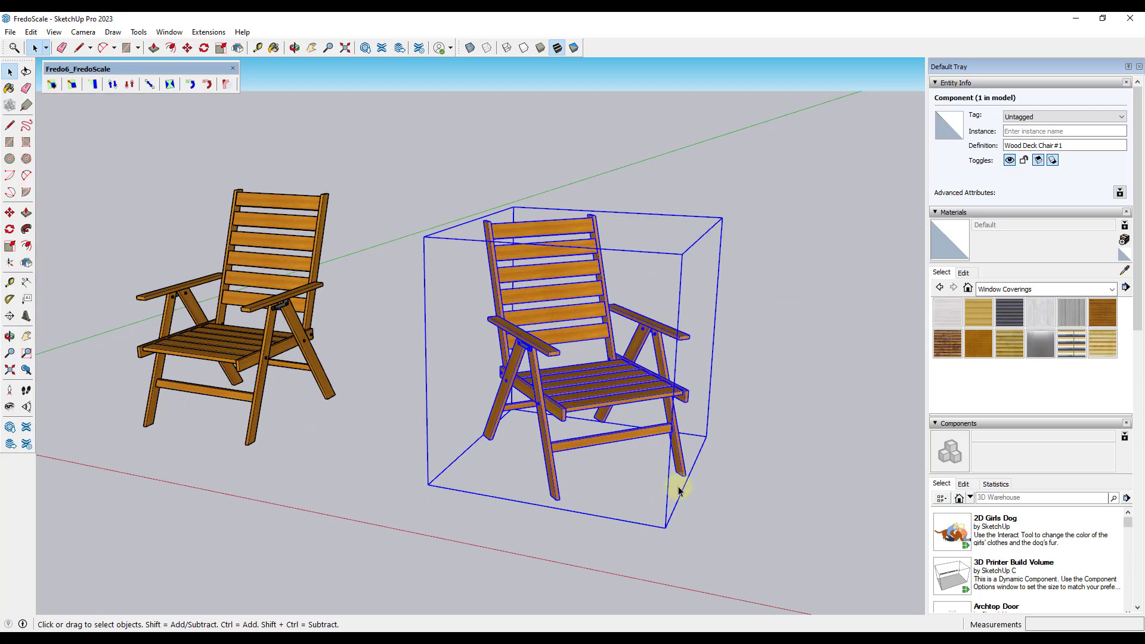
{"action": "middle_click_drag", "start_coordinate": [598, 355], "coordinate": [614, 367]}
{"action": "middle_click_drag", "start_coordinate": [762, 417], "coordinate": [716, 374]}
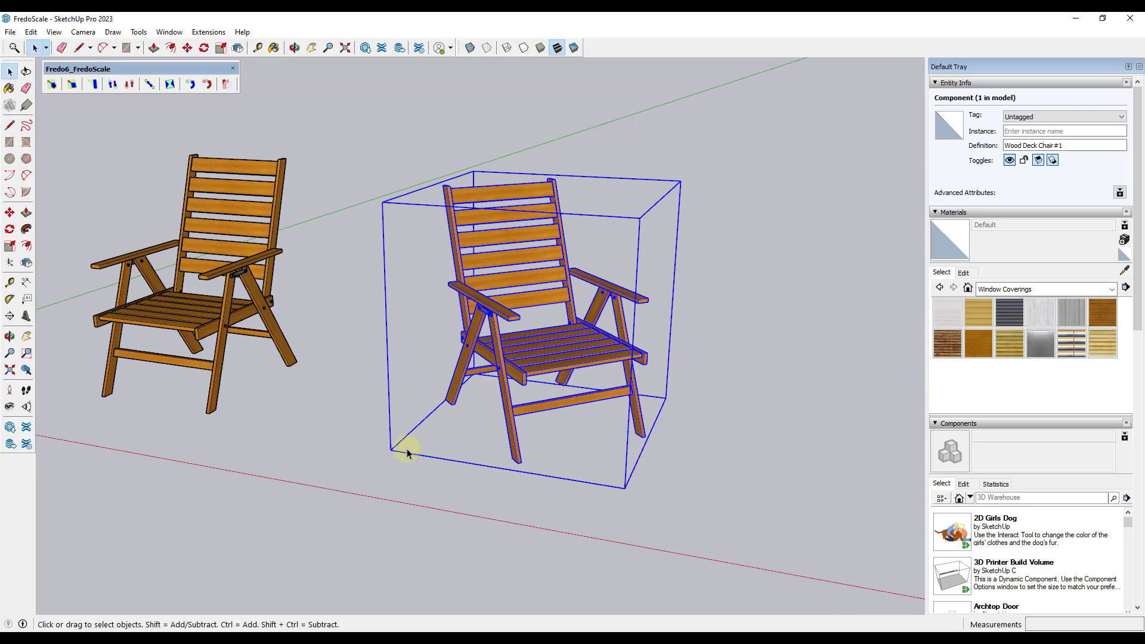
{"action": "double_click", "coordinate": [514, 345]}
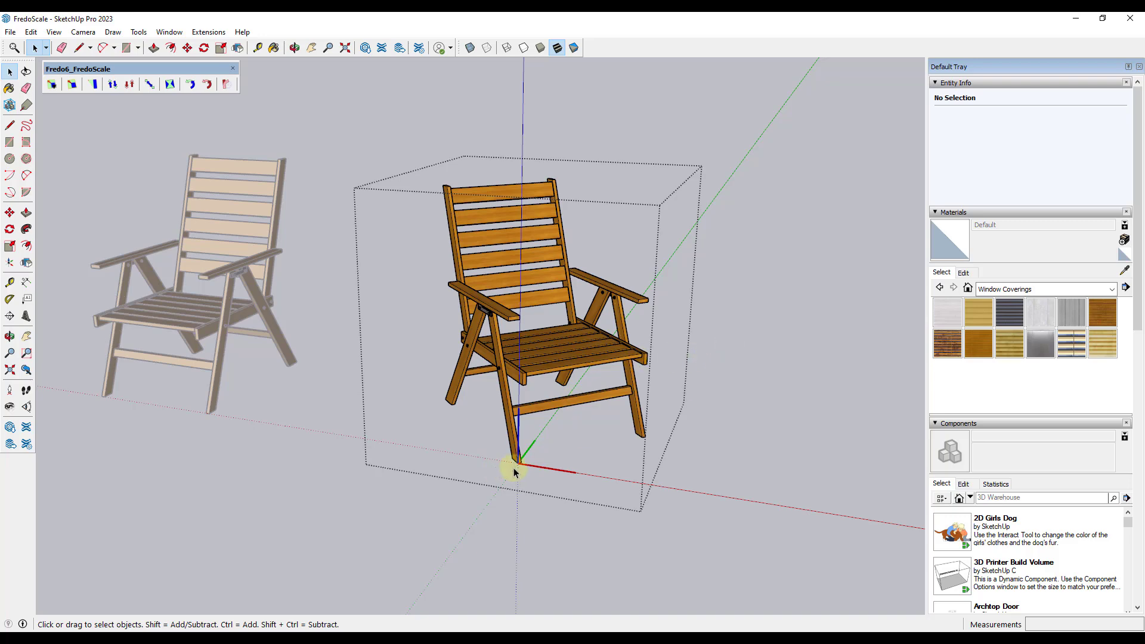
{"action": "left_click", "coordinate": [771, 371]}
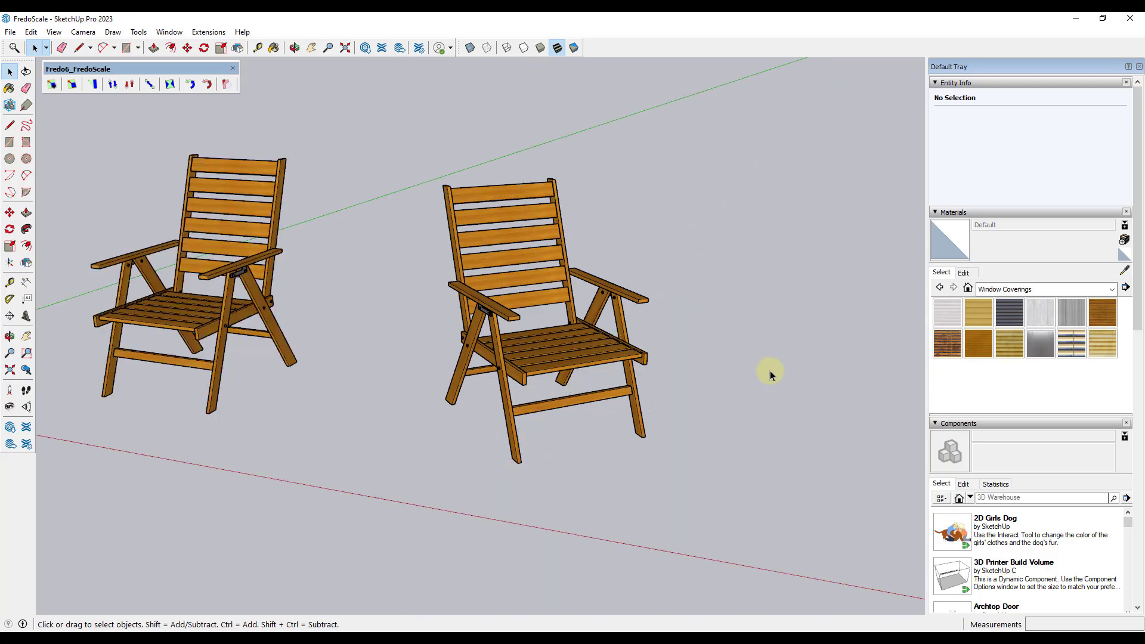
- Try scaling the rotated deck chair to about 0.15 along the green axis with the standard Scale tool, and undo it
{"action": "scroll", "coordinate": [770, 371], "scroll_direction": "up", "scroll_amount": 2}
{"action": "left_click", "coordinate": [577, 340]}
{"action": "key", "text": "s"}
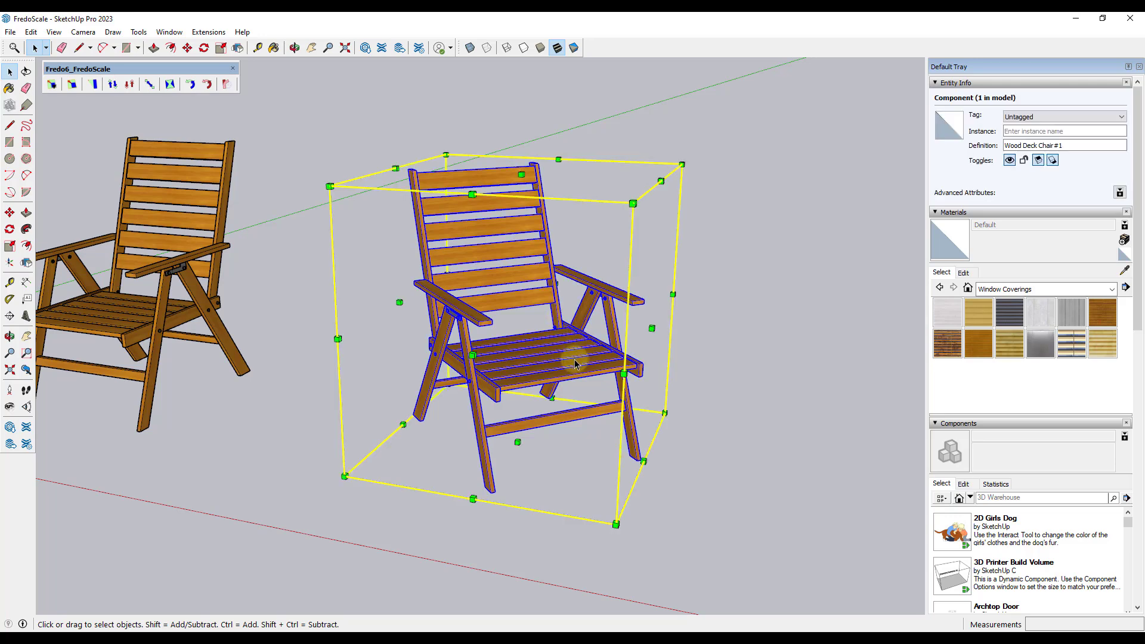
{"action": "left_click", "coordinate": [473, 358]}
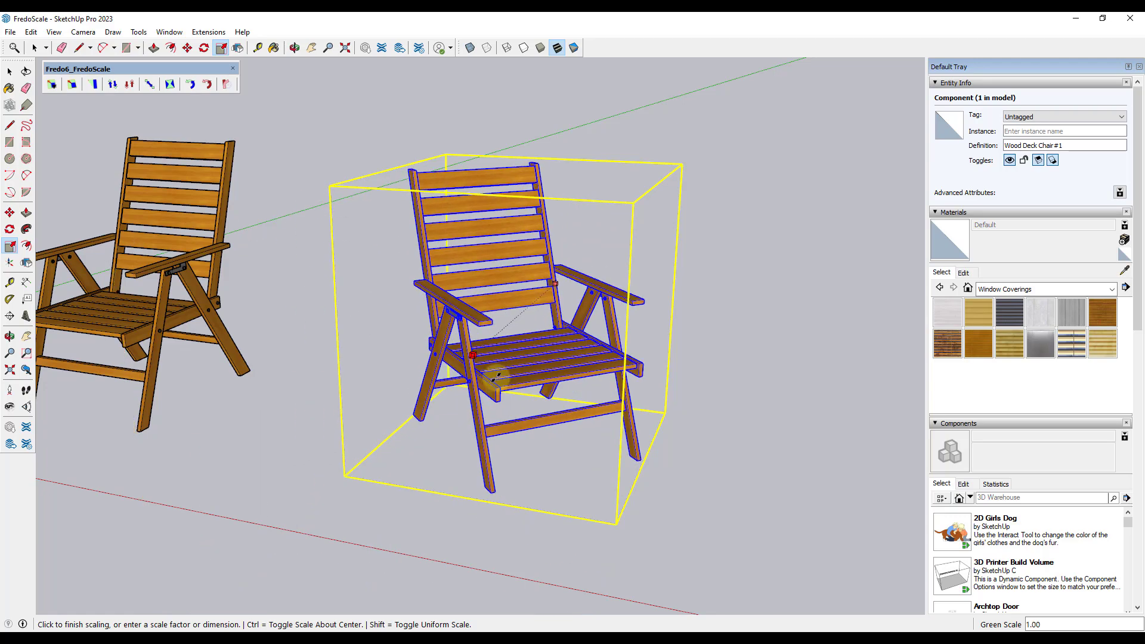
{"action": "left_click", "coordinate": [594, 321]}
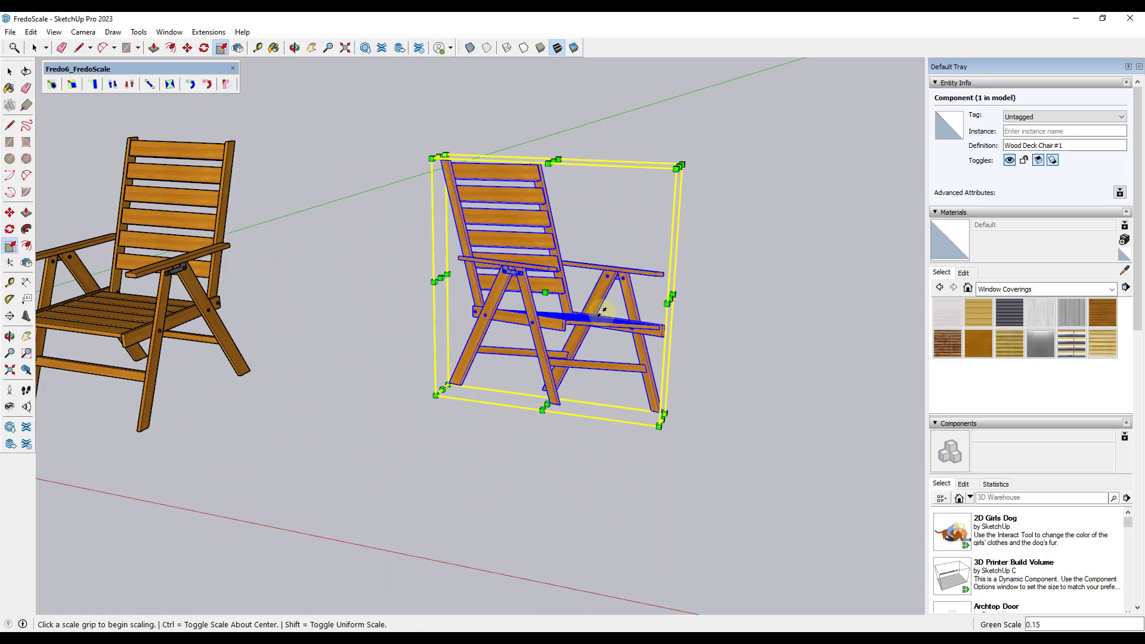
{"action": "middle_click_drag", "start_coordinate": [511, 307], "coordinate": [649, 359]}
{"action": "key", "text": "ctrl+z"}
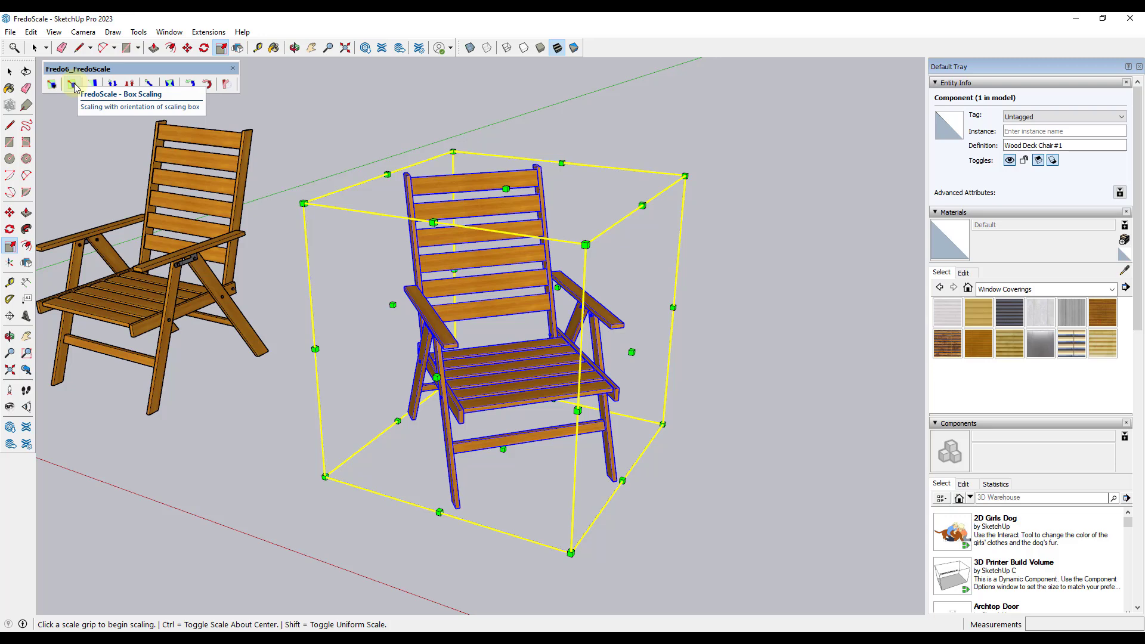
- Make the rotated deck chair slightly deeper along its own green axis using FredoScale Box Scaling
{"action": "middle_click_drag", "start_coordinate": [446, 306], "coordinate": [467, 307]}
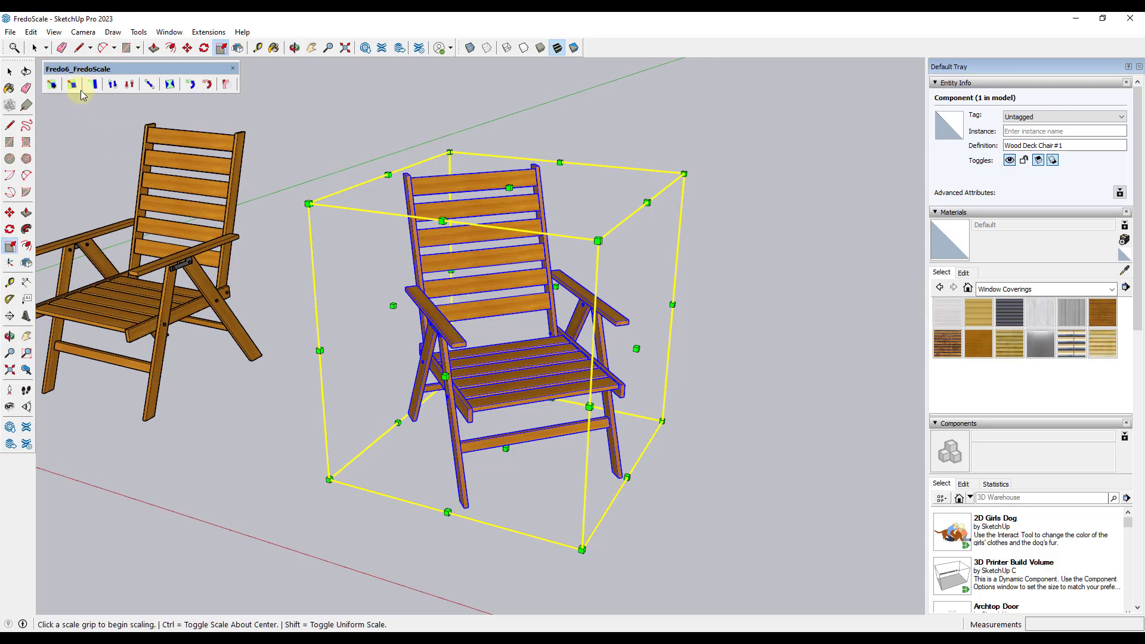
{"action": "left_click", "coordinate": [78, 87]}
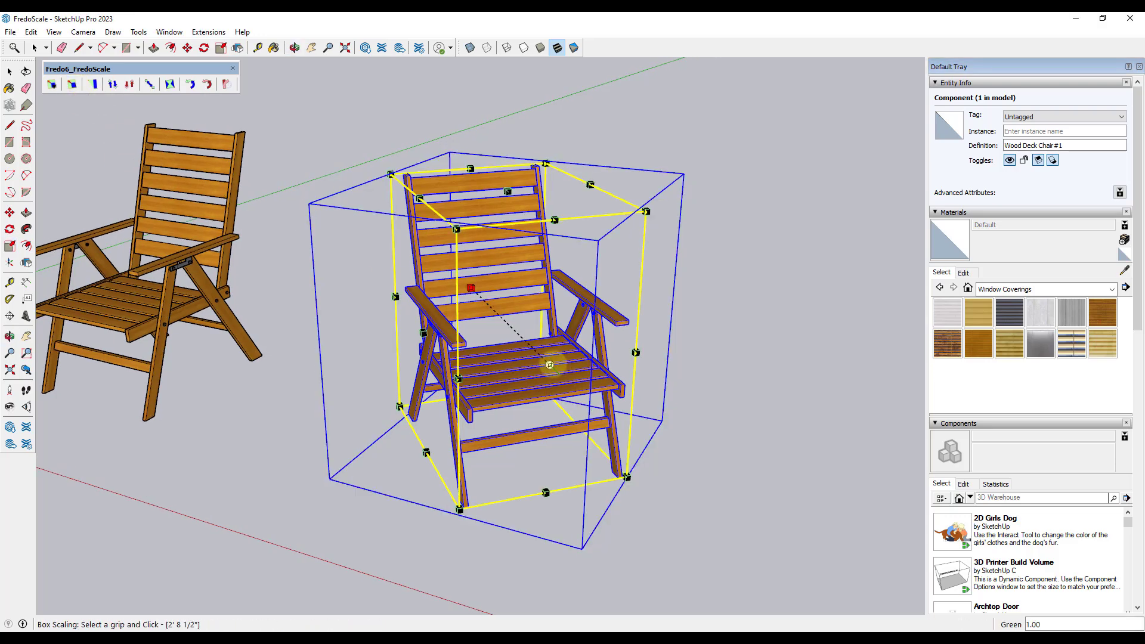
{"action": "left_click_drag", "start_coordinate": [550, 365], "coordinate": [581, 357]}
- Adjust the rotated deck chair's width along its own red axis using FredoScale Box Scaling
{"action": "left_click", "coordinate": [71, 84]}
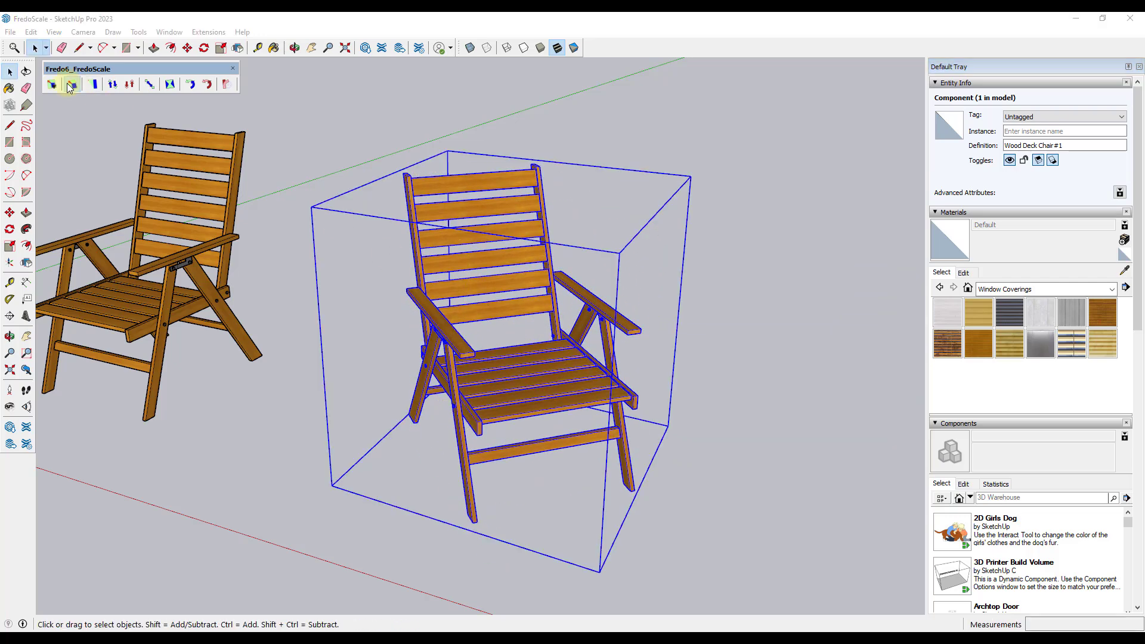
{"action": "left_click_drag", "start_coordinate": [473, 340], "coordinate": [420, 353]}
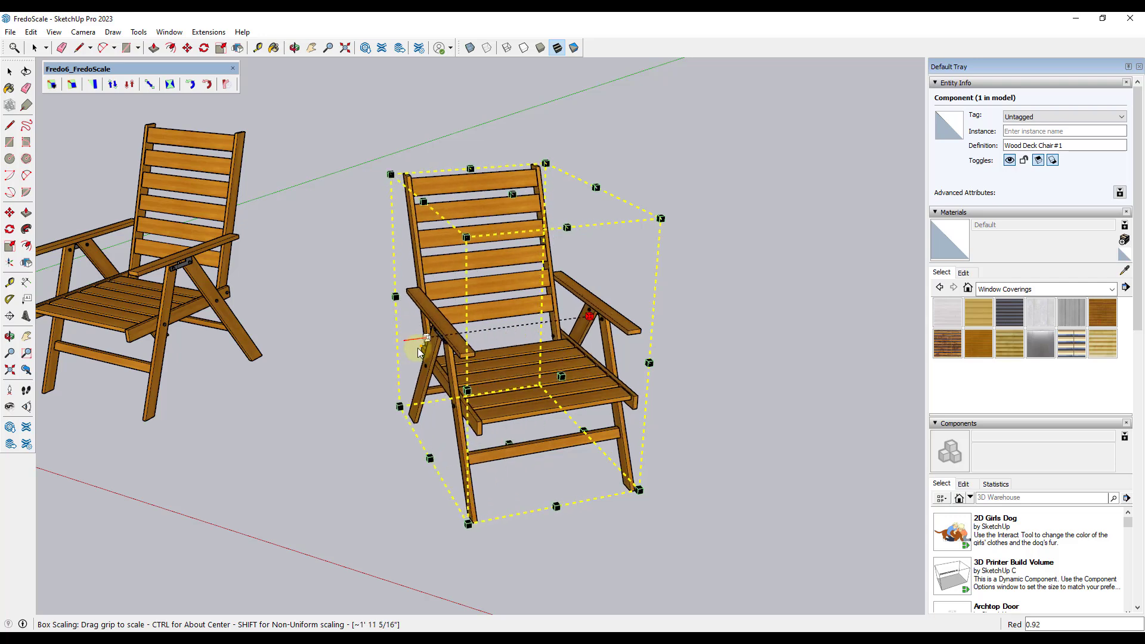
{"action": "left_click_drag", "start_coordinate": [292, 374], "coordinate": [351, 381]}
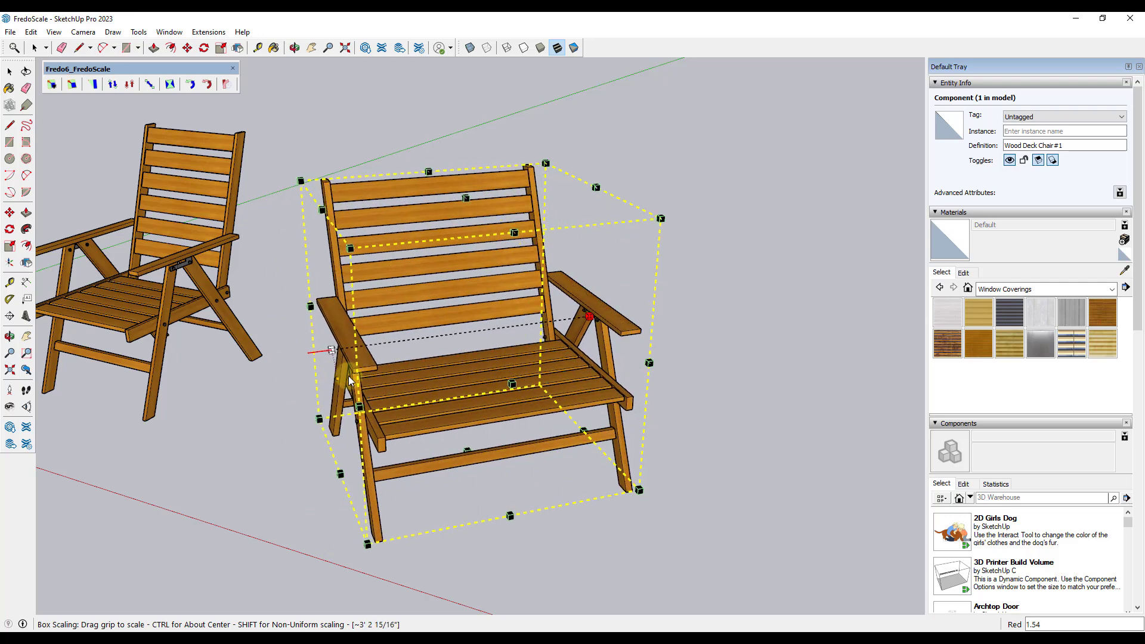
{"action": "middle_click_drag", "start_coordinate": [401, 378], "coordinate": [511, 340]}
{"action": "key", "text": "space"}
{"action": "scroll", "coordinate": [513, 334], "scroll_direction": "down", "scroll_amount": 2}
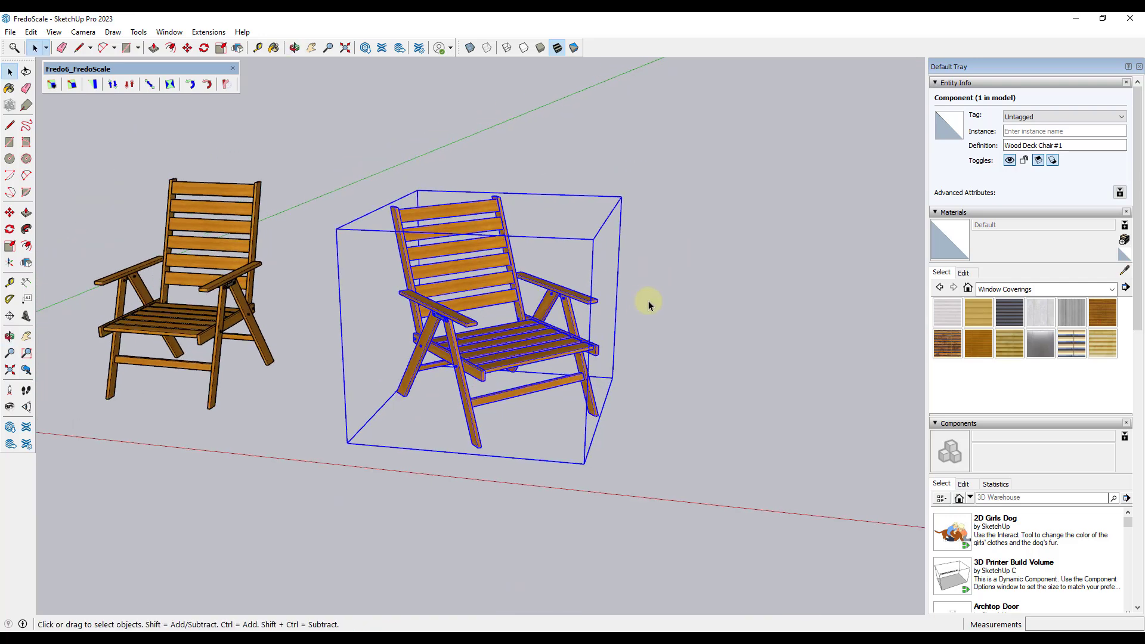
{"action": "scroll", "coordinate": [644, 303], "scroll_direction": "up", "scroll_amount": 1}
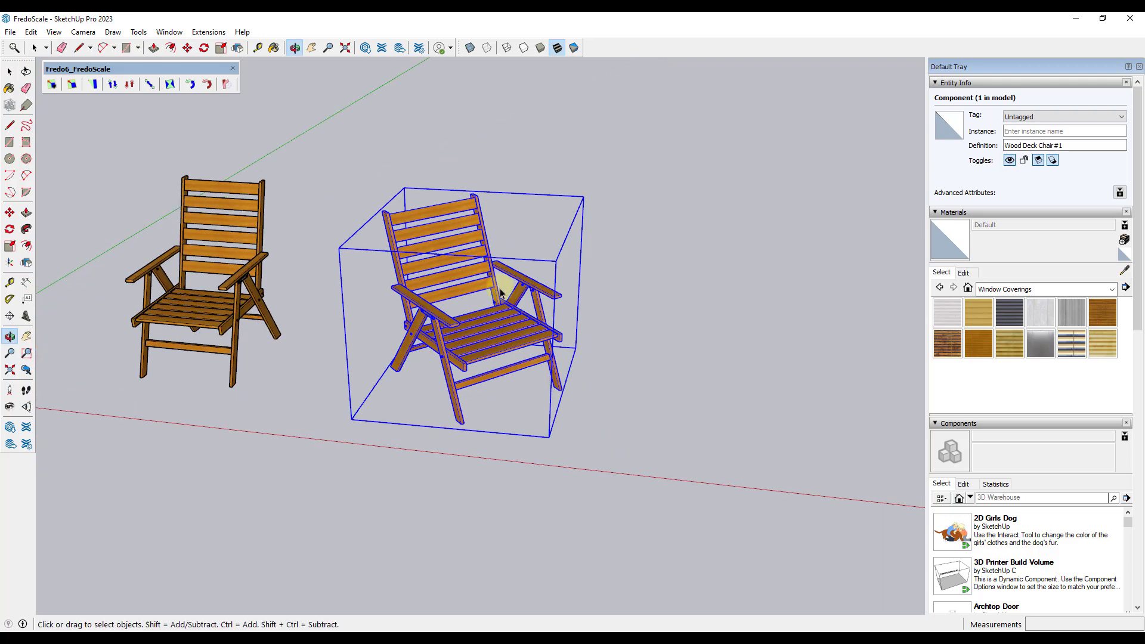
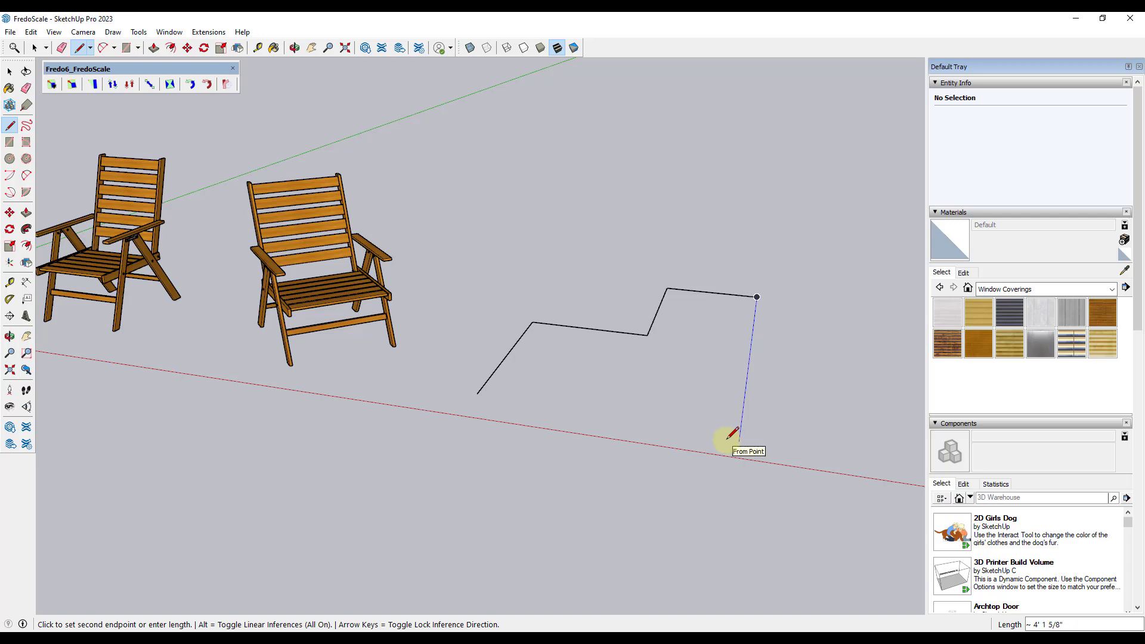
- Finish the L-shaped outline with an edge along the green axis and a closing edge about 4' 11" long back to the start point
{"action": "key", "text": "Up"}
{"action": "key", "text": "Up"}
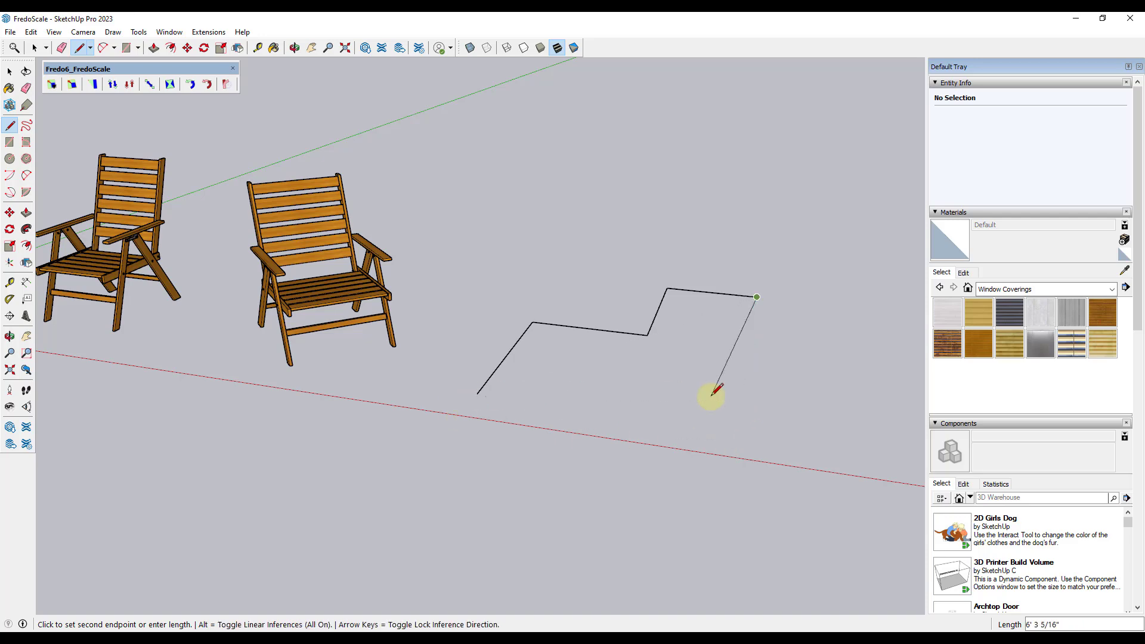
{"action": "middle_click_drag", "start_coordinate": [747, 391], "coordinate": [609, 391]}
{"action": "key", "text": "Left"}
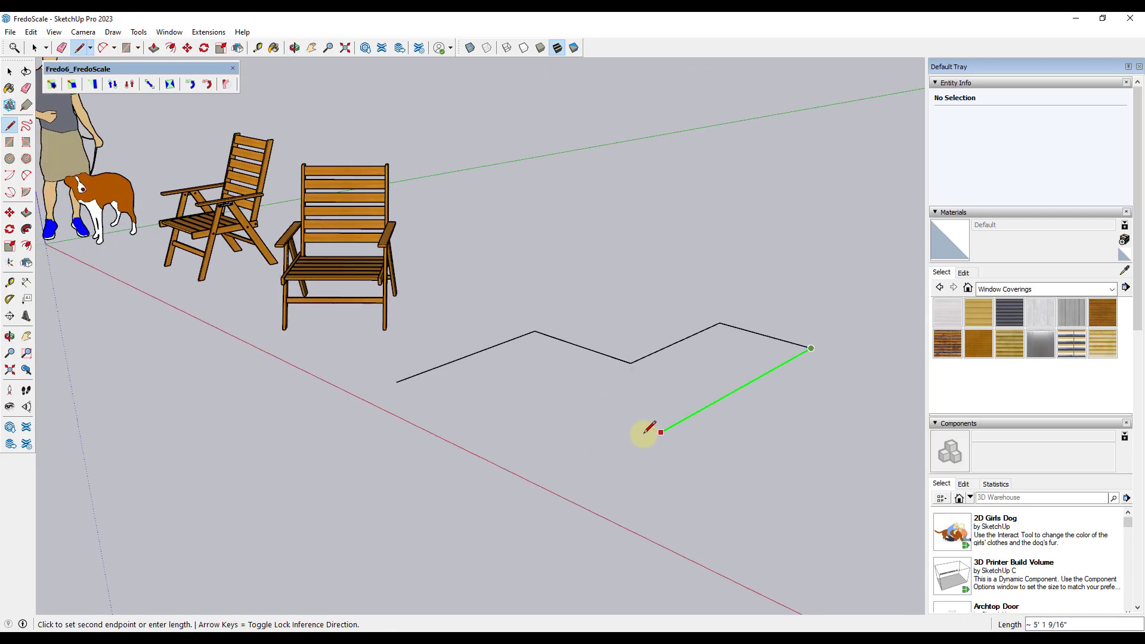
{"action": "left_click", "coordinate": [403, 382]}
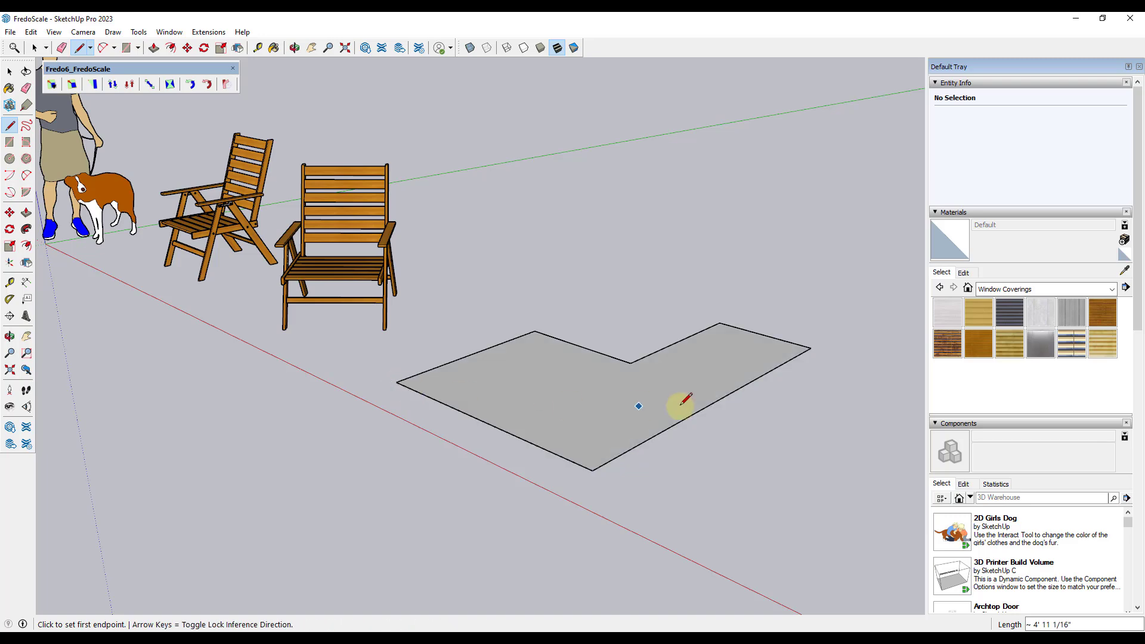
- Draw a 1" vertical line upward from the inner corner of the L-shaped face
{"action": "middle_click_drag", "start_coordinate": [680, 404], "coordinate": [675, 372]}
{"action": "scroll", "coordinate": [675, 371], "scroll_direction": "up", "scroll_amount": 5}
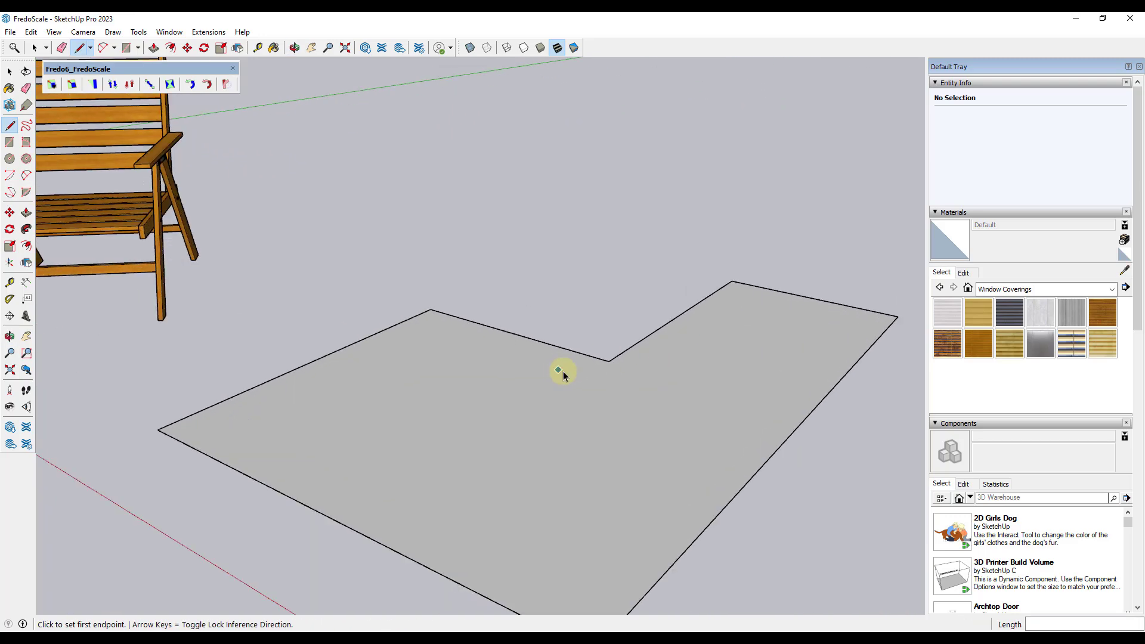
{"action": "key", "text": "space"}
{"action": "scroll", "coordinate": [608, 361], "scroll_direction": "up", "scroll_amount": 5}
{"action": "key", "text": "l"}
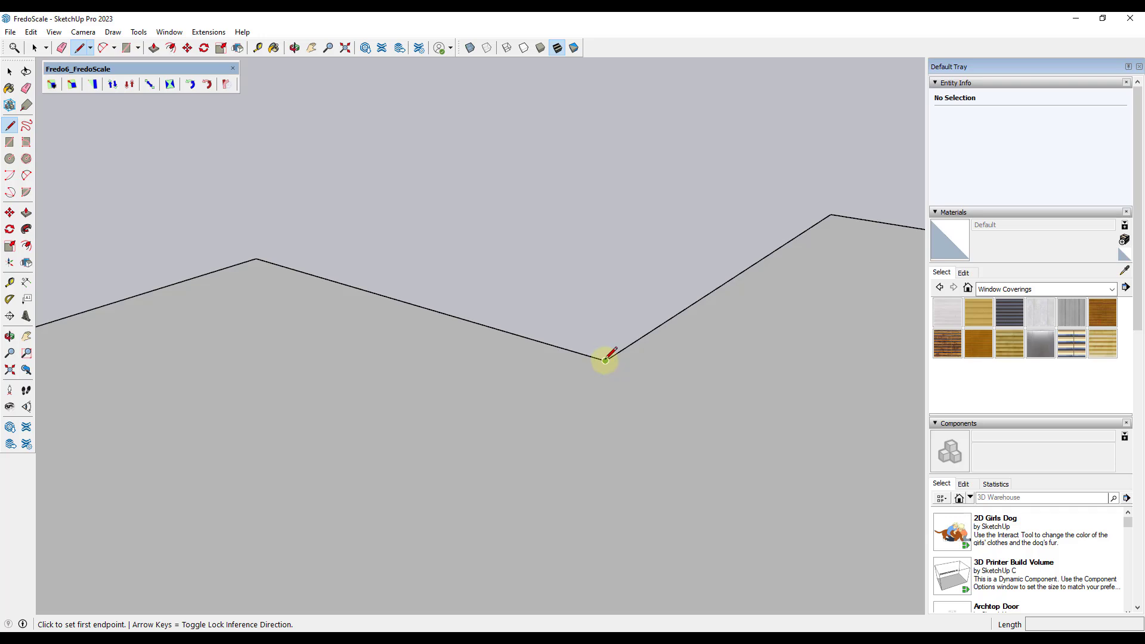
{"action": "left_click", "coordinate": [606, 360]}
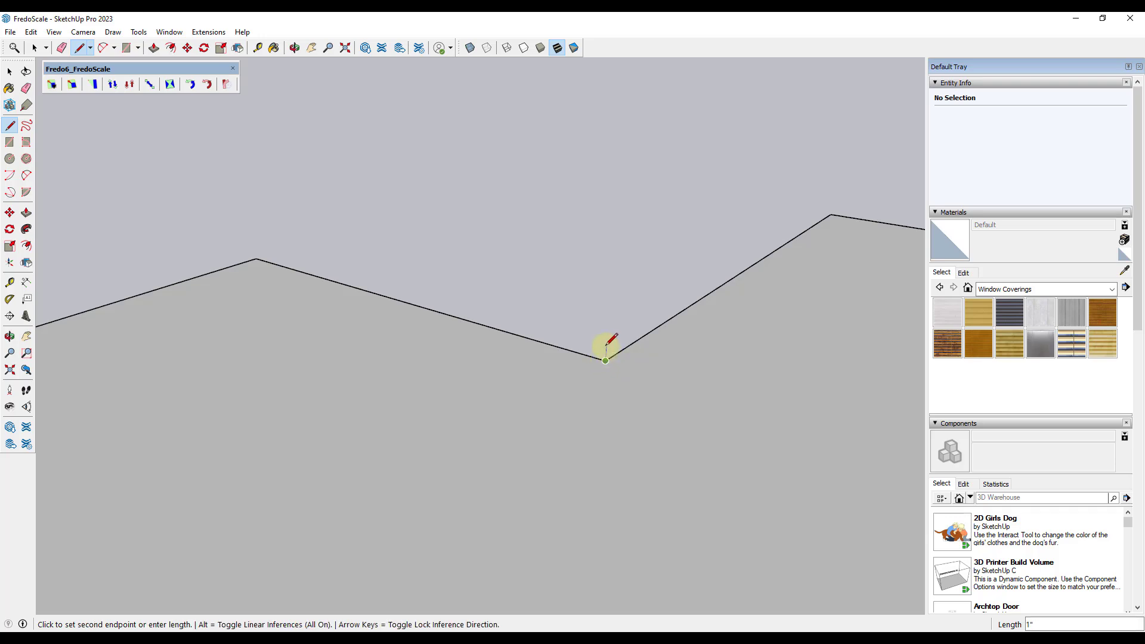
{"action": "left_click", "coordinate": [606, 347]}
- Delete the two outline edges that meet at the base of the short vertical line
{"action": "key", "text": "space"}
{"action": "left_click", "coordinate": [571, 349]}
{"action": "key", "text": "Delete"}
{"action": "left_click", "coordinate": [649, 333]}
{"action": "key", "text": "Delete"}
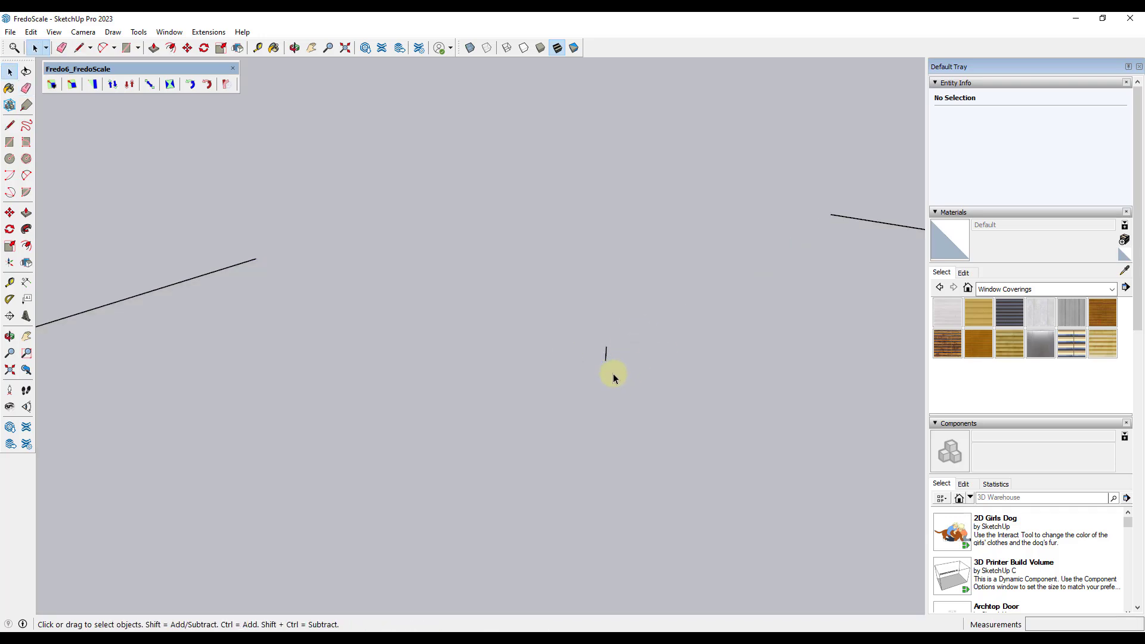
- Redraw the two deleted edges to meet at the upper end of the short vertical line, and erase that line
{"action": "key", "text": "l"}
{"action": "left_click", "coordinate": [259, 259]}
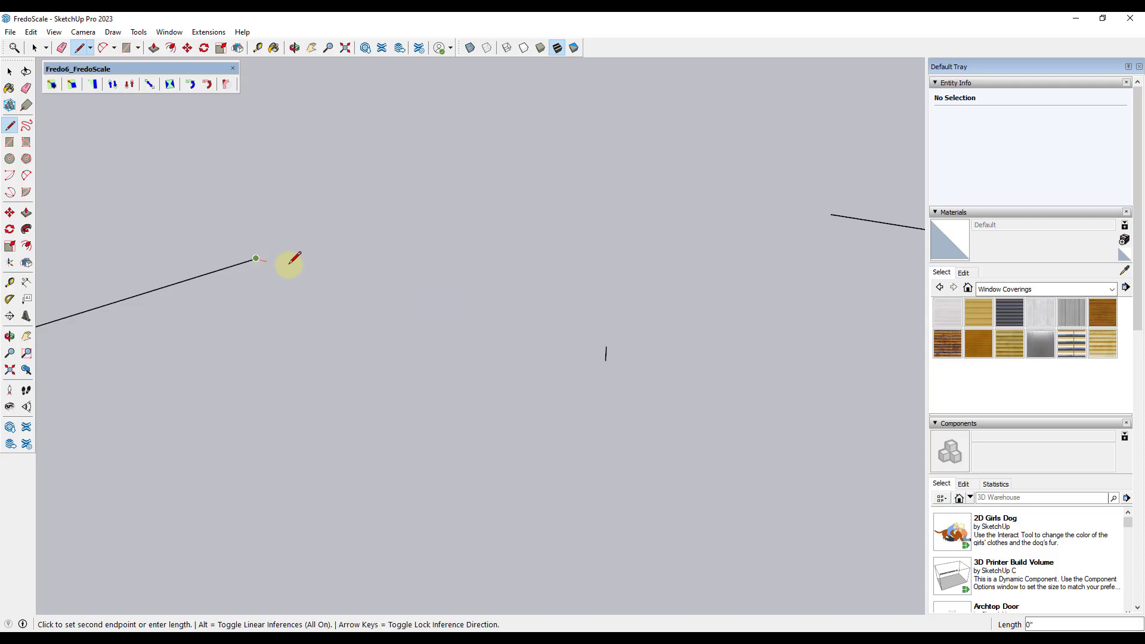
{"action": "left_click", "coordinate": [606, 346]}
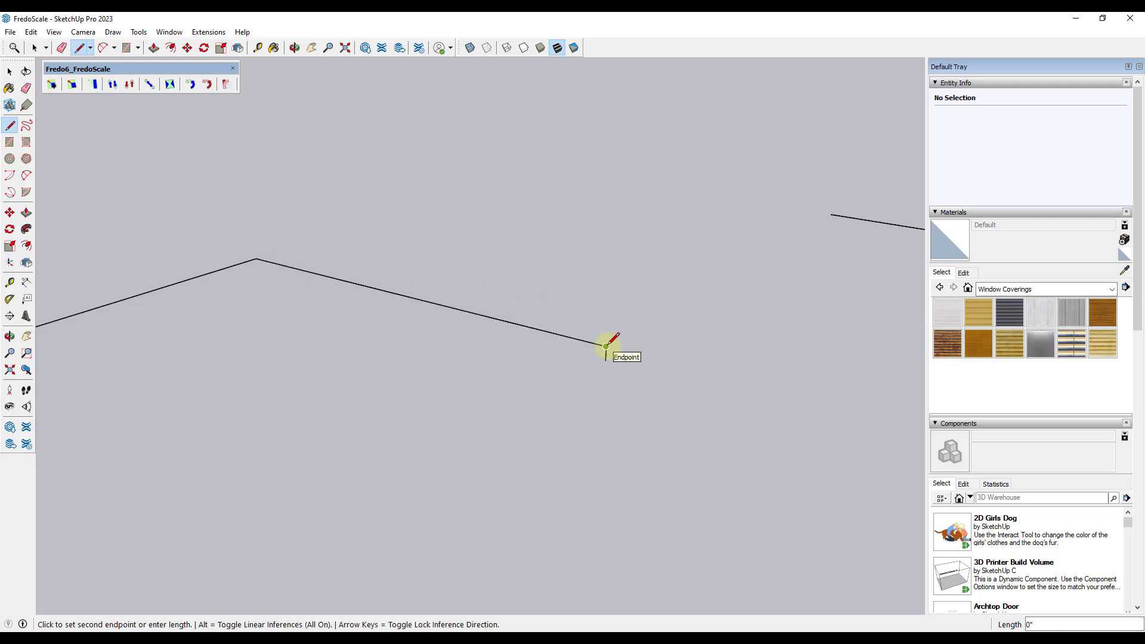
{"action": "left_click", "coordinate": [831, 215]}
{"action": "key", "text": "e"}
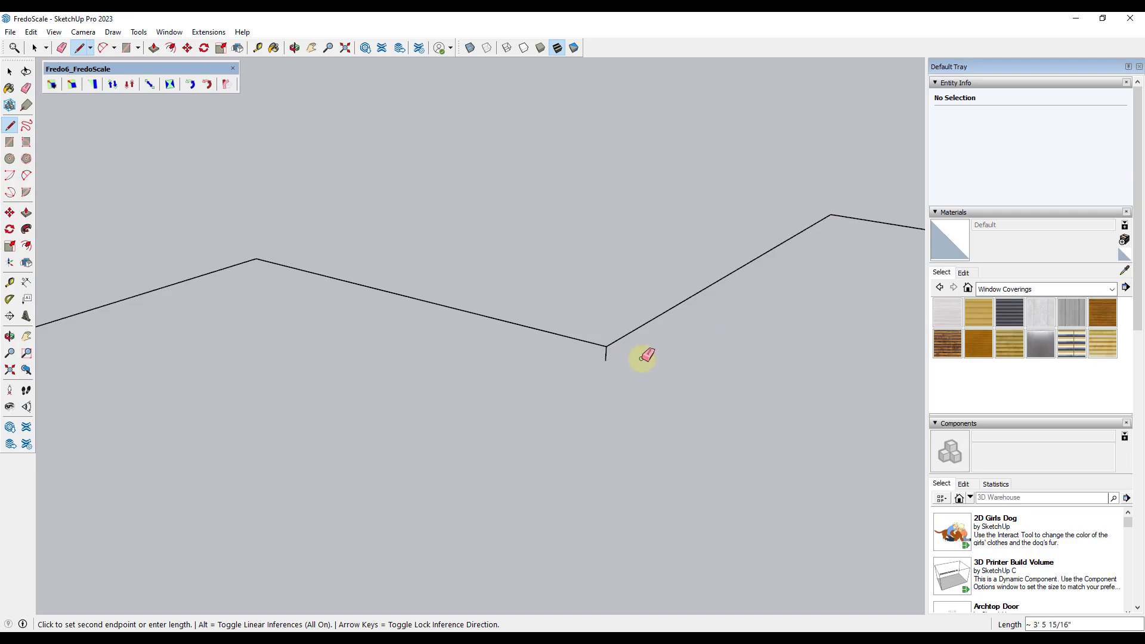
{"action": "left_click", "coordinate": [607, 353]}
- Erase the far short edge of the outline and draw it again between the same endpoints
{"action": "mouse_move", "coordinate": [555, 329]}
{"action": "middle_mouse_down"}
{"action": "mouse_move", "coordinate": [488, 320]}
{"action": "mouse_move", "coordinate": [705, 328]}
{"action": "mouse_move", "coordinate": [601, 318]}
{"action": "mouse_move", "coordinate": [653, 275]}
{"action": "middle_mouse_up"}
{"action": "left_click", "coordinate": [578, 261]}
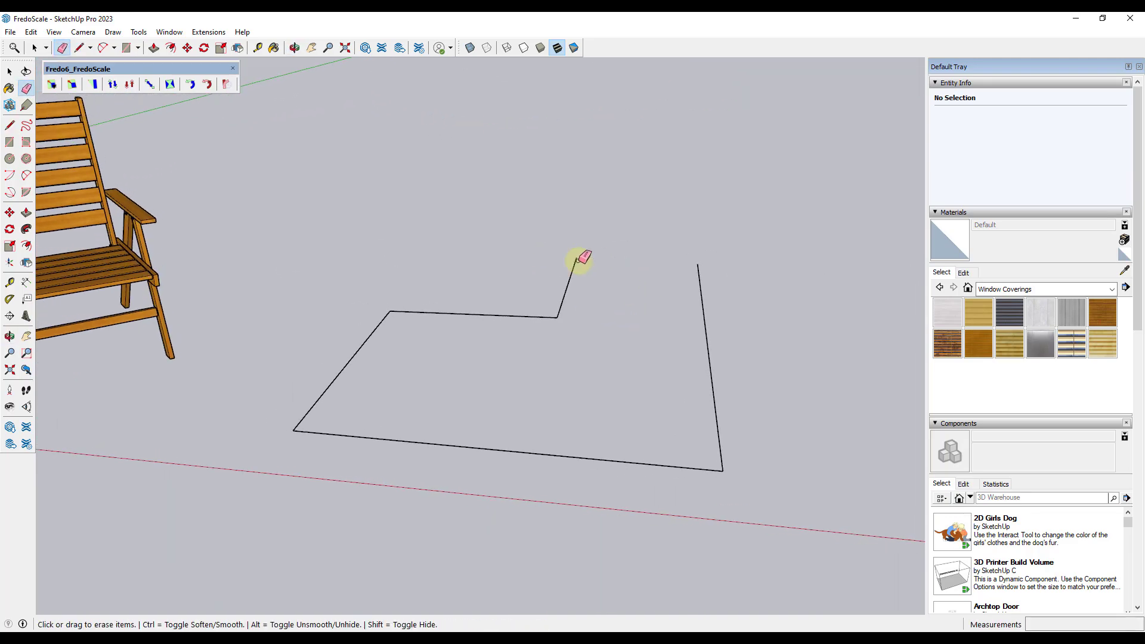
{"action": "key", "text": "l"}
{"action": "left_click", "coordinate": [577, 258]}
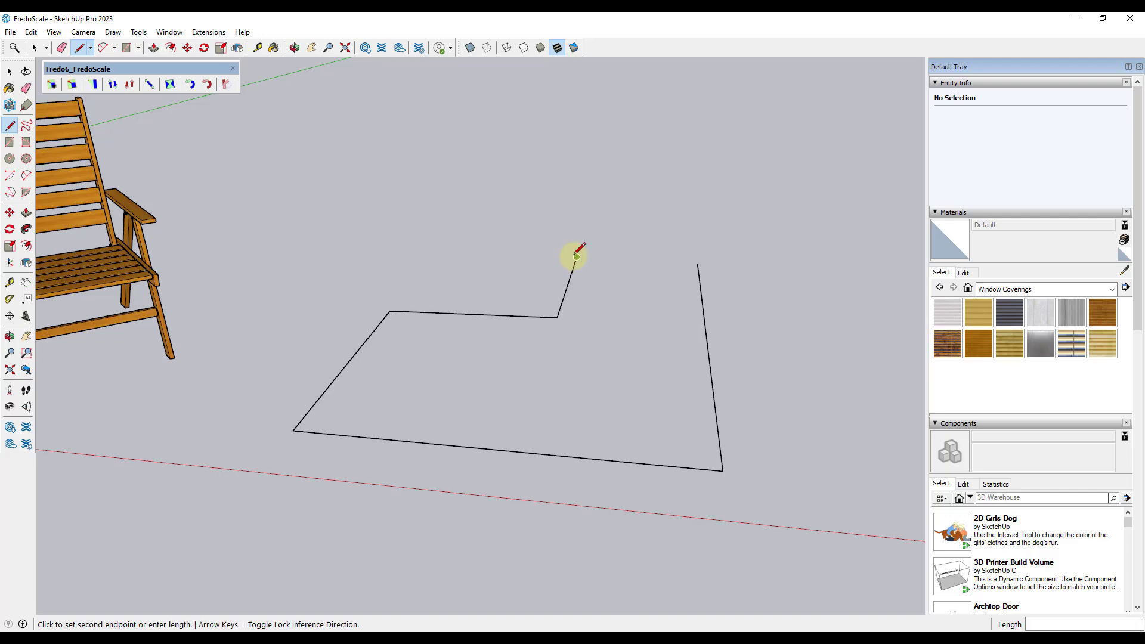
{"action": "left_click", "coordinate": [697, 263]}
- Examine the non-planar outline from above and from a low angle, and select all of its edges
{"action": "key", "text": "space"}
{"action": "middle_click_drag", "start_coordinate": [698, 263], "coordinate": [420, 314]}
{"action": "scroll", "coordinate": [567, 326], "scroll_direction": "down", "scroll_amount": 2}
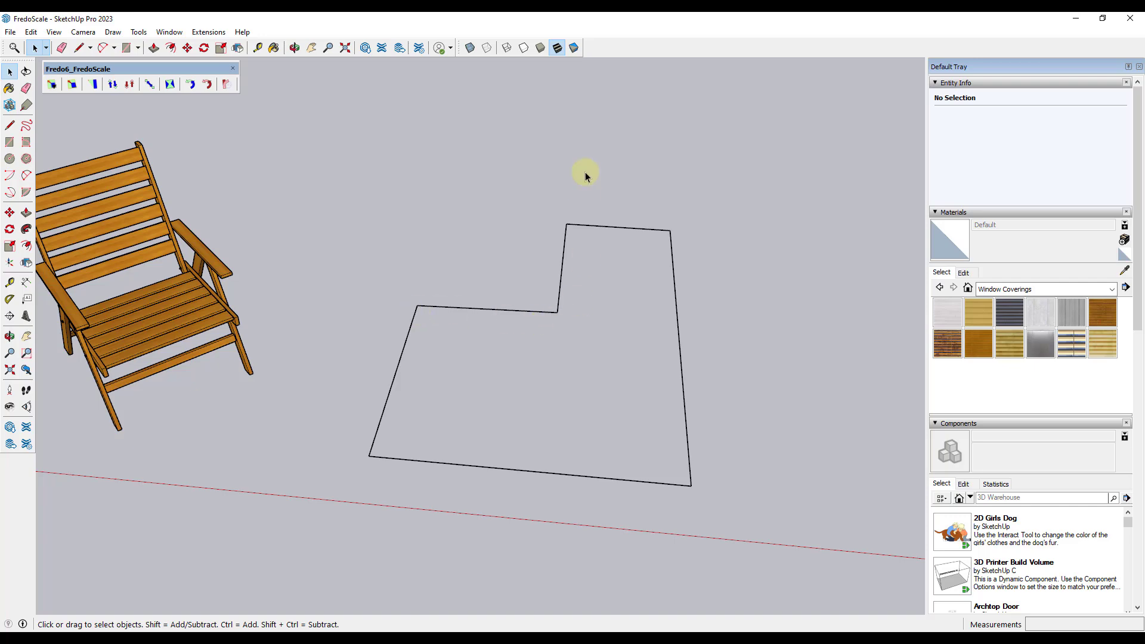
{"action": "middle_click_drag", "start_coordinate": [649, 377], "coordinate": [578, 335]}
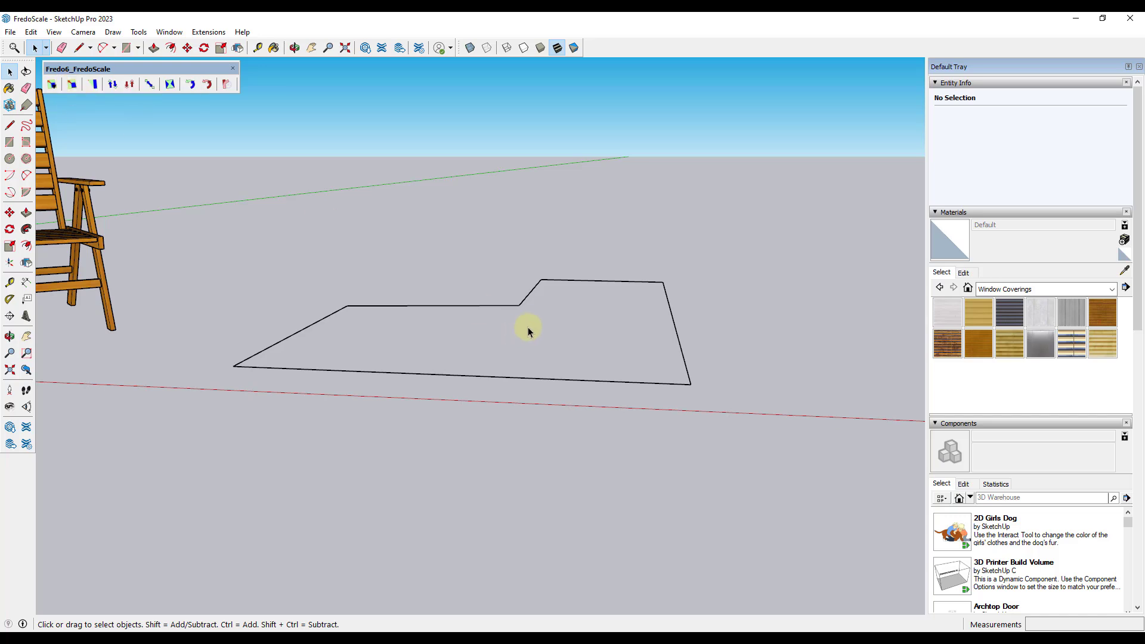
{"action": "middle_click_drag", "start_coordinate": [527, 325], "coordinate": [476, 321]}
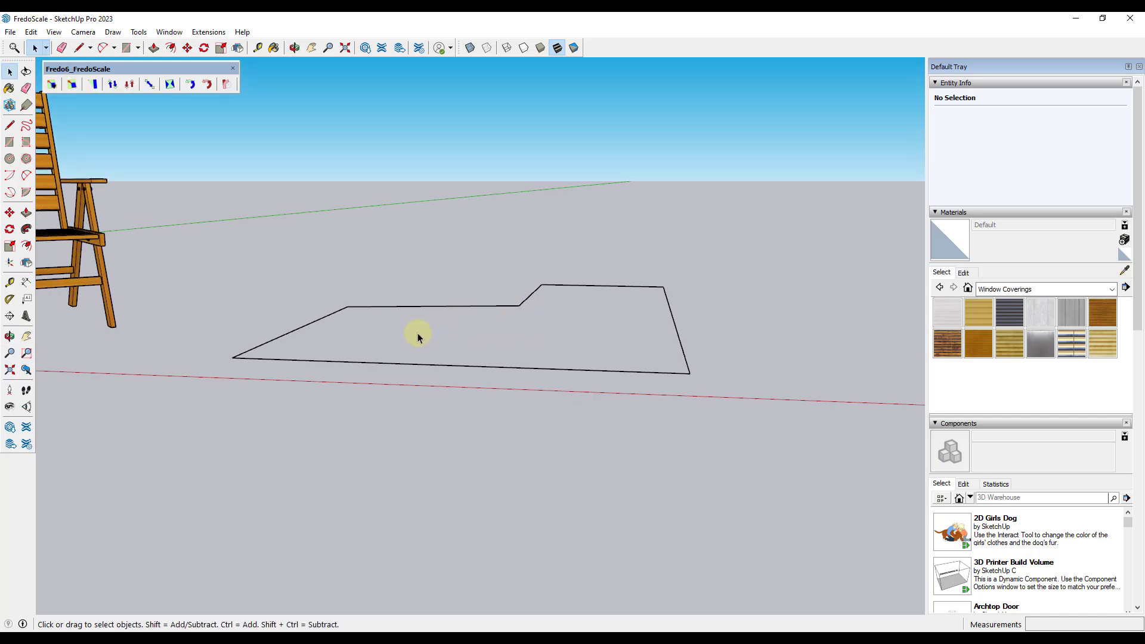
{"action": "left_click_drag", "start_coordinate": [190, 214], "coordinate": [764, 471]}
{"action": "middle_click_drag", "start_coordinate": [627, 401], "coordinate": [640, 327]}
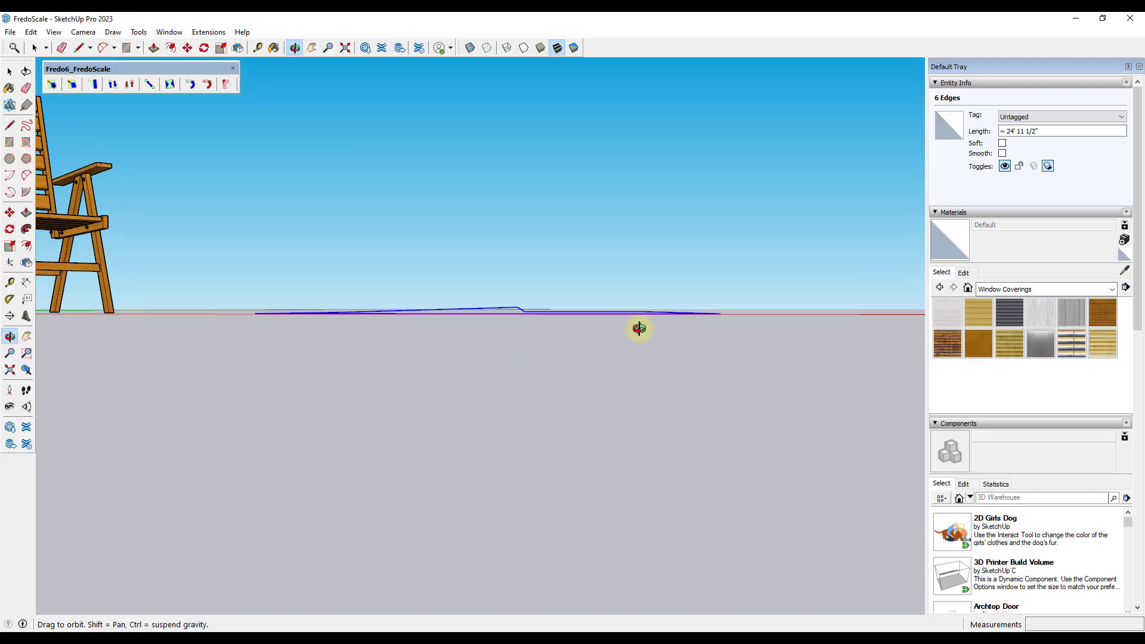
- Try to flatten the selected outline with the standard Scale tool, using a blue-axis scale factor of 0
{"action": "key", "text": "s"}
{"action": "middle_click_drag", "start_coordinate": [533, 338], "coordinate": [516, 302]}
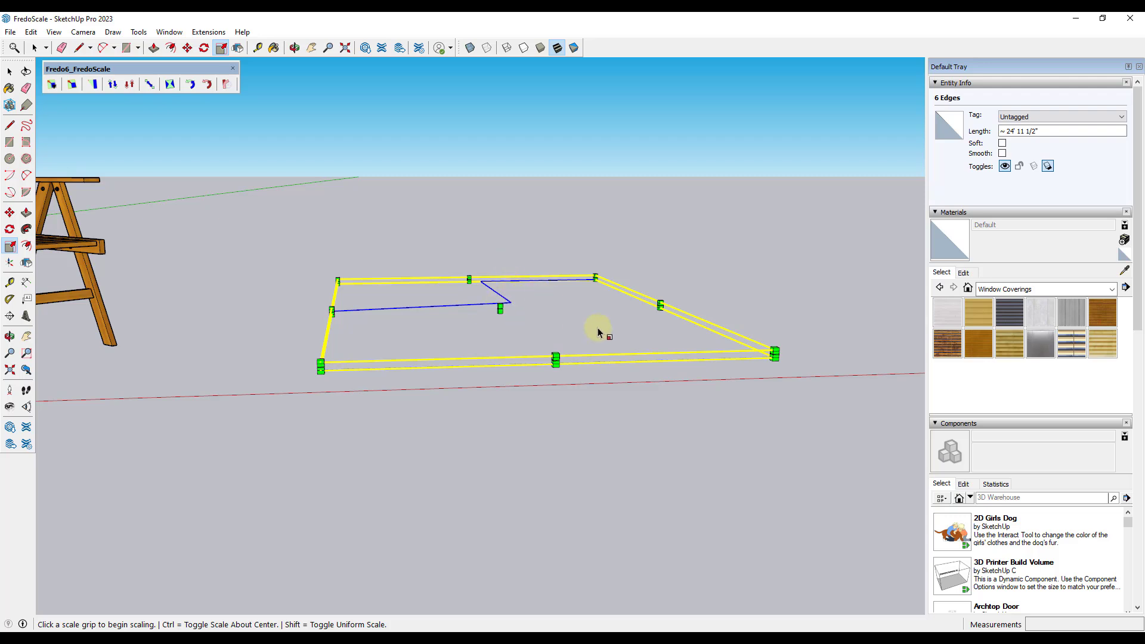
{"action": "left_click", "coordinate": [505, 299]}
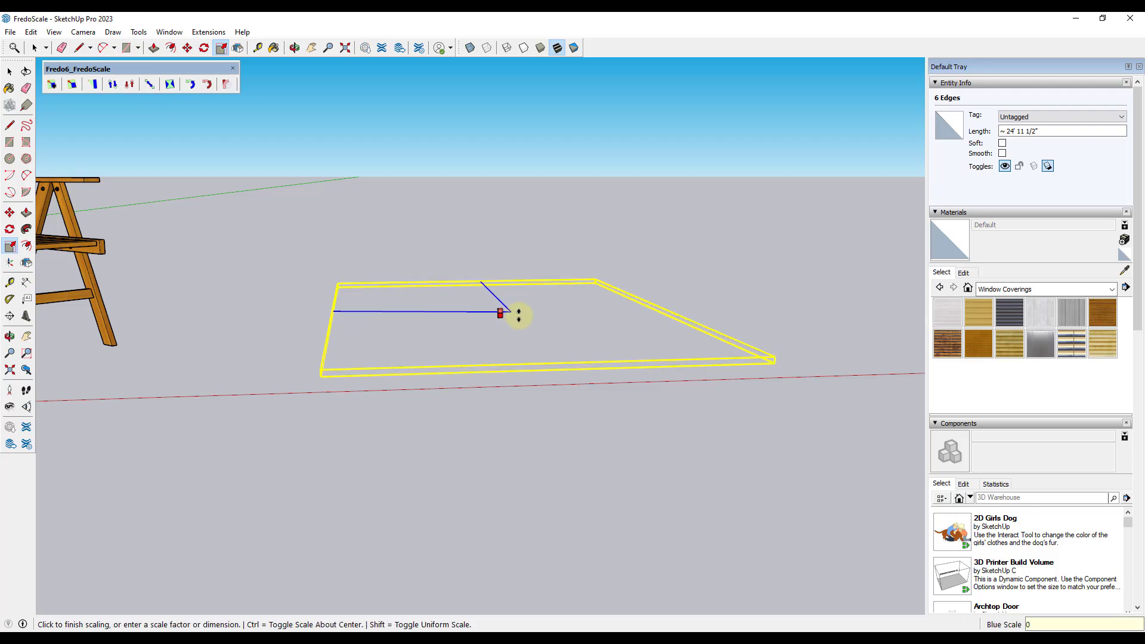
{"action": "key", "text": "Return"}
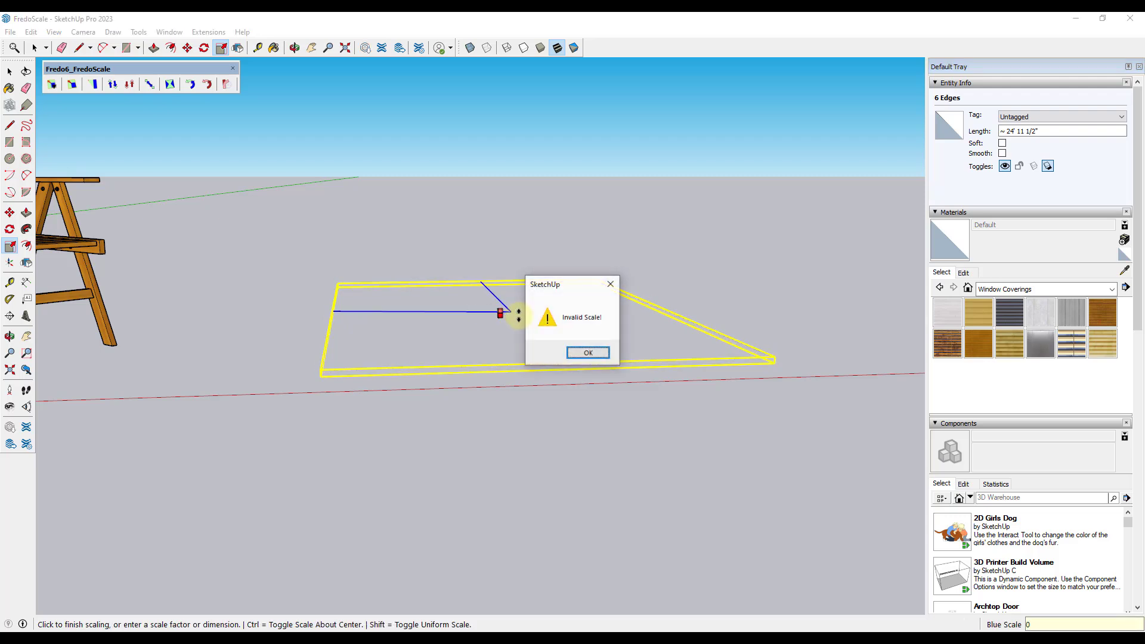
{"action": "left_click", "coordinate": [587, 353]}
{"action": "key", "text": "space"}
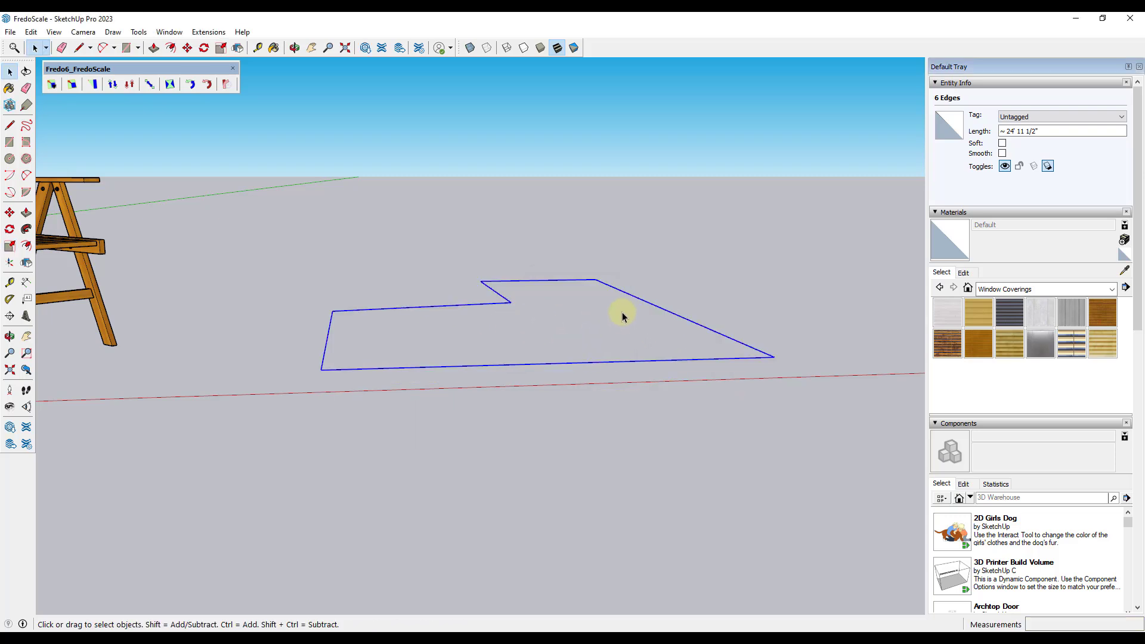
- Flatten the selected outline with FredoScale Box Scaling, using a blue-axis scale factor of 0
{"action": "middle_click_drag", "start_coordinate": [622, 312], "coordinate": [499, 311]}
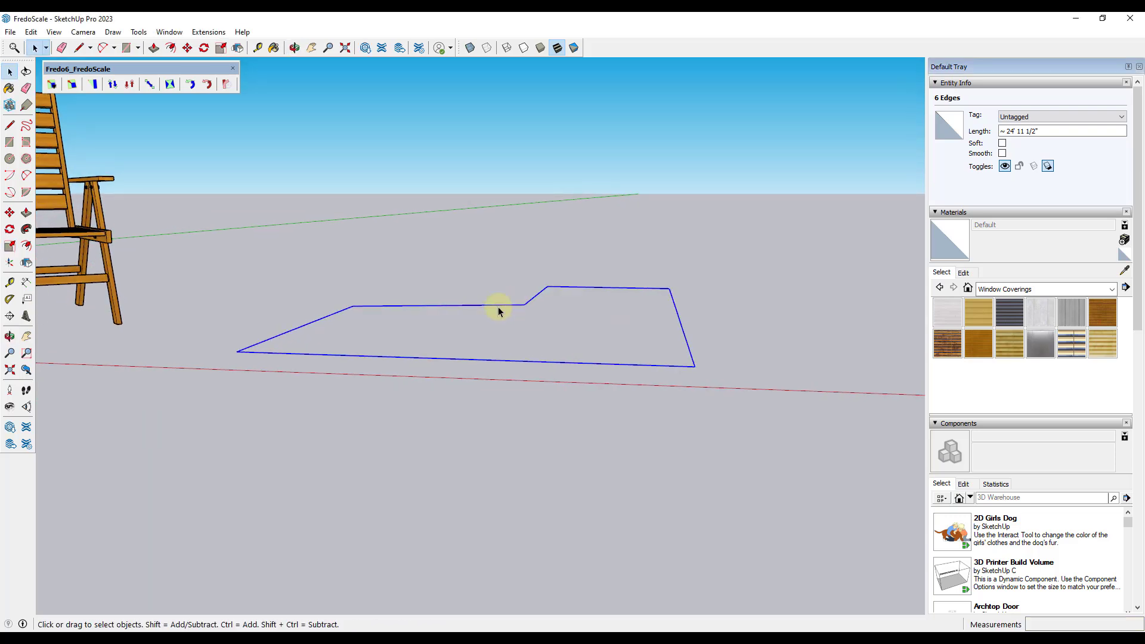
{"action": "left_click", "coordinate": [73, 84]}
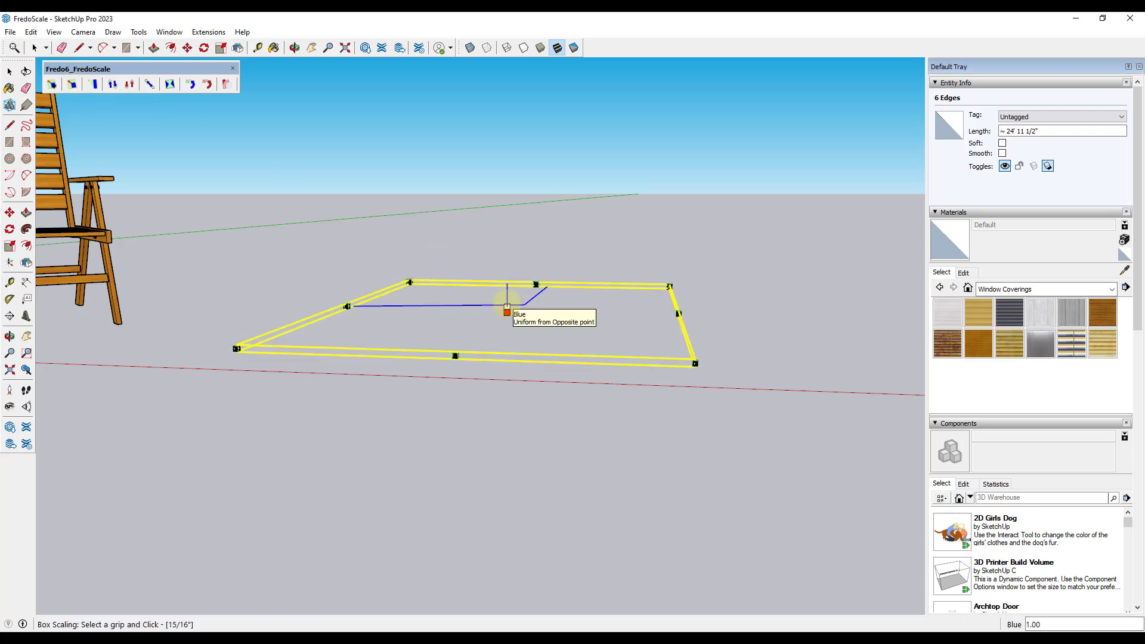
{"action": "left_click", "coordinate": [507, 309]}
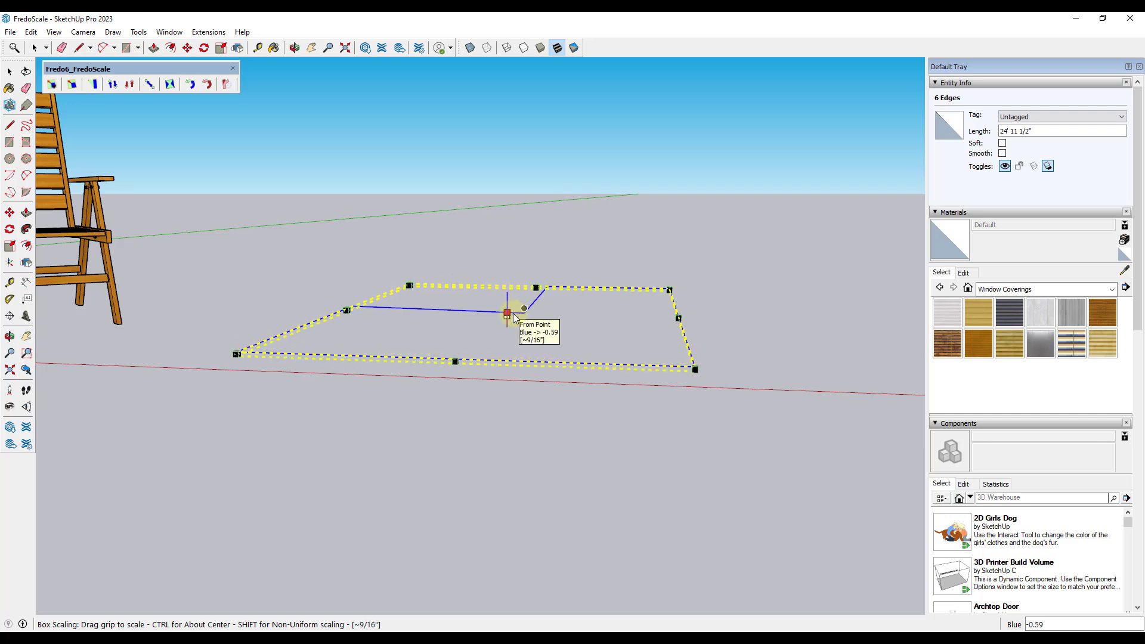
{"action": "type", "text": "0"}
{"action": "key", "text": "Return"}
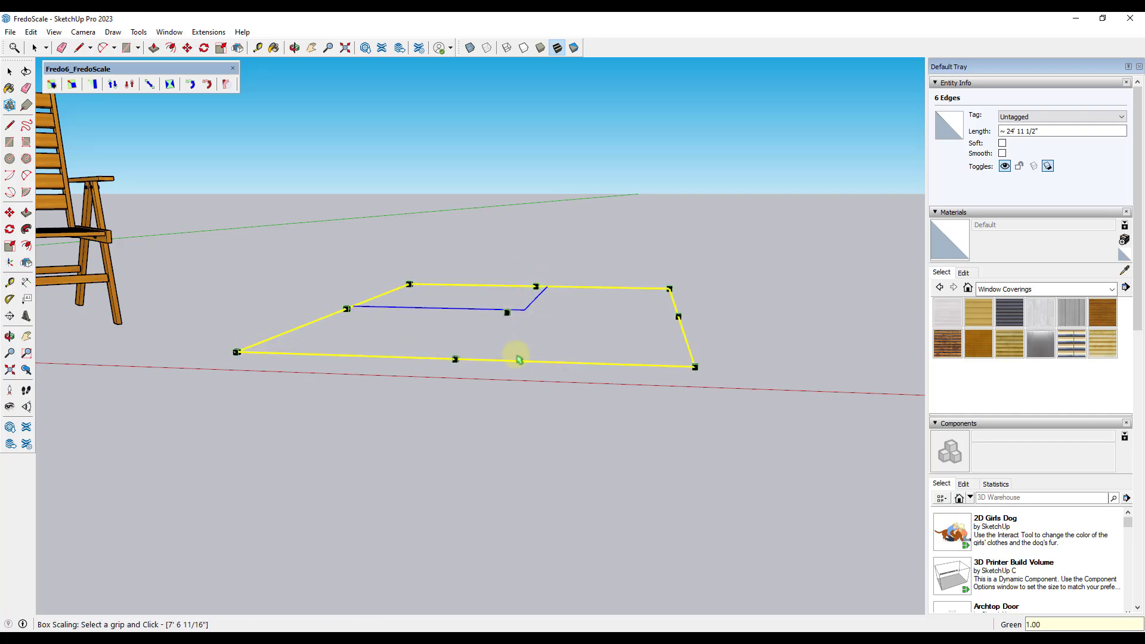
- Retrace the edge from the inner corner to the neighbouring corner so the flattened outline forms a face
{"action": "middle_click_drag", "start_coordinate": [575, 327], "coordinate": [534, 341]}
{"action": "left_click_drag", "start_coordinate": [535, 341], "coordinate": [535, 352]}
{"action": "key", "text": "l"}
{"action": "left_click", "coordinate": [524, 305]}
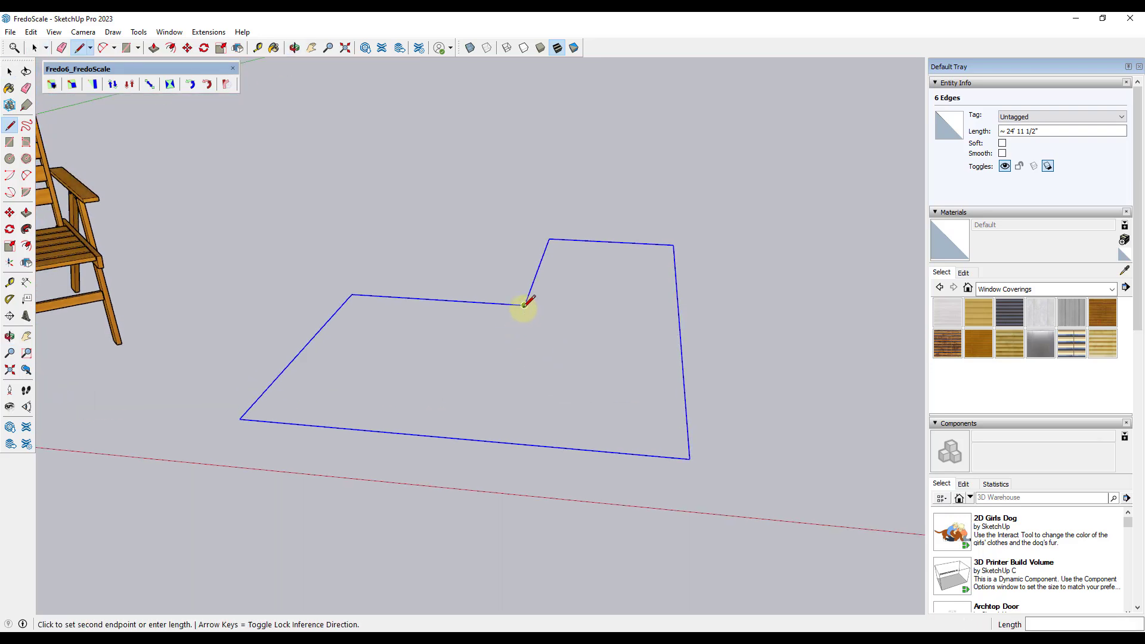
{"action": "left_click", "coordinate": [352, 294]}
{"action": "middle_click_drag", "start_coordinate": [540, 395], "coordinate": [561, 316]}
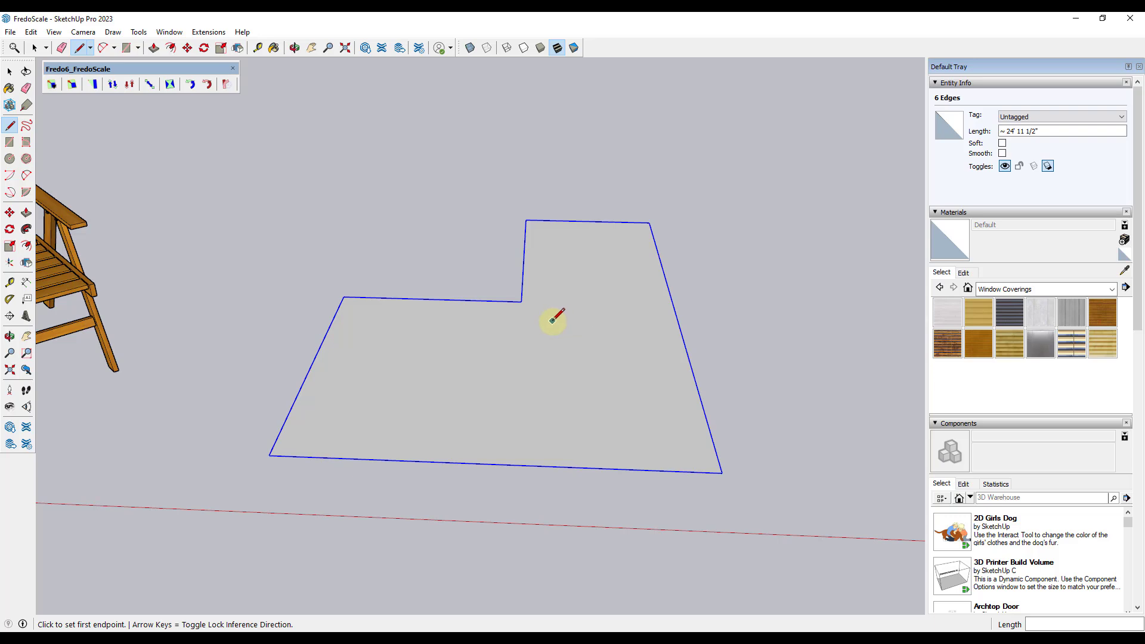
{"action": "mouse_move", "coordinate": [540, 368]}
{"action": "middle_mouse_down"}
{"action": "mouse_move", "coordinate": [568, 365]}
{"action": "mouse_move", "coordinate": [465, 346]}
{"action": "middle_mouse_up"}
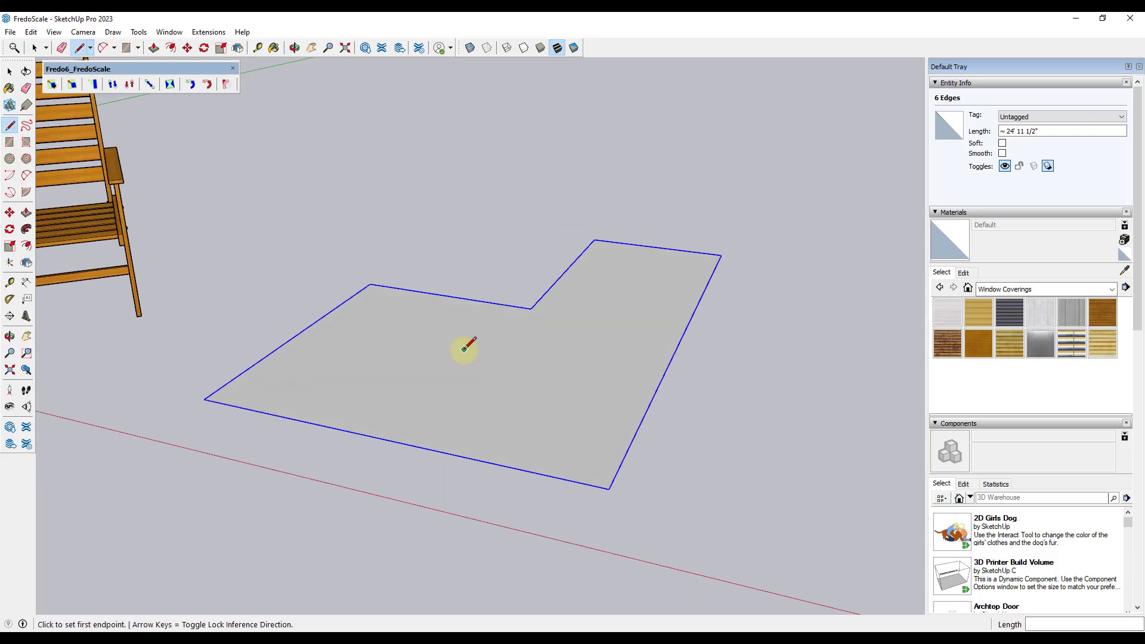
{"action": "scroll", "coordinate": [535, 360], "scroll_direction": "down", "scroll_amount": 3}
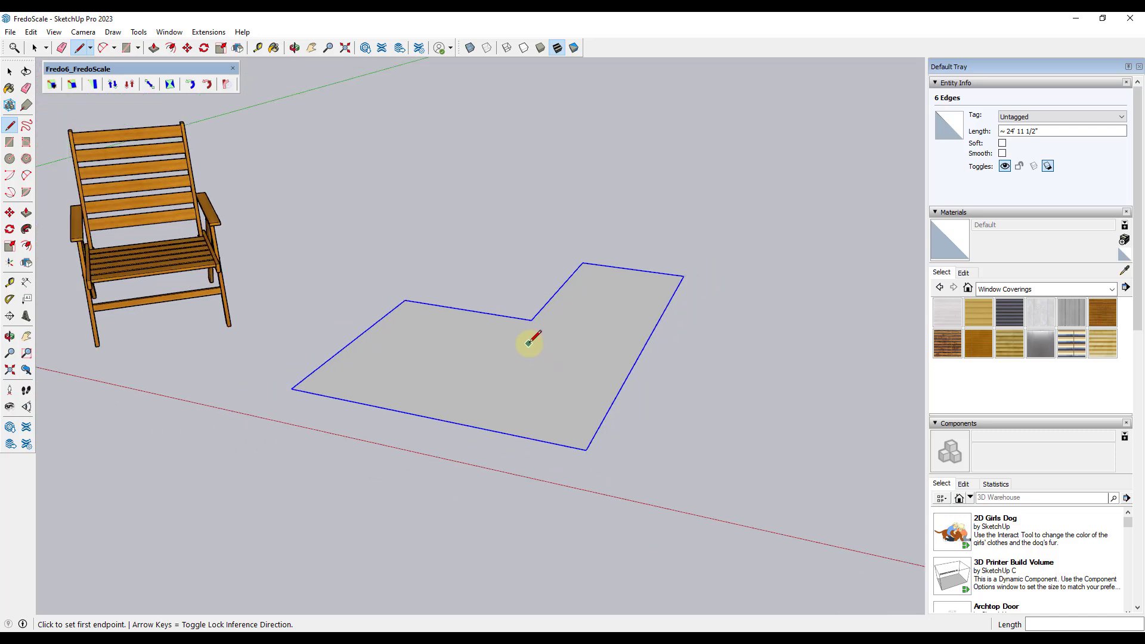
{"action": "key", "text": "space"}
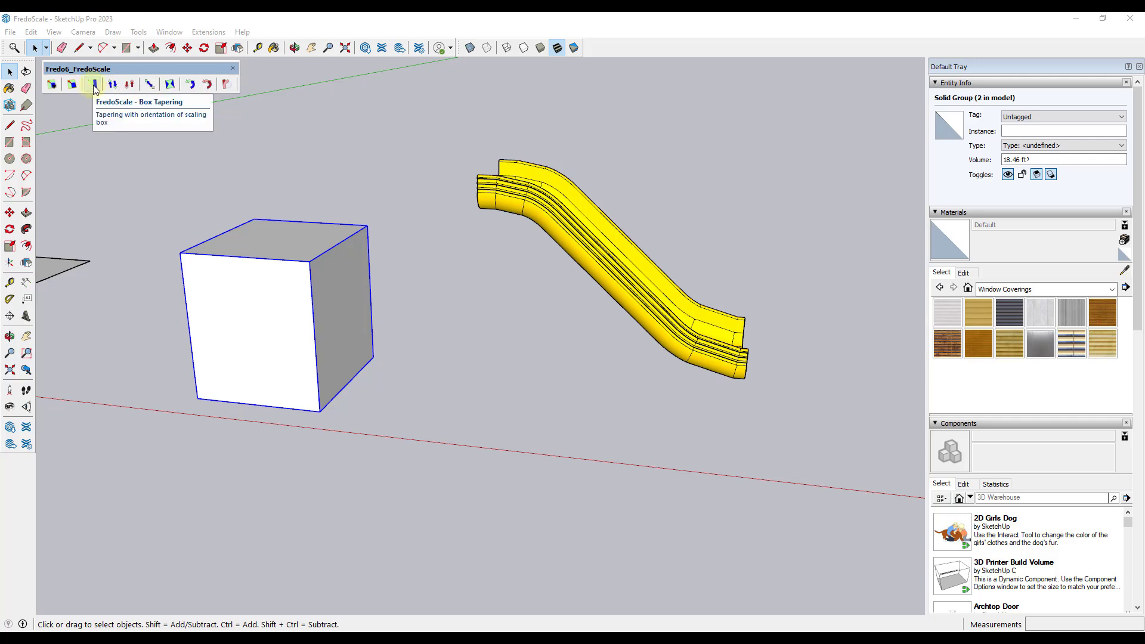
{"action": "left_click", "coordinate": [93, 85]}
{"action": "middle_click_drag", "start_coordinate": [340, 287], "coordinate": [342, 343]}
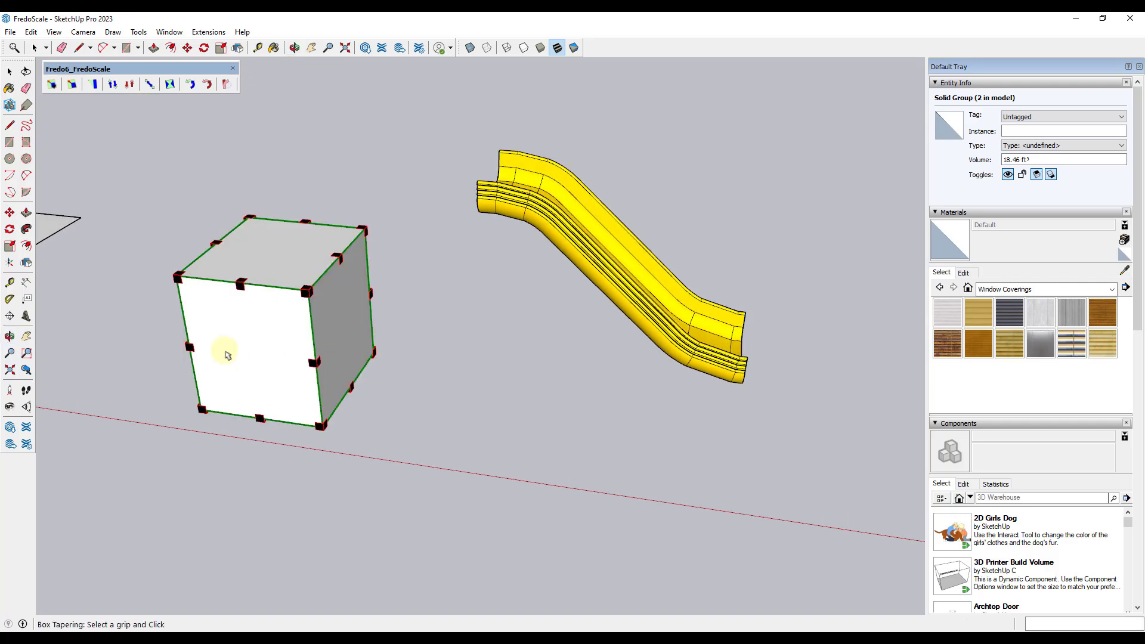
{"action": "scroll", "coordinate": [228, 355], "scroll_direction": "up", "scroll_amount": 3}
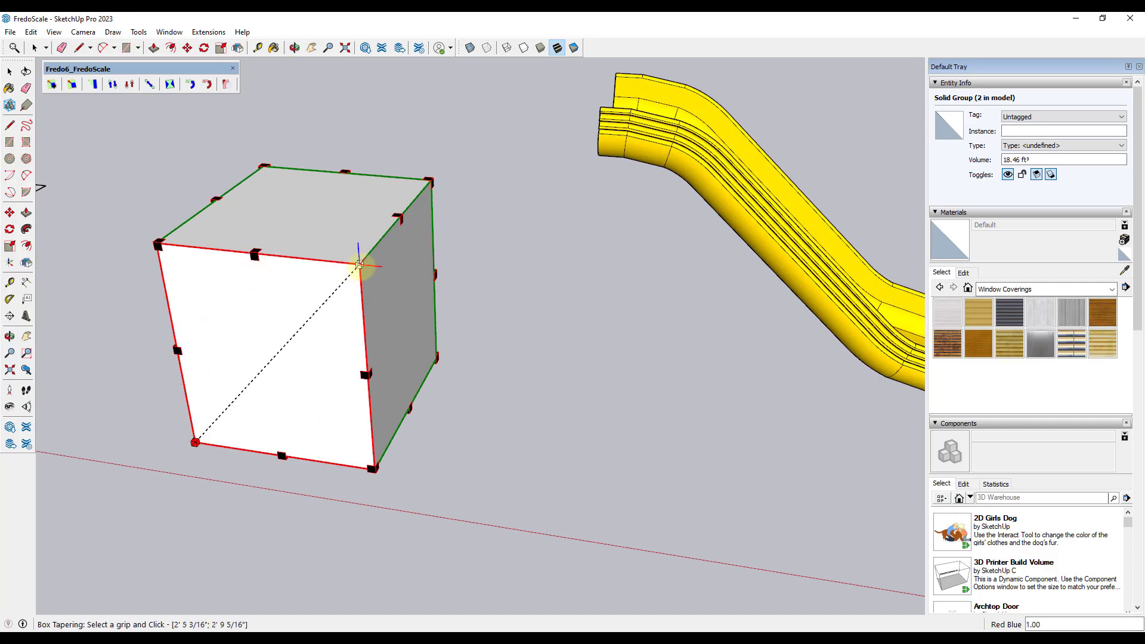
{"action": "left_click", "coordinate": [399, 216]}
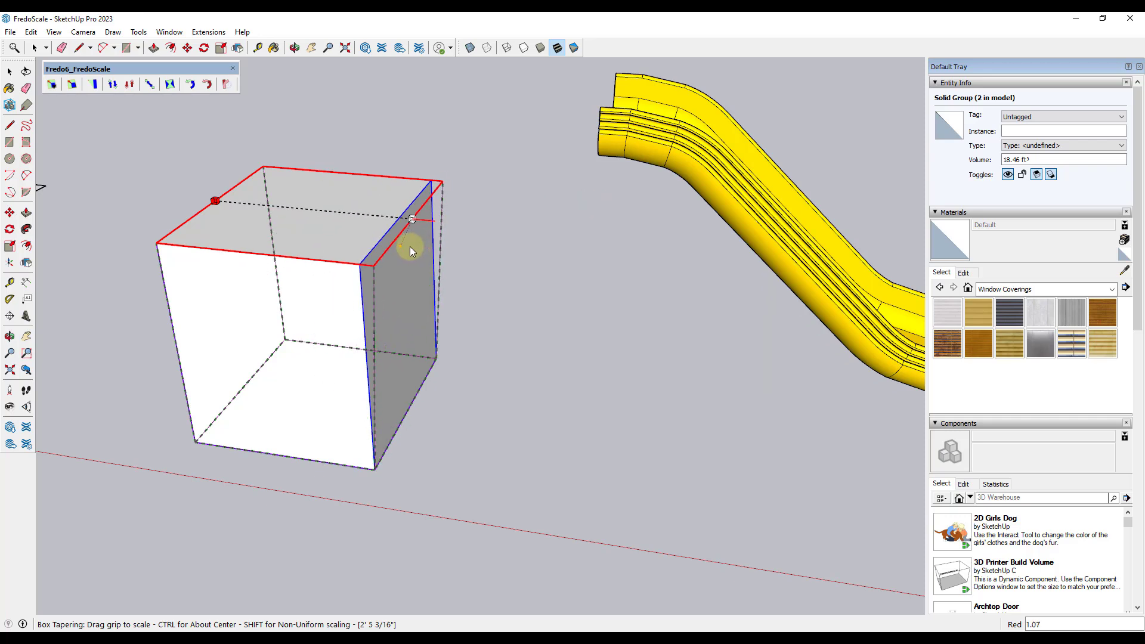
{"action": "key", "text": "space"}
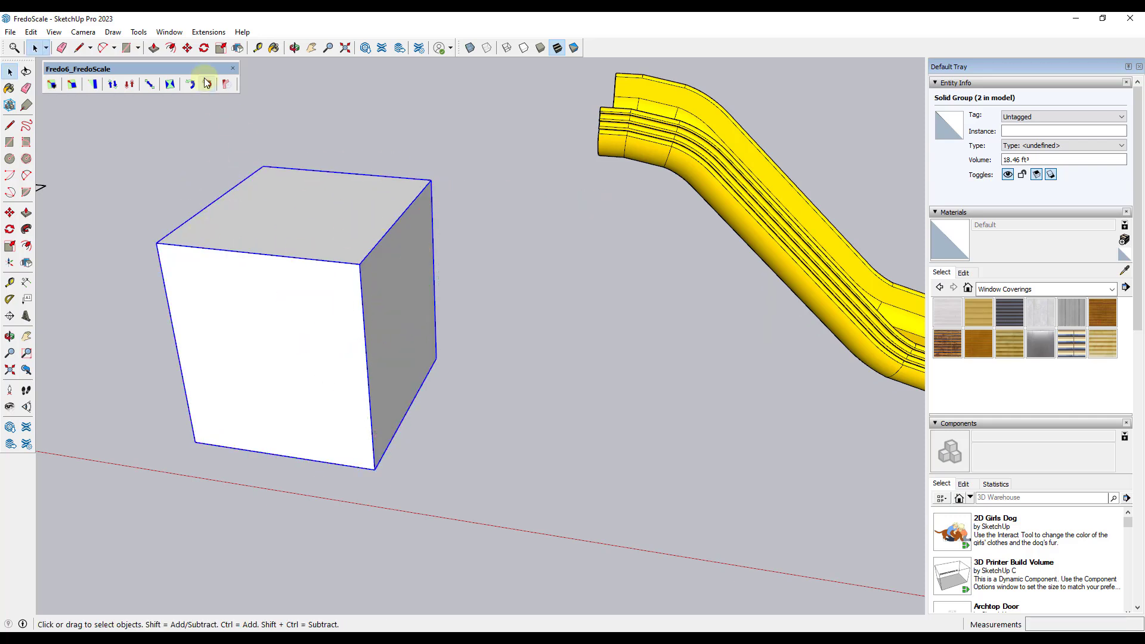
- Try Box Tapering on the cube's top along the red axis, about the opposite edge and about the center
{"action": "left_click", "coordinate": [107, 84]}
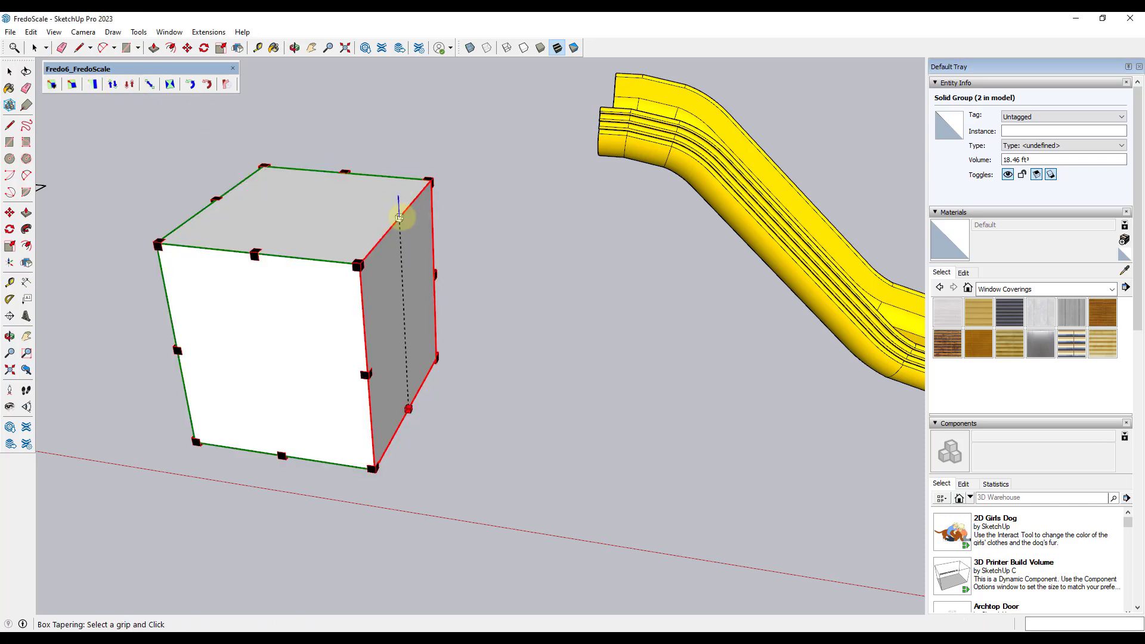
{"action": "left_click", "coordinate": [399, 217]}
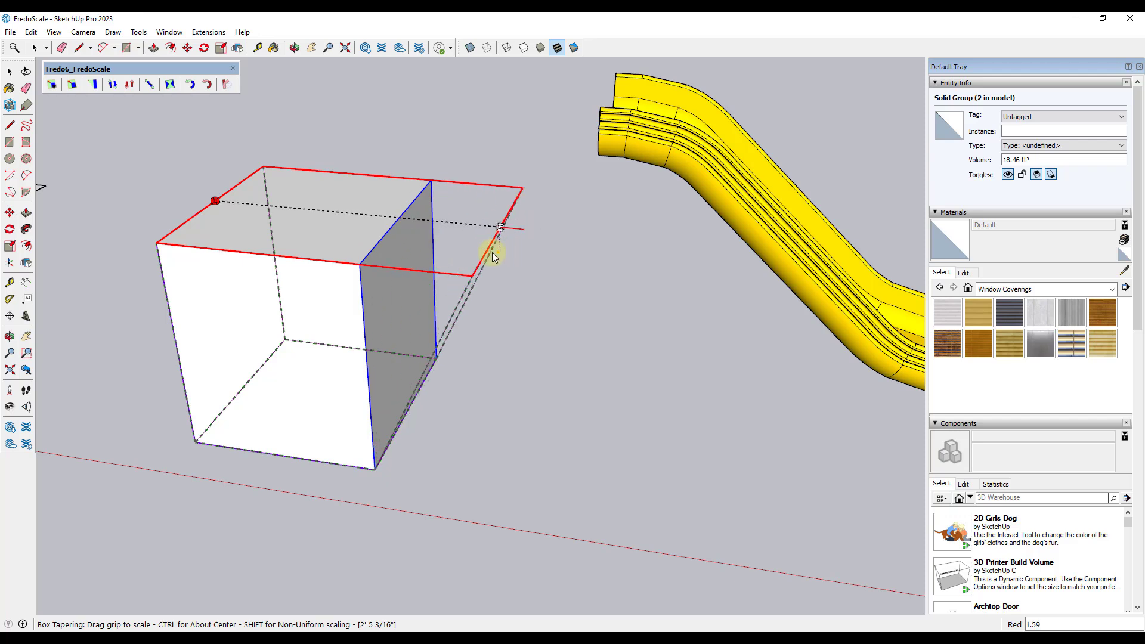
{"action": "key", "text": "ctrl"}
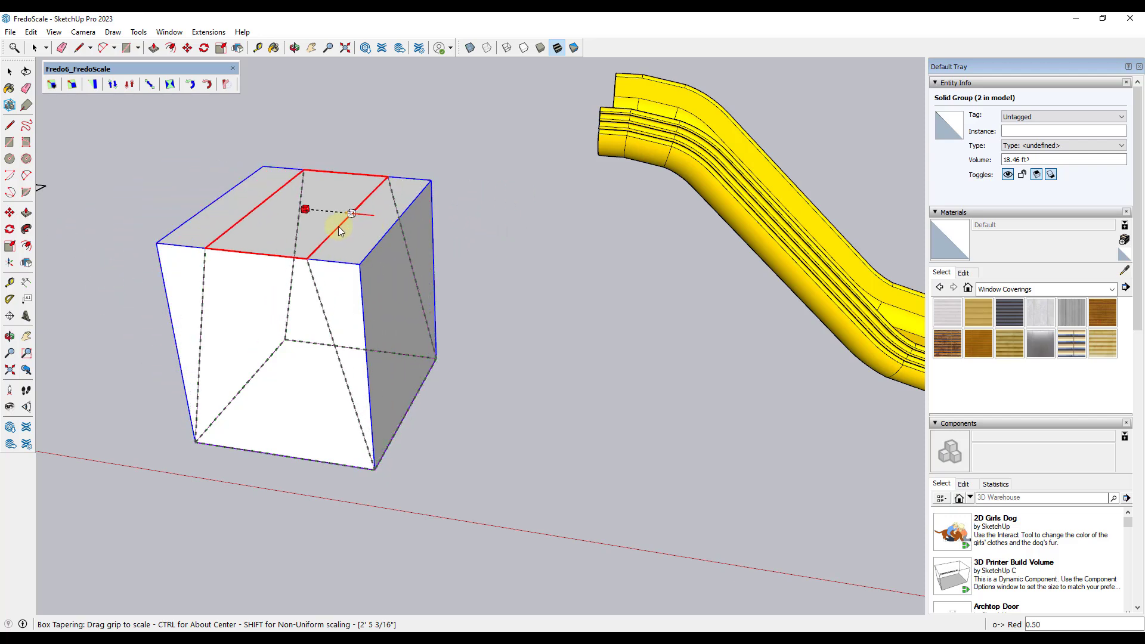
{"action": "key", "text": "space"}
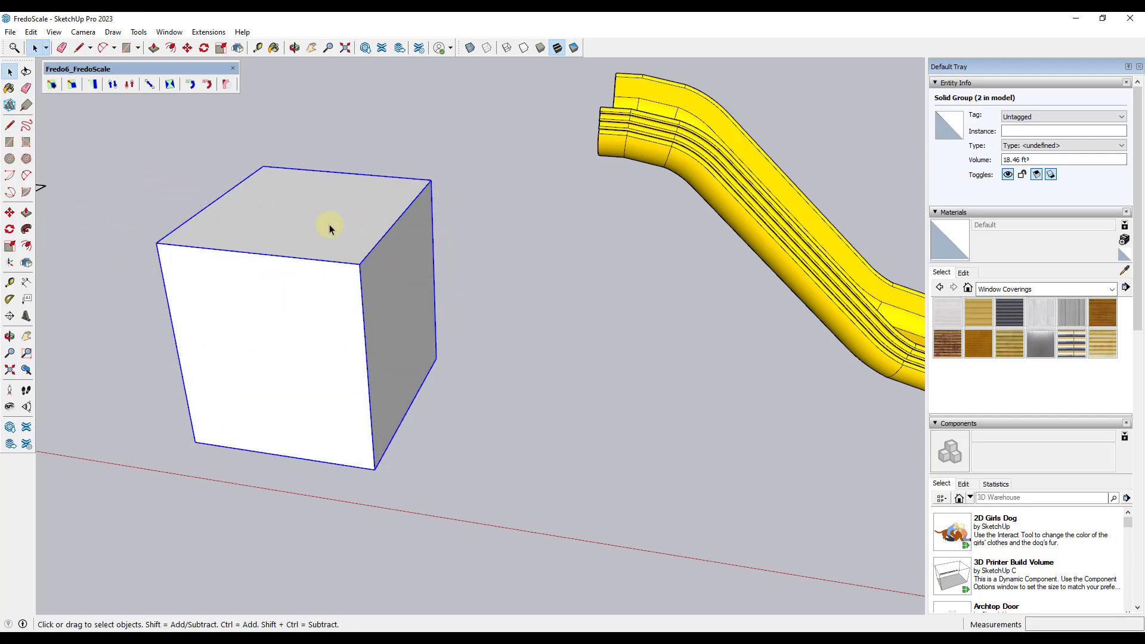
- Try stretching the whole cube group with the standard Scale tool from the midpoint of its upper side edge
{"action": "key", "text": "s"}
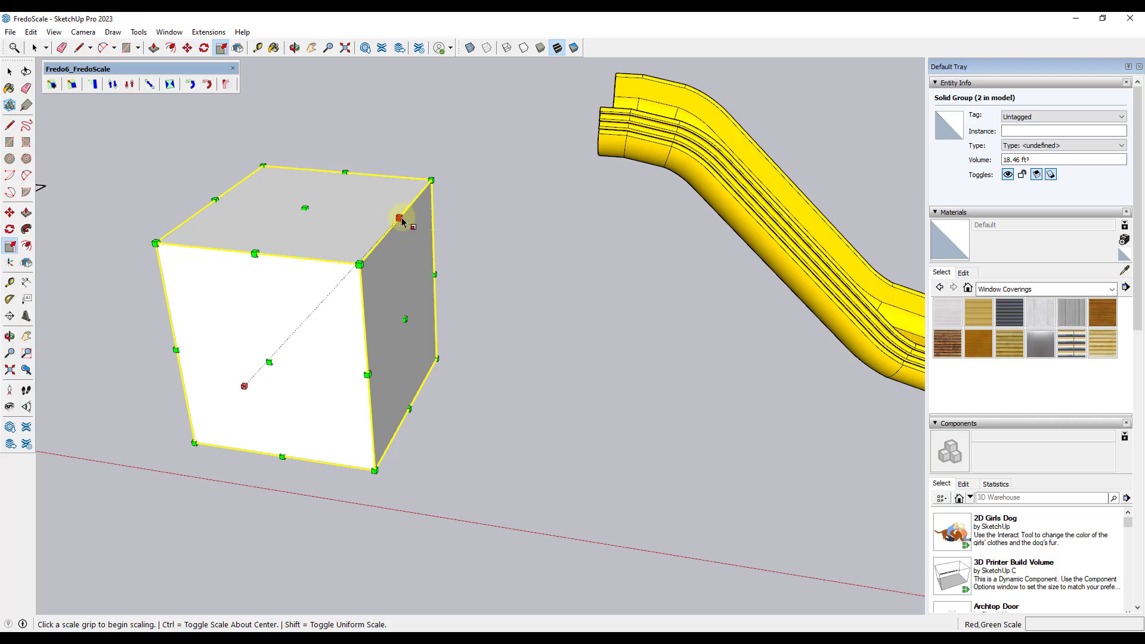
{"action": "left_click", "coordinate": [400, 218]}
{"action": "key", "text": "space"}
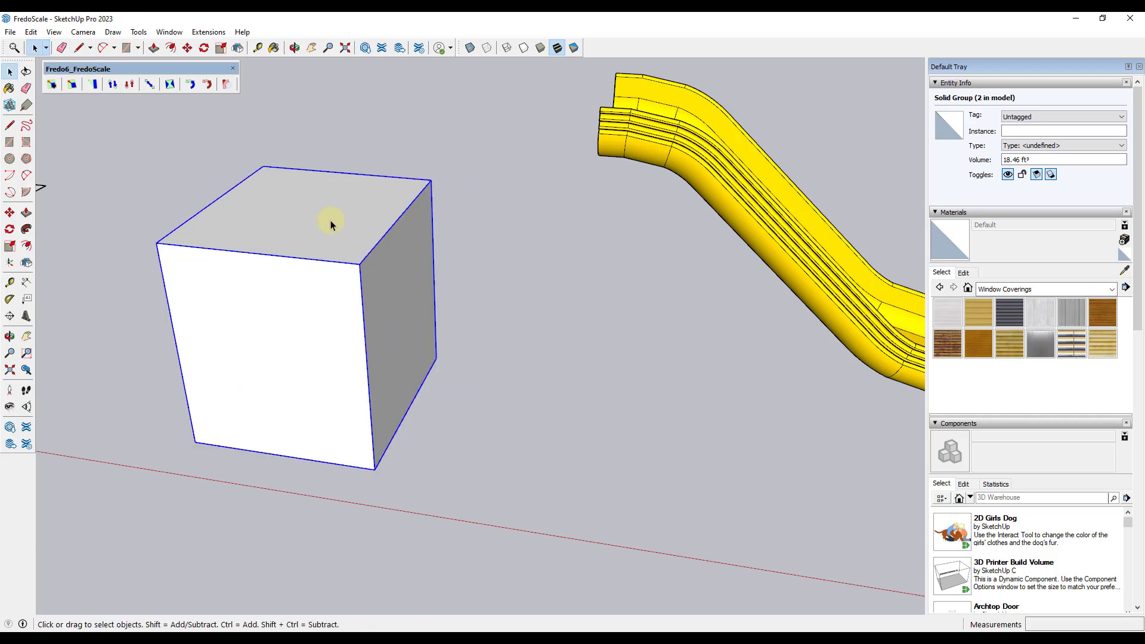
{"action": "key", "text": "s"}
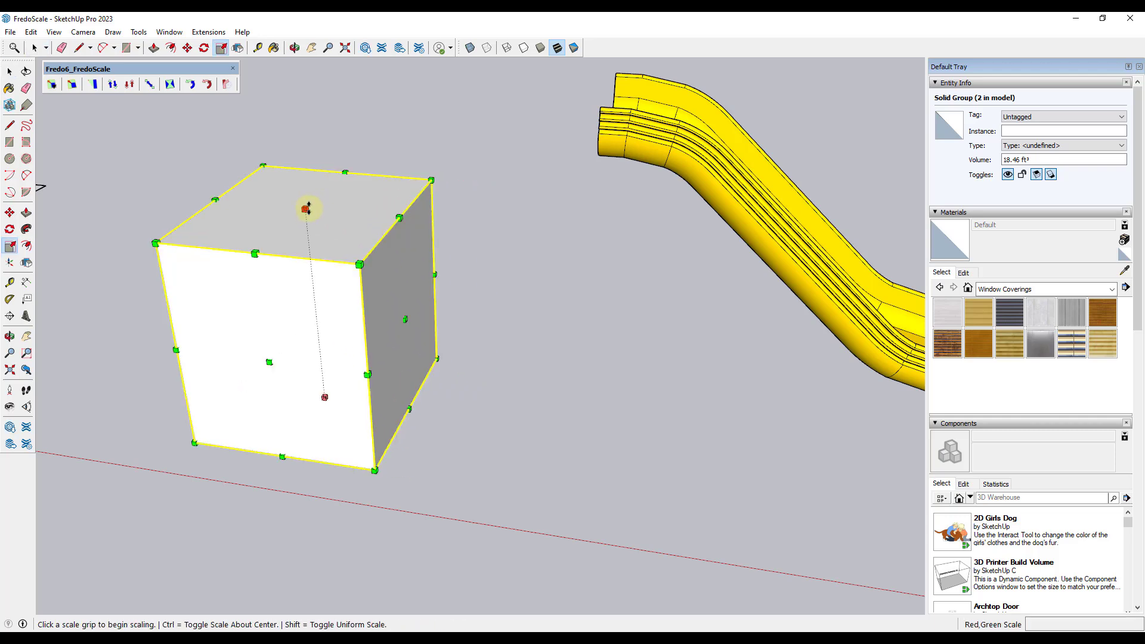
{"action": "left_click", "coordinate": [406, 225]}
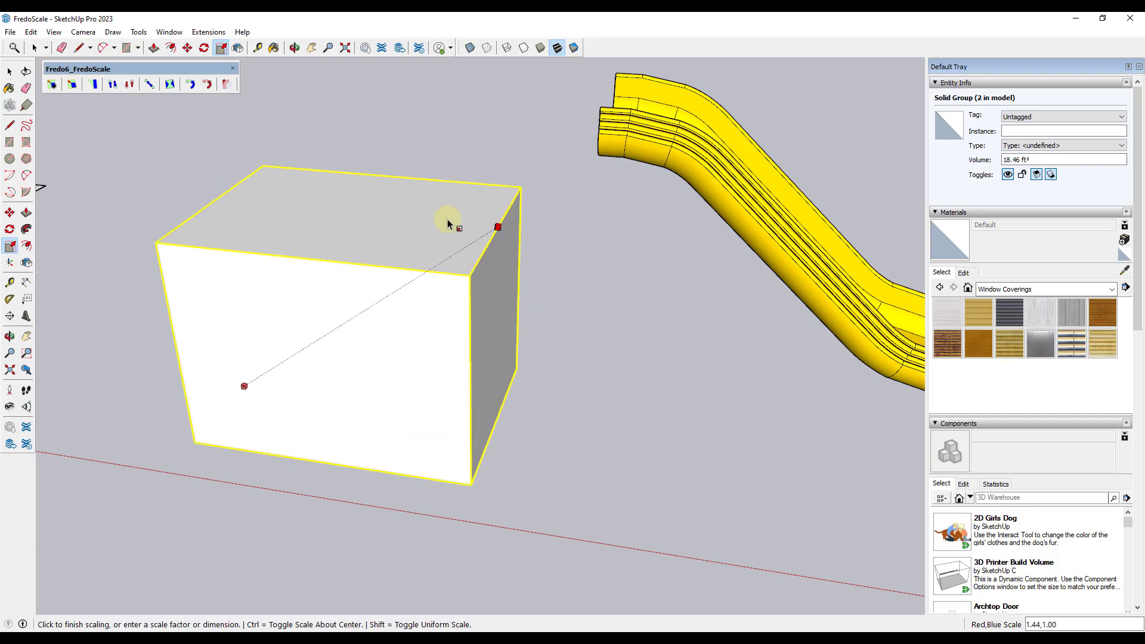
{"action": "key", "text": "space"}
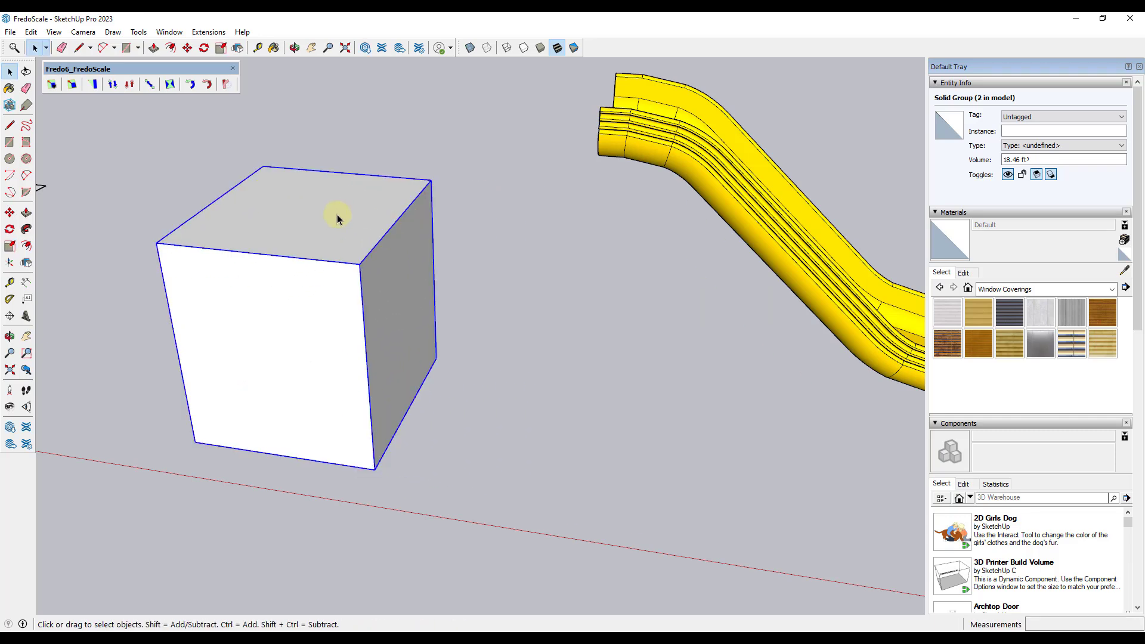
- Inside the cube group, try widening only the top face along the red axis with the standard Scale tool
{"action": "double_click", "coordinate": [310, 216]}
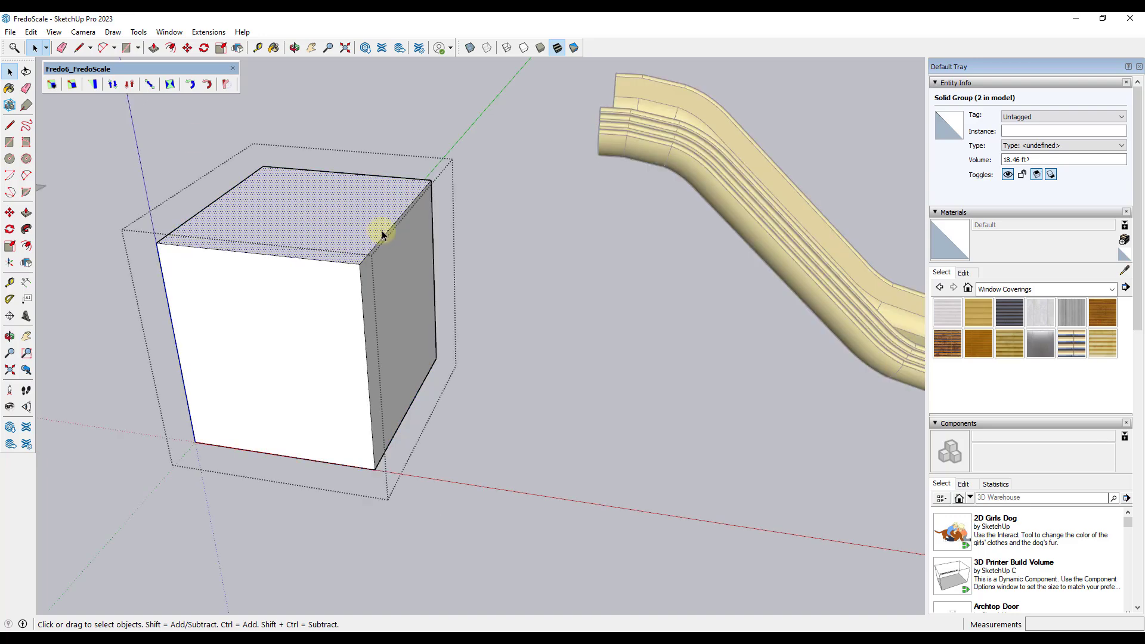
{"action": "left_click", "coordinate": [378, 230]}
{"action": "key", "text": "s"}
{"action": "left_click", "coordinate": [388, 226]}
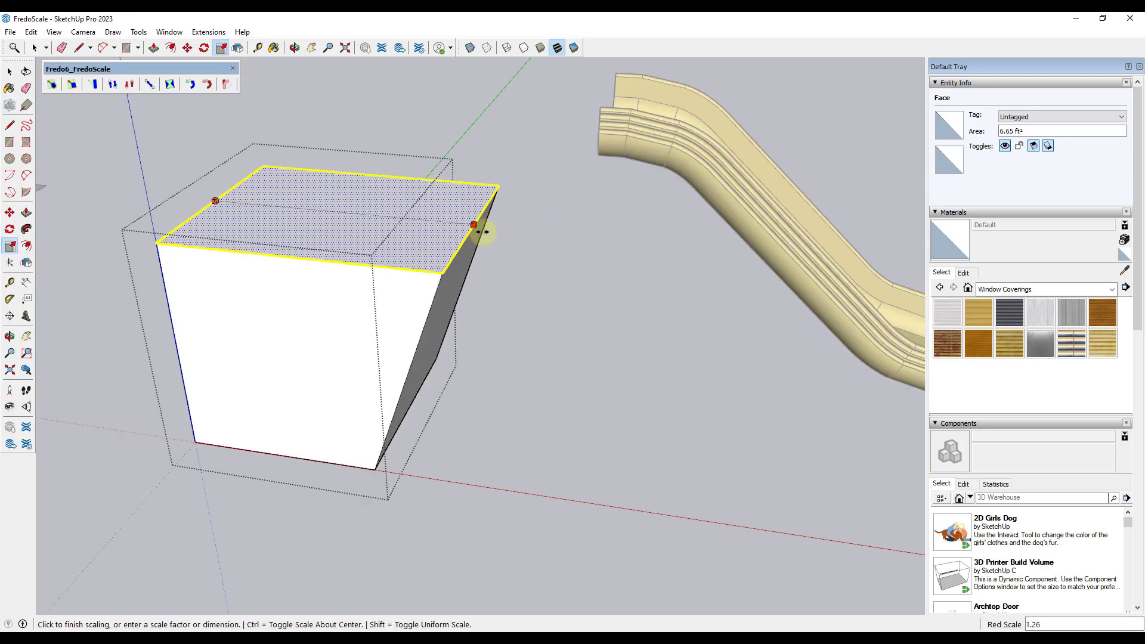
{"action": "key", "text": "space"}
{"action": "scroll", "coordinate": [368, 191], "scroll_direction": "down", "scroll_amount": 2}
{"action": "left_click", "coordinate": [509, 204]}
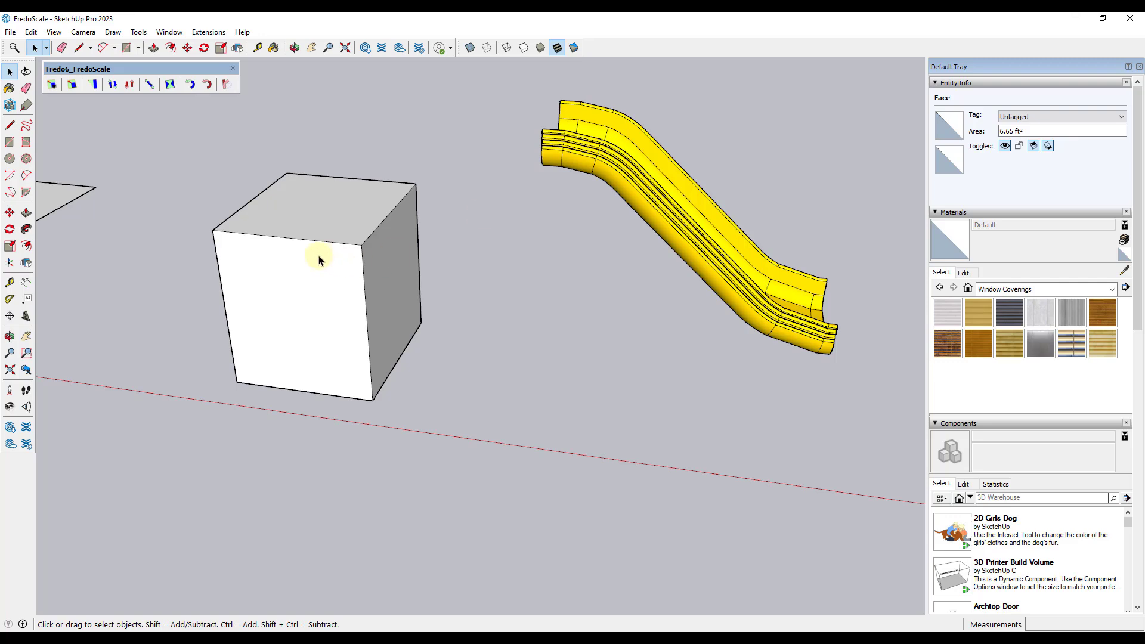
- Taper the low end of the yellow slide with FredoScale Box Tapering, using a blue-axis factor of about 0.57
{"action": "scroll", "coordinate": [318, 261], "scroll_direction": "up", "scroll_amount": 1}
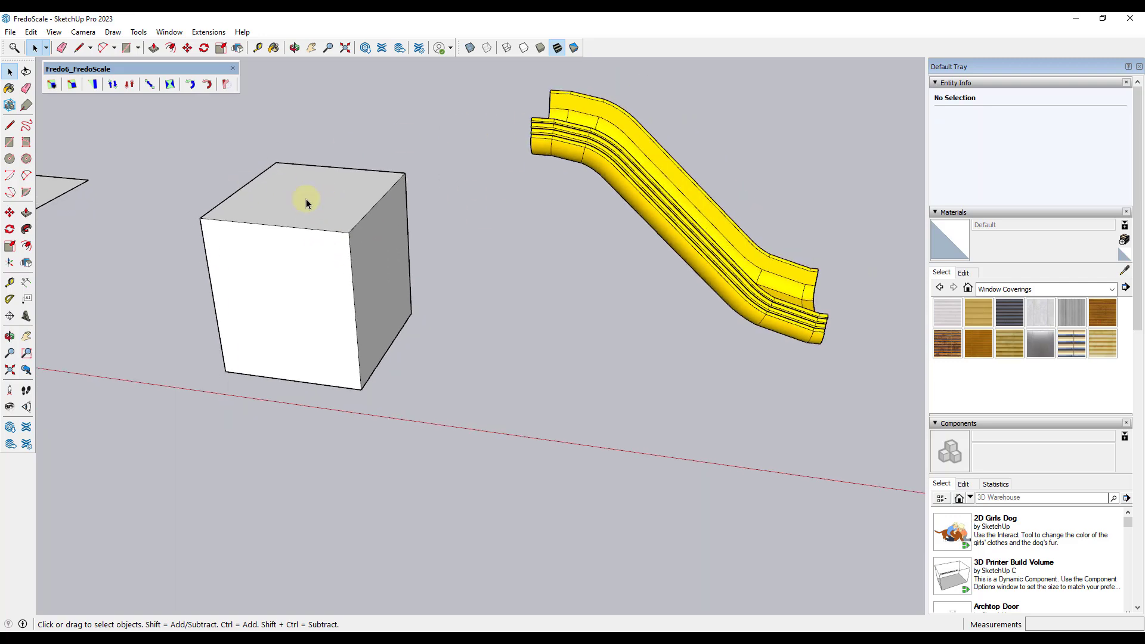
{"action": "middle_click_drag", "start_coordinate": [282, 187], "coordinate": [614, 265]}
{"action": "scroll", "coordinate": [613, 265], "scroll_direction": "down", "scroll_amount": 1}
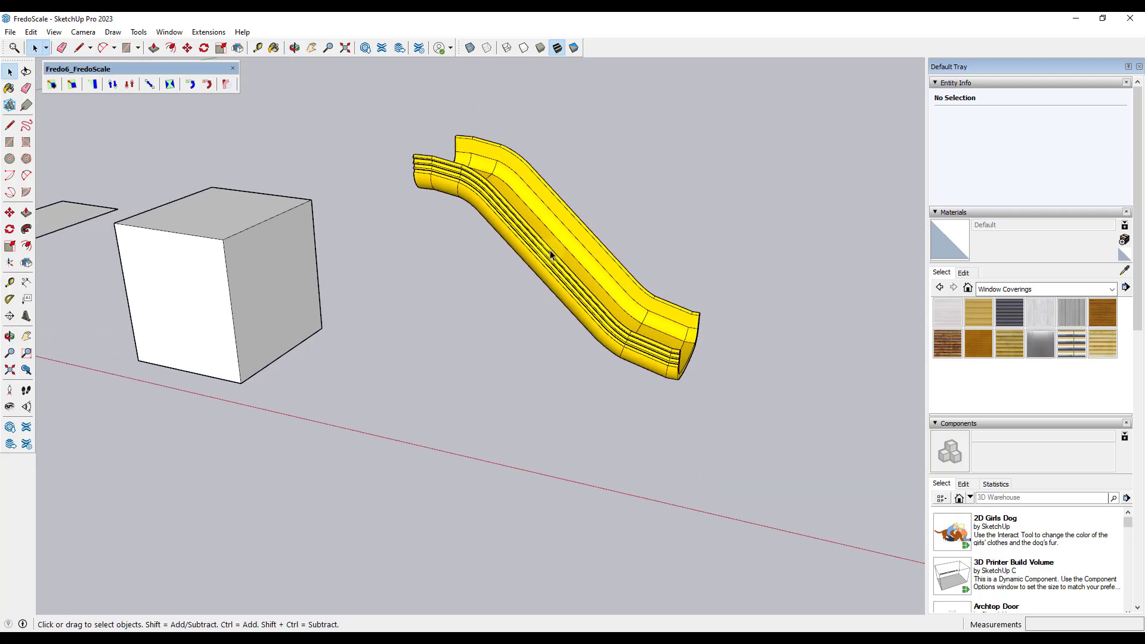
{"action": "left_click", "coordinate": [550, 252]}
{"action": "scroll", "coordinate": [758, 259], "scroll_direction": "up", "scroll_amount": 3}
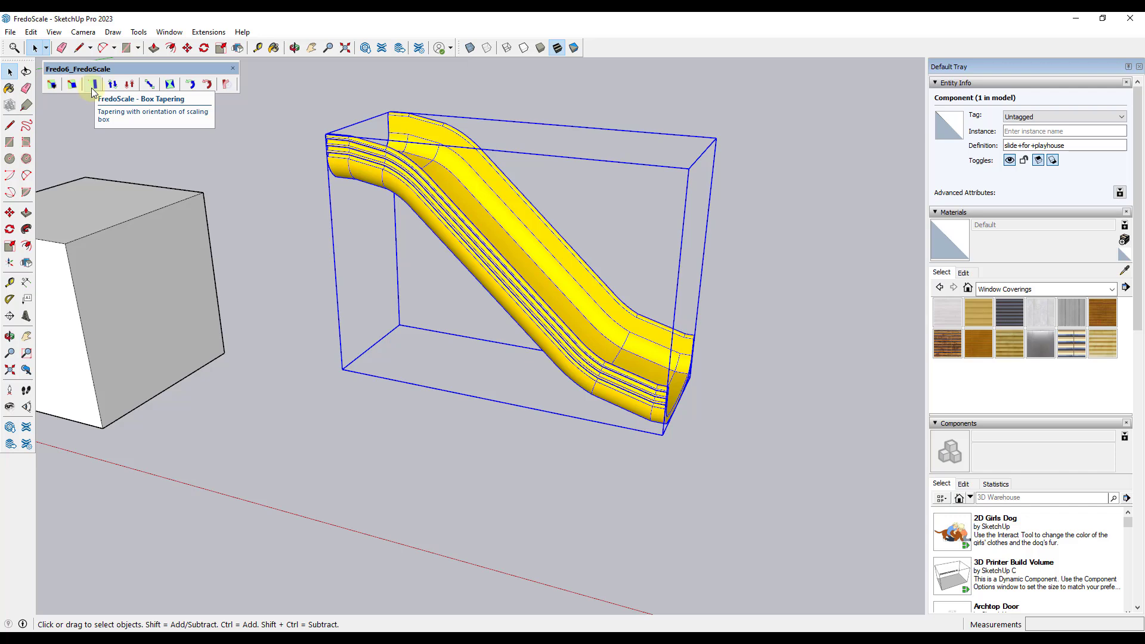
{"action": "left_click", "coordinate": [94, 84]}
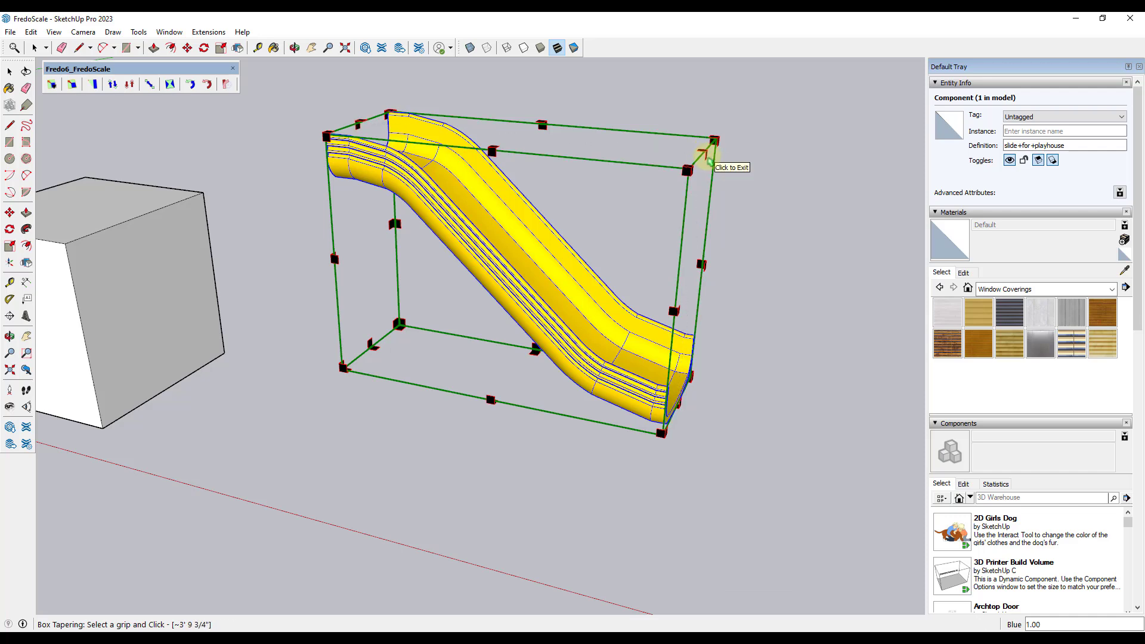
{"action": "left_click_drag", "start_coordinate": [703, 157], "coordinate": [692, 270]}
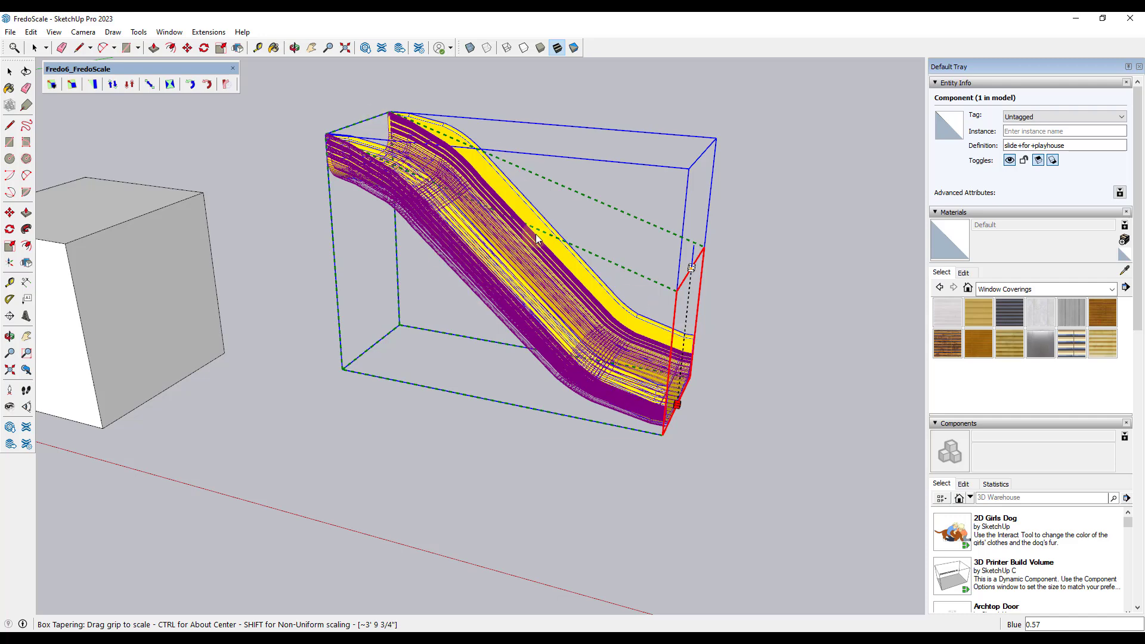
{"action": "middle_click_drag", "start_coordinate": [604, 276], "coordinate": [563, 279]}
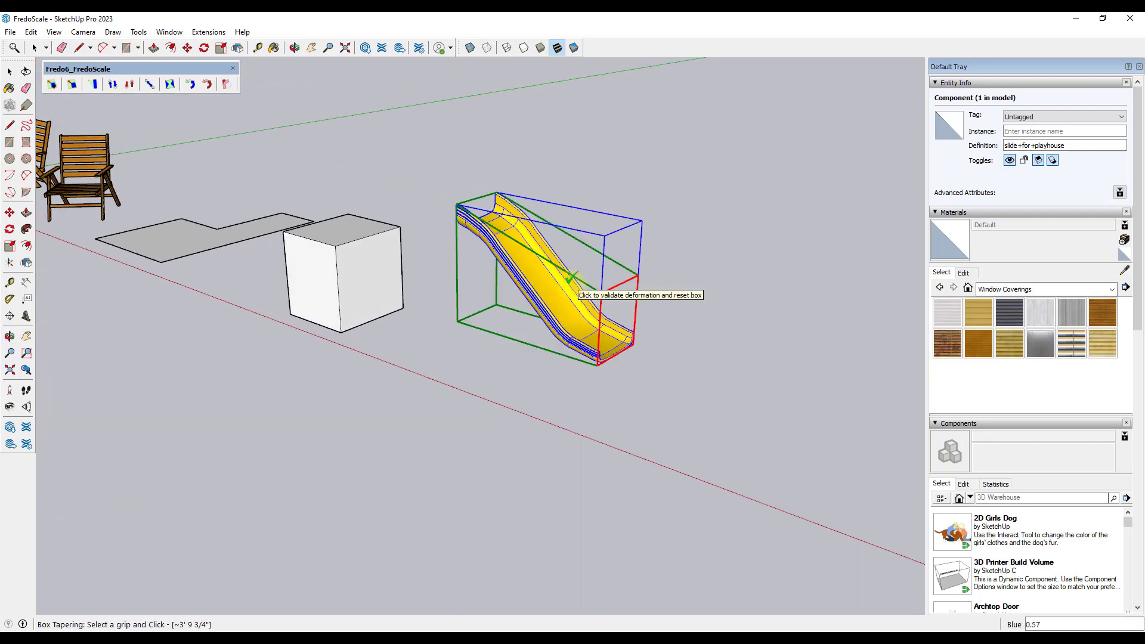
{"action": "scroll", "coordinate": [571, 277], "scroll_direction": "down", "scroll_amount": 4}
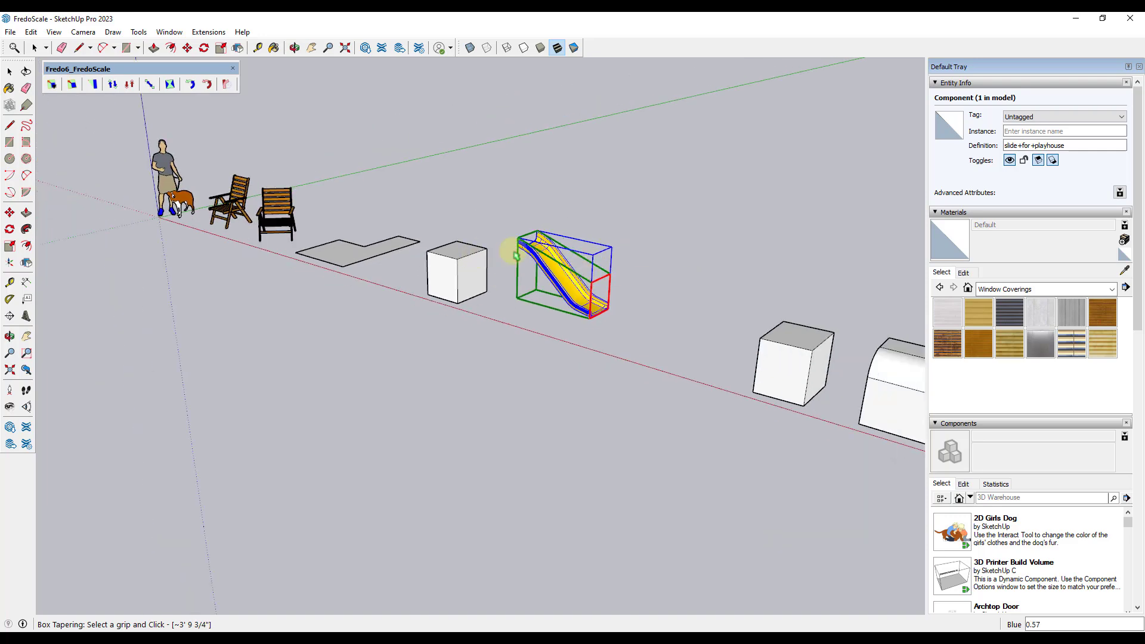
{"action": "key", "text": "space"}
- Shear the cube beside the curved panel sideways along the red axis with Box Planar Shearing, at about 16 degrees
{"action": "scroll", "coordinate": [818, 358], "scroll_direction": "up", "scroll_amount": 2}
{"action": "middle_click_drag", "start_coordinate": [833, 368], "coordinate": [650, 250], "text": "shift"}
{"action": "scroll", "coordinate": [698, 250], "scroll_direction": "up", "scroll_amount": 5}
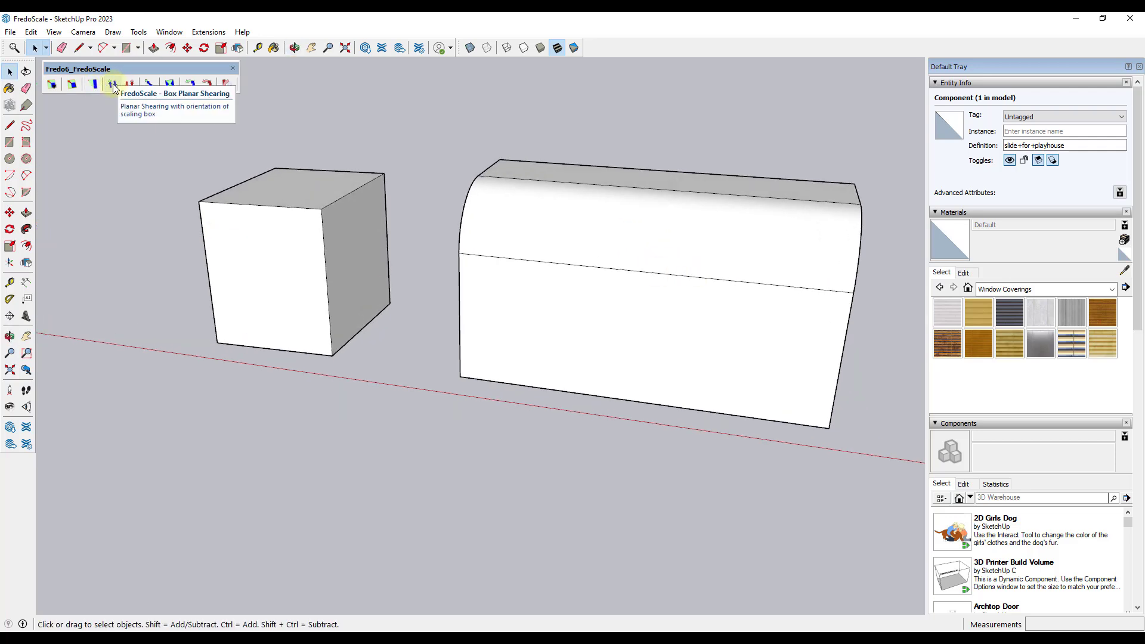
{"action": "left_click", "coordinate": [305, 248]}
{"action": "scroll", "coordinate": [587, 242], "scroll_direction": "down", "scroll_amount": 2}
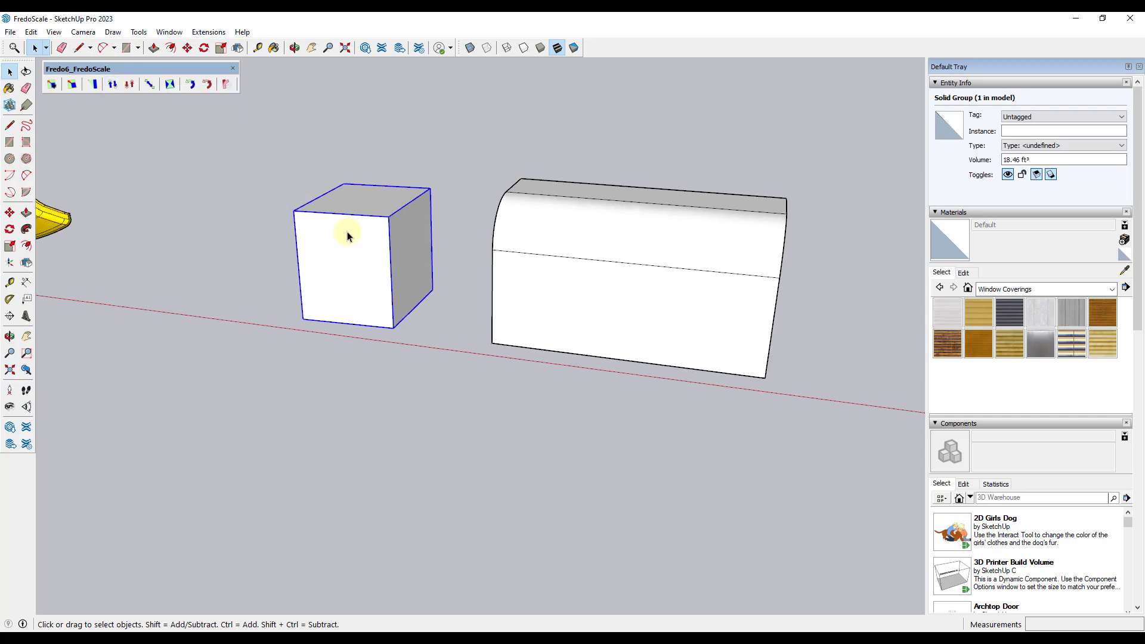
{"action": "scroll", "coordinate": [347, 225], "scroll_direction": "up", "scroll_amount": 3}
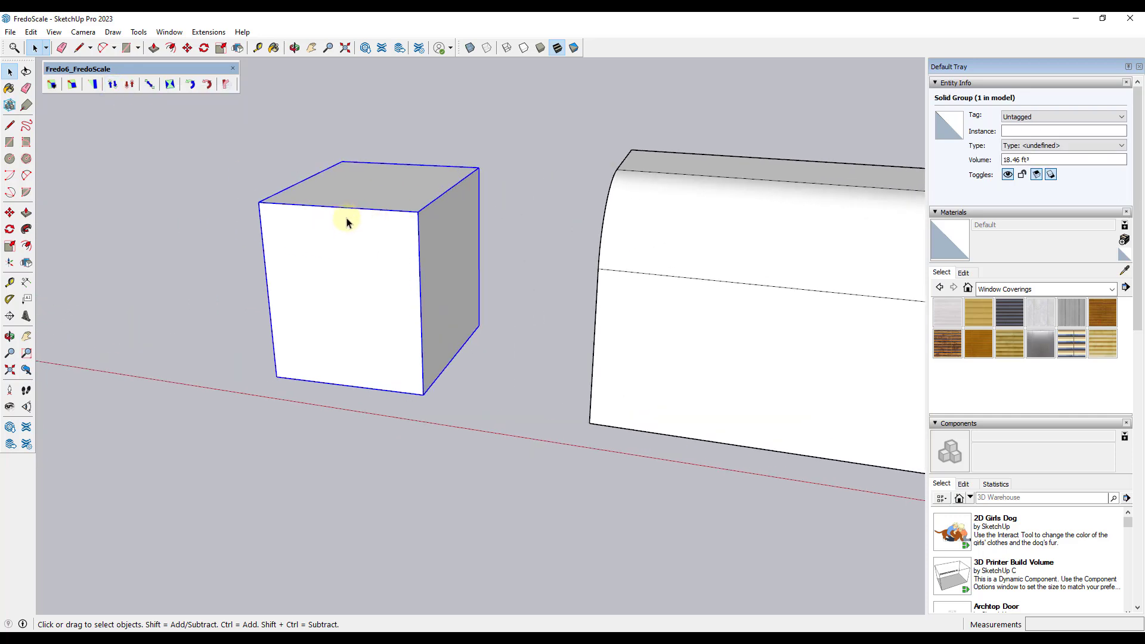
{"action": "left_click", "coordinate": [112, 86]}
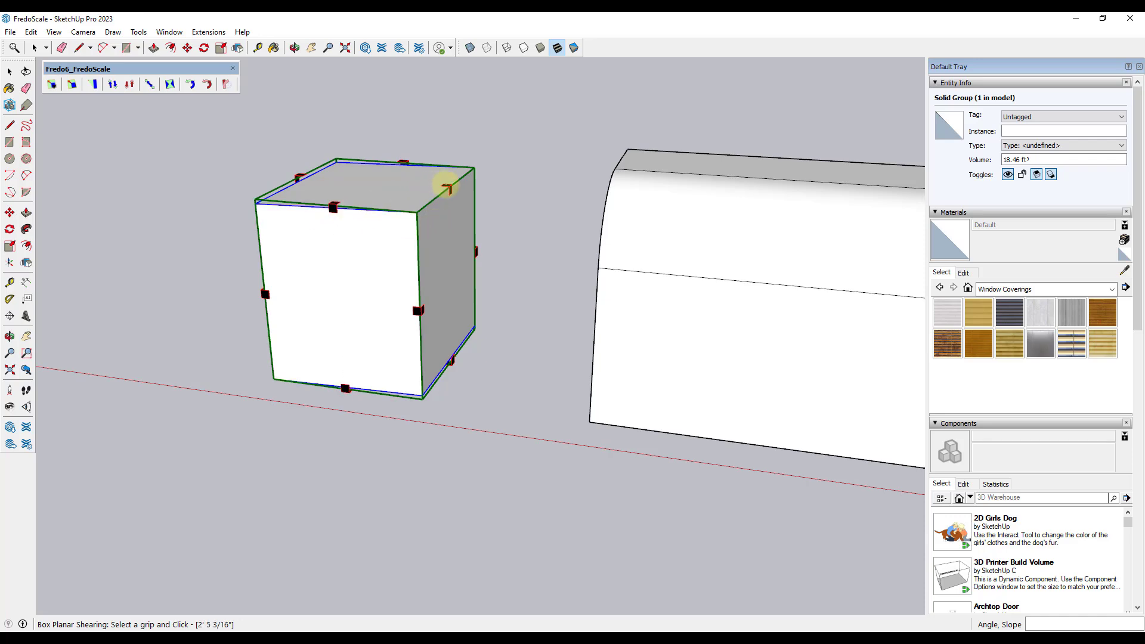
{"action": "left_click", "coordinate": [447, 189]}
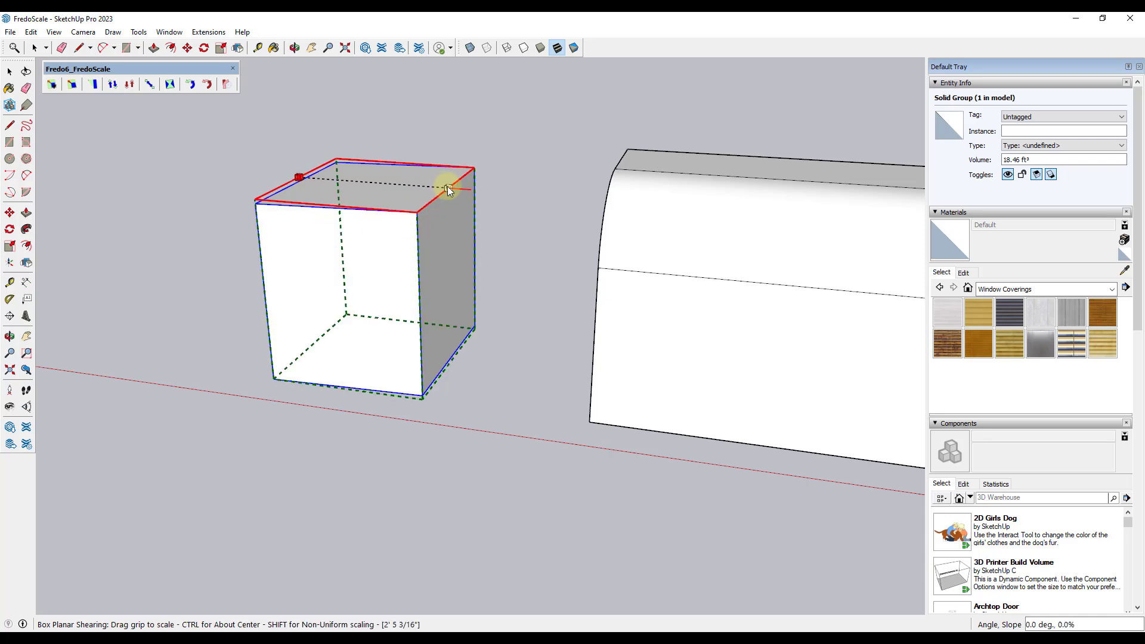
{"action": "left_click_drag", "start_coordinate": [448, 189], "coordinate": [486, 195]}
{"action": "left_click_drag", "start_coordinate": [525, 204], "coordinate": [488, 289]}
{"action": "scroll", "coordinate": [348, 277], "scroll_direction": "down", "scroll_amount": 4}
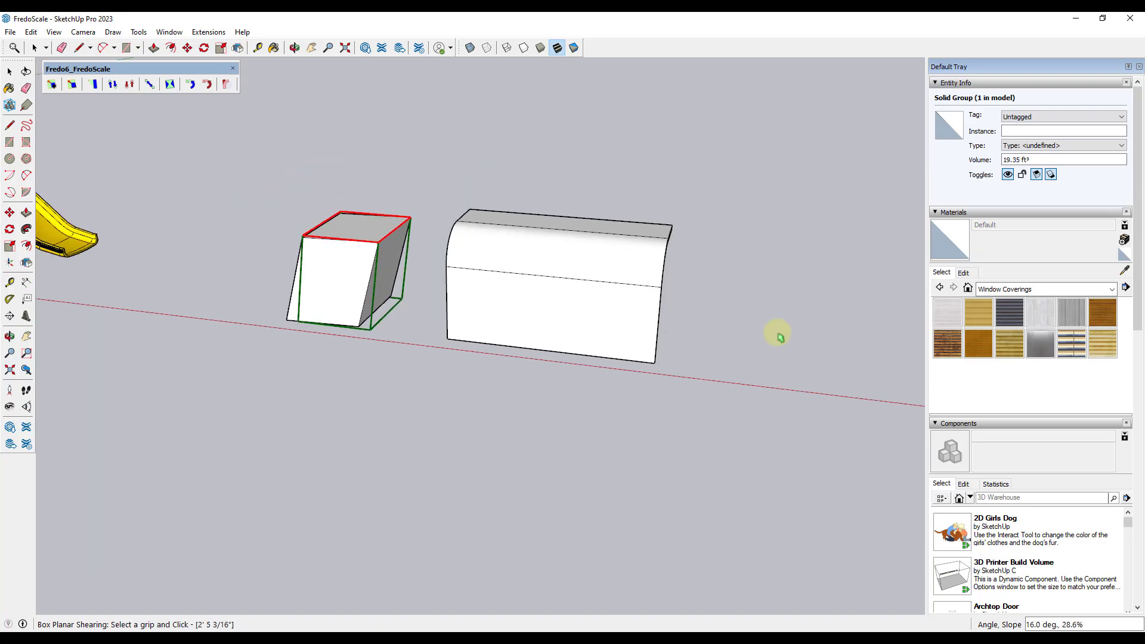
{"action": "middle_click_drag", "start_coordinate": [780, 335], "coordinate": [528, 325]}
{"action": "key", "text": "space"}
- Select all of the curved panel's geometry and shear its top backward about 16.4 degrees with Box Planar Shearing
{"action": "left_click", "coordinate": [604, 263]}
{"action": "triple_click", "coordinate": [602, 283]}
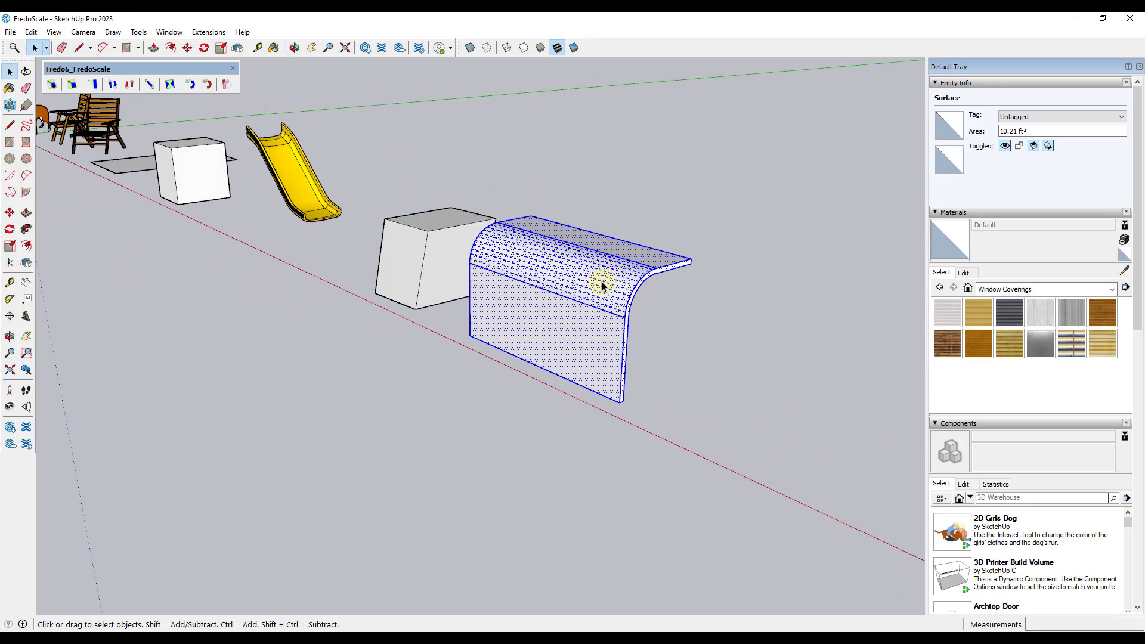
{"action": "scroll", "coordinate": [736, 288], "scroll_direction": "up", "scroll_amount": 4}
{"action": "middle_click_drag", "start_coordinate": [736, 288], "coordinate": [531, 225]}
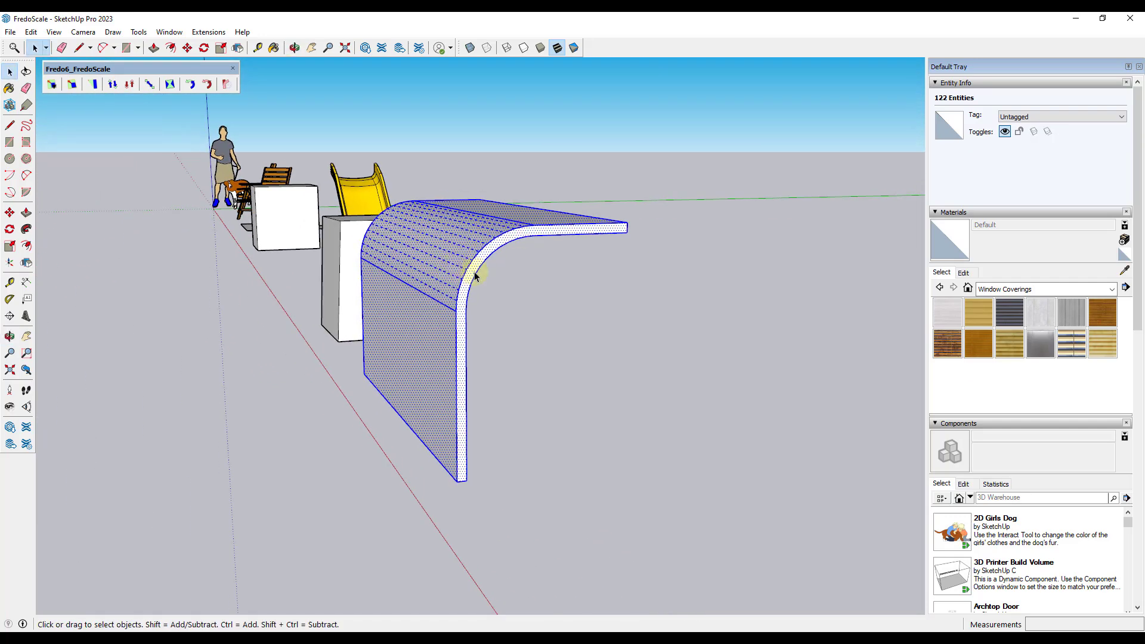
{"action": "middle_click_drag", "start_coordinate": [600, 277], "coordinate": [617, 282]}
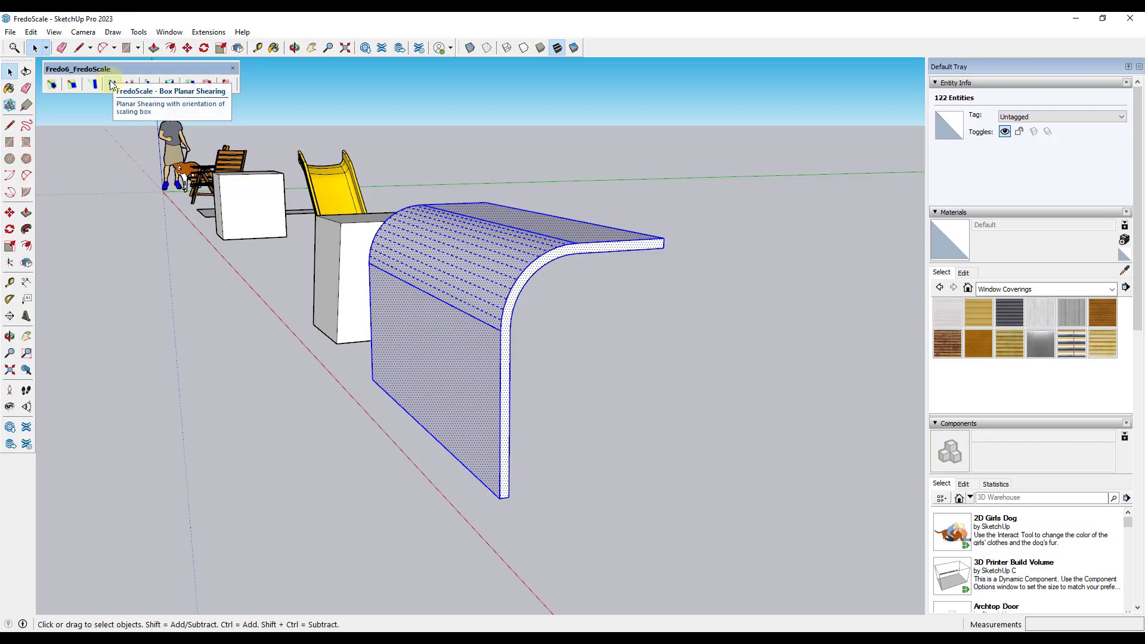
{"action": "left_click", "coordinate": [113, 84]}
{"action": "middle_click_drag", "start_coordinate": [528, 222], "coordinate": [559, 210]}
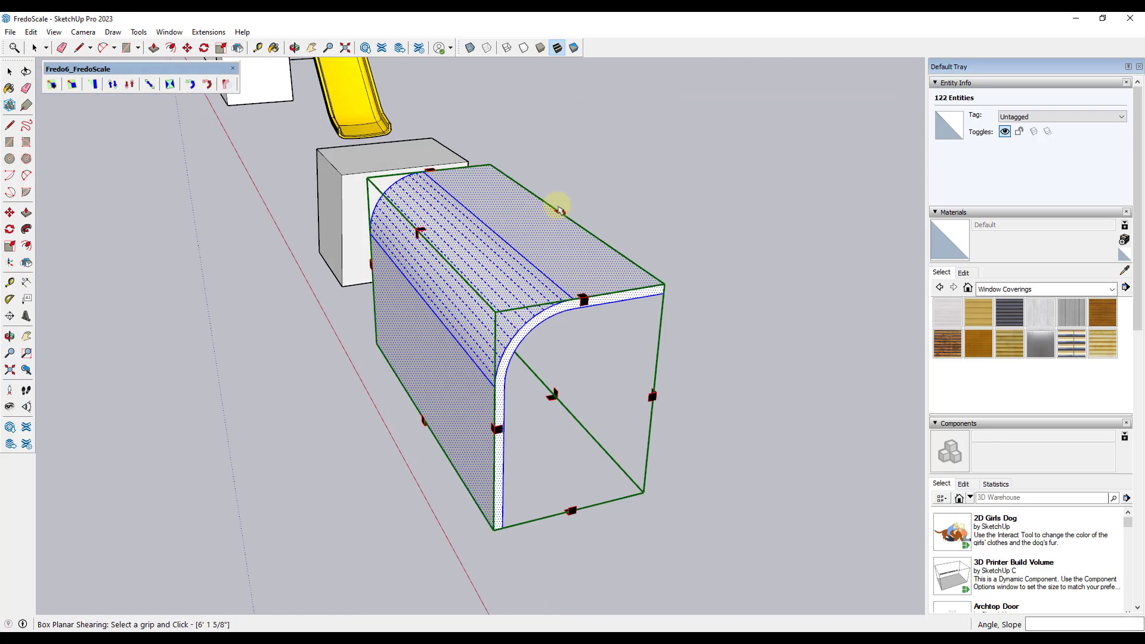
{"action": "left_click_drag", "start_coordinate": [561, 213], "coordinate": [620, 234]}
{"action": "middle_click_drag", "start_coordinate": [611, 277], "coordinate": [744, 289]}
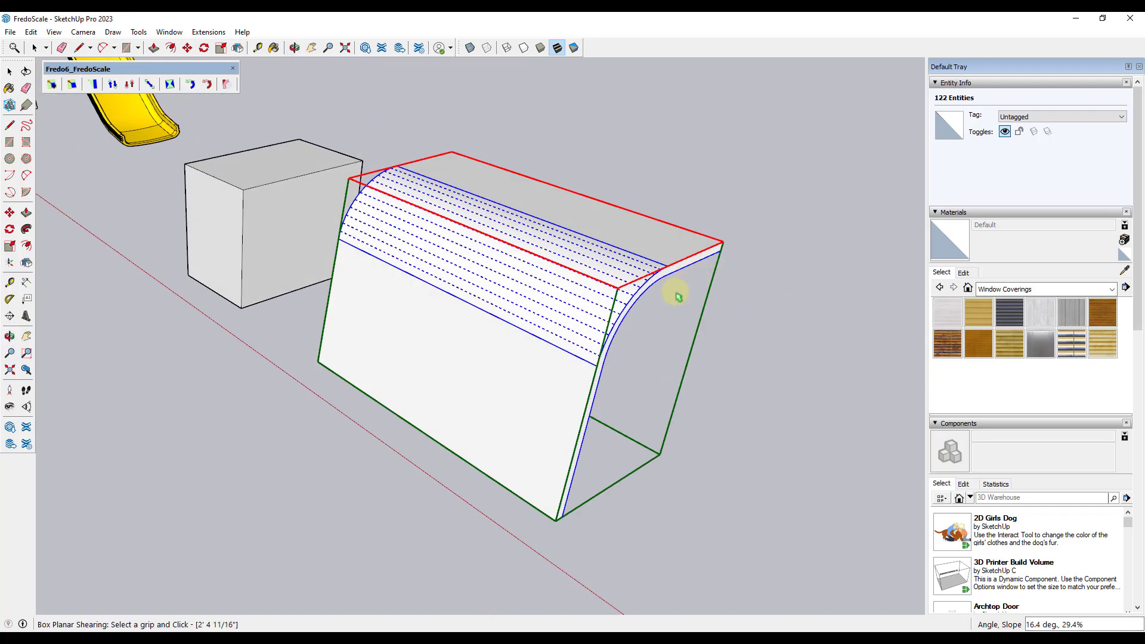
{"action": "key", "text": "space"}
- Shear the curved panel's top along its length by about 22.9 degrees with Box Planar Shearing
{"action": "left_click", "coordinate": [528, 210]}
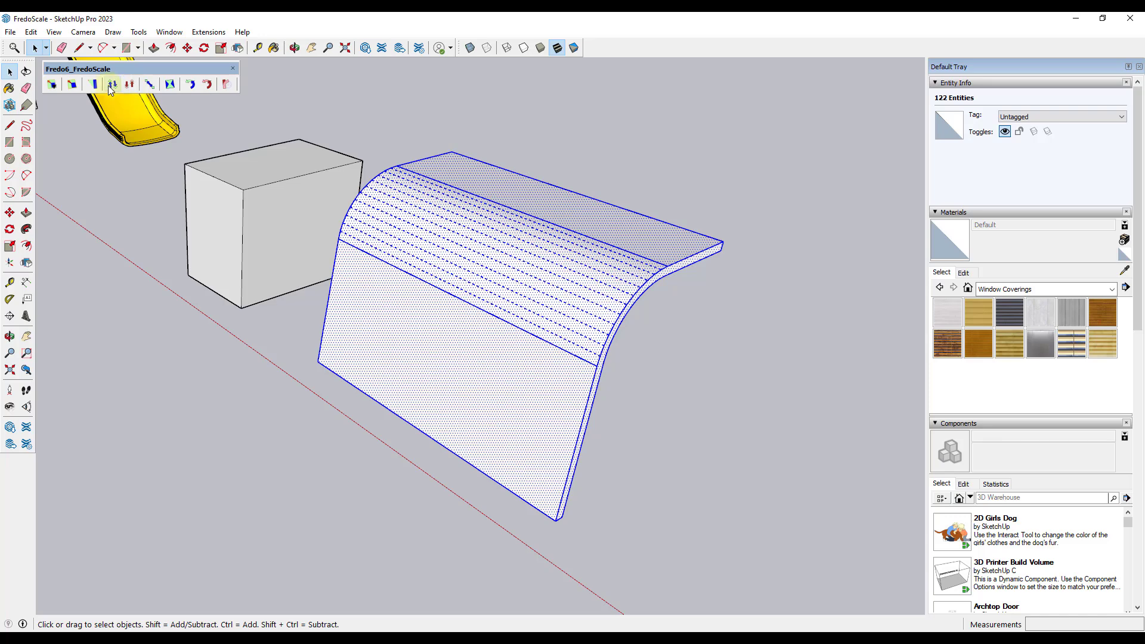
{"action": "left_click", "coordinate": [112, 86]}
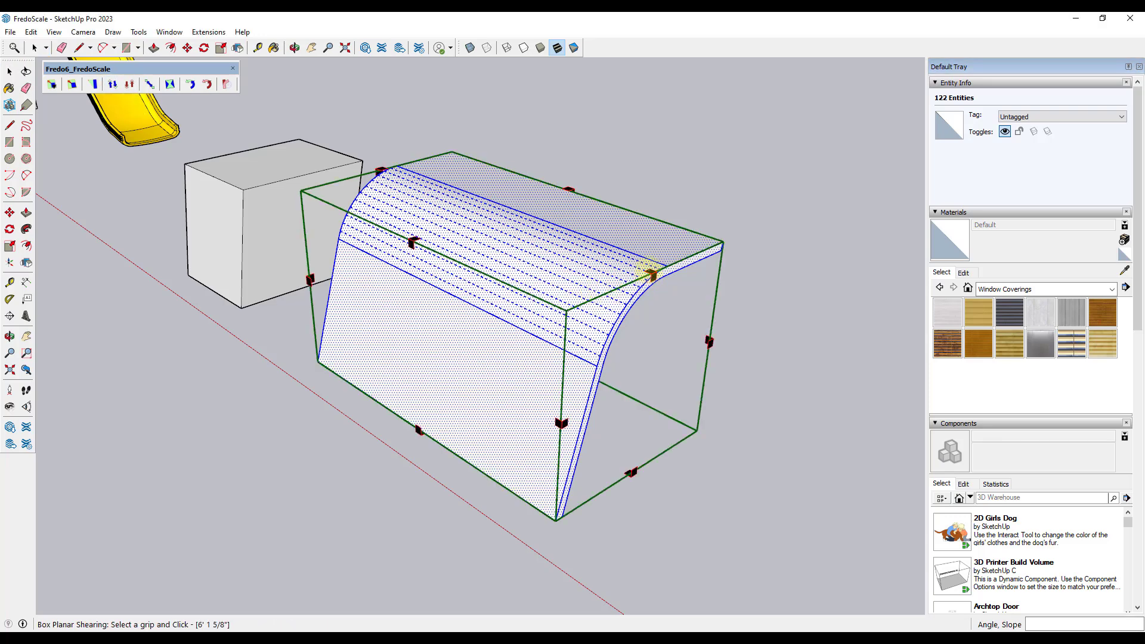
{"action": "left_click_drag", "start_coordinate": [653, 275], "coordinate": [742, 311]}
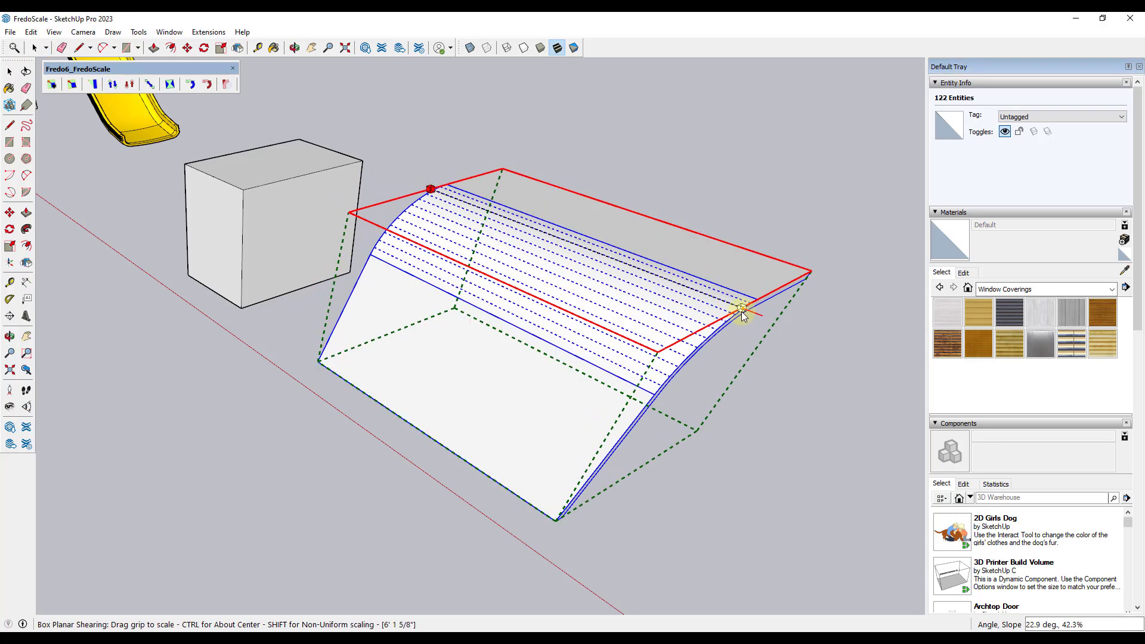
{"action": "middle_click_drag", "start_coordinate": [556, 386], "coordinate": [819, 344]}
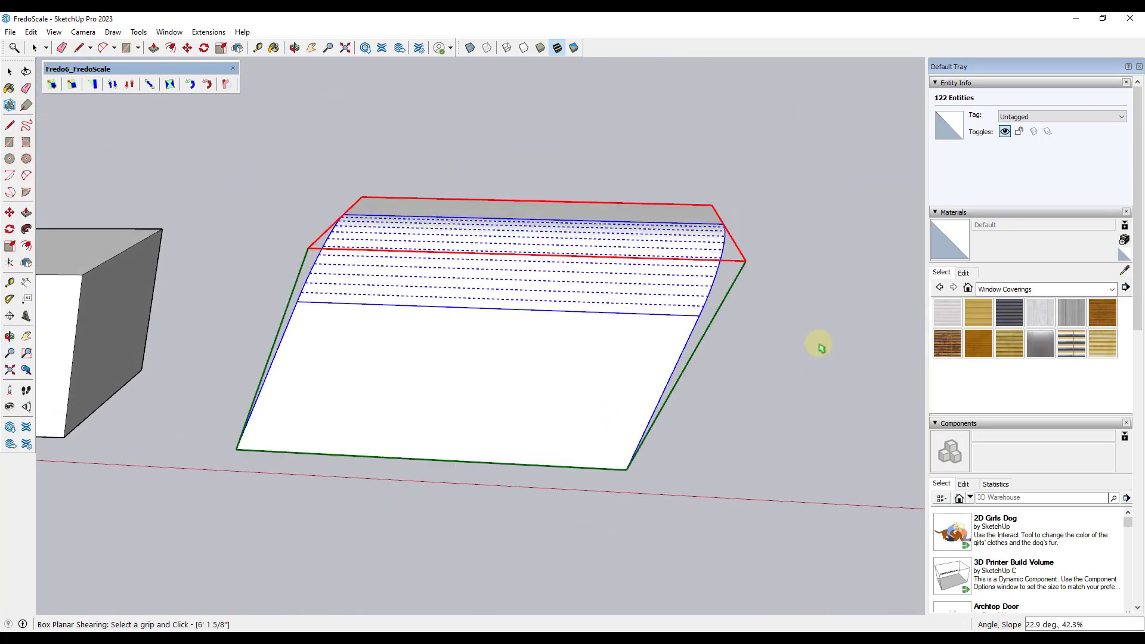
{"action": "scroll", "coordinate": [695, 336], "scroll_direction": "down", "scroll_amount": 2}
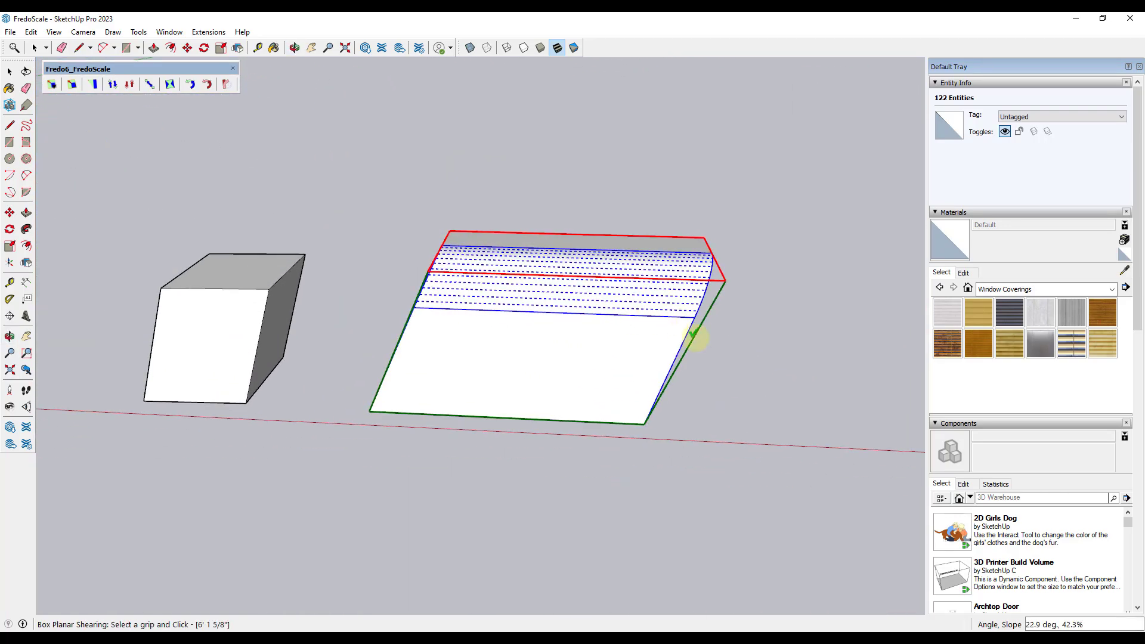
- Select the sheared cube and try free Planar Shearing on it, with the origin on its top face
{"action": "left_click", "coordinate": [732, 328]}
{"action": "middle_click_drag", "start_coordinate": [660, 312], "coordinate": [562, 288]}
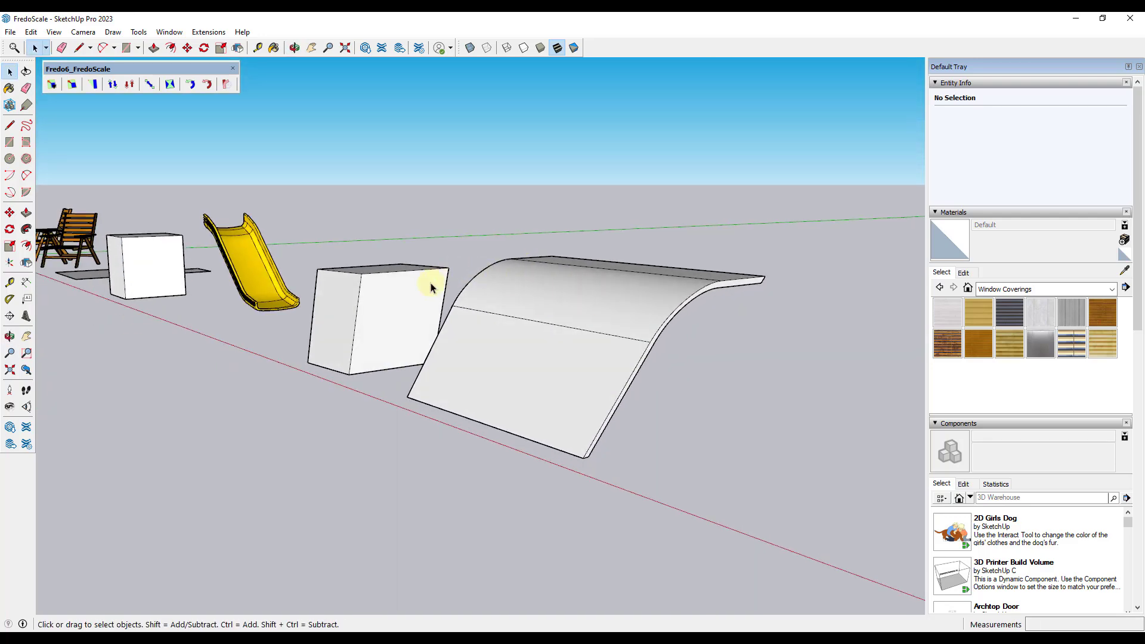
{"action": "middle_click_drag", "start_coordinate": [589, 335], "coordinate": [729, 335]}
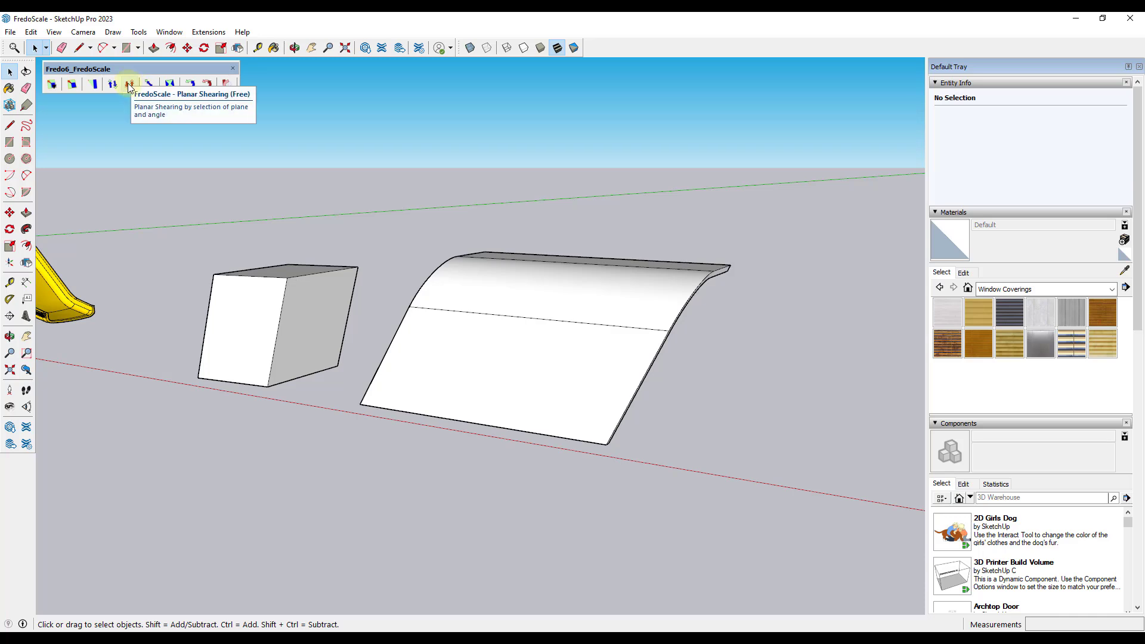
{"action": "middle_click_drag", "start_coordinate": [138, 128], "coordinate": [174, 234]}
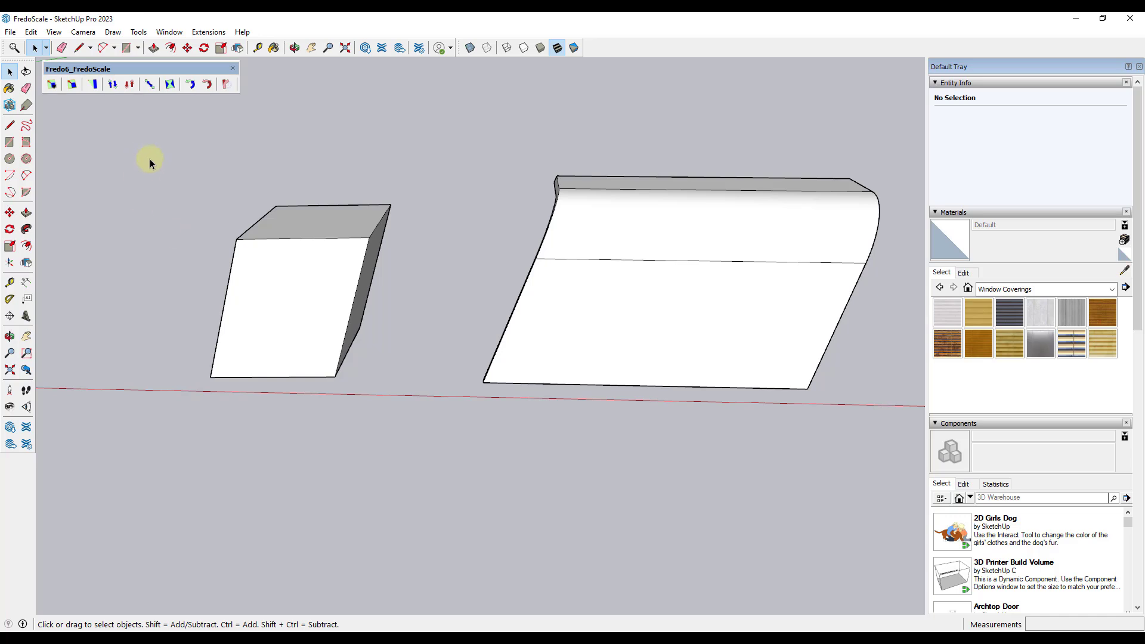
{"action": "left_click_drag", "start_coordinate": [493, 410], "coordinate": [493, 410]}
{"action": "middle_click_drag", "start_coordinate": [353, 276], "coordinate": [323, 398]}
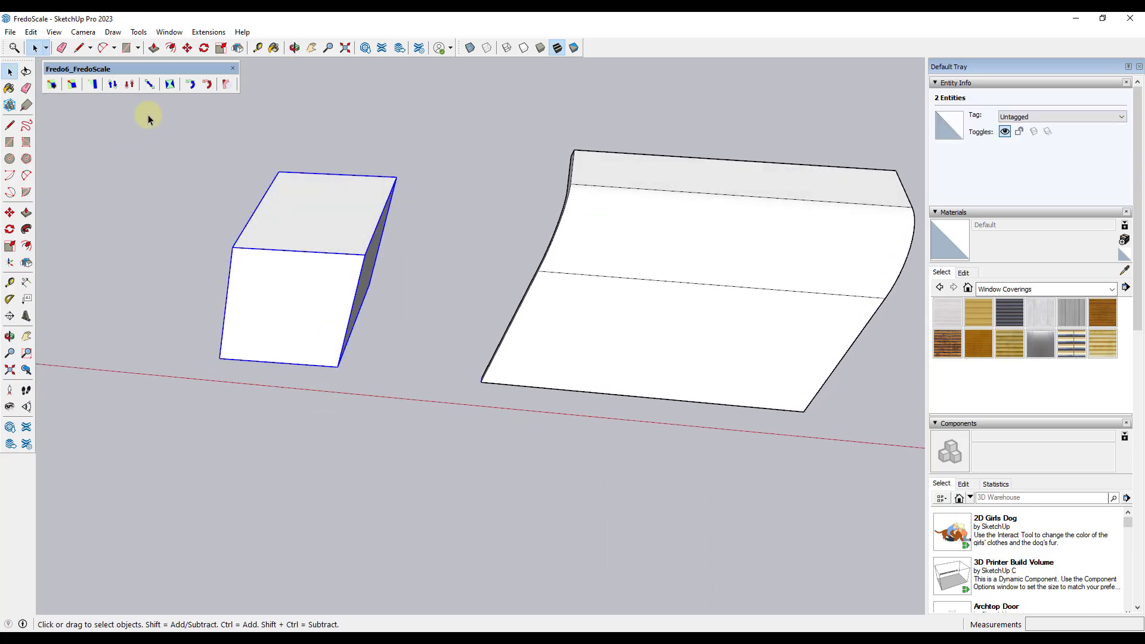
{"action": "left_click", "coordinate": [129, 84]}
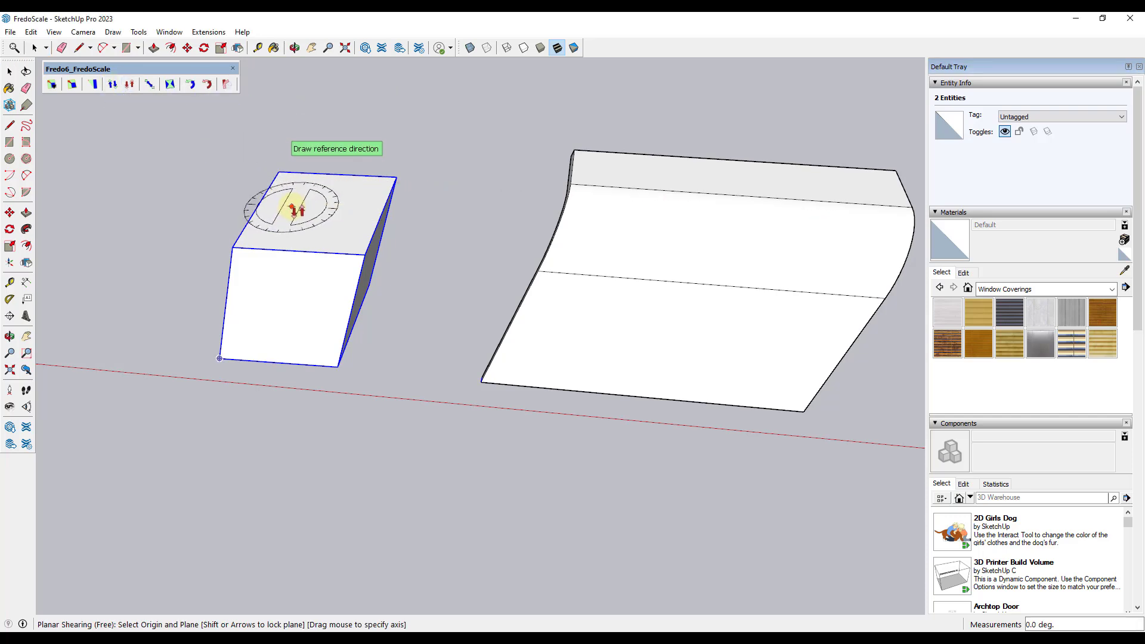
{"action": "left_click", "coordinate": [292, 207]}
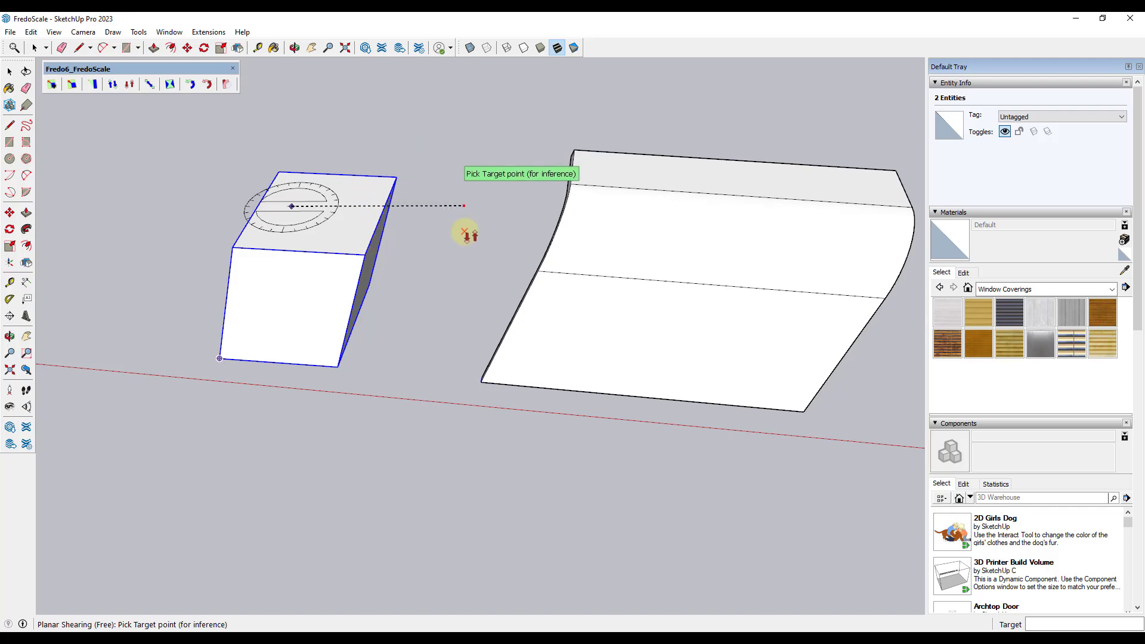
{"action": "left_click", "coordinate": [369, 256]}
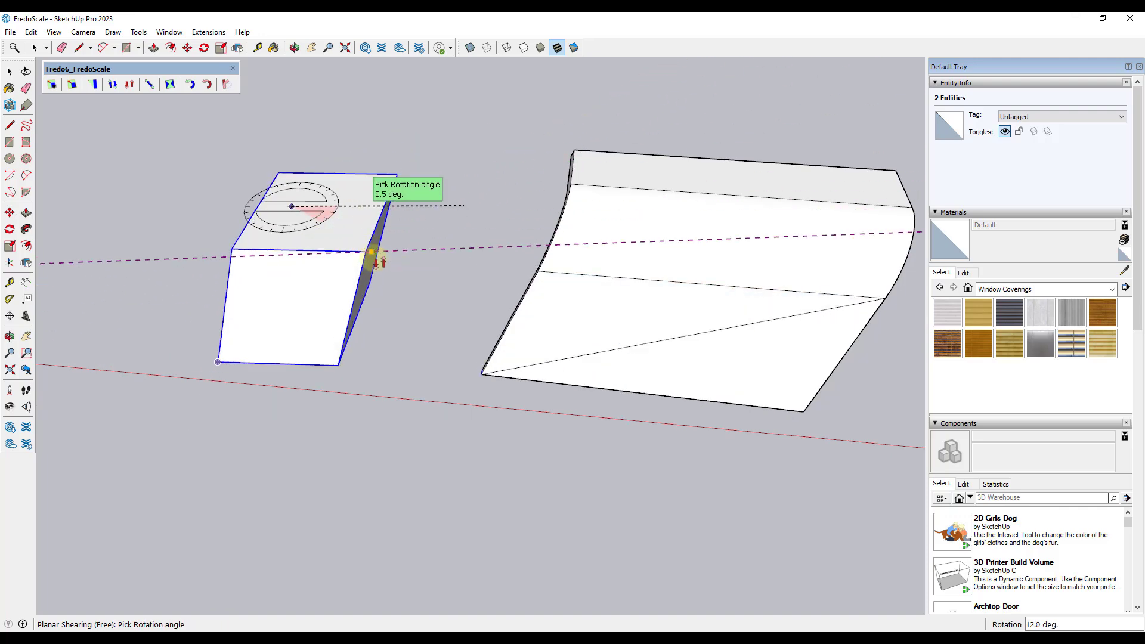
{"action": "key", "text": "space"}
- Shear the cube by about 13.9 degrees with free Planar Shearing, using its top front edge as the reference direction
{"action": "middle_click_drag", "start_coordinate": [362, 213], "coordinate": [351, 248]}
{"action": "scroll", "coordinate": [284, 249], "scroll_direction": "up", "scroll_amount": 1}
{"action": "scroll", "coordinate": [284, 248], "scroll_direction": "up", "scroll_amount": 2}
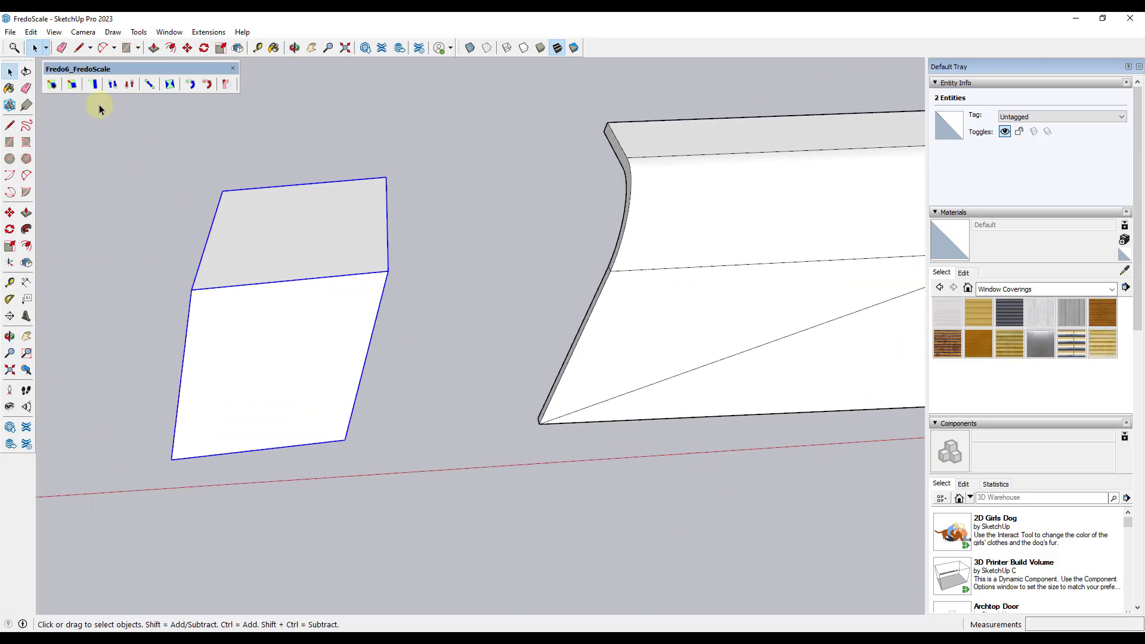
{"action": "left_click", "coordinate": [125, 84]}
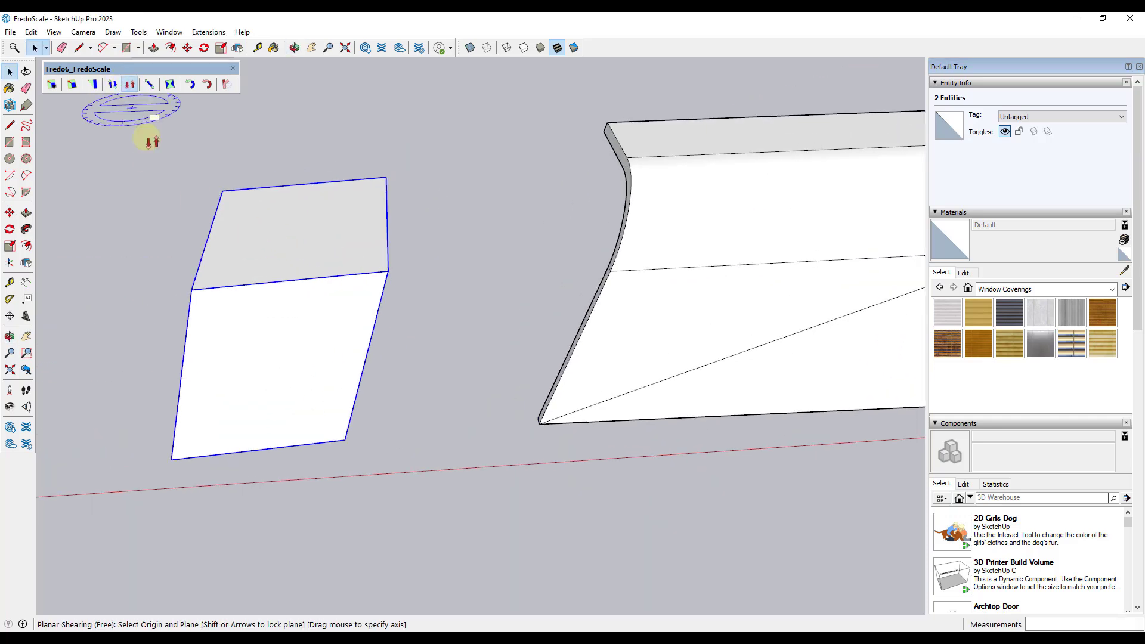
{"action": "left_click", "coordinate": [192, 291]}
{"action": "left_click", "coordinate": [389, 271]}
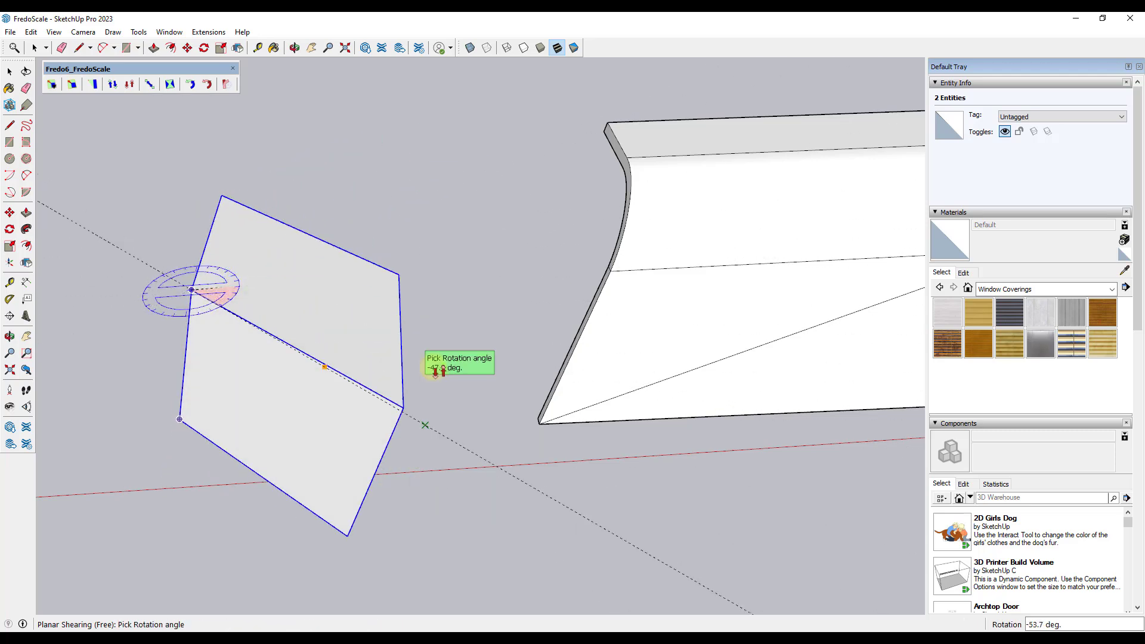
{"action": "left_click", "coordinate": [417, 257]}
{"action": "middle_click_drag", "start_coordinate": [414, 248], "coordinate": [175, 178]}
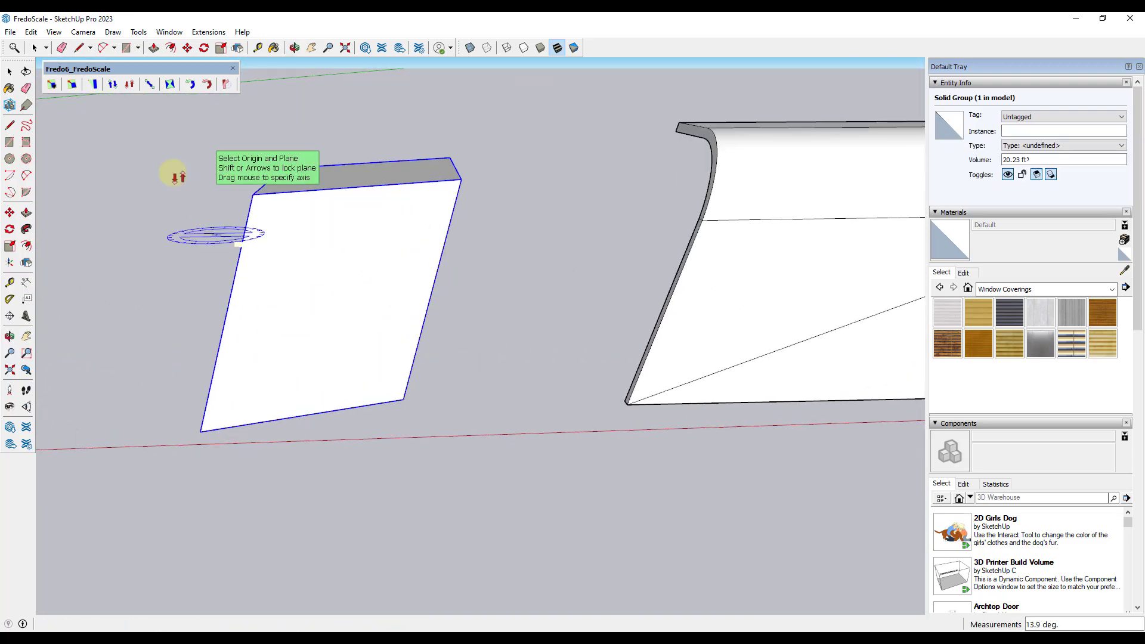
{"action": "left_click", "coordinate": [114, 88]}
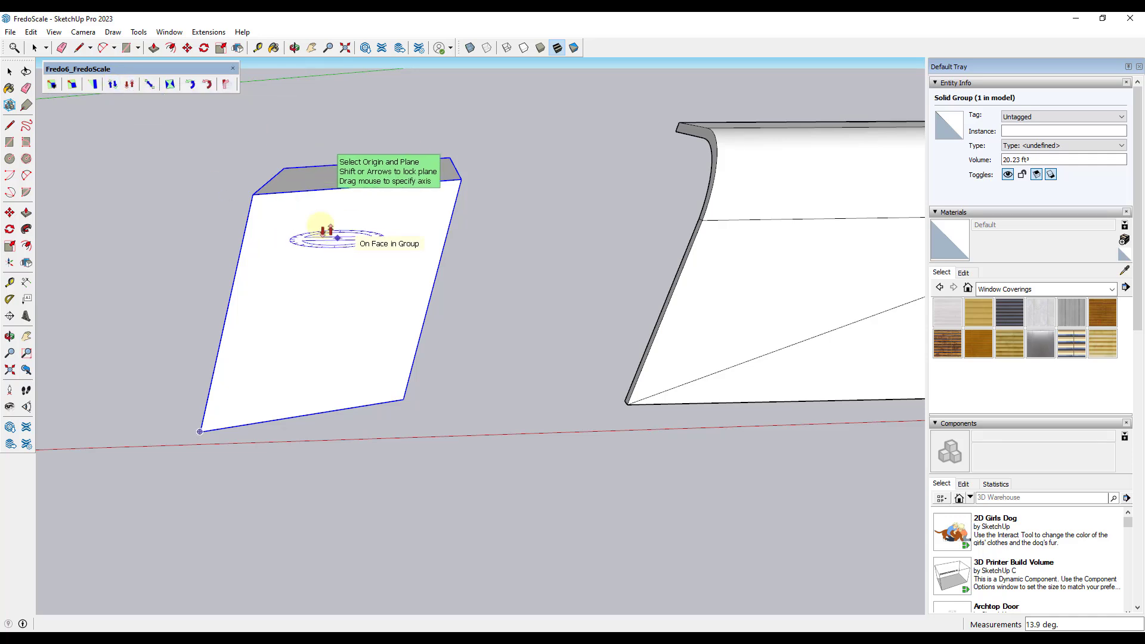
{"action": "left_click", "coordinate": [130, 85]}
{"action": "middle_click_drag", "start_coordinate": [489, 287], "coordinate": [358, 358]}
{"action": "scroll", "coordinate": [303, 276], "scroll_direction": "down", "scroll_amount": 3}
{"action": "middle_click_drag", "start_coordinate": [813, 330], "coordinate": [358, 191]}
{"action": "key", "text": "space"}
- Select the narrow base cabinet beside the two windows
{"action": "middle_click_drag", "start_coordinate": [678, 235], "coordinate": [746, 239]}
{"action": "middle_click_drag", "start_coordinate": [745, 239], "coordinate": [389, 264], "text": "shift"}
{"action": "scroll", "coordinate": [686, 261], "scroll_direction": "up", "scroll_amount": 3}
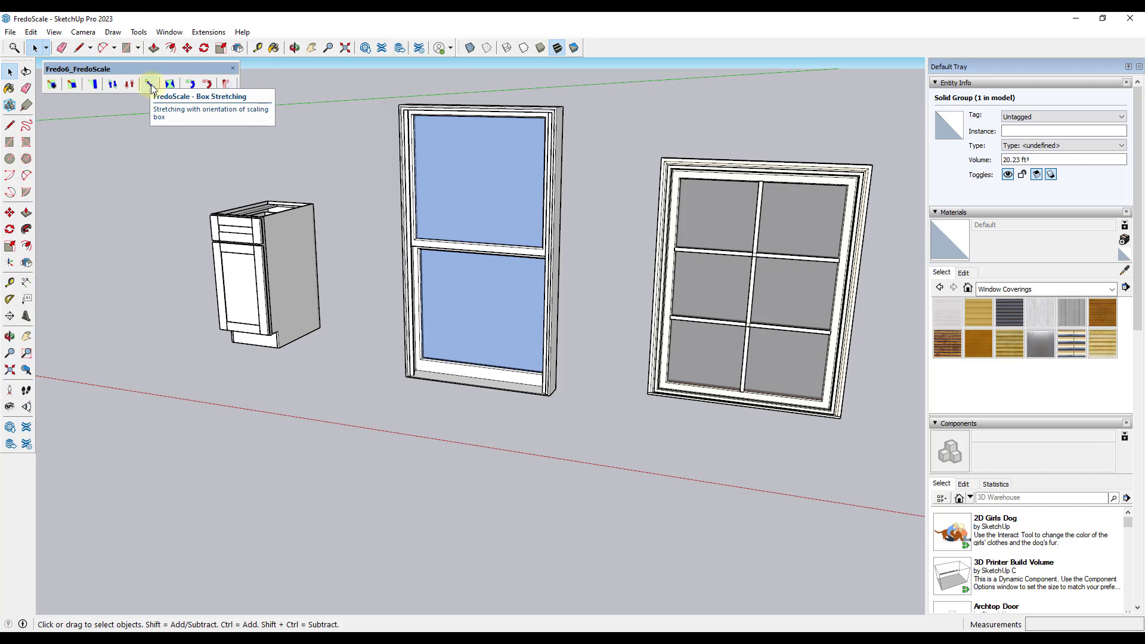
{"action": "scroll", "coordinate": [316, 273], "scroll_direction": "up", "scroll_amount": 3}
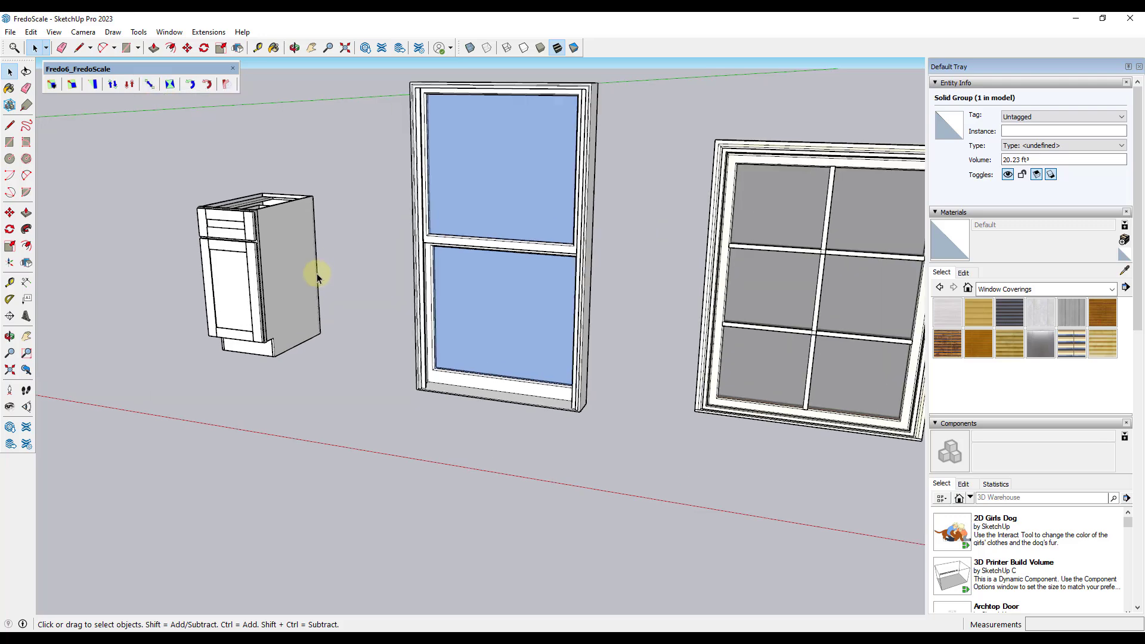
{"action": "middle_click_drag", "start_coordinate": [250, 247], "coordinate": [378, 242]}
{"action": "scroll", "coordinate": [378, 242], "scroll_direction": "down", "scroll_amount": 1}
{"action": "left_click", "coordinate": [298, 249]}
{"action": "scroll", "coordinate": [297, 249], "scroll_direction": "up", "scroll_amount": 3}
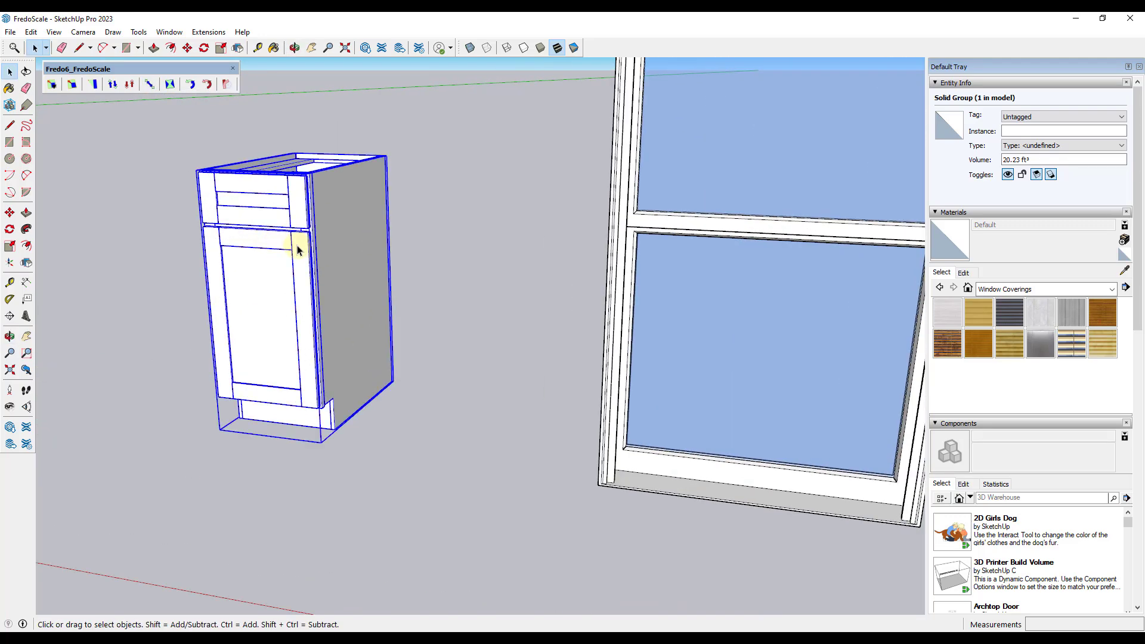
{"action": "scroll", "coordinate": [385, 250], "scroll_direction": "down", "scroll_amount": 3}
{"action": "scroll", "coordinate": [356, 247], "scroll_direction": "up", "scroll_amount": 3}
{"action": "middle_click_drag", "start_coordinate": [427, 243], "coordinate": [394, 248]}
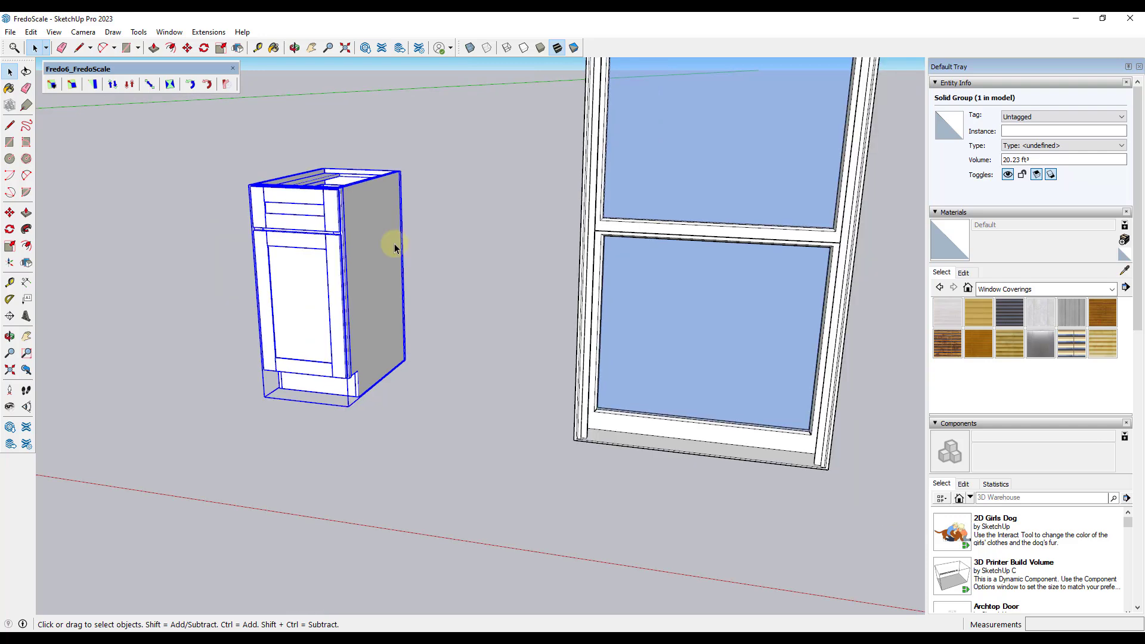
- Try widening the base cabinet about 2.5 times along the red axis with the standard Scale tool, and undo it
{"action": "key", "text": "s"}
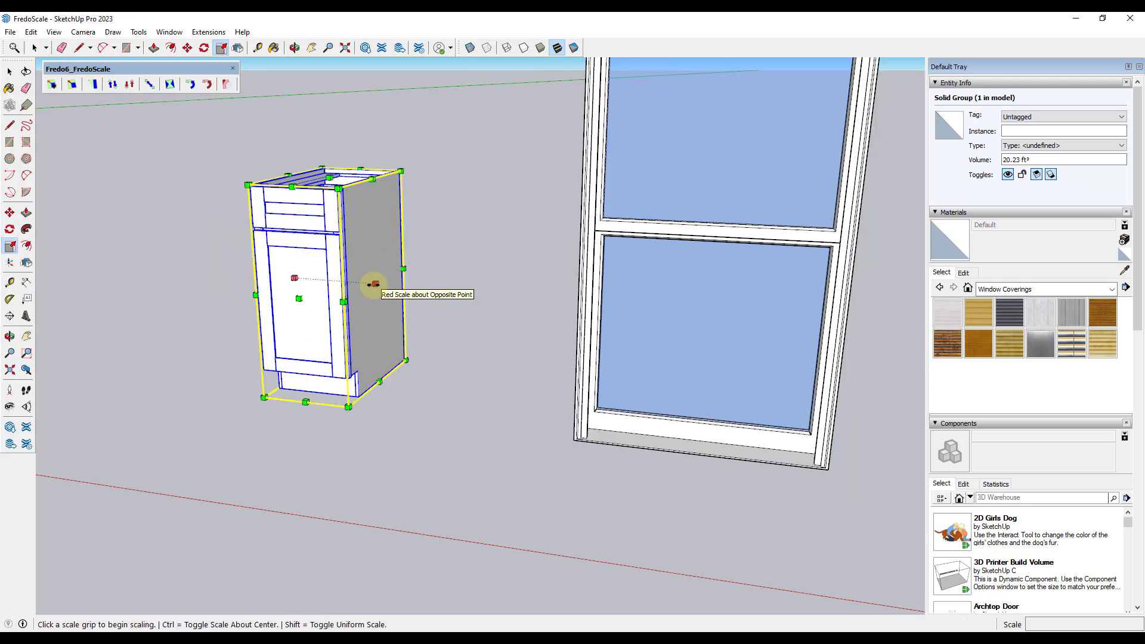
{"action": "left_click", "coordinate": [376, 284]}
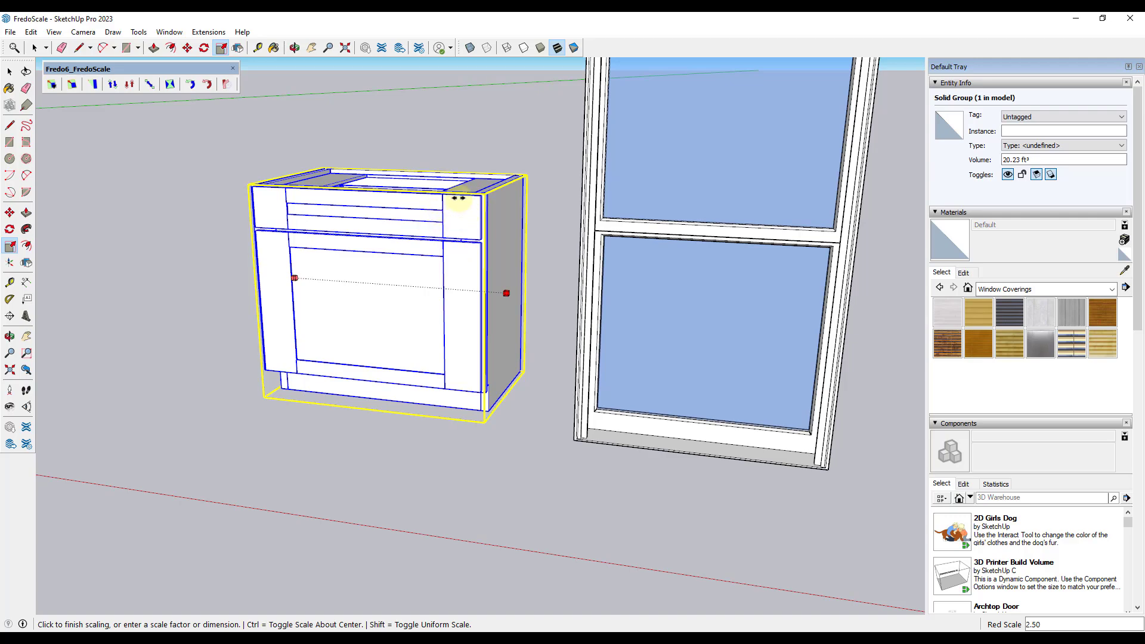
{"action": "left_click", "coordinate": [461, 327]}
{"action": "middle_click_drag", "start_coordinate": [465, 211], "coordinate": [449, 247]}
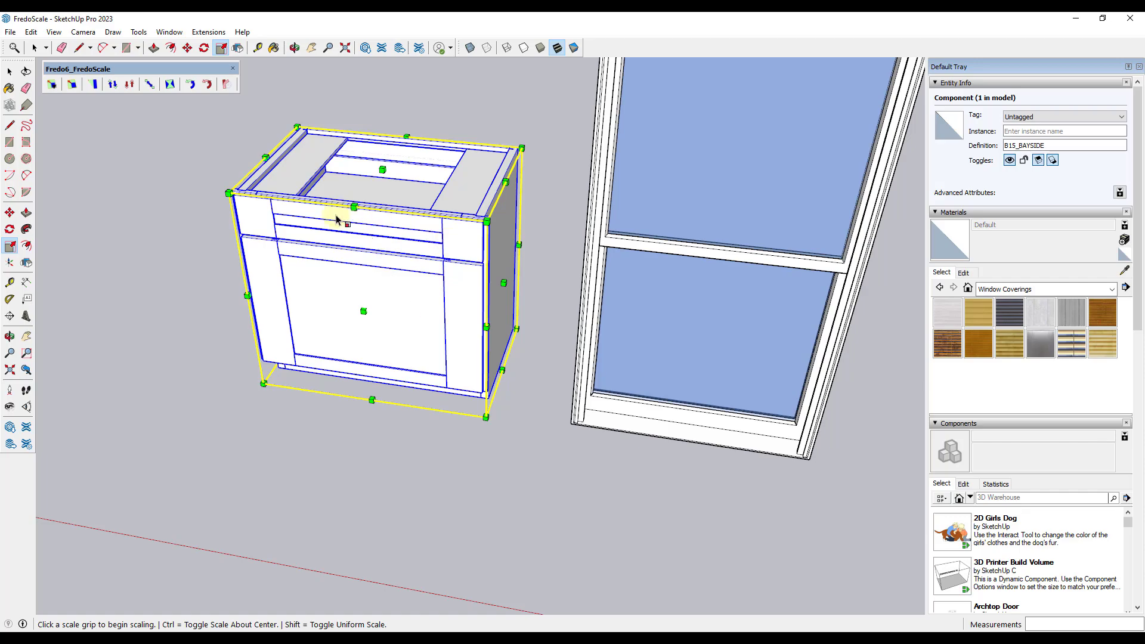
{"action": "middle_click_drag", "start_coordinate": [337, 221], "coordinate": [419, 182]}
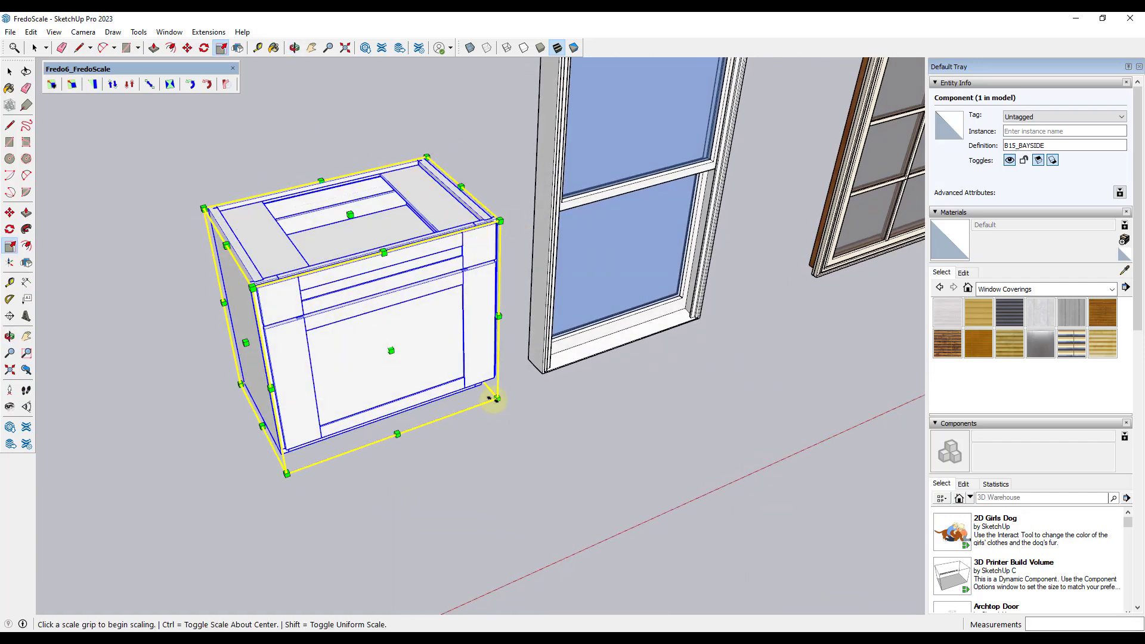
{"action": "middle_click_drag", "start_coordinate": [528, 360], "coordinate": [423, 277]}
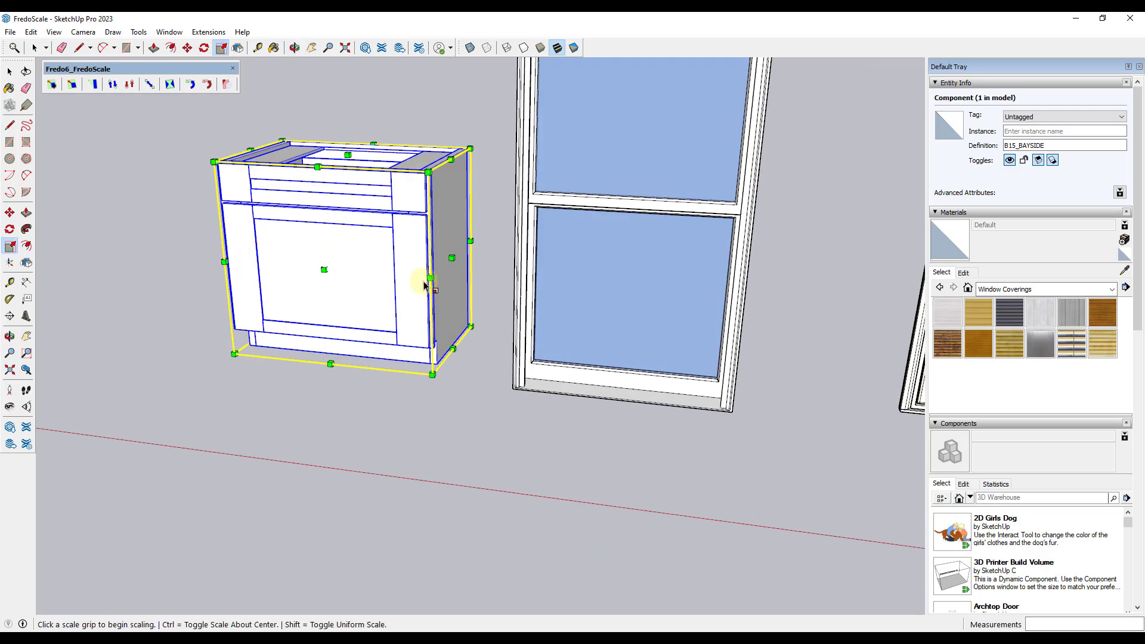
{"action": "key", "text": "ctrl+z"}
- Widen the base cabinet along the red axis by a factor of about 1.79 with Box Stretching, placing the divider through the door panel
{"action": "scroll", "coordinate": [308, 238], "scroll_direction": "up", "scroll_amount": 5}
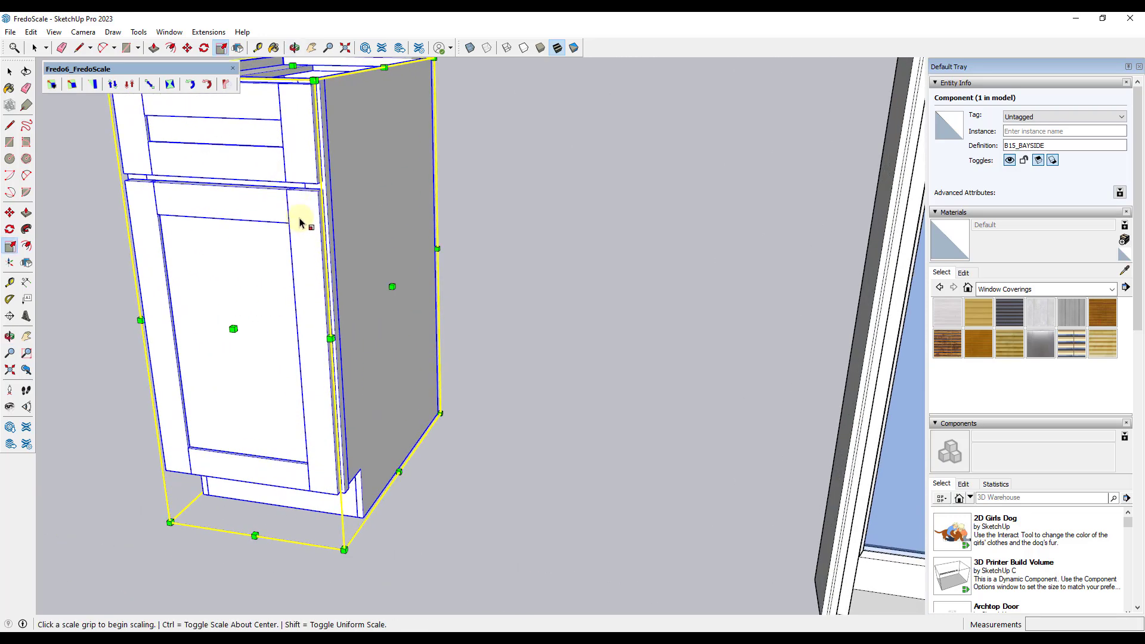
{"action": "scroll", "coordinate": [358, 334], "scroll_direction": "down", "scroll_amount": 5}
{"action": "scroll", "coordinate": [334, 299], "scroll_direction": "up", "scroll_amount": 3}
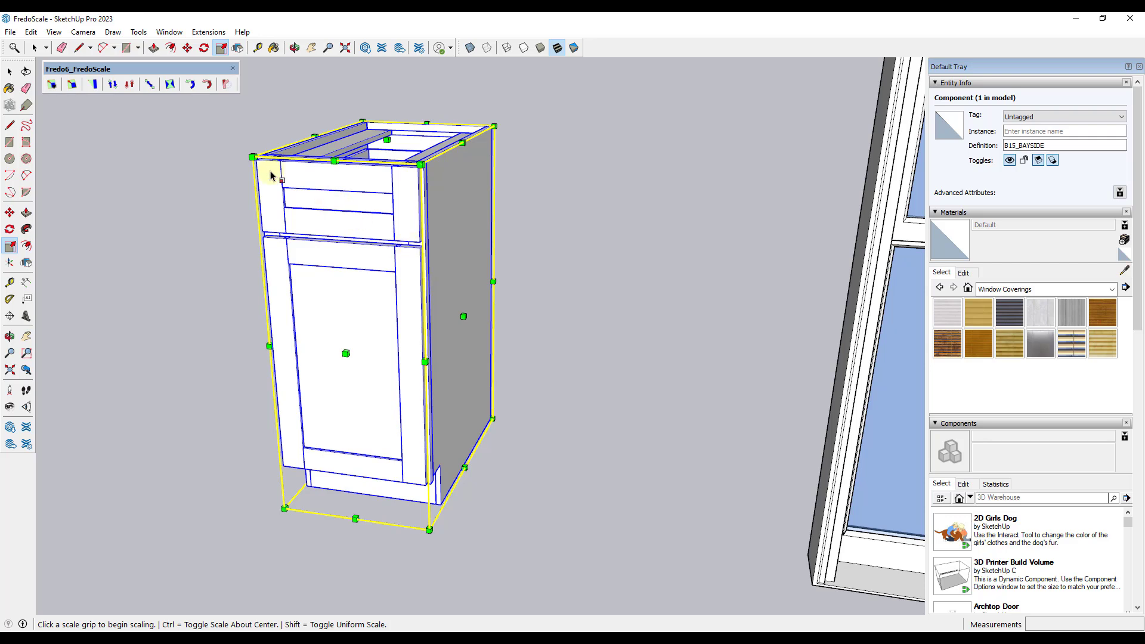
{"action": "left_click", "coordinate": [149, 85]}
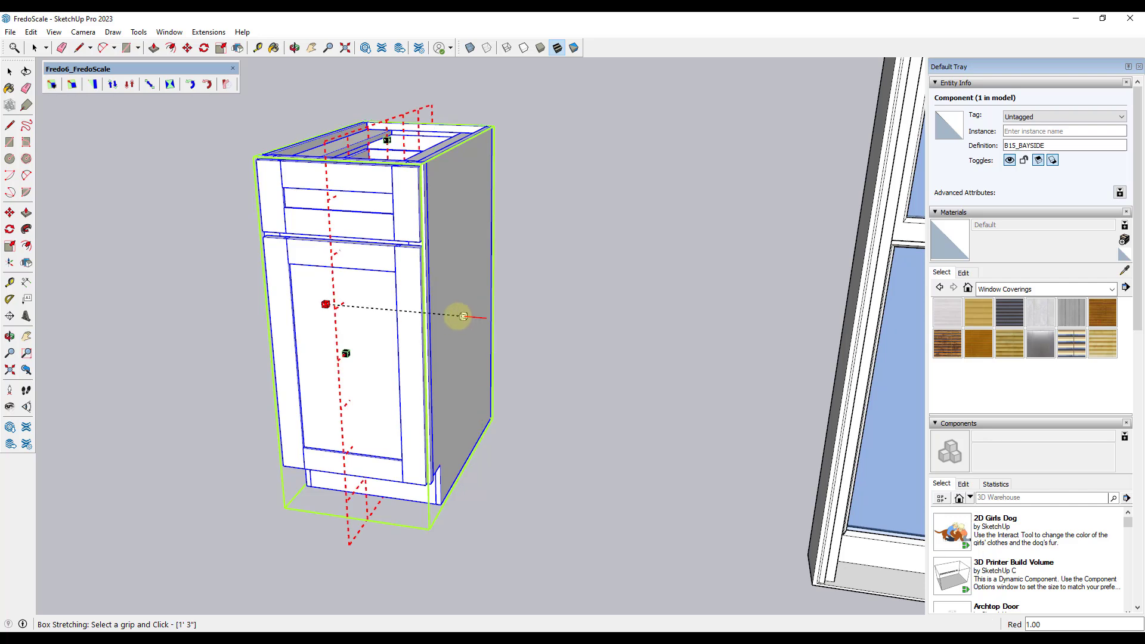
{"action": "left_click", "coordinate": [333, 276]}
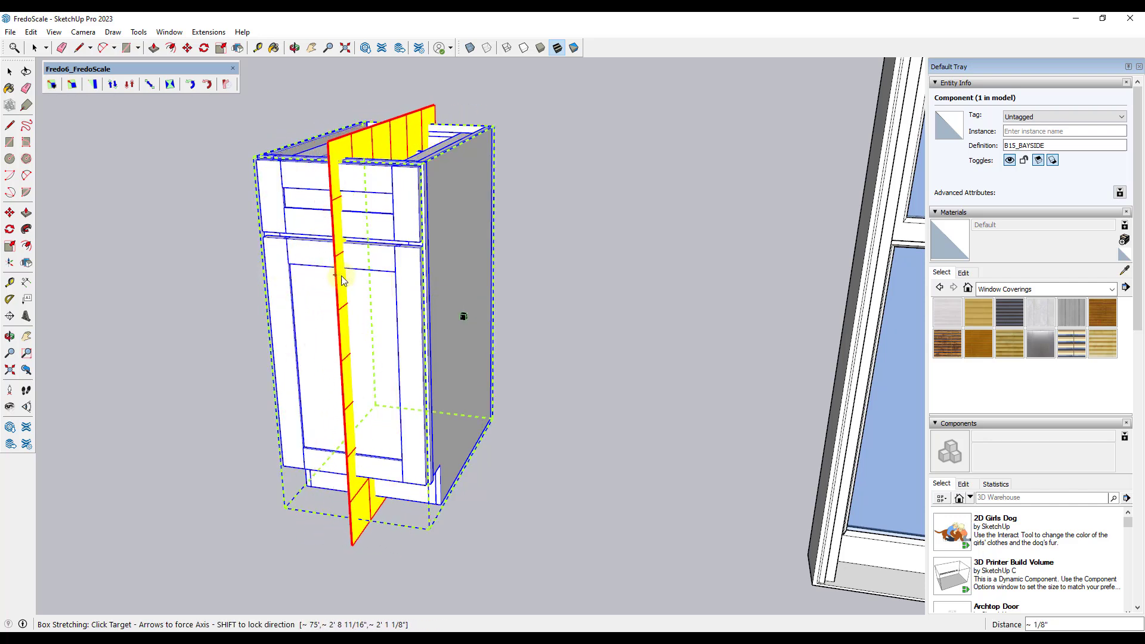
{"action": "left_click", "coordinate": [517, 315]}
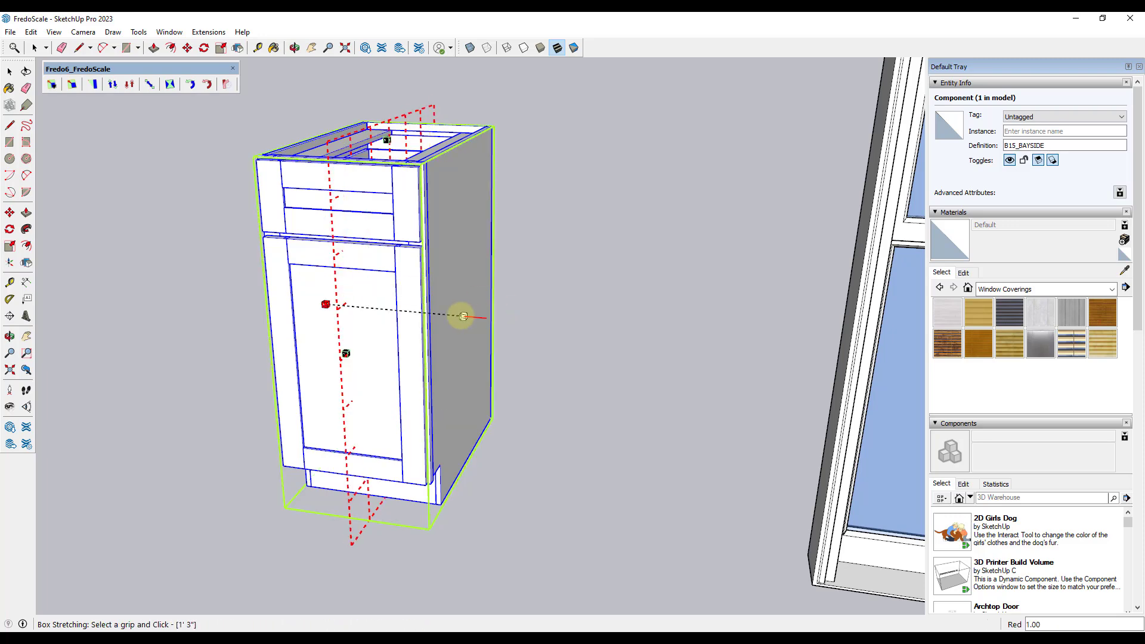
{"action": "left_click", "coordinate": [464, 316]}
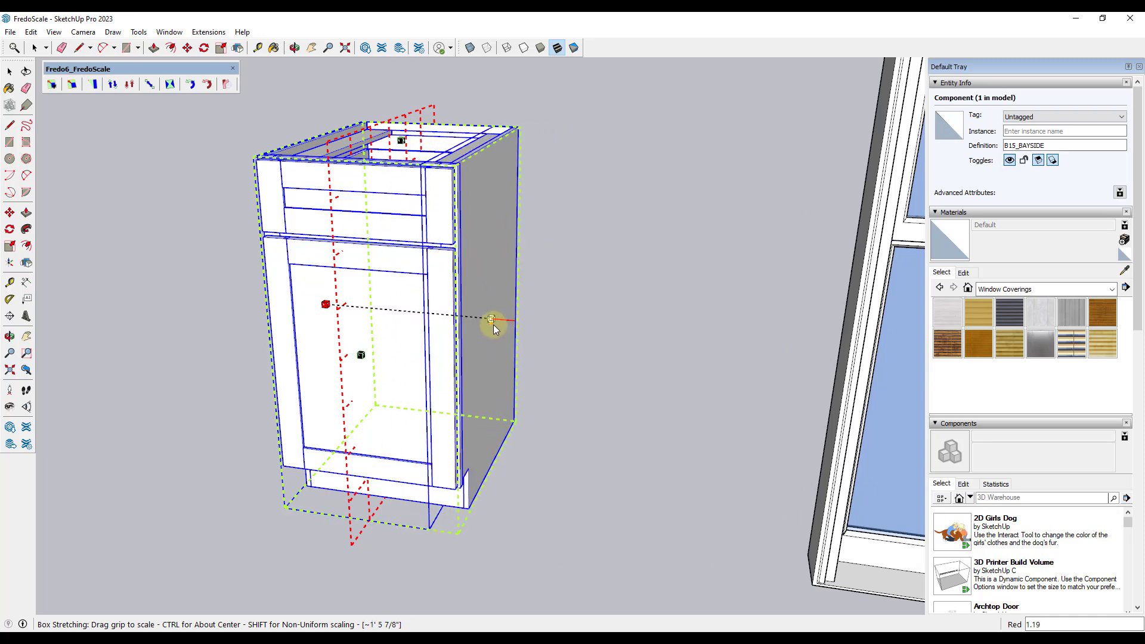
{"action": "left_click", "coordinate": [583, 342]}
- Lower the cabinet's horizontal stretch divider by about 4 3/16" and set stretching to work from the opposite point
{"action": "middle_click_drag", "start_coordinate": [454, 315], "coordinate": [447, 361]}
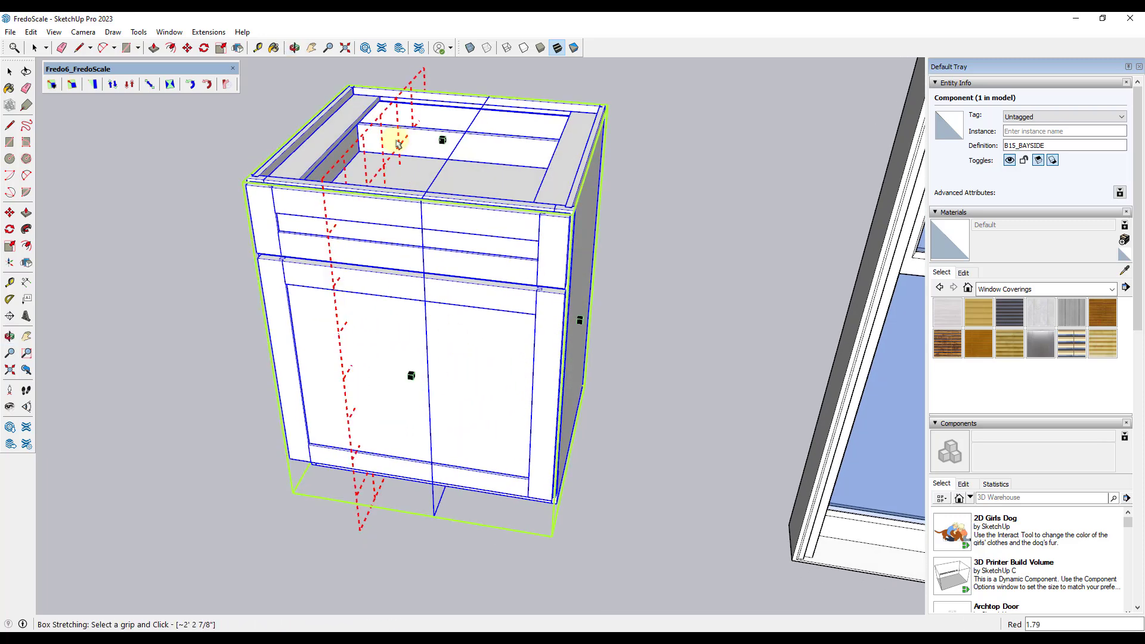
{"action": "scroll", "coordinate": [418, 219], "scroll_direction": "down", "scroll_amount": 2}
{"action": "middle_click_drag", "start_coordinate": [462, 373], "coordinate": [440, 189]}
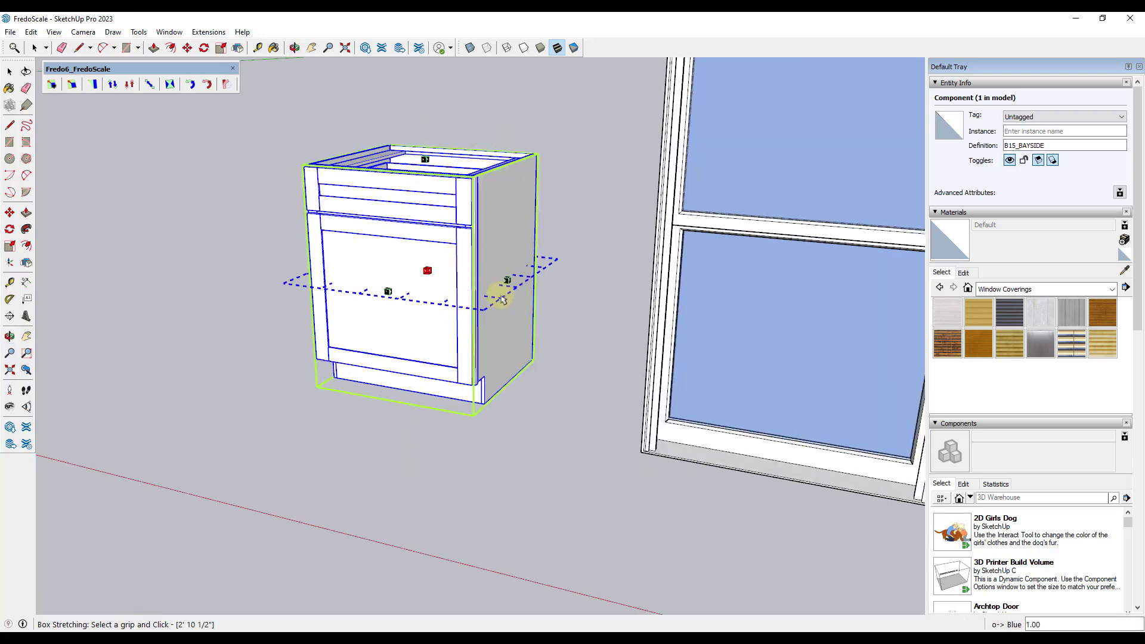
{"action": "left_click", "coordinate": [499, 303]}
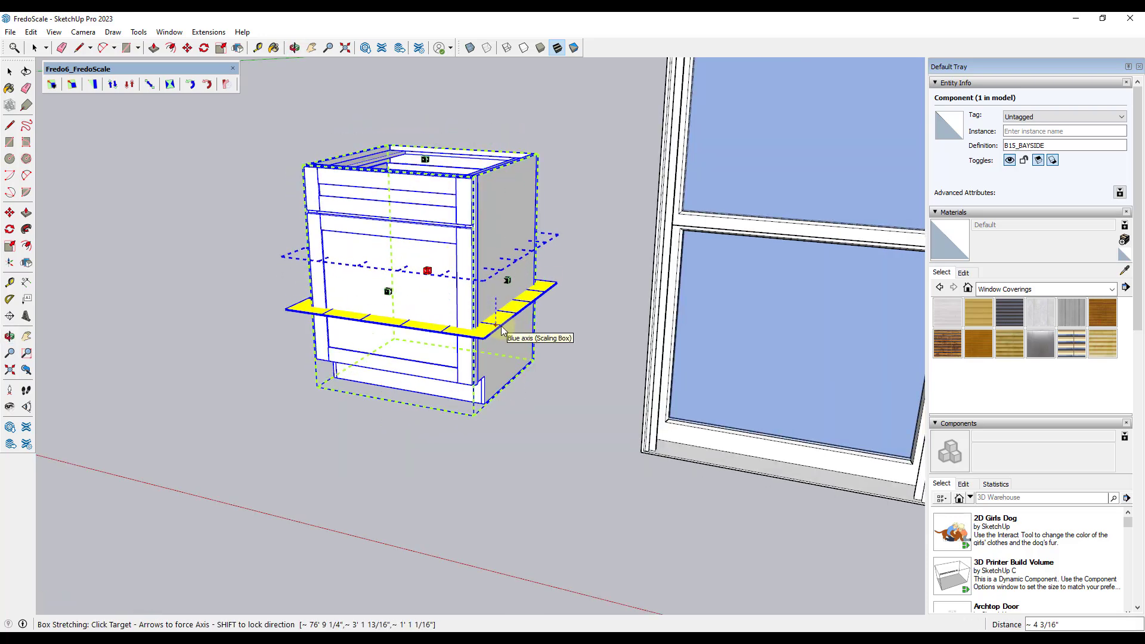
{"action": "left_click", "coordinate": [500, 325]}
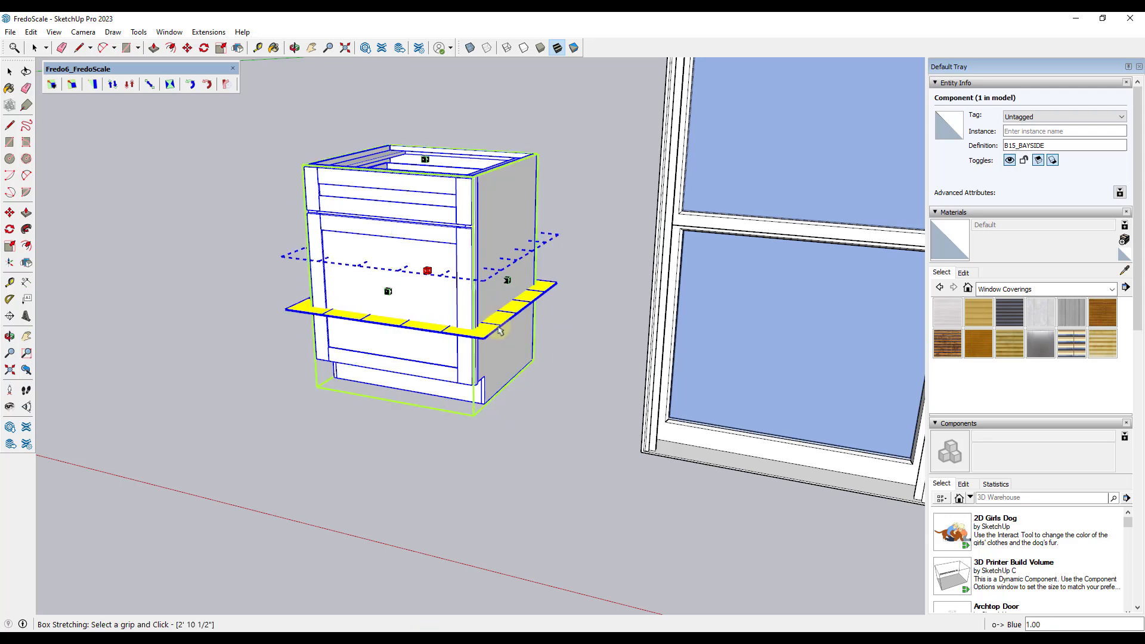
{"action": "right_click", "coordinate": [498, 328]}
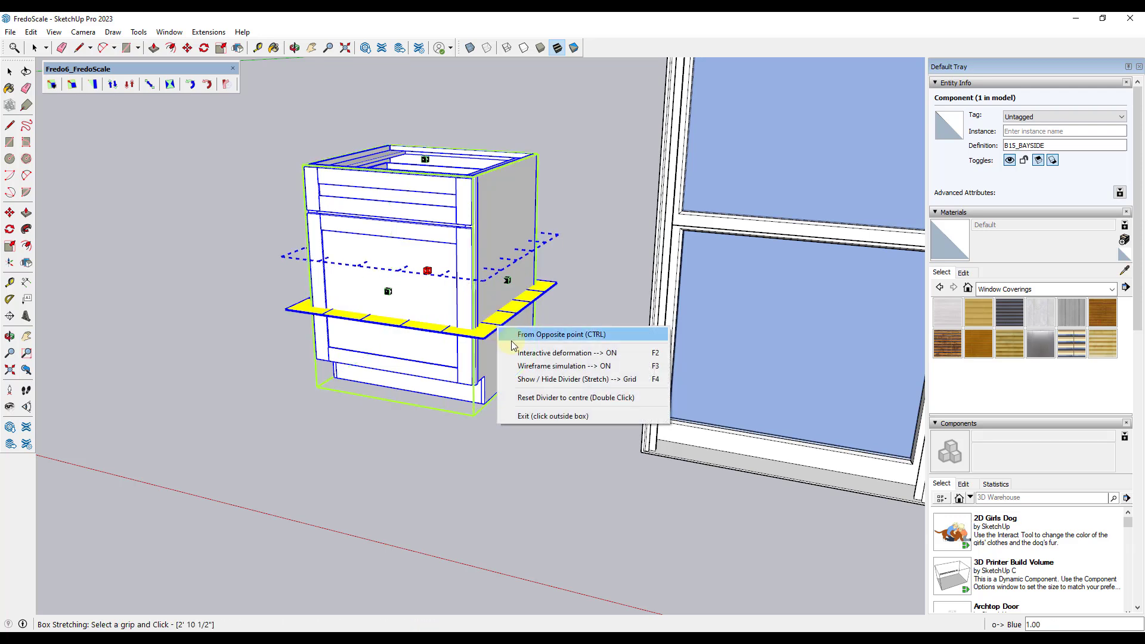
{"action": "left_click", "coordinate": [558, 335]}
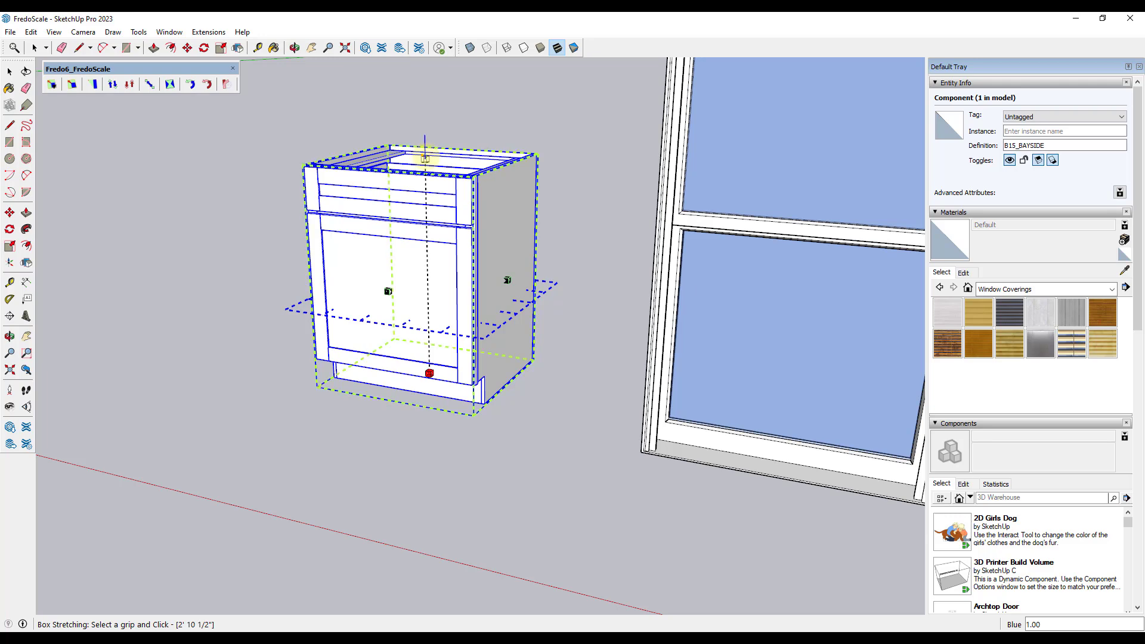
- Stretch the base cabinet taller along the blue axis by a factor of about 1.22 with Box Stretching
{"action": "left_click_drag", "start_coordinate": [426, 159], "coordinate": [458, 106]}
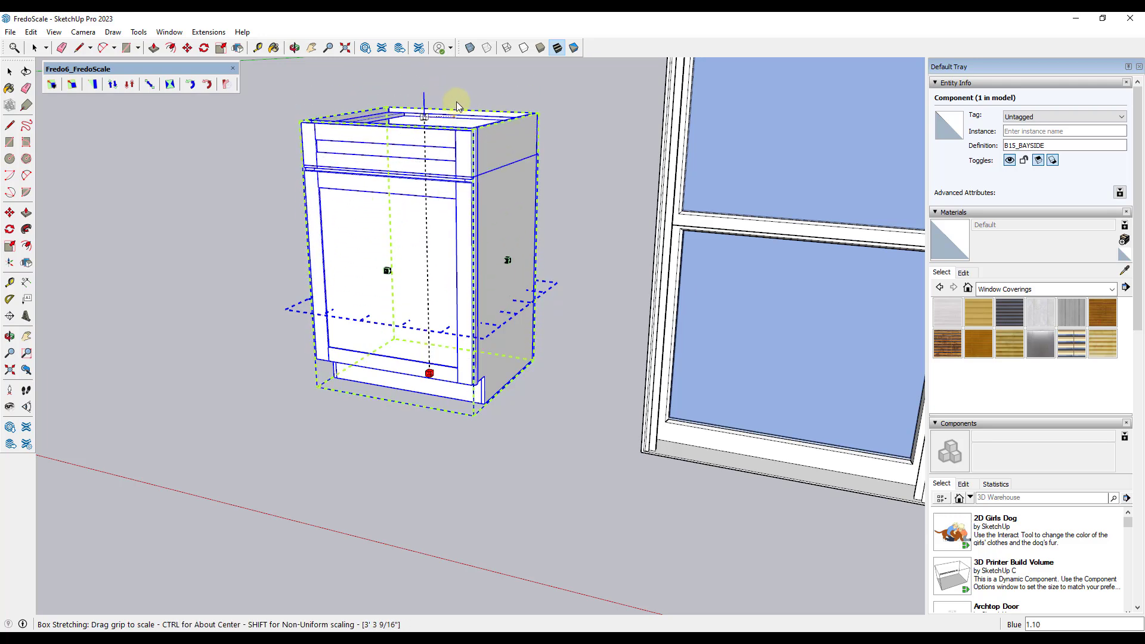
{"action": "left_click", "coordinate": [466, 102]}
{"action": "scroll", "coordinate": [469, 275], "scroll_direction": "down", "scroll_amount": 1}
{"action": "scroll", "coordinate": [429, 201], "scroll_direction": "up", "scroll_amount": 1}
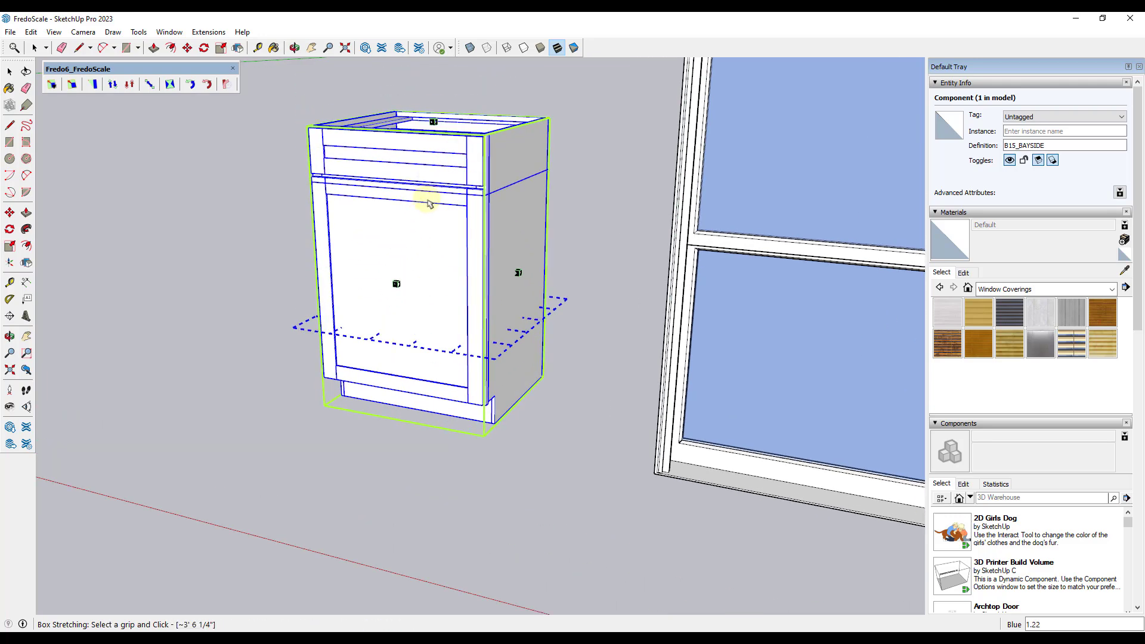
{"action": "scroll", "coordinate": [384, 218], "scroll_direction": "down", "scroll_amount": 3}
{"action": "key", "text": "space"}
{"action": "scroll", "coordinate": [328, 200], "scroll_direction": "down", "scroll_amount": 3}
{"action": "scroll", "coordinate": [646, 179], "scroll_direction": "up", "scroll_amount": 2}
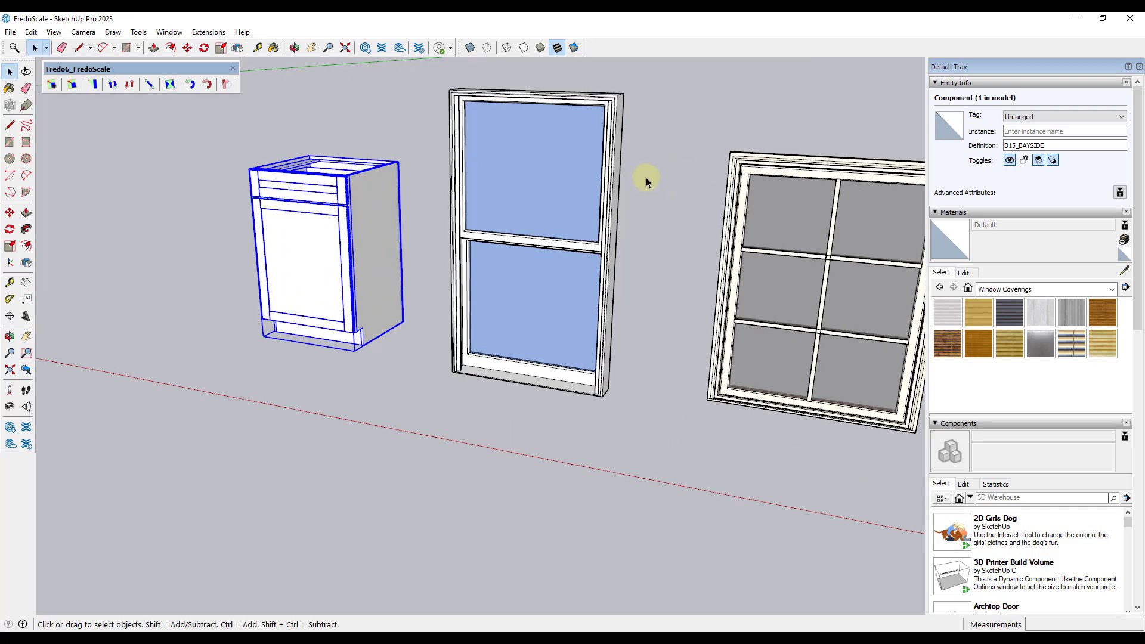
{"action": "middle_click_drag", "start_coordinate": [702, 182], "coordinate": [493, 160]}
{"action": "scroll", "coordinate": [492, 156], "scroll_direction": "up", "scroll_amount": 3}
{"action": "scroll", "coordinate": [458, 143], "scroll_direction": "down", "scroll_amount": 1}
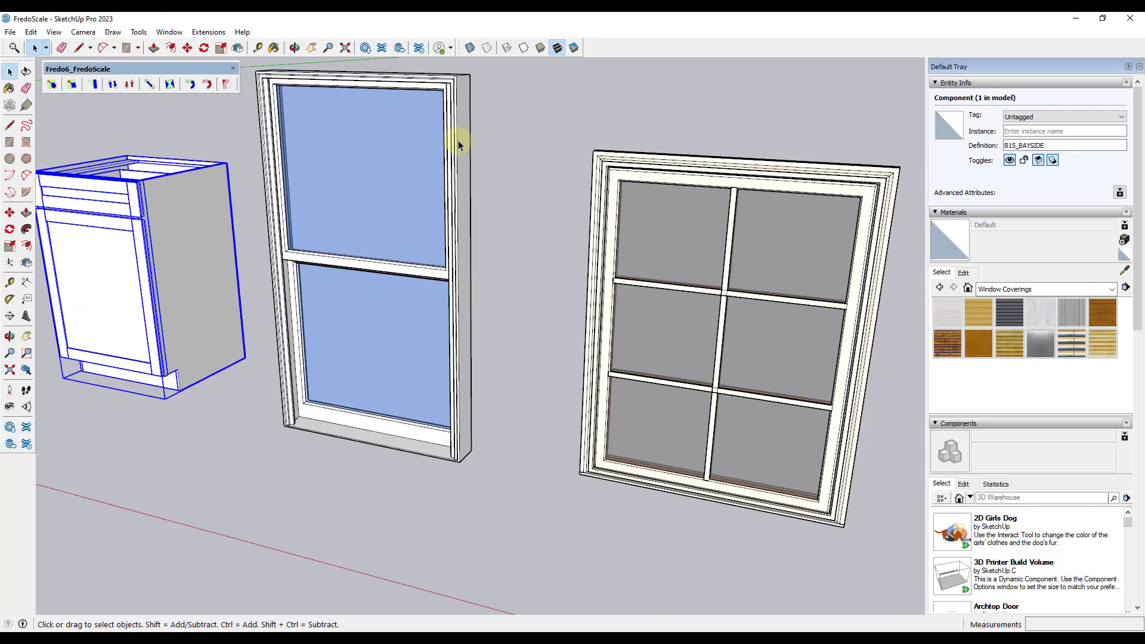
{"action": "left_click", "coordinate": [458, 141]}
{"action": "scroll", "coordinate": [363, 236], "scroll_direction": "up", "scroll_amount": 2}
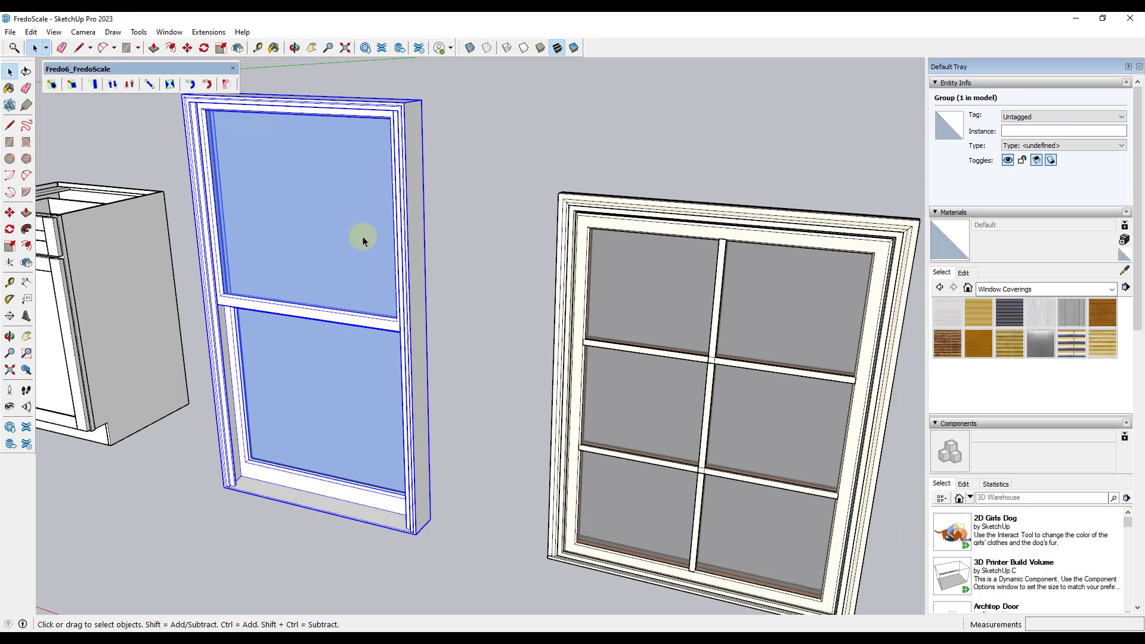
{"action": "left_click", "coordinate": [149, 86]}
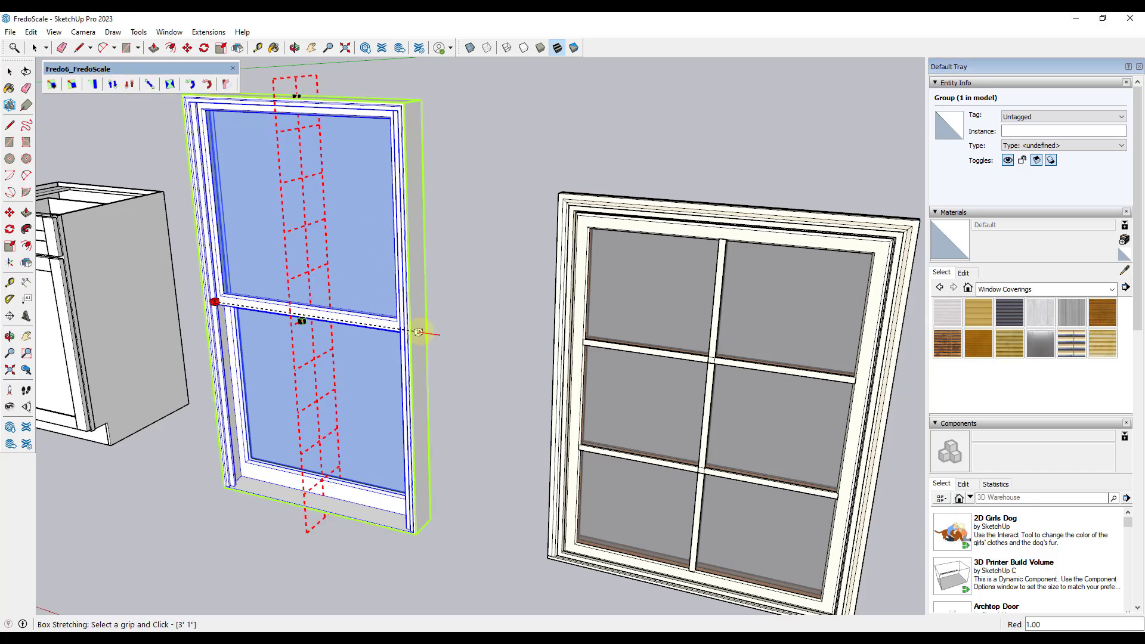
{"action": "left_click", "coordinate": [419, 332]}
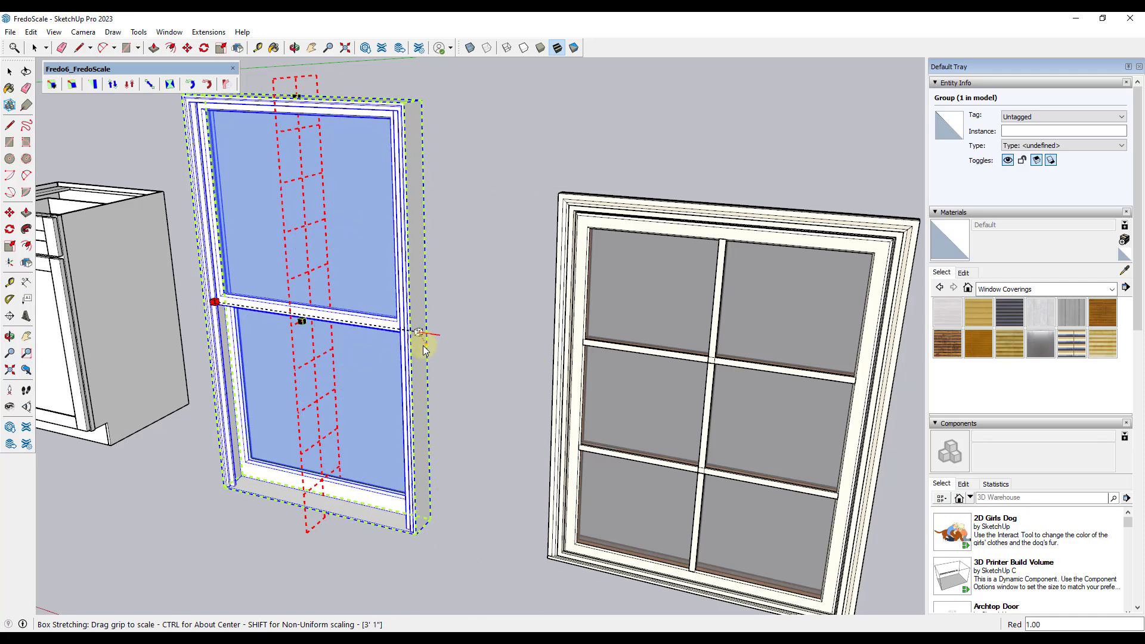
{"action": "key", "text": "space"}
{"action": "scroll", "coordinate": [415, 313], "scroll_direction": "down", "scroll_amount": 5}
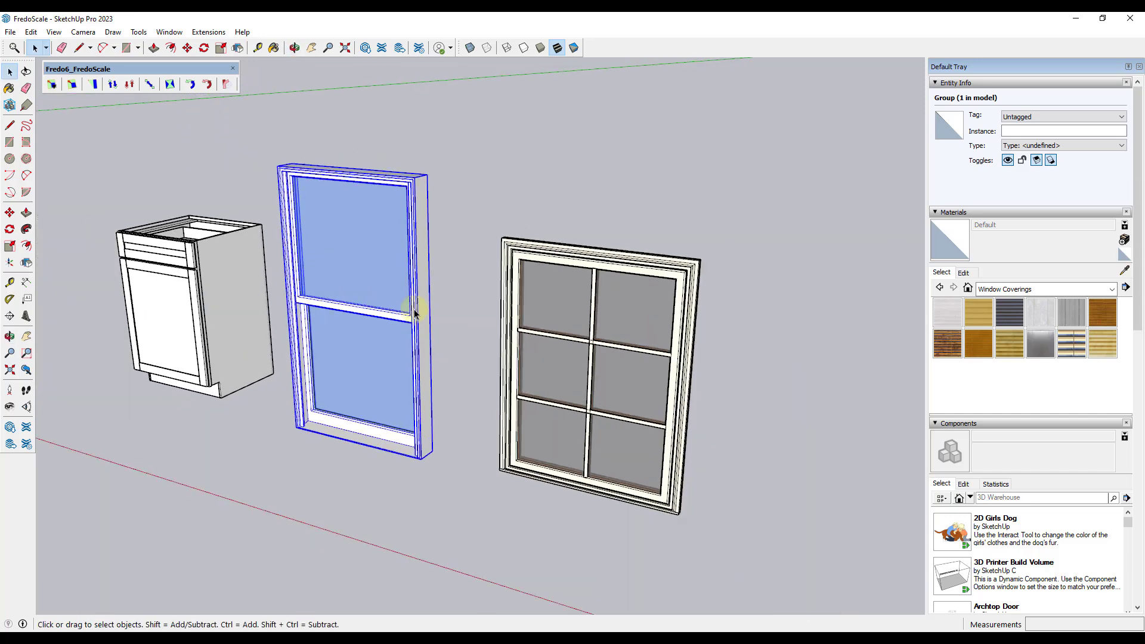
- Start Box Stretching on the six-pane grid window and set it to stretch from the center
{"action": "middle_click_drag", "start_coordinate": [515, 338], "coordinate": [597, 334]}
{"action": "scroll", "coordinate": [829, 389], "scroll_direction": "up", "scroll_amount": 3}
{"action": "middle_click_drag", "start_coordinate": [725, 292], "coordinate": [646, 224], "text": "shift"}
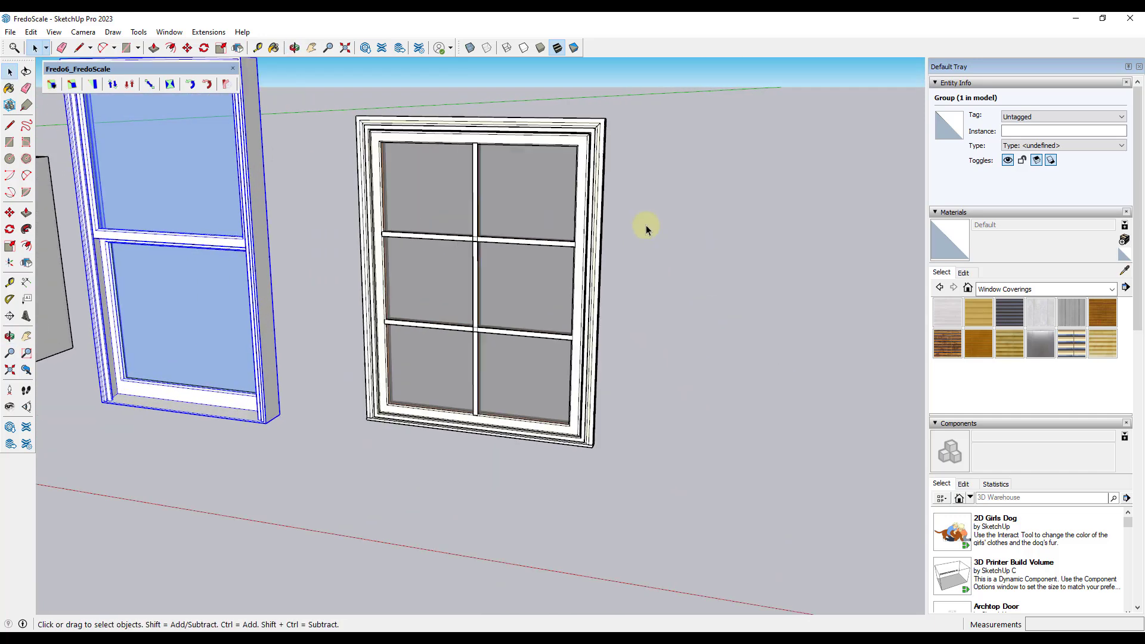
{"action": "left_click", "coordinate": [499, 192]}
{"action": "middle_click_drag", "start_coordinate": [567, 286], "coordinate": [507, 261]}
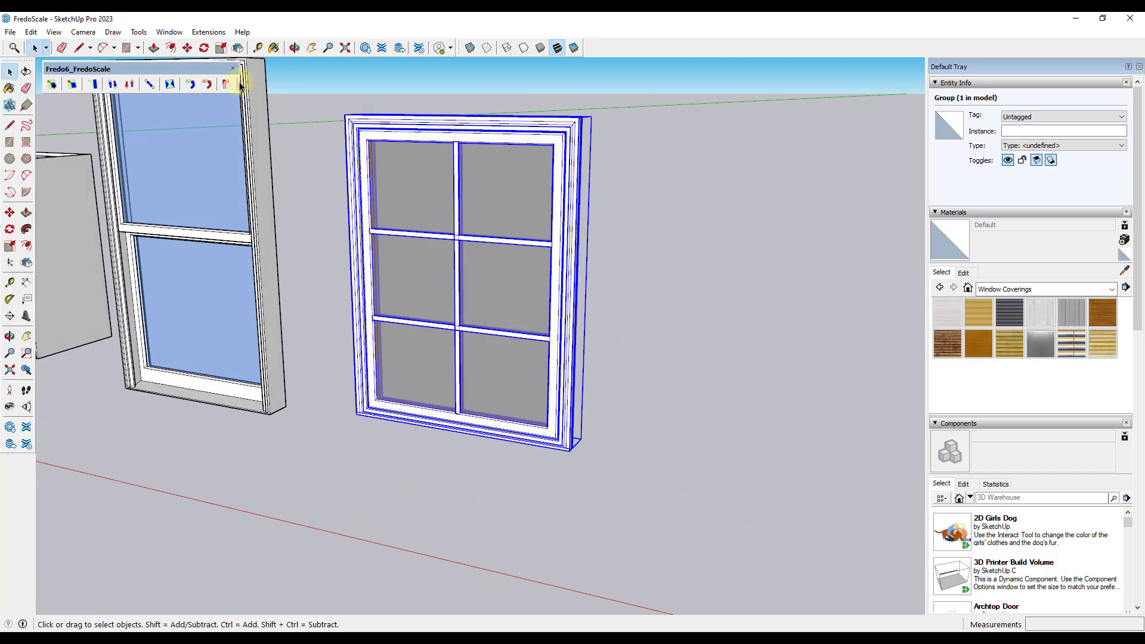
{"action": "left_click", "coordinate": [153, 83]}
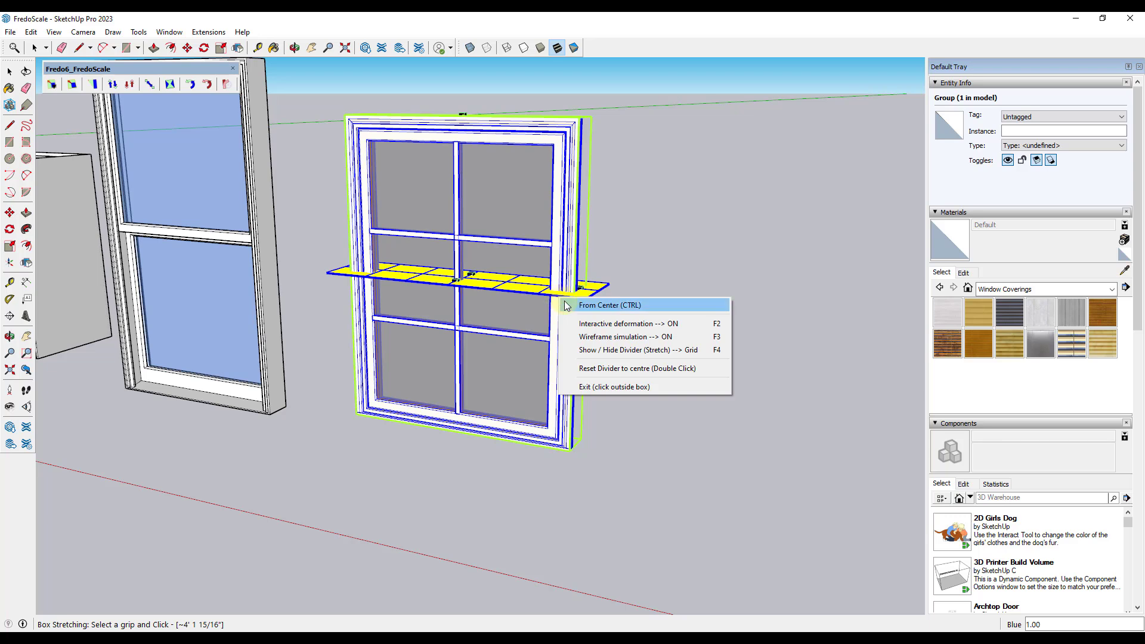
{"action": "left_click", "coordinate": [583, 311]}
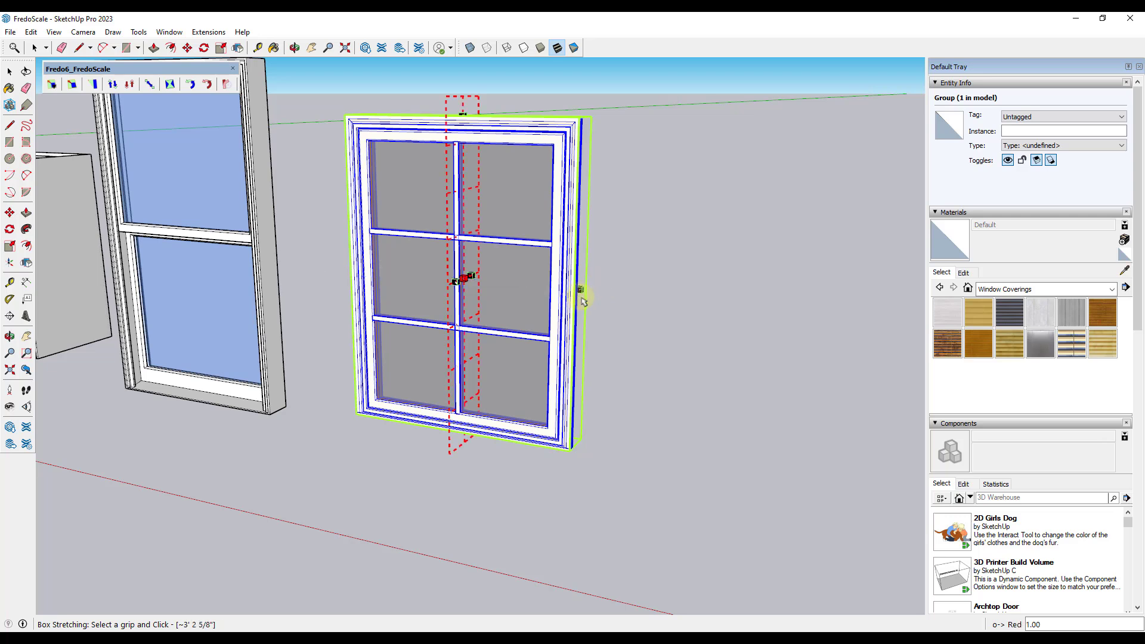
- Move the vertical stretch dividers off the center bar into the glass panes and widen the grid window along the red axis from its center
{"action": "left_click", "coordinate": [454, 212]}
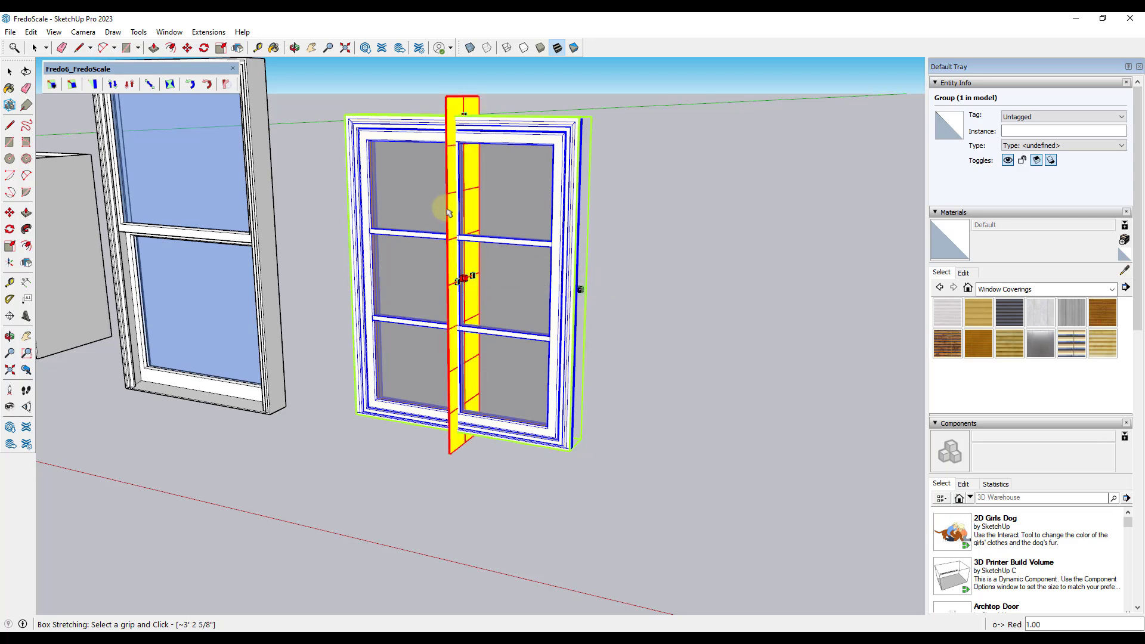
{"action": "left_click", "coordinate": [502, 221]}
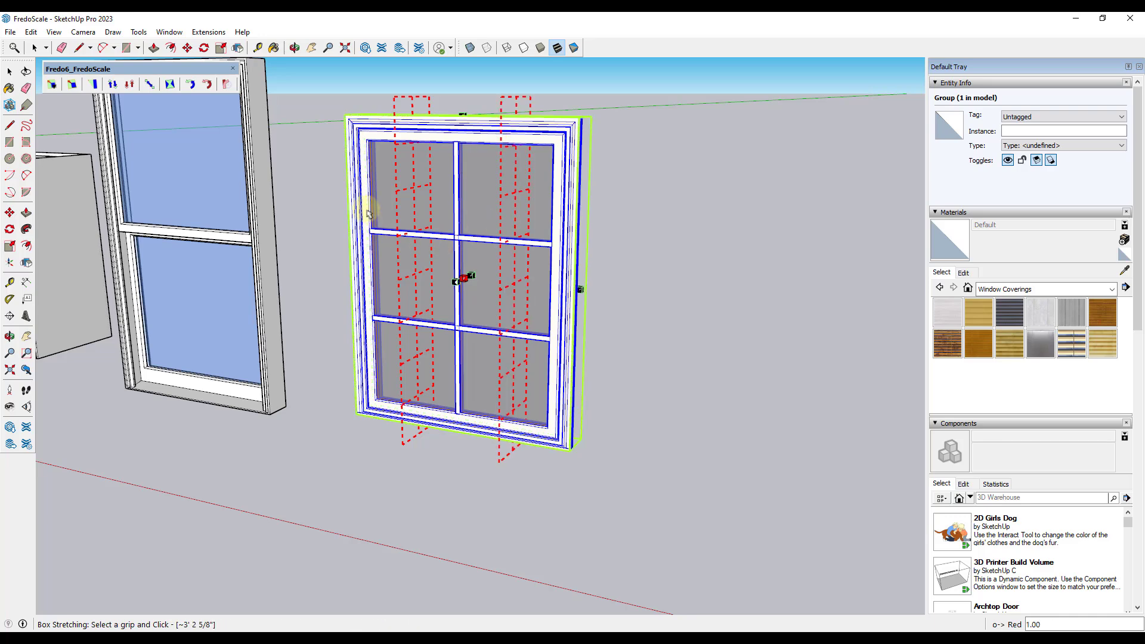
{"action": "left_click_drag", "start_coordinate": [581, 289], "coordinate": [606, 302]}
{"action": "middle_click_drag", "start_coordinate": [481, 230], "coordinate": [484, 260]}
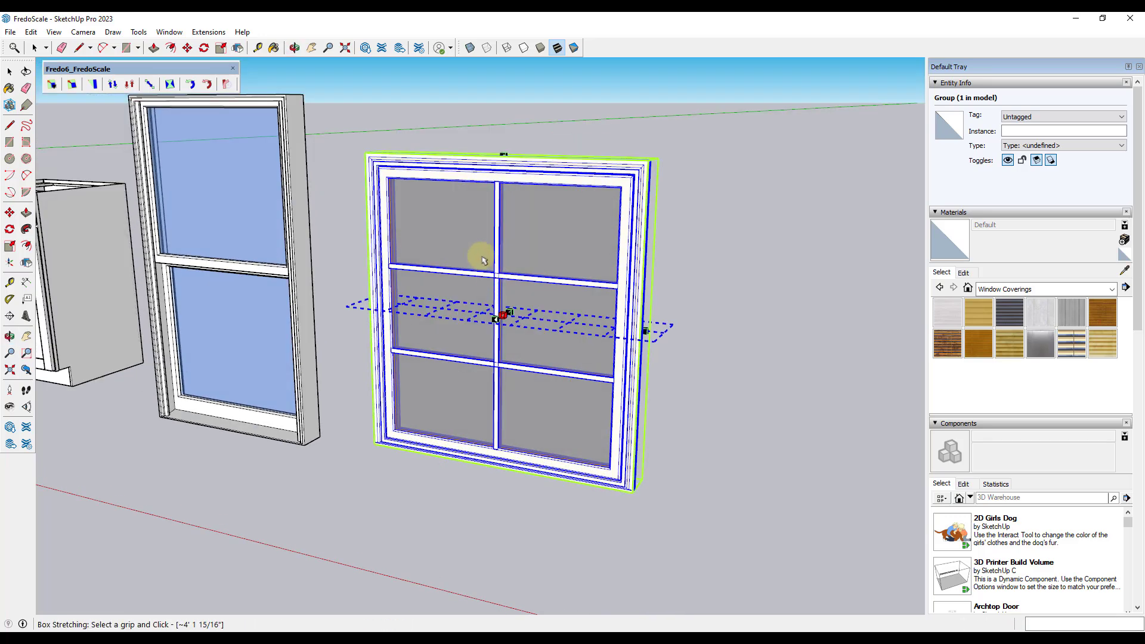
{"action": "scroll", "coordinate": [409, 298], "scroll_direction": "down", "scroll_amount": 2}
{"action": "scroll", "coordinate": [619, 274], "scroll_direction": "up", "scroll_amount": 1}
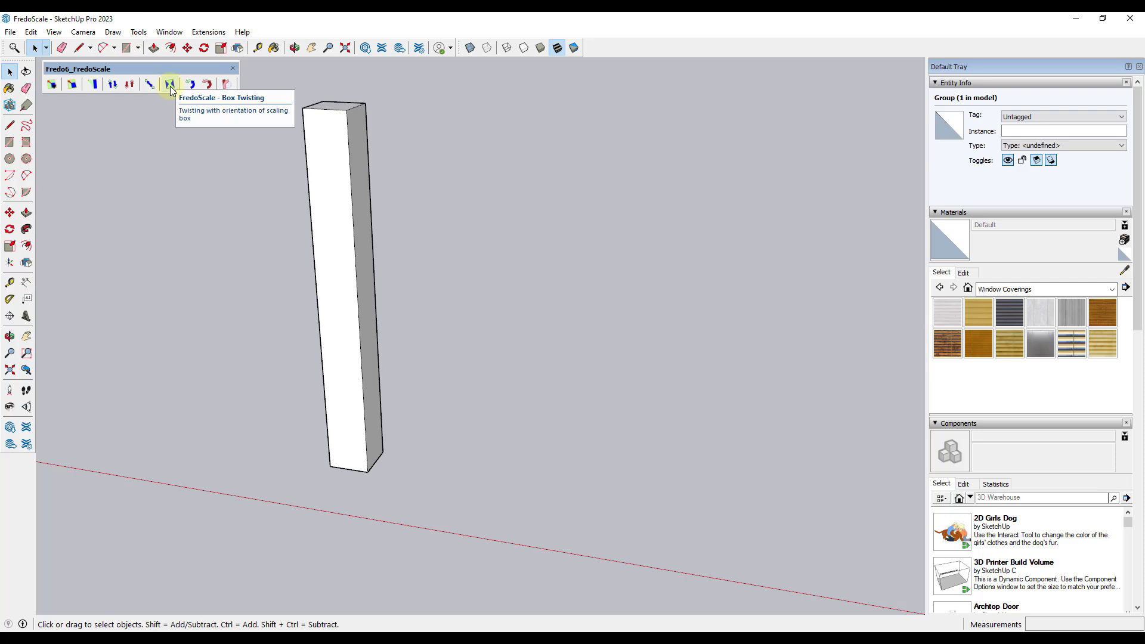
- Try twisting the tall column by rotating its top face about its center with the standard Rotate tool inside the group, and undo it
{"action": "left_click", "coordinate": [349, 206]}
{"action": "middle_click_drag", "start_coordinate": [343, 188], "coordinate": [463, 205]}
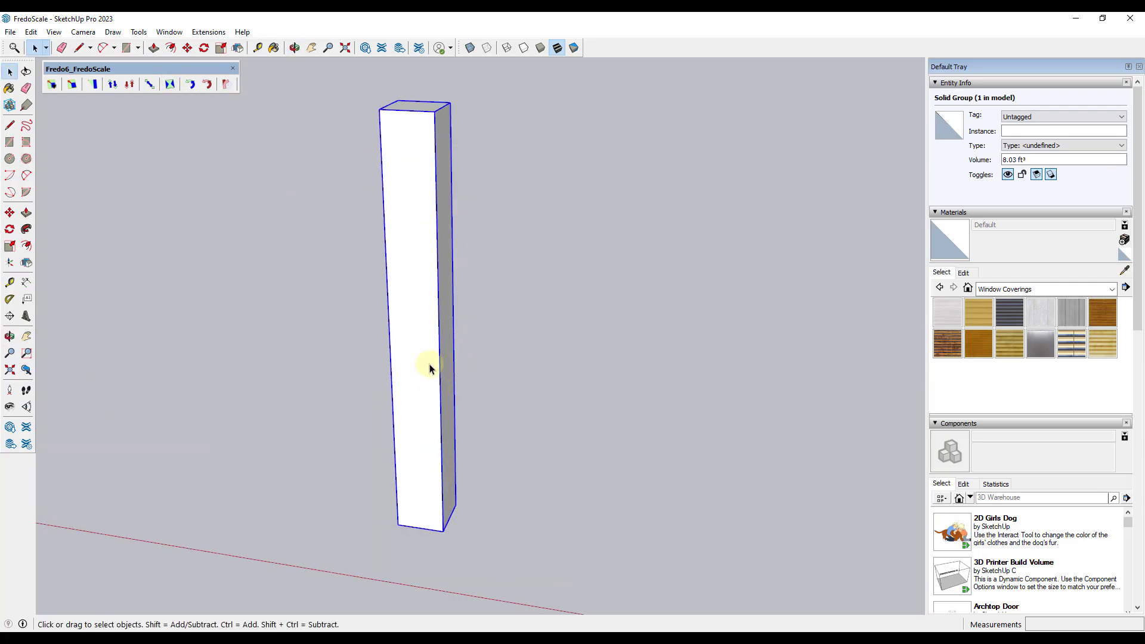
{"action": "double_click", "coordinate": [423, 336]}
{"action": "left_click_drag", "start_coordinate": [371, 96], "coordinate": [461, 124]}
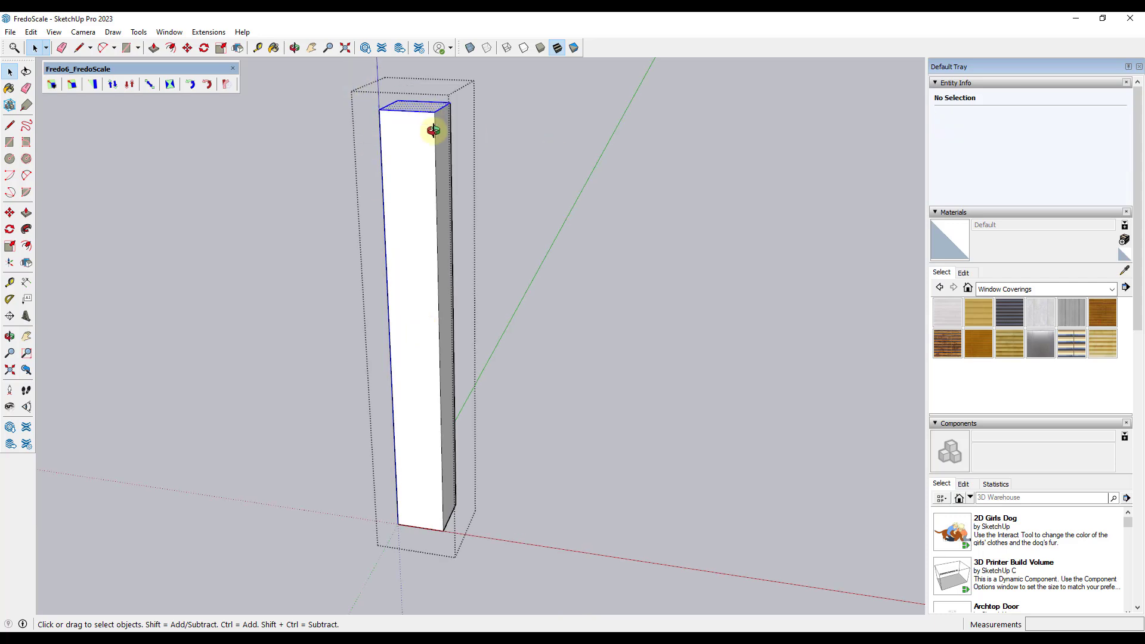
{"action": "middle_click_drag", "start_coordinate": [435, 129], "coordinate": [421, 142]}
{"action": "key", "text": "q"}
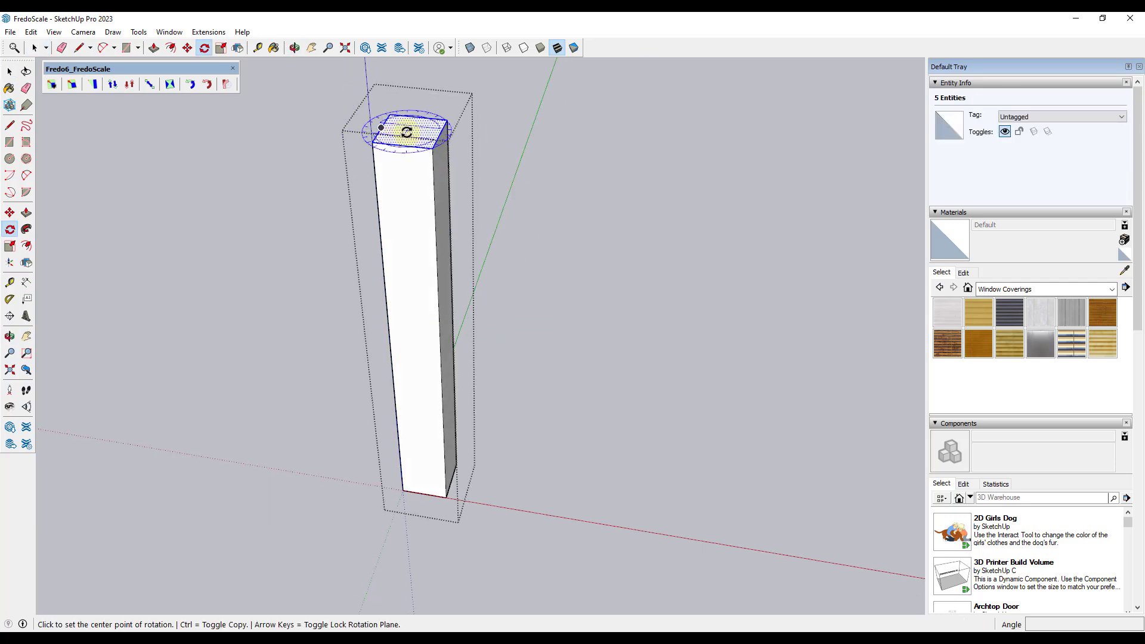
{"action": "left_click", "coordinate": [410, 130]}
{"action": "left_click", "coordinate": [616, 151]}
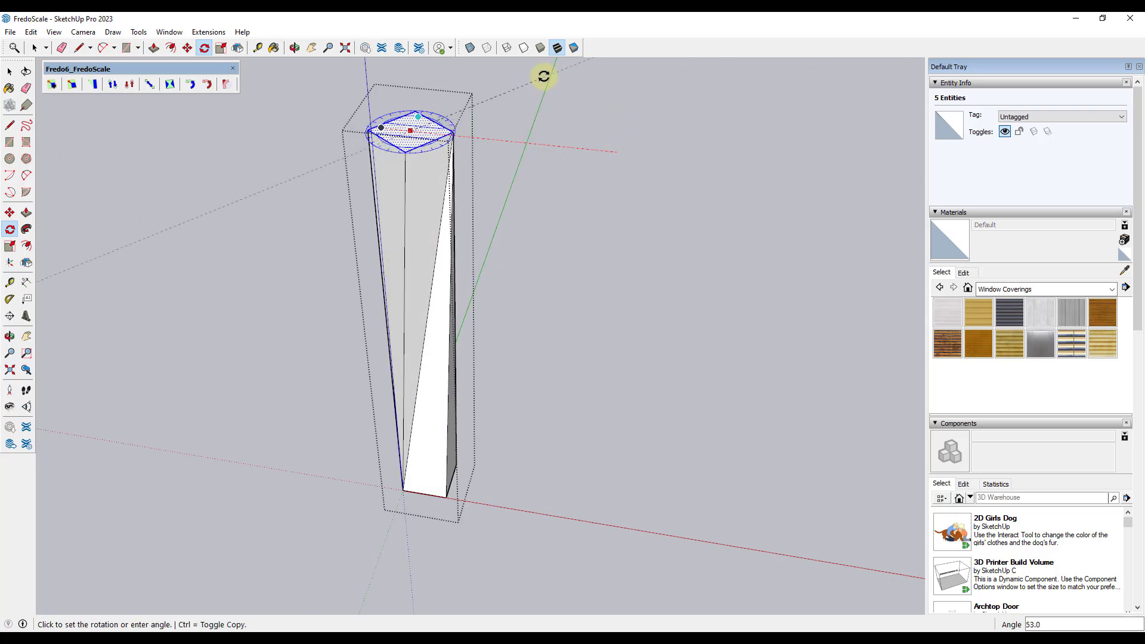
{"action": "left_click", "coordinate": [518, 86]}
{"action": "middle_click_drag", "start_coordinate": [456, 312], "coordinate": [388, 488]}
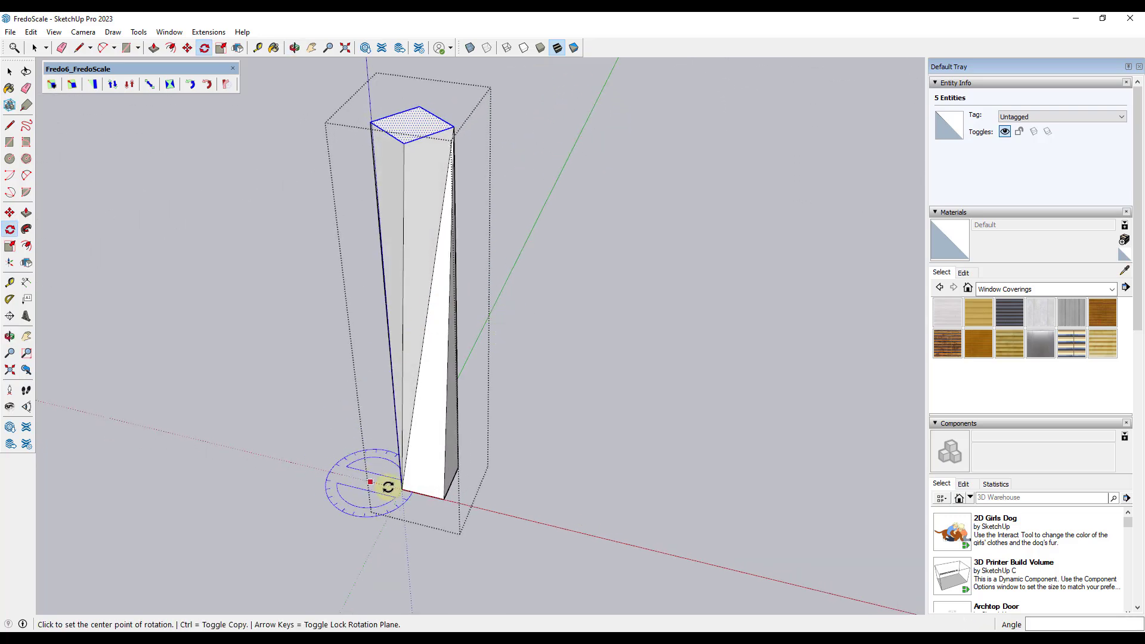
{"action": "middle_click_drag", "start_coordinate": [494, 389], "coordinate": [489, 261]}
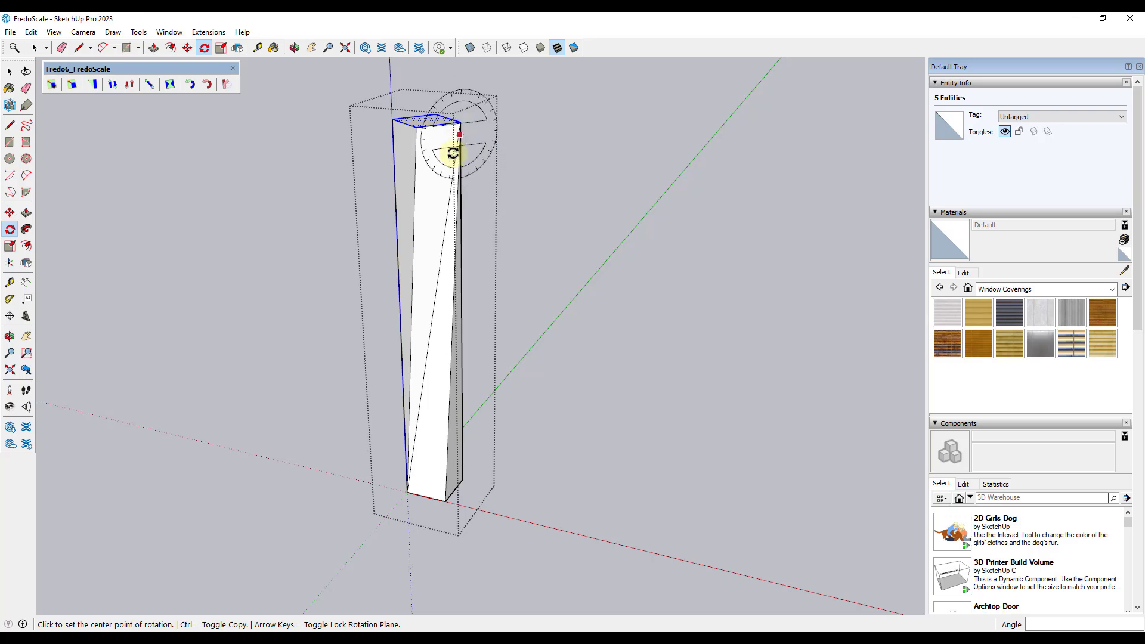
{"action": "key", "text": "ctrl+z"}
{"action": "middle_click_drag", "start_coordinate": [467, 322], "coordinate": [513, 310]}
- Twist the column group by 90 degrees around the blue axis with Box Twisting, using its top grip
{"action": "left_click", "coordinate": [555, 325]}
{"action": "left_click", "coordinate": [439, 269]}
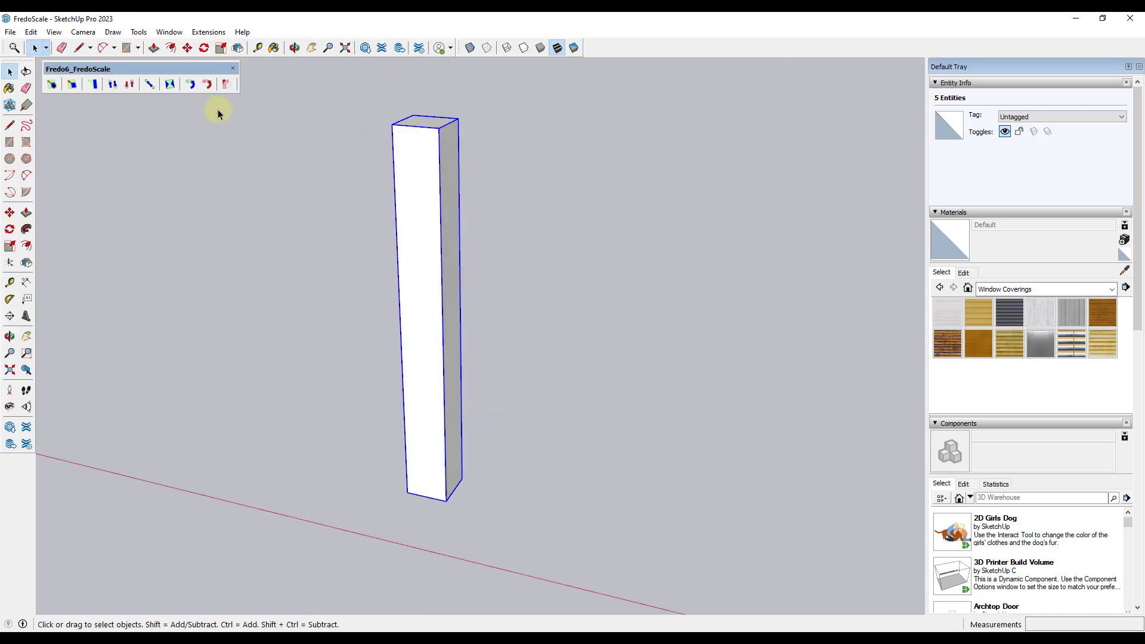
{"action": "left_click", "coordinate": [169, 86]}
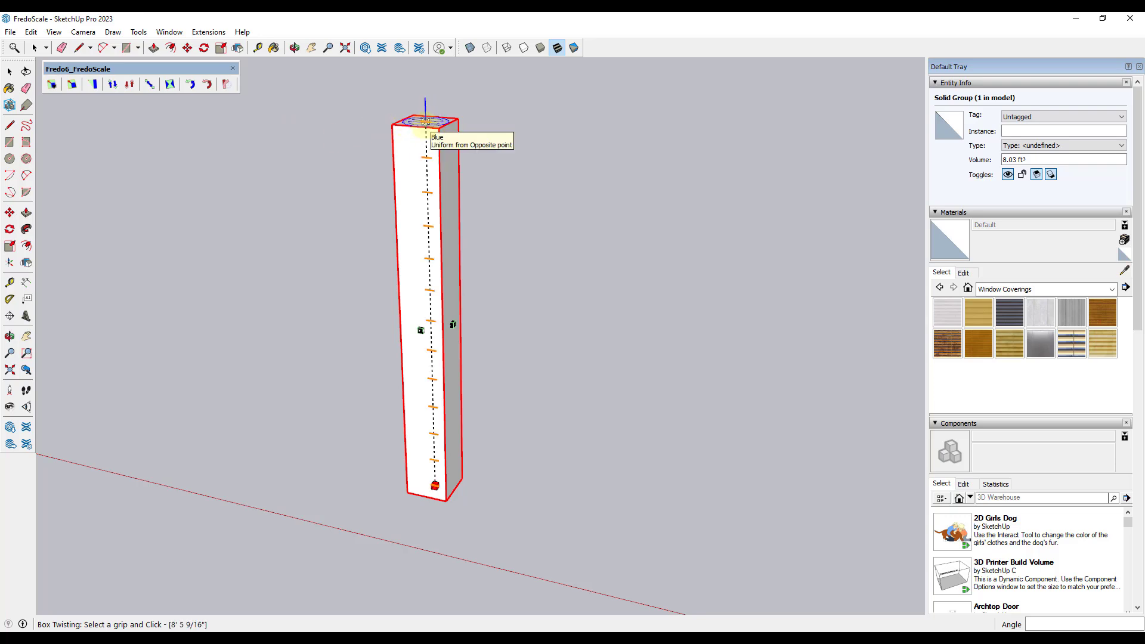
{"action": "left_click", "coordinate": [436, 124]}
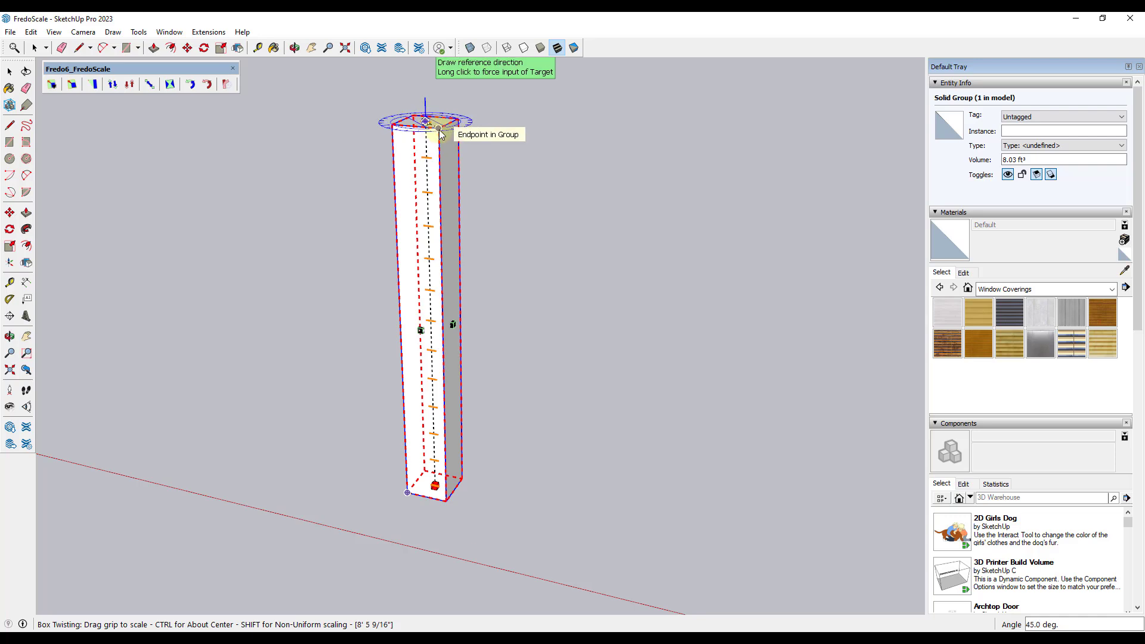
{"action": "left_click", "coordinate": [637, 132]}
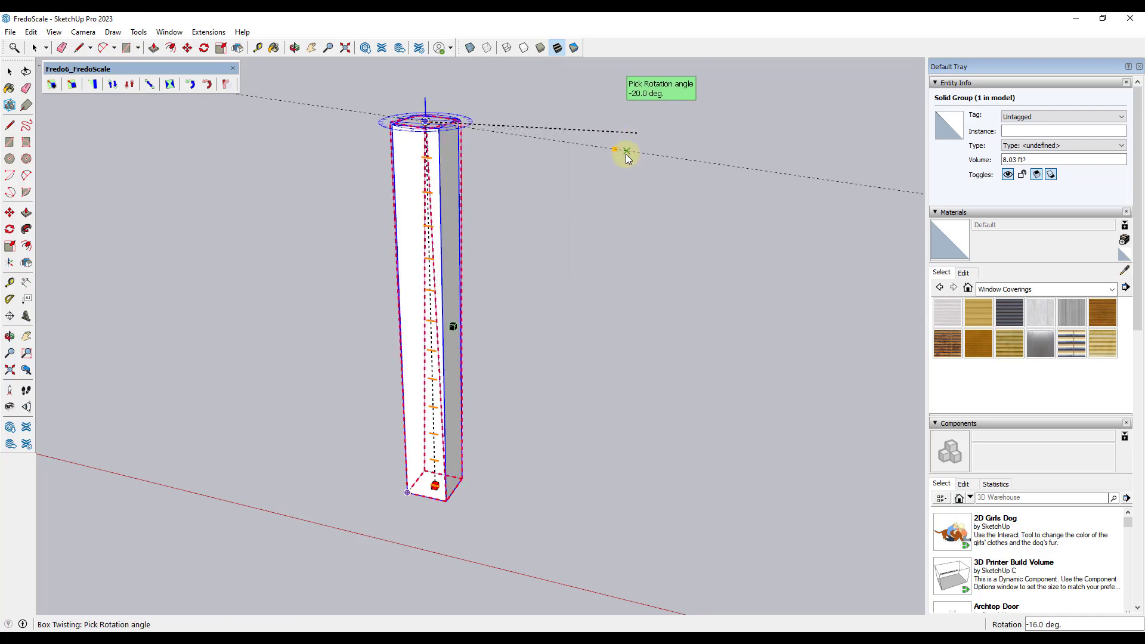
{"action": "left_click", "coordinate": [602, 196]}
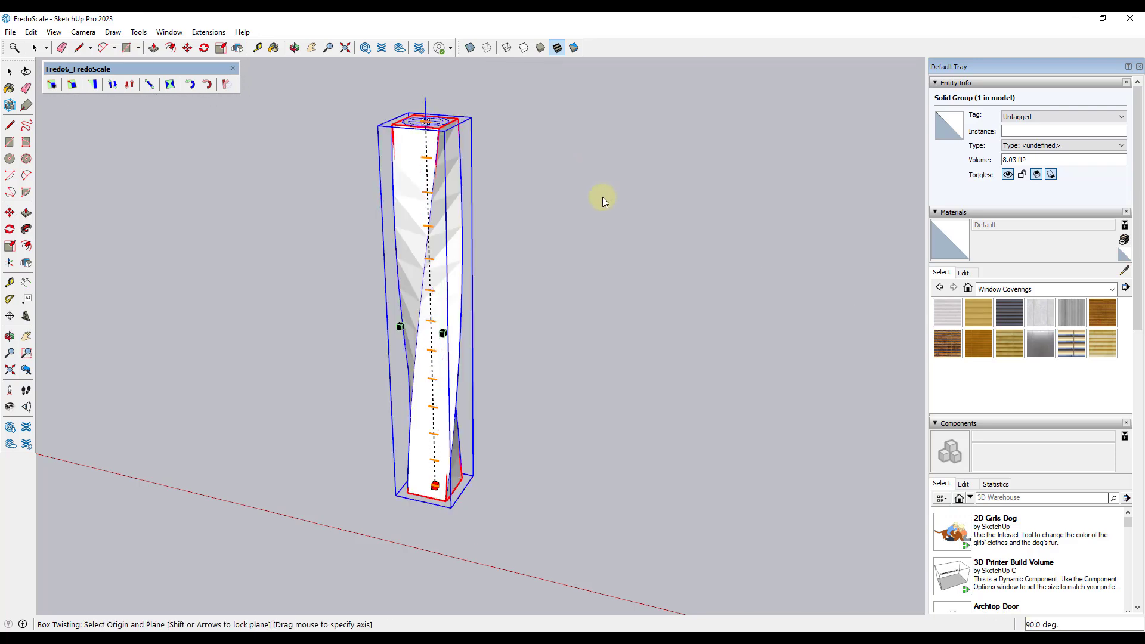
- Show hidden geometry and examine the slices on the twisted column's faces
{"action": "middle_click_drag", "start_coordinate": [330, 320], "coordinate": [493, 535]}
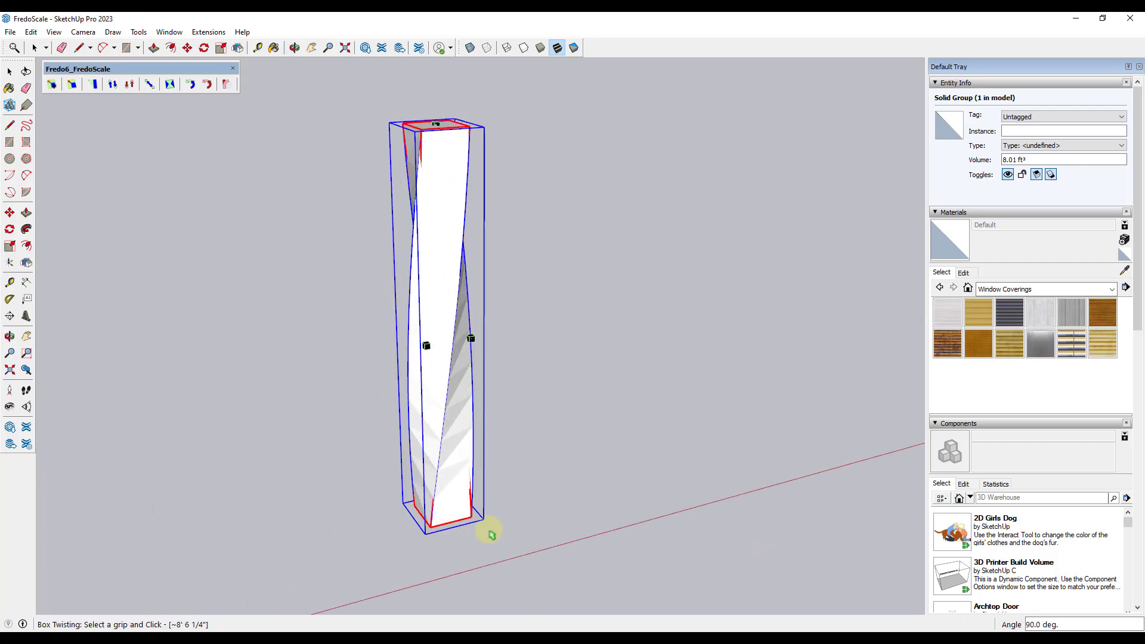
{"action": "left_click", "coordinate": [54, 32]}
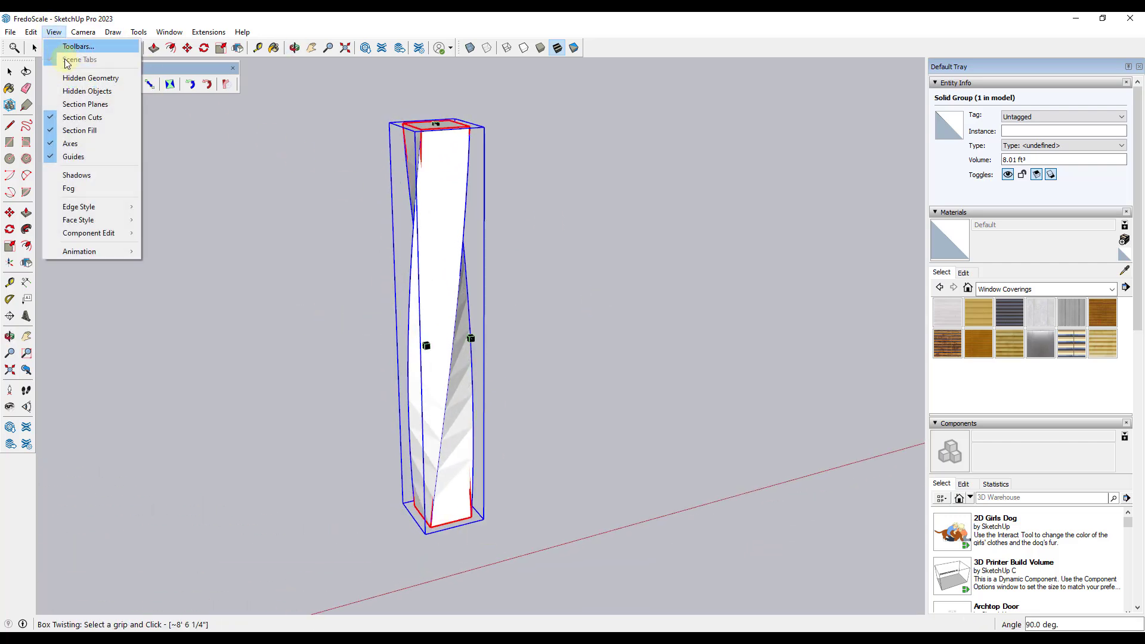
{"action": "left_click", "coordinate": [88, 81]}
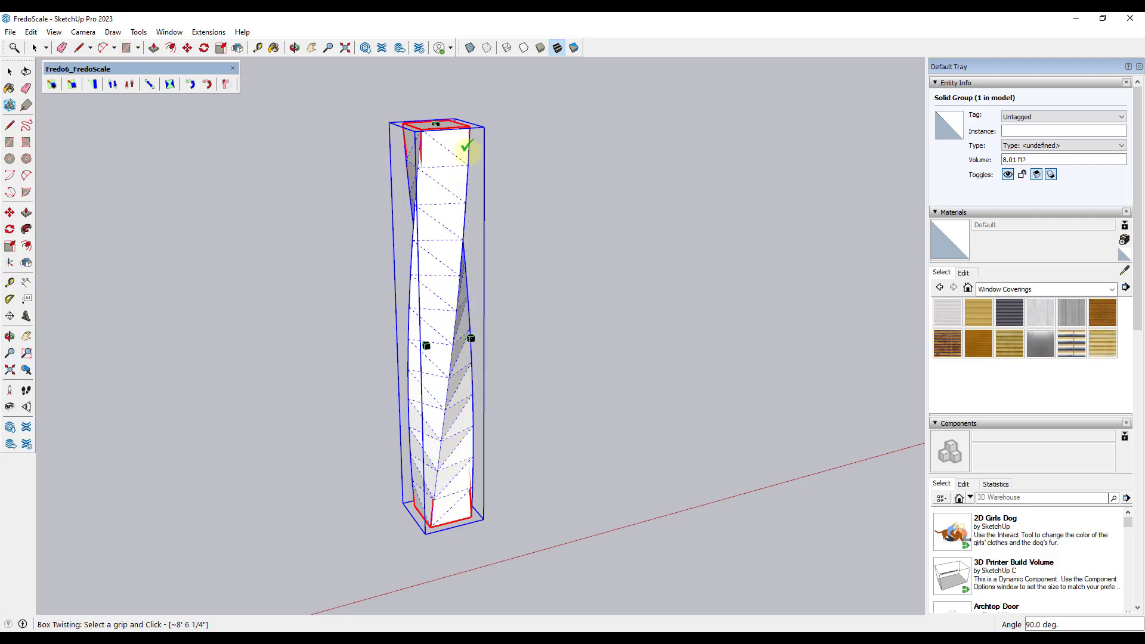
{"action": "scroll", "coordinate": [474, 198], "scroll_direction": "up", "scroll_amount": 2}
{"action": "middle_click_drag", "start_coordinate": [448, 230], "coordinate": [412, 247]}
{"action": "scroll", "coordinate": [412, 248], "scroll_direction": "down", "scroll_amount": 3}
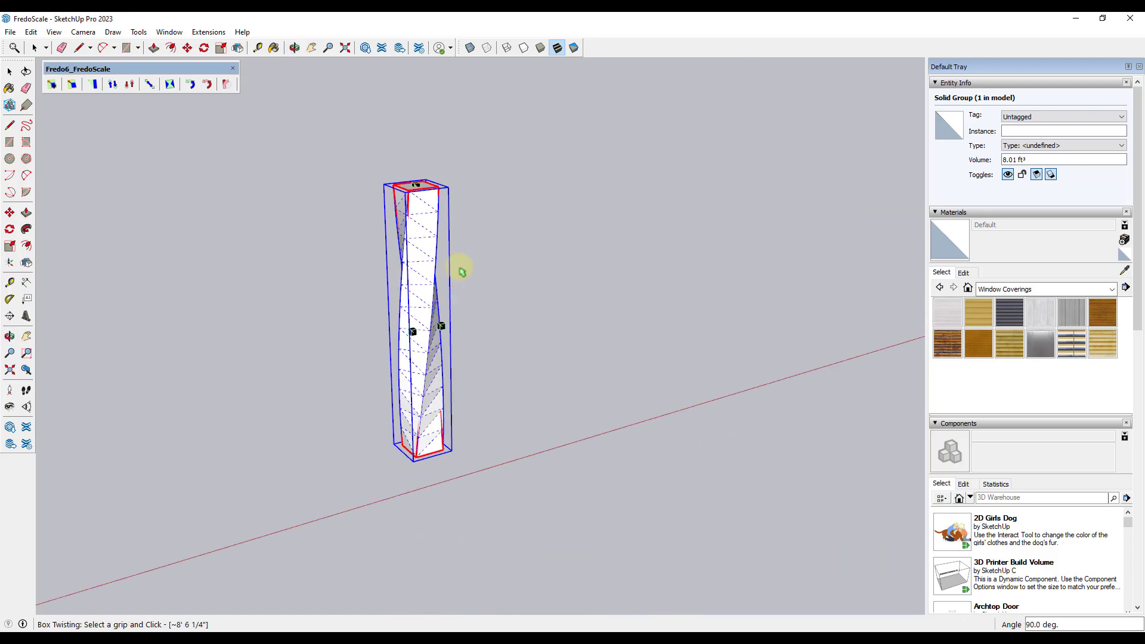
- Undo the column's twist and leave Box Twisting
{"action": "key", "text": "ctrl+z"}
{"action": "middle_click_drag", "start_coordinate": [519, 310], "coordinate": [417, 293]}
{"action": "key", "text": "space"}
- Copy the straight column a short distance along the red axis with the Move tool
{"action": "left_click", "coordinate": [413, 292]}
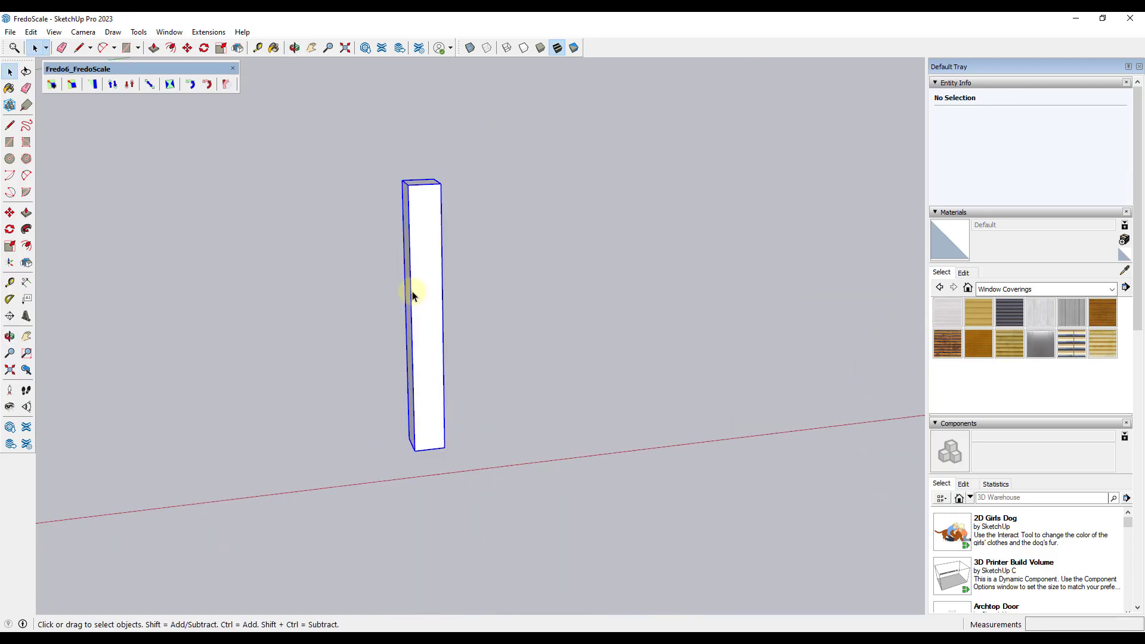
{"action": "left_click", "coordinate": [427, 310]}
{"action": "key", "text": "m"}
{"action": "key", "text": "ctrl"}
{"action": "left_click", "coordinate": [417, 450]}
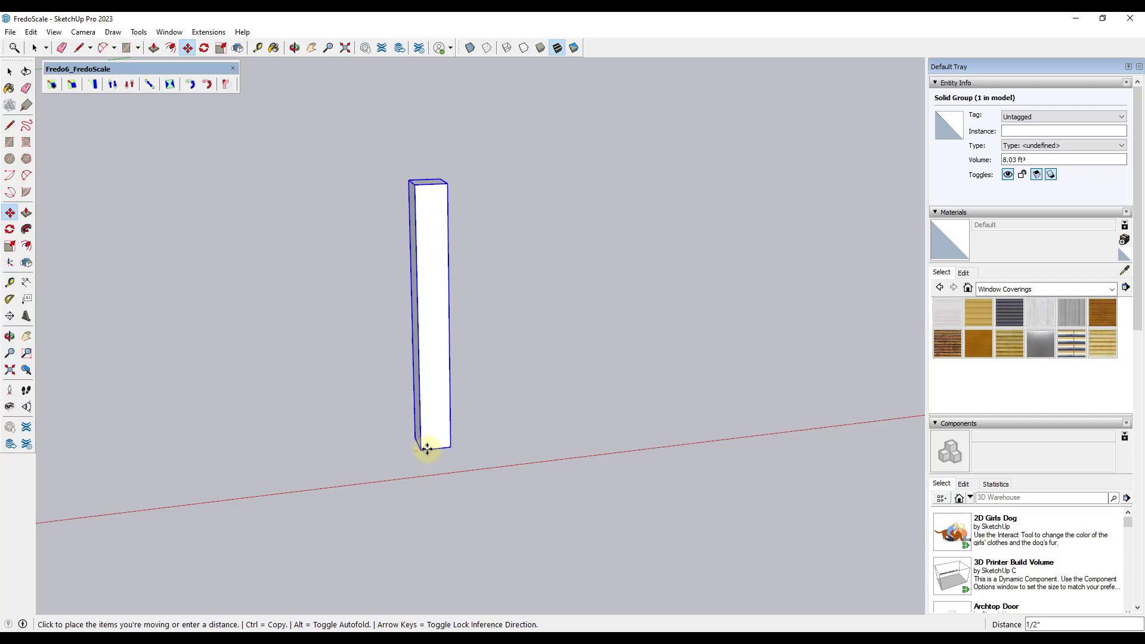
{"action": "left_click", "coordinate": [558, 437]}
{"action": "scroll", "coordinate": [749, 320], "scroll_direction": "up", "scroll_amount": 2}
{"action": "scroll", "coordinate": [555, 172], "scroll_direction": "up", "scroll_amount": 2}
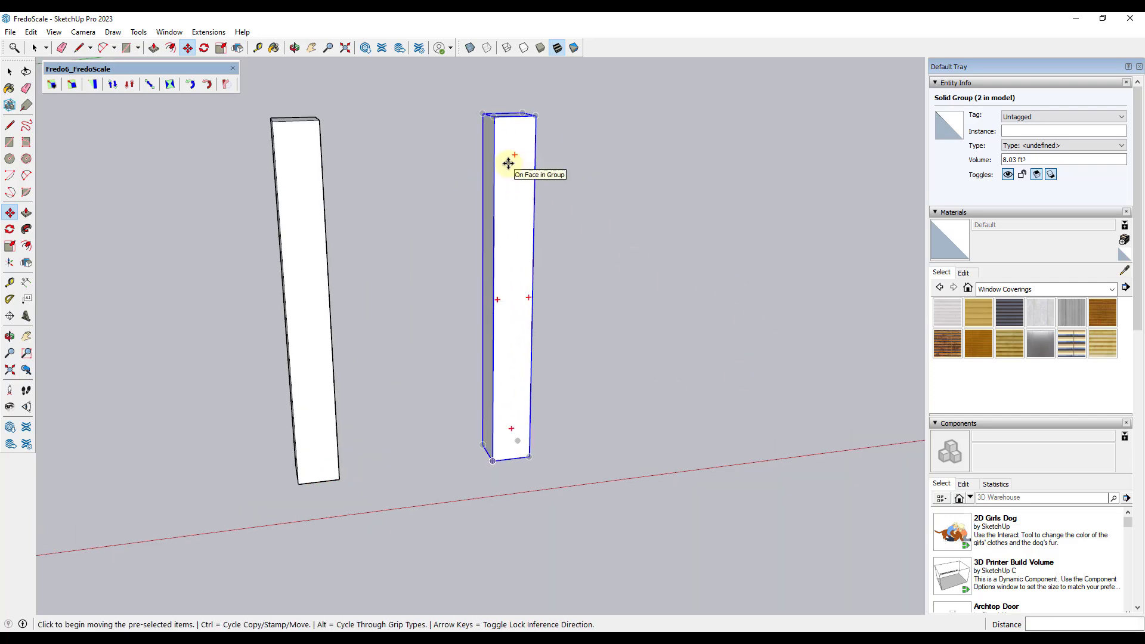
- Set the Box Twisting slicing parameters for the original straight column to 60 slices
{"action": "key", "text": "space"}
{"action": "left_click", "coordinate": [171, 84]}
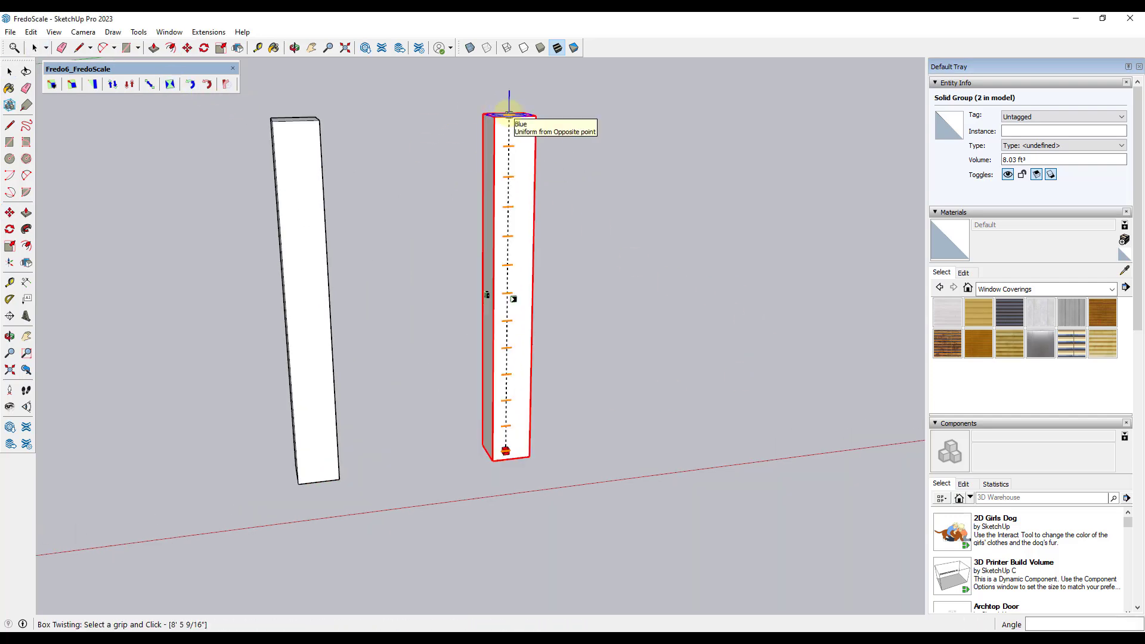
{"action": "right_click", "coordinate": [510, 116]}
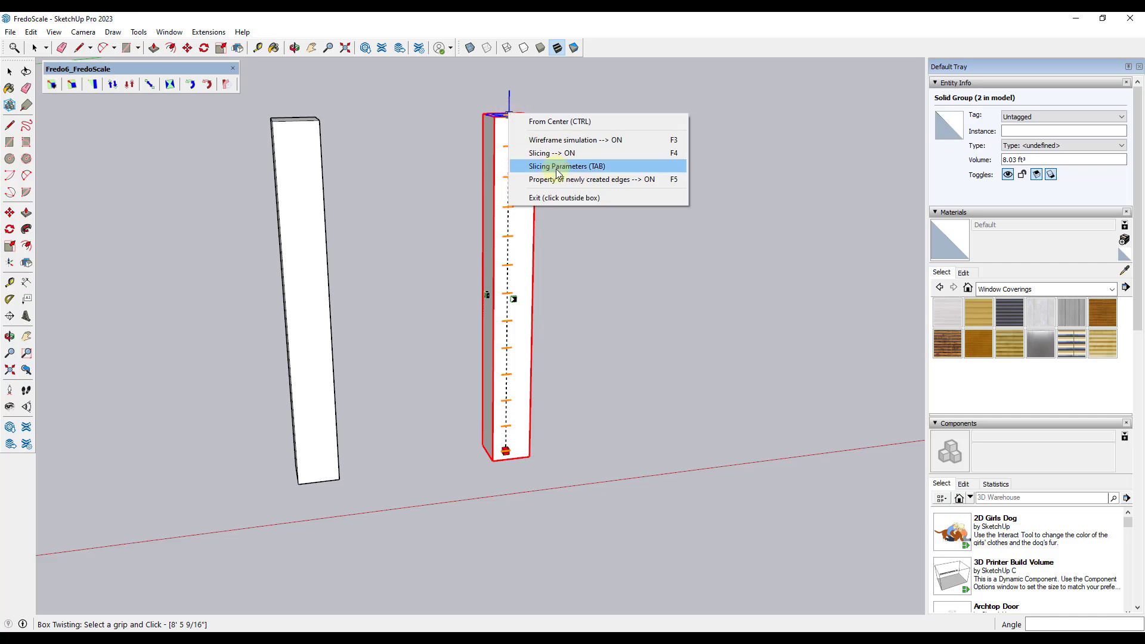
{"action": "left_click", "coordinate": [577, 169]}
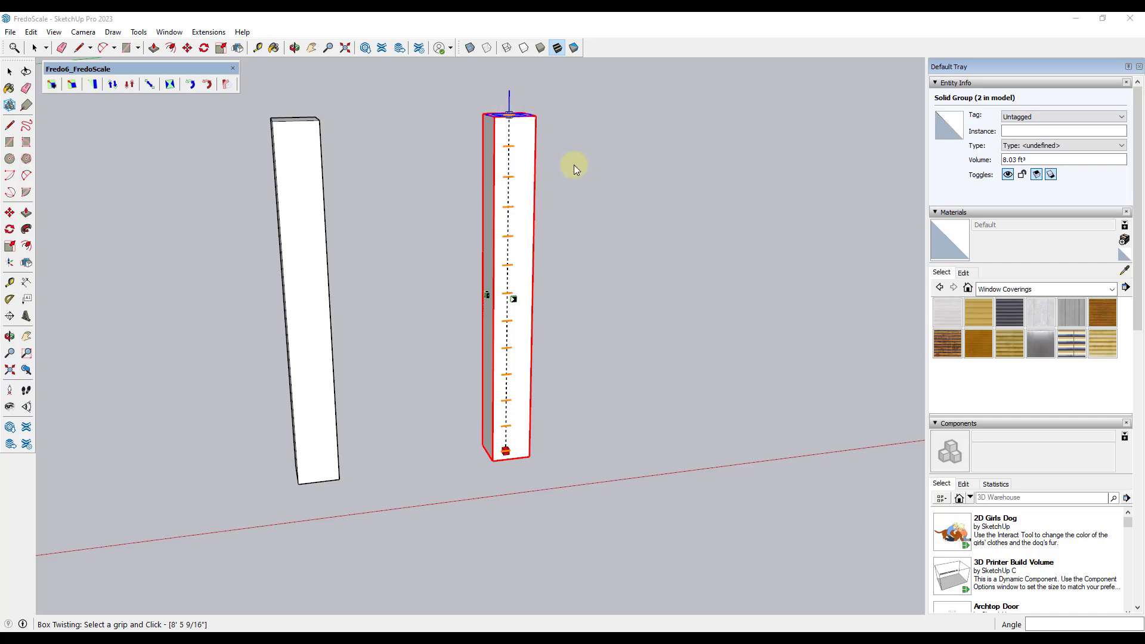
{"action": "left_click_drag", "start_coordinate": [607, 242], "coordinate": [785, 159]}
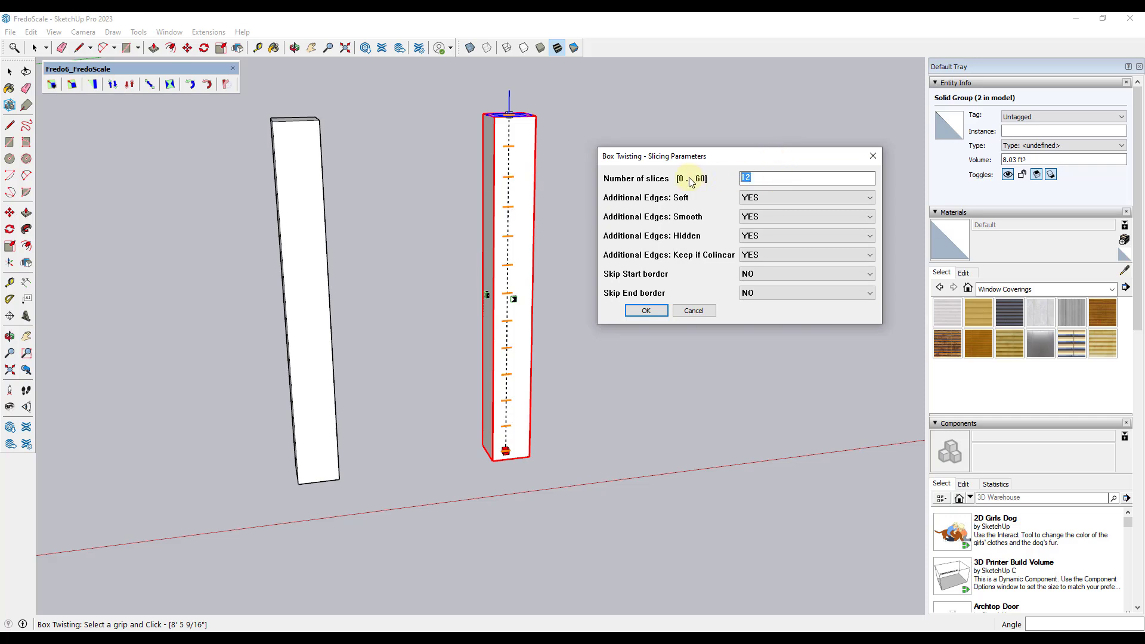
{"action": "key", "text": "Return"}
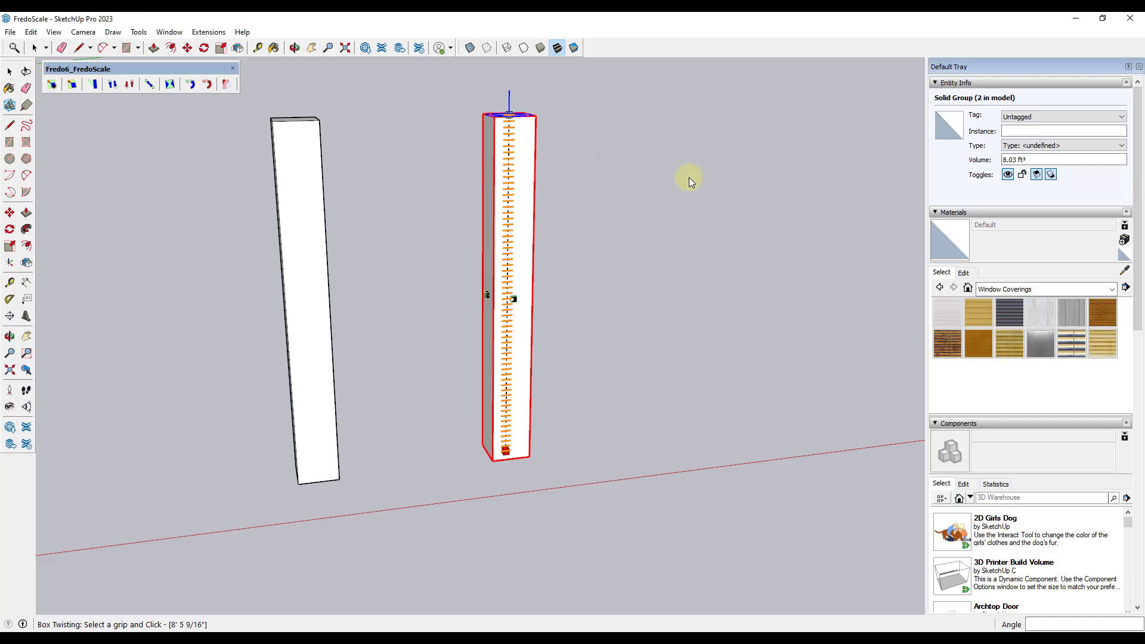
- Twist the original column by 90 degrees around the blue axis with Box Twisting, using its top grip
{"action": "middle_click_drag", "start_coordinate": [519, 120], "coordinate": [514, 300]}
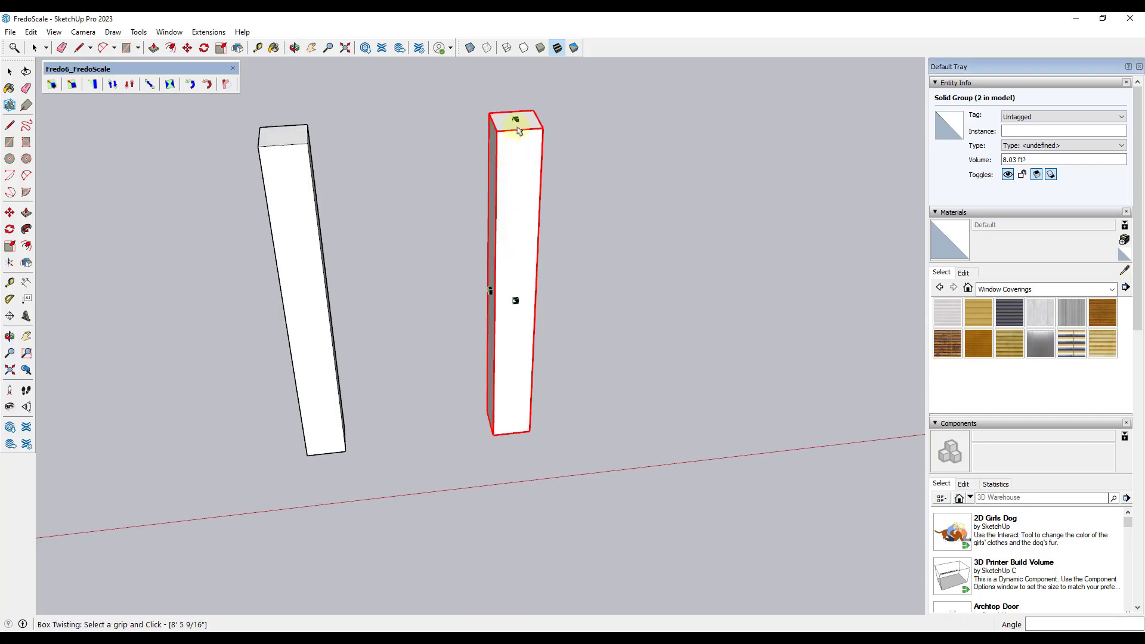
{"action": "left_click", "coordinate": [517, 120]}
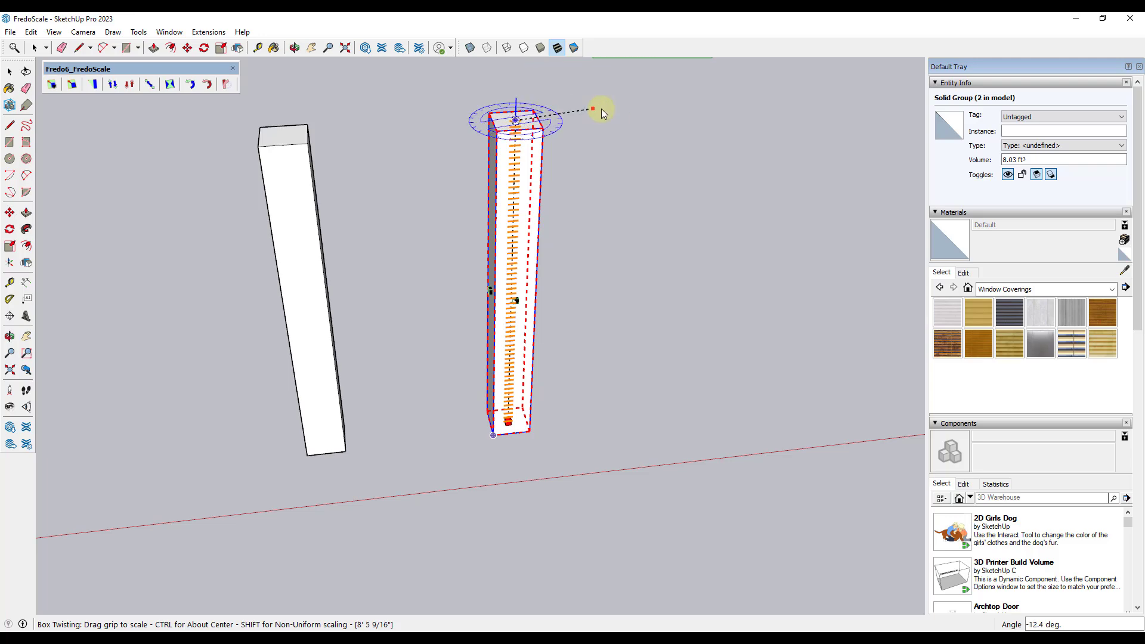
{"action": "left_click", "coordinate": [674, 110]}
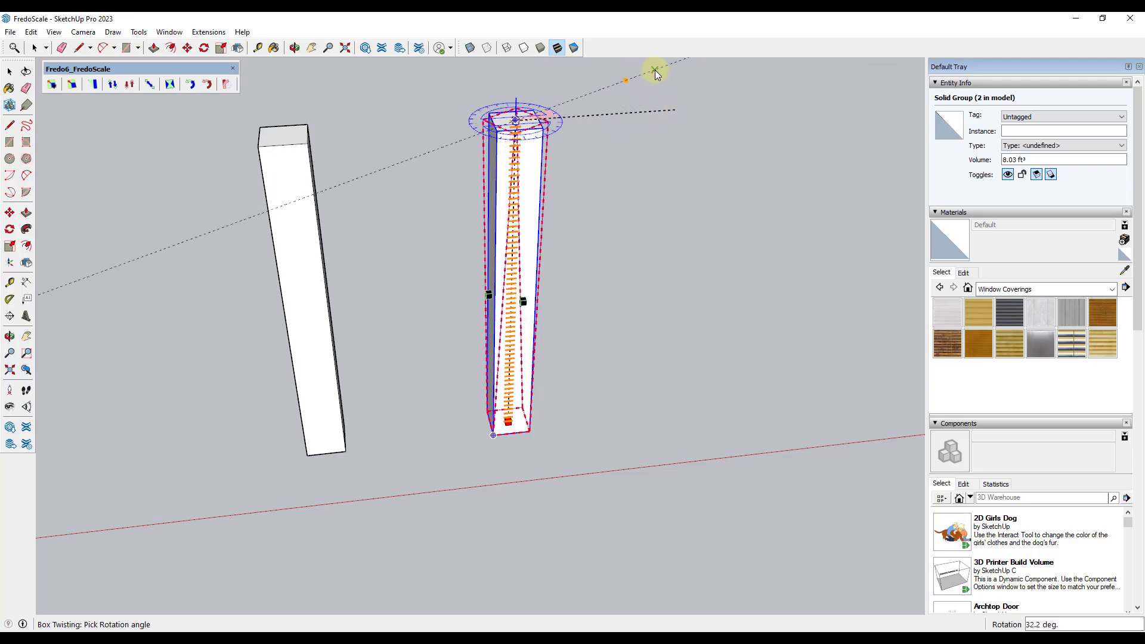
{"action": "left_click", "coordinate": [655, 70]}
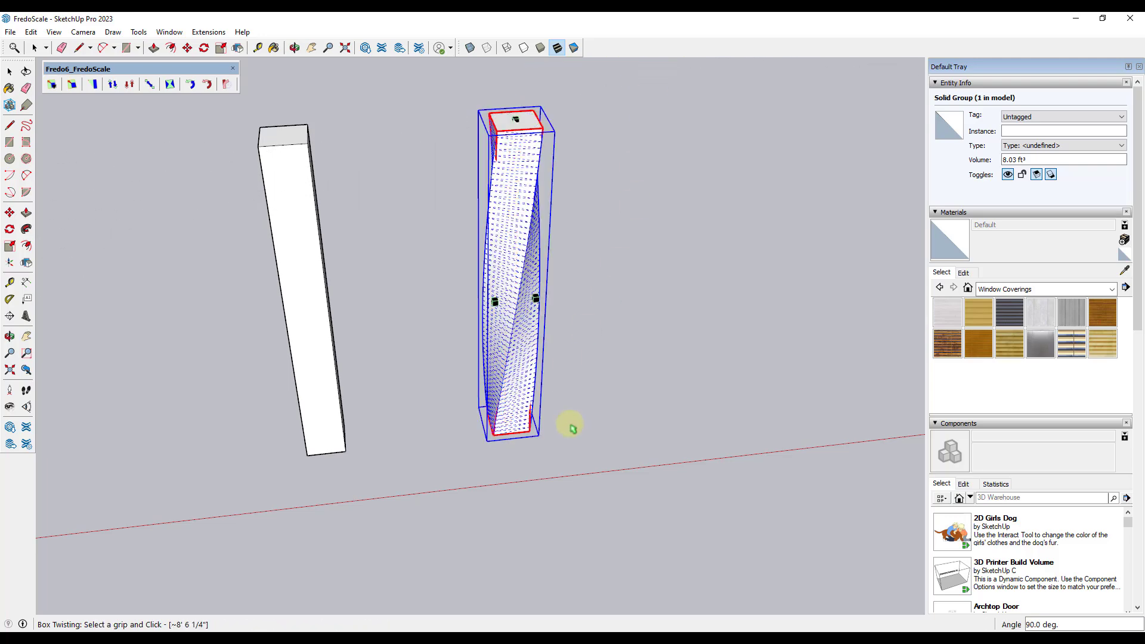
- Select the remaining straight column and set its Box Twisting slicing parameters to 12 slices
{"action": "middle_click_drag", "start_coordinate": [568, 426], "coordinate": [506, 261]}
{"action": "scroll", "coordinate": [507, 286], "scroll_direction": "down", "scroll_amount": 2}
{"action": "middle_click_drag", "start_coordinate": [496, 304], "coordinate": [402, 365]}
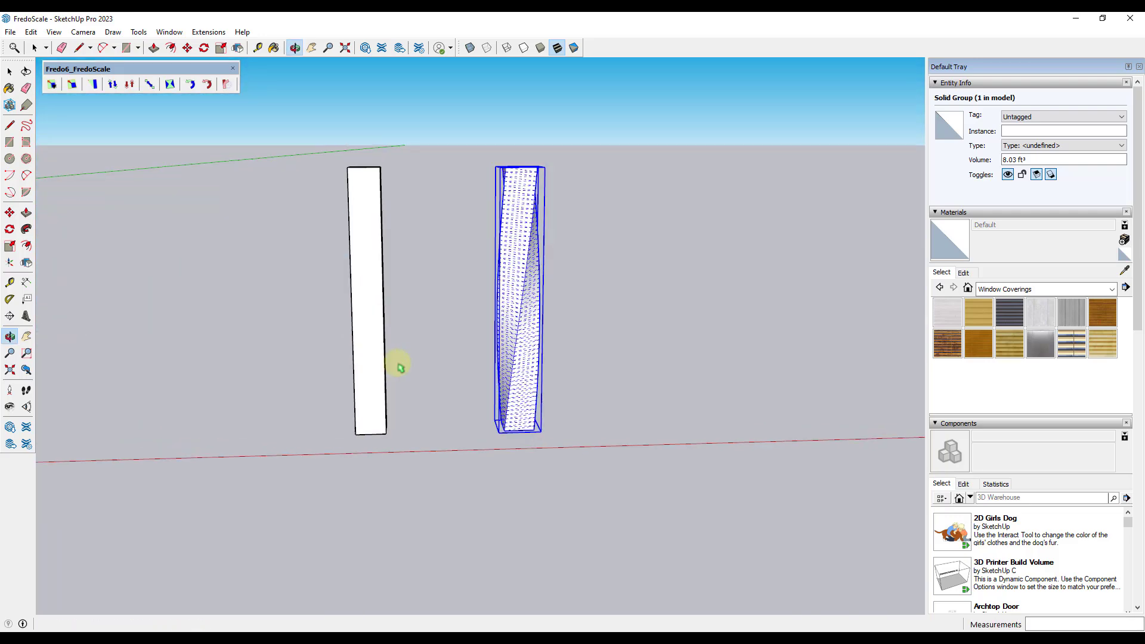
{"action": "key", "text": "space"}
{"action": "left_click", "coordinate": [367, 276]}
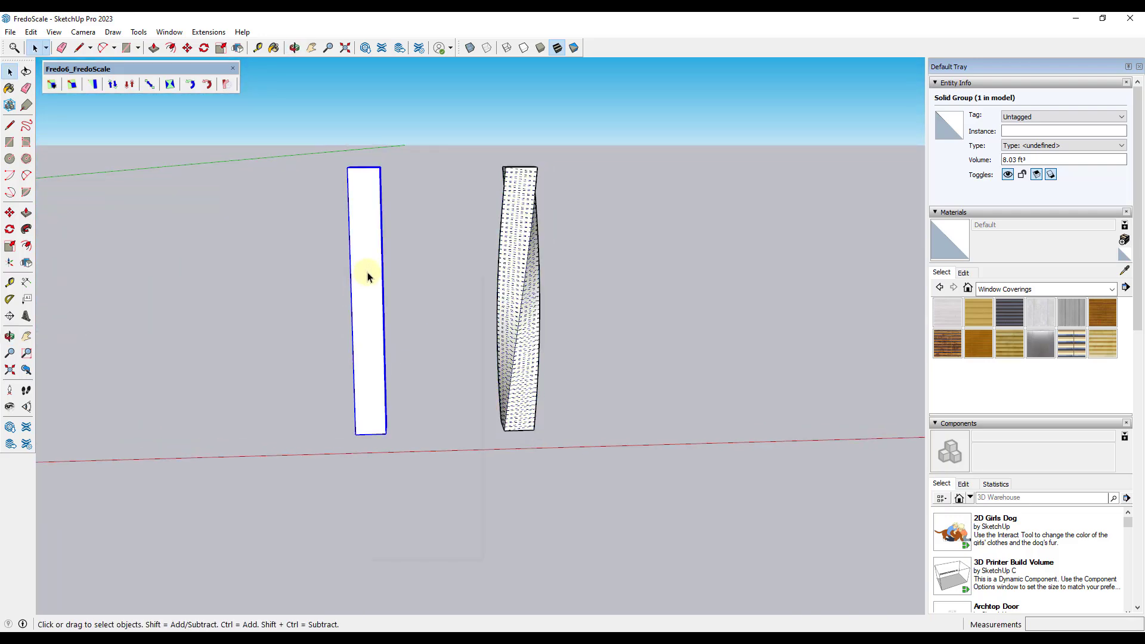
{"action": "right_click", "coordinate": [365, 271]}
{"action": "left_click", "coordinate": [171, 85]}
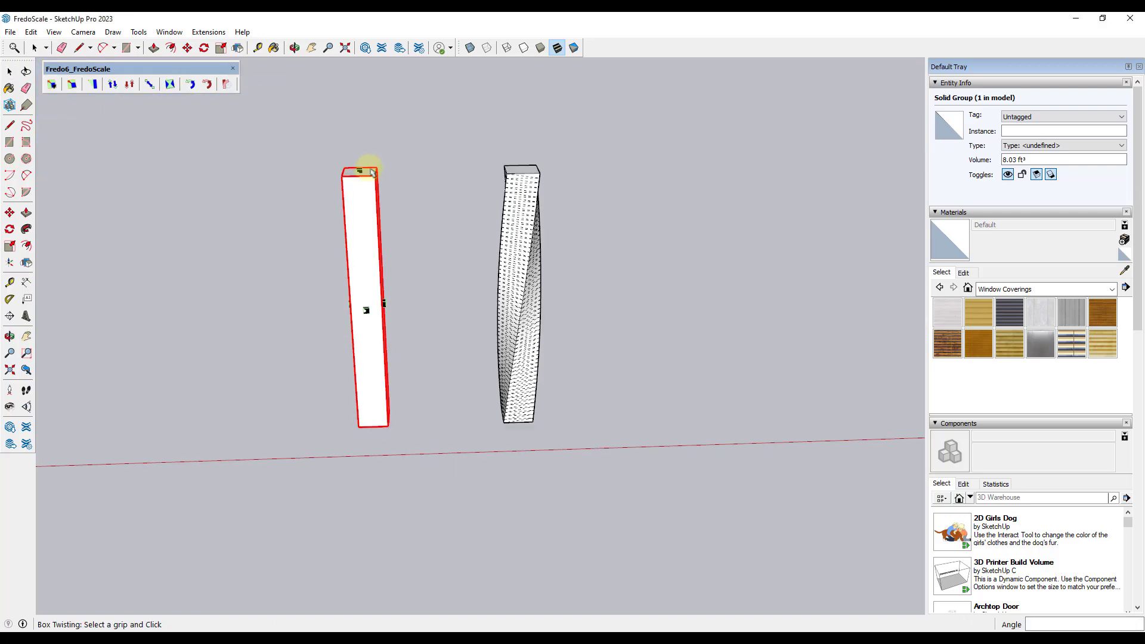
{"action": "right_click", "coordinate": [365, 172]}
{"action": "left_click", "coordinate": [417, 210]}
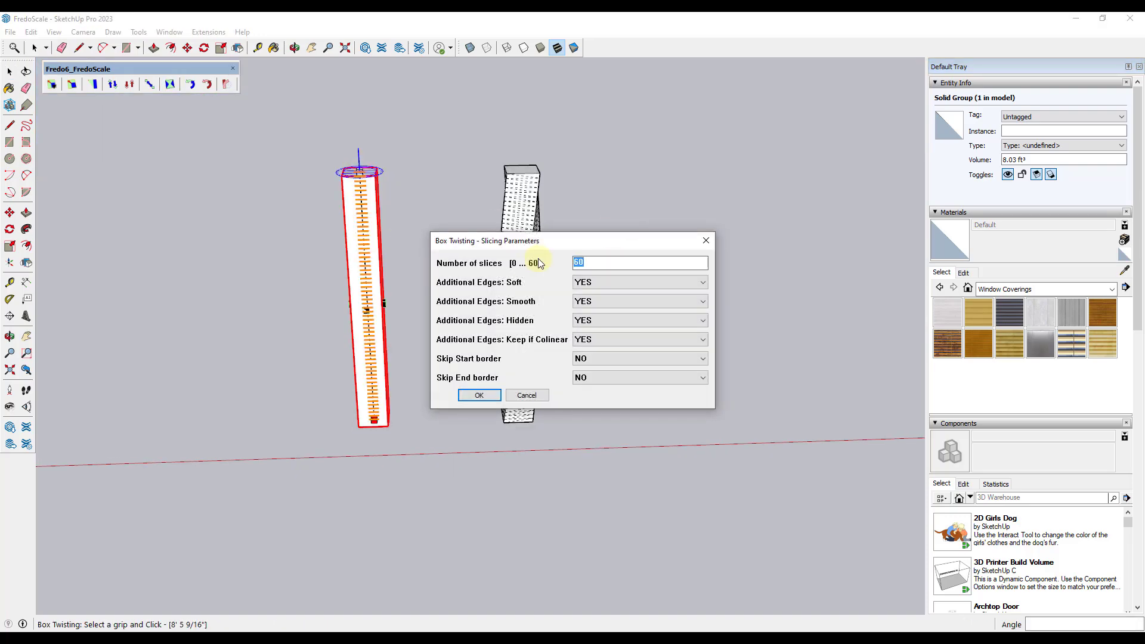
{"action": "type", "text": "12"}
{"action": "key", "text": "Return"}
- Twist the remaining straight column by 90 degrees around the blue axis, using its top grip
{"action": "left_click", "coordinate": [362, 172]}
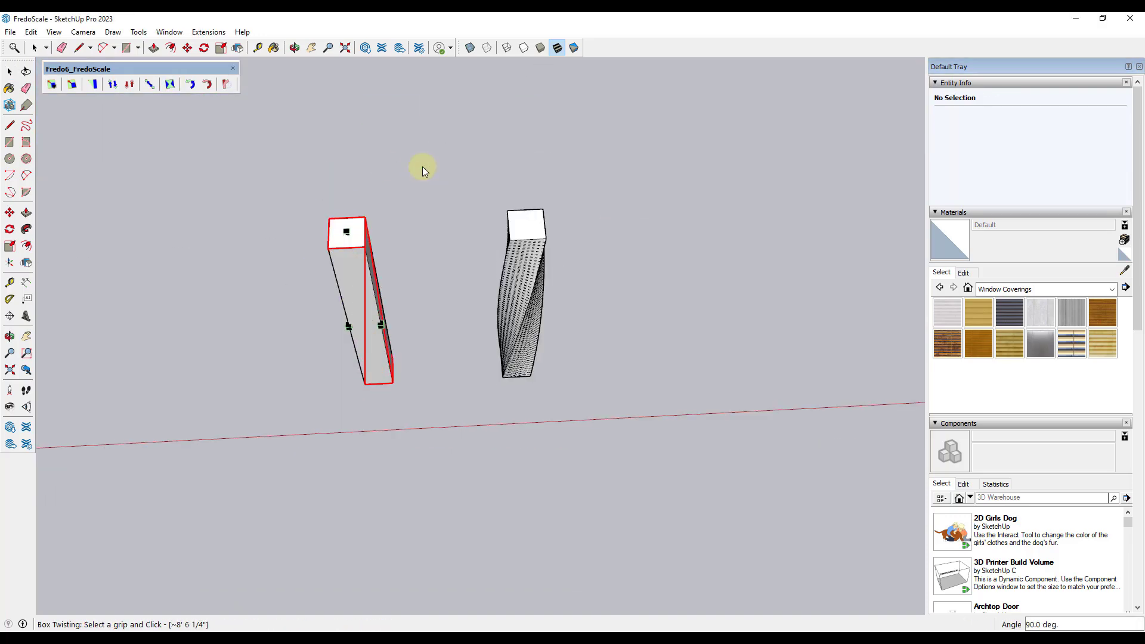
{"action": "left_click", "coordinate": [346, 232]}
{"action": "middle_click_drag", "start_coordinate": [471, 364], "coordinate": [478, 292]}
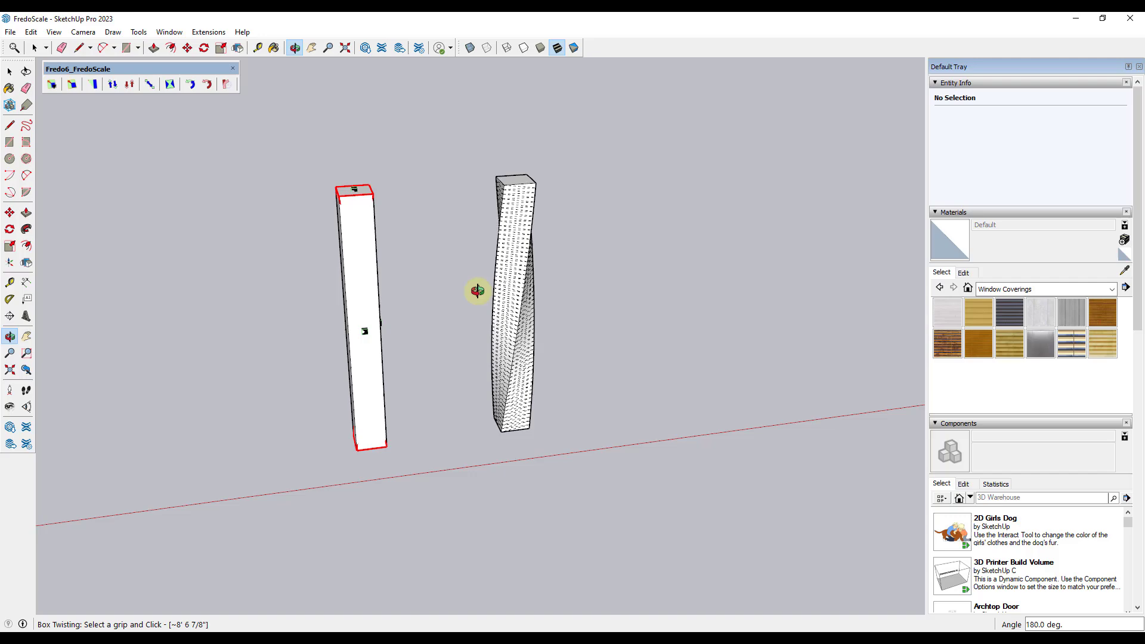
{"action": "left_click", "coordinate": [353, 189]}
{"action": "middle_click_drag", "start_coordinate": [365, 382], "coordinate": [352, 340]}
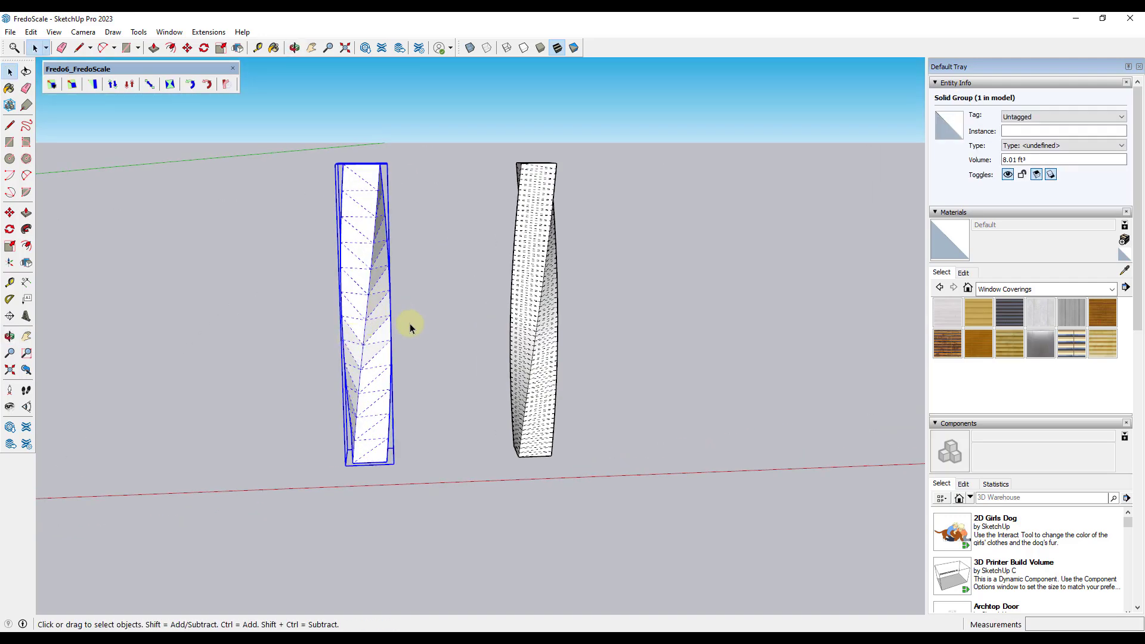
- Select all geometry inside each twisted column in turn and compare their entity counts and smoothness
{"action": "left_click", "coordinate": [532, 278]}
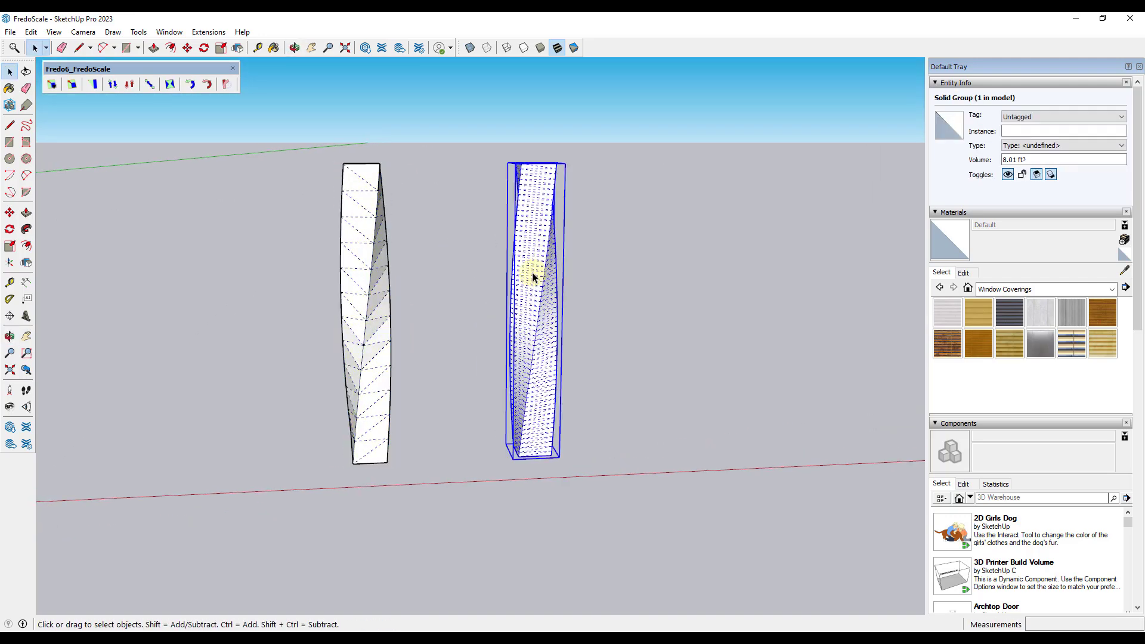
{"action": "double_click", "coordinate": [533, 278]}
{"action": "key", "text": "ctrl+a"}
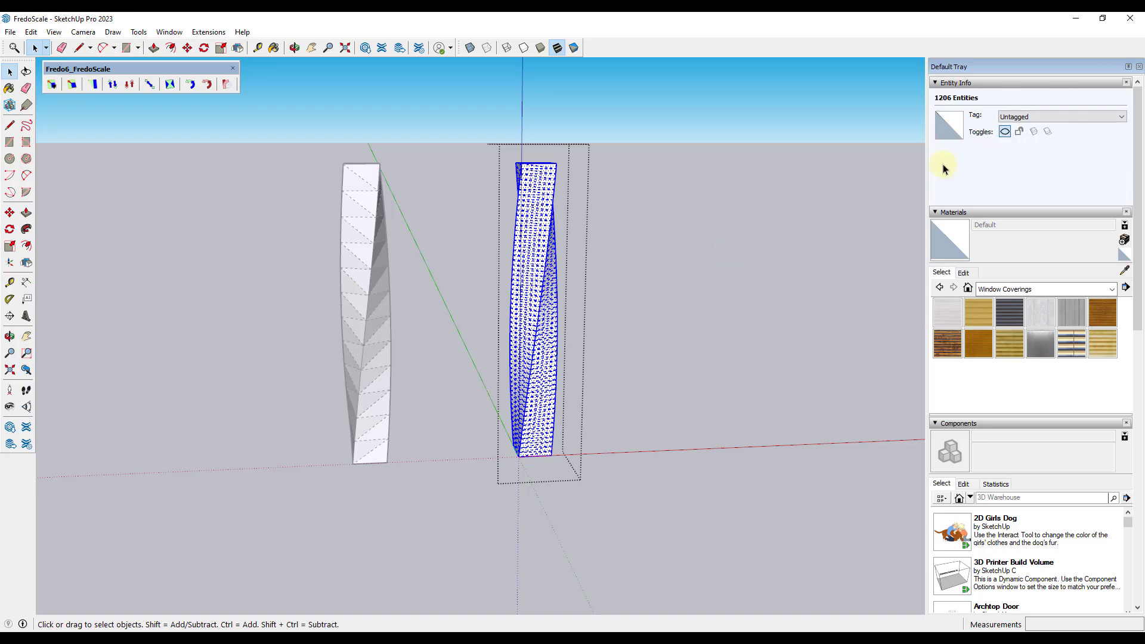
{"action": "triple_click", "coordinate": [374, 223]}
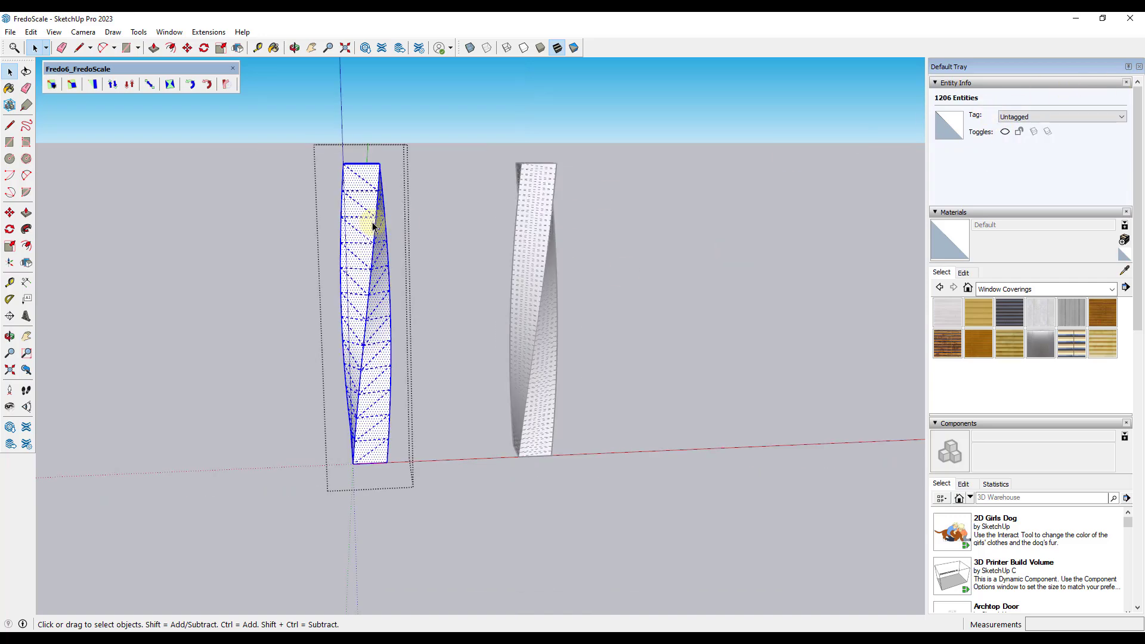
{"action": "left_click", "coordinate": [744, 212]}
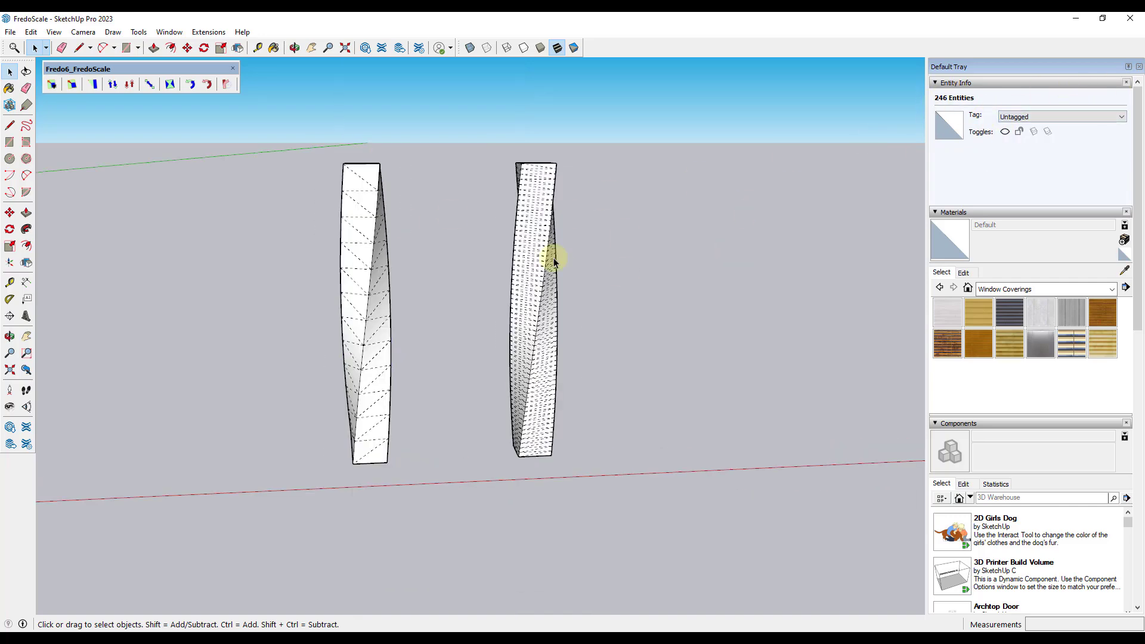
{"action": "scroll", "coordinate": [587, 288], "scroll_direction": "up", "scroll_amount": 1}
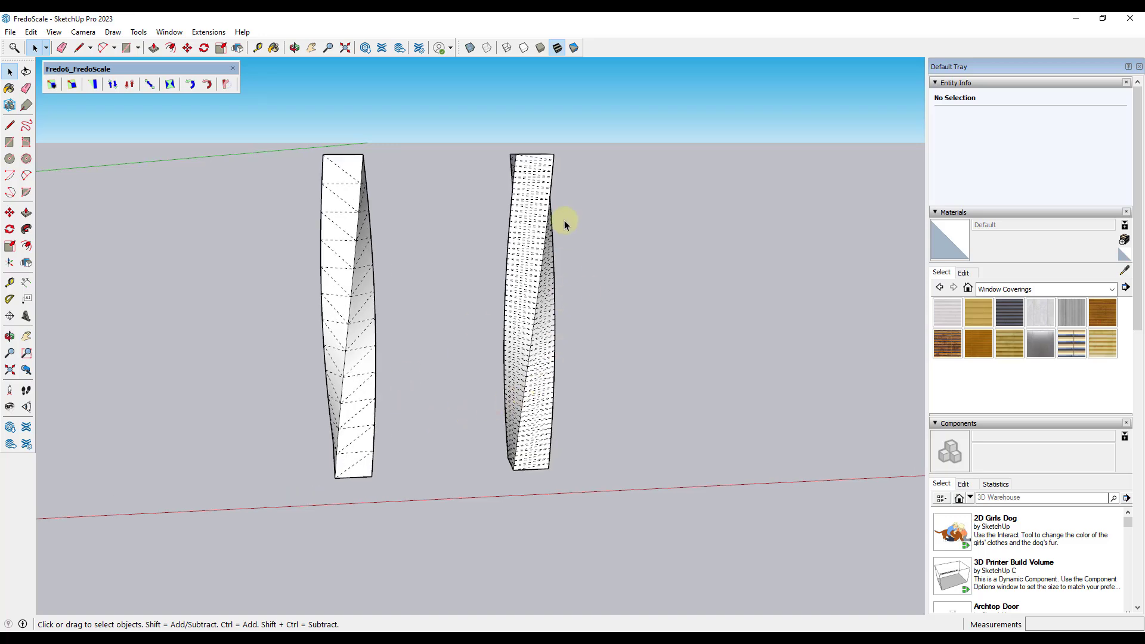
{"action": "middle_click_drag", "start_coordinate": [564, 220], "coordinate": [519, 227]}
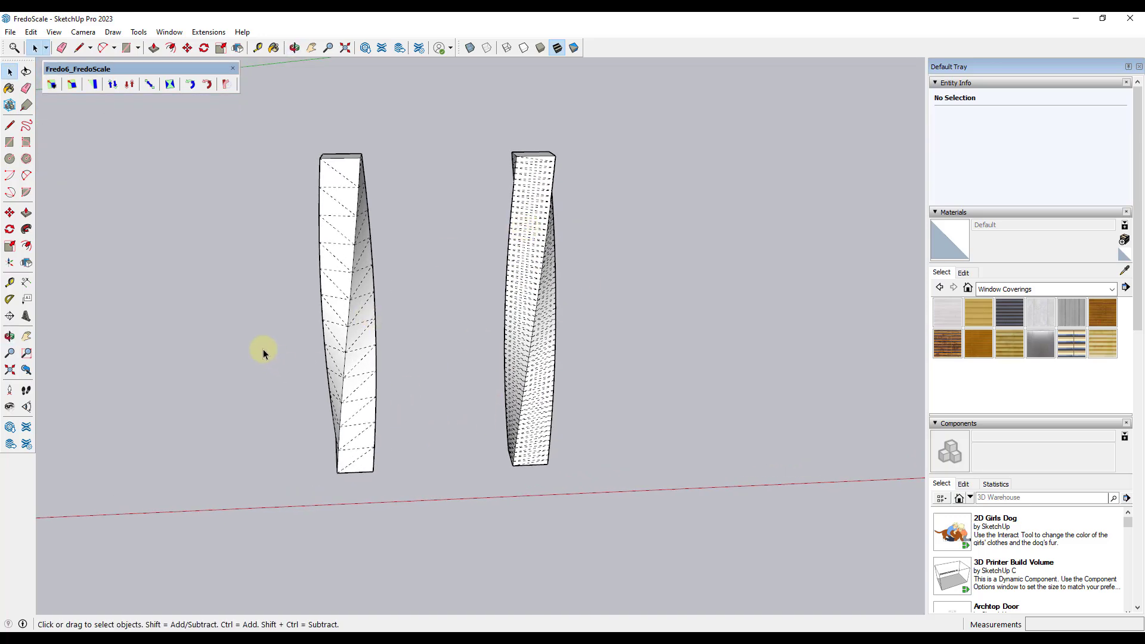
- Draw a small 24-sided circle on the ground beside the twisted columns
{"action": "middle_click_drag", "start_coordinate": [263, 352], "coordinate": [410, 397]}
{"action": "key", "text": "c"}
{"action": "left_click", "coordinate": [510, 422]}
{"action": "key", "text": "space"}
{"action": "scroll", "coordinate": [459, 404], "scroll_direction": "up", "scroll_amount": 2}
{"action": "key", "text": "c"}
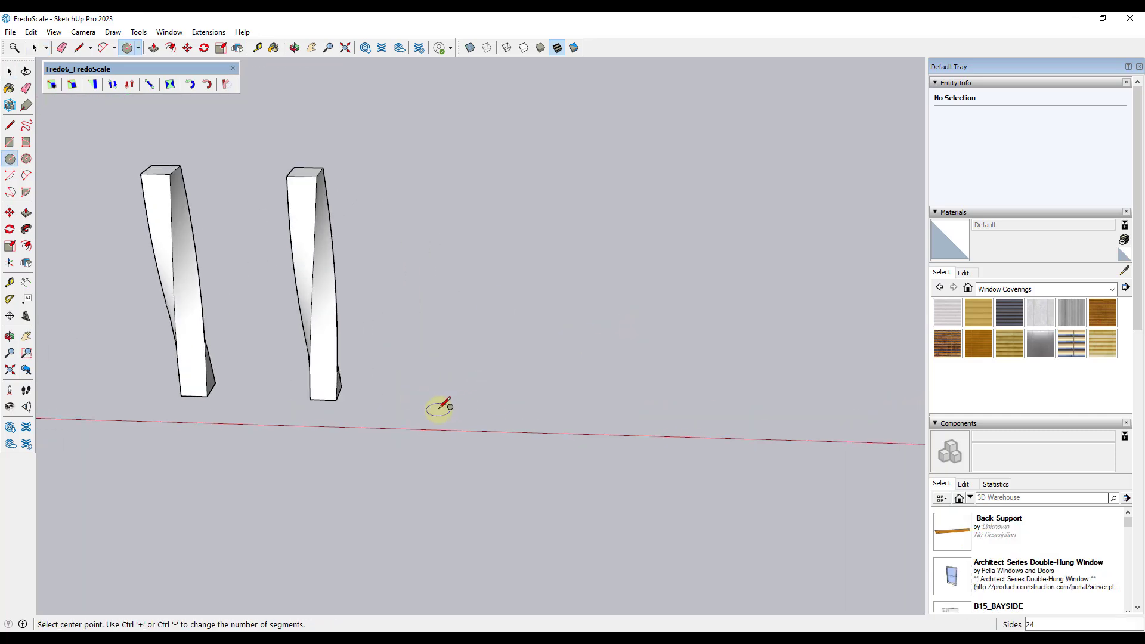
{"action": "left_click", "coordinate": [439, 409]}
{"action": "left_click", "coordinate": [447, 405]}
- Copy the circle around a nearby centre point with Rotate at 90 degrees, multiplied by 3, to make four circles
{"action": "key", "text": "space"}
{"action": "middle_click_drag", "start_coordinate": [444, 370], "coordinate": [419, 382]}
{"action": "left_click_drag", "start_coordinate": [418, 378], "coordinate": [472, 425]}
{"action": "scroll", "coordinate": [483, 406], "scroll_direction": "up", "scroll_amount": 6}
{"action": "key", "text": "q"}
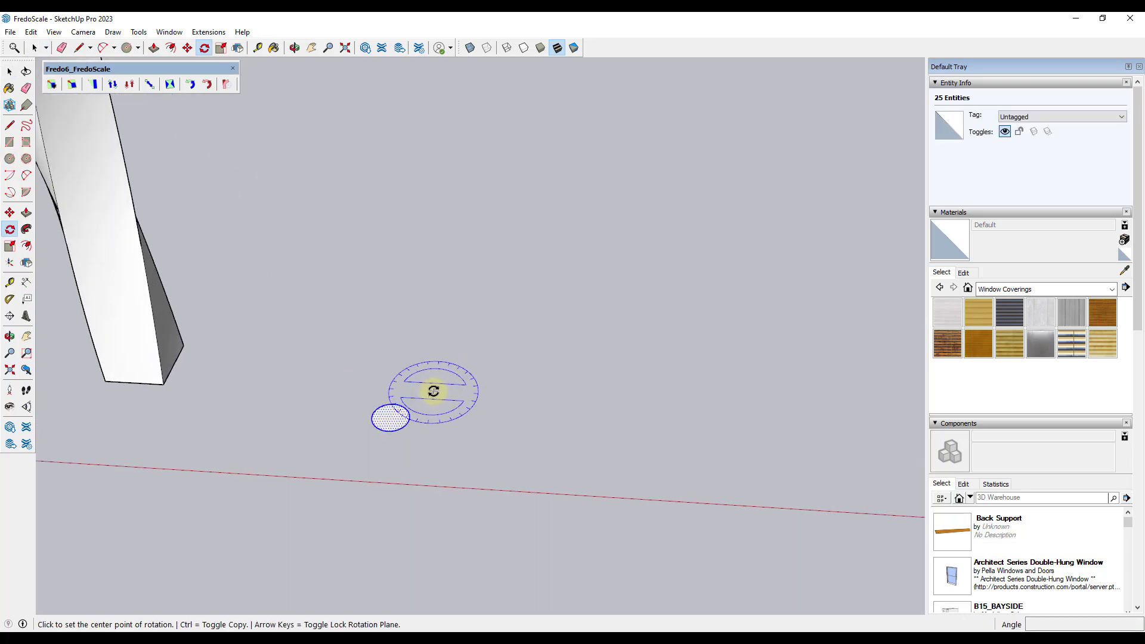
{"action": "left_click", "coordinate": [354, 397]}
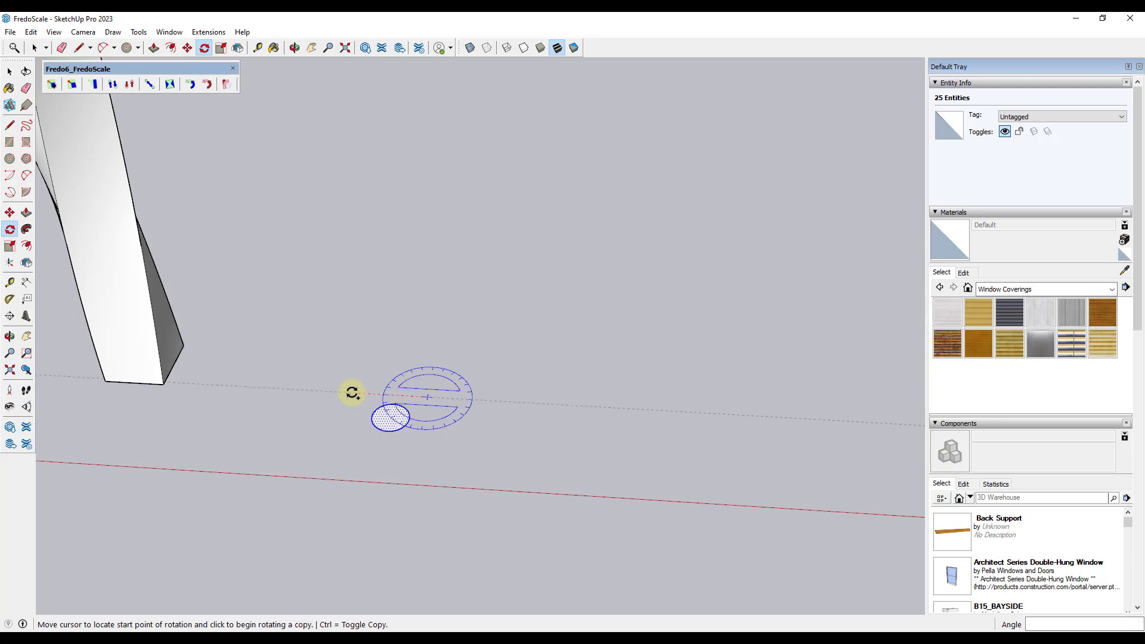
{"action": "key", "text": "ctrl"}
{"action": "left_click", "coordinate": [438, 324]}
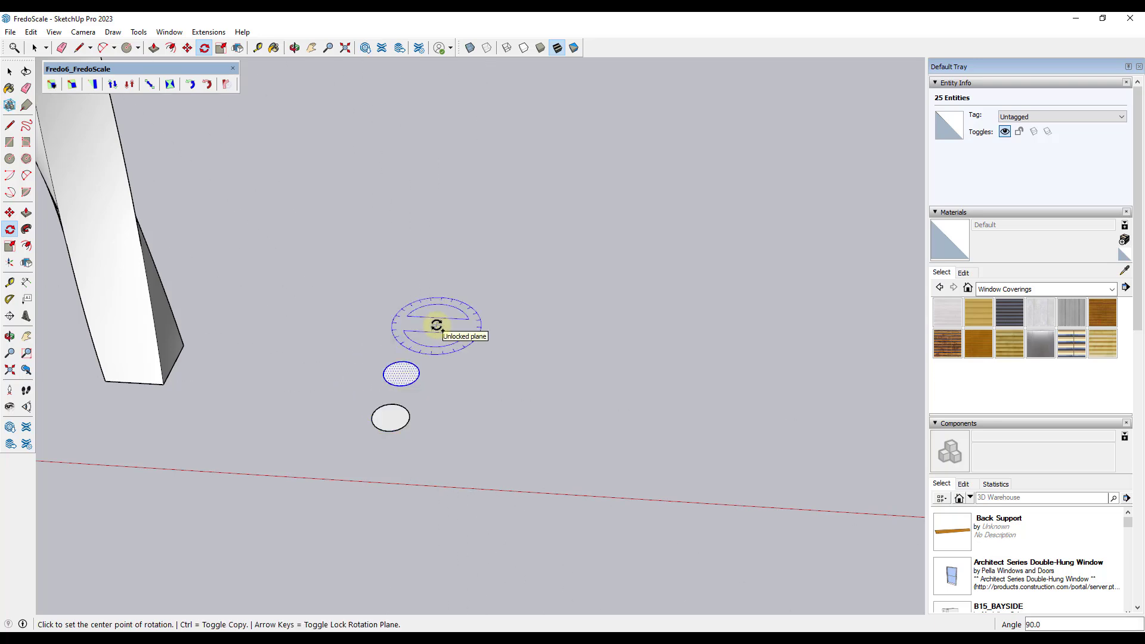
{"action": "type", "text": "*3"}
{"action": "key", "text": "Return"}
{"action": "key", "text": "space"}
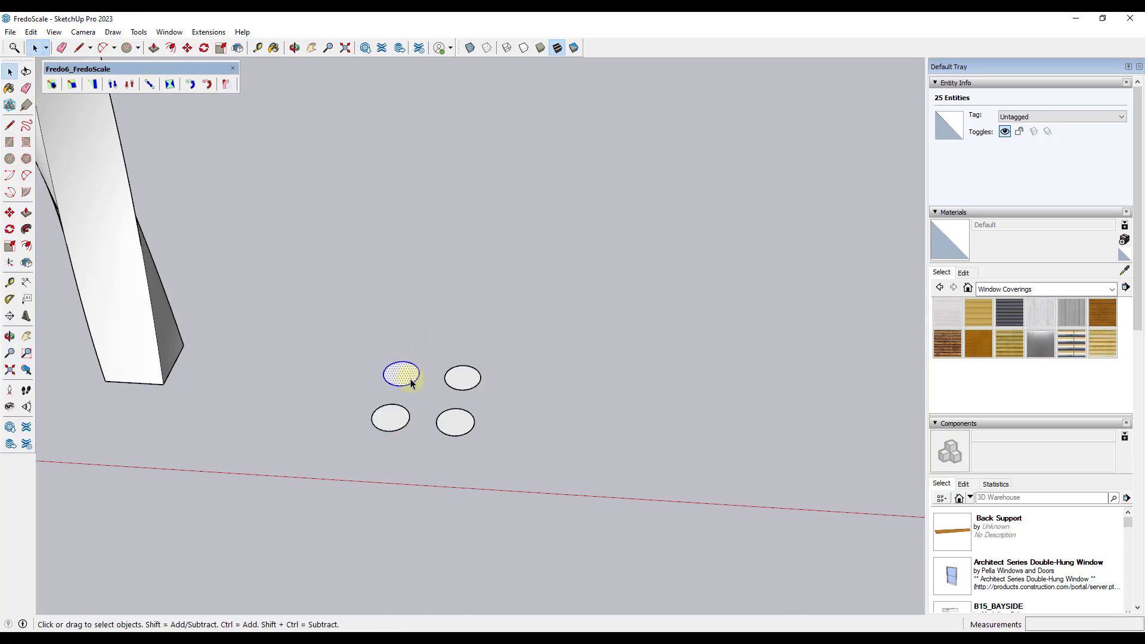
- Extrude all four circles with Push/Pull to the height of the twisted column's top, about 8' 7 15/16"
{"action": "key", "text": "p"}
{"action": "middle_click_drag", "start_coordinate": [388, 389], "coordinate": [398, 384]}
{"action": "scroll", "coordinate": [398, 385], "scroll_direction": "down", "scroll_amount": 5}
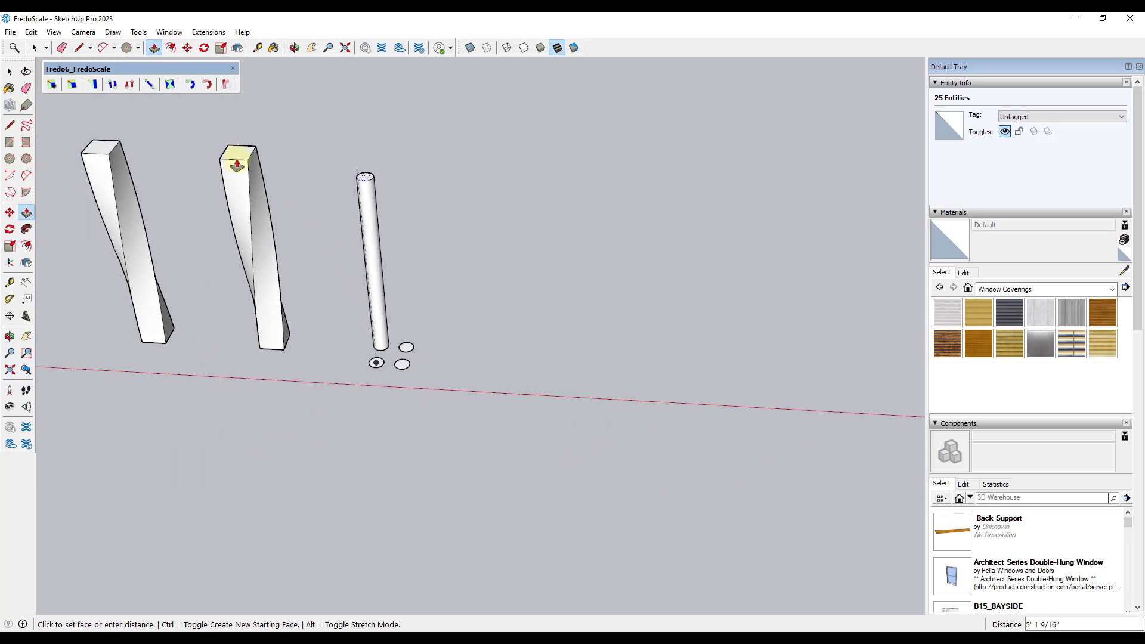
{"action": "left_click", "coordinate": [251, 158]}
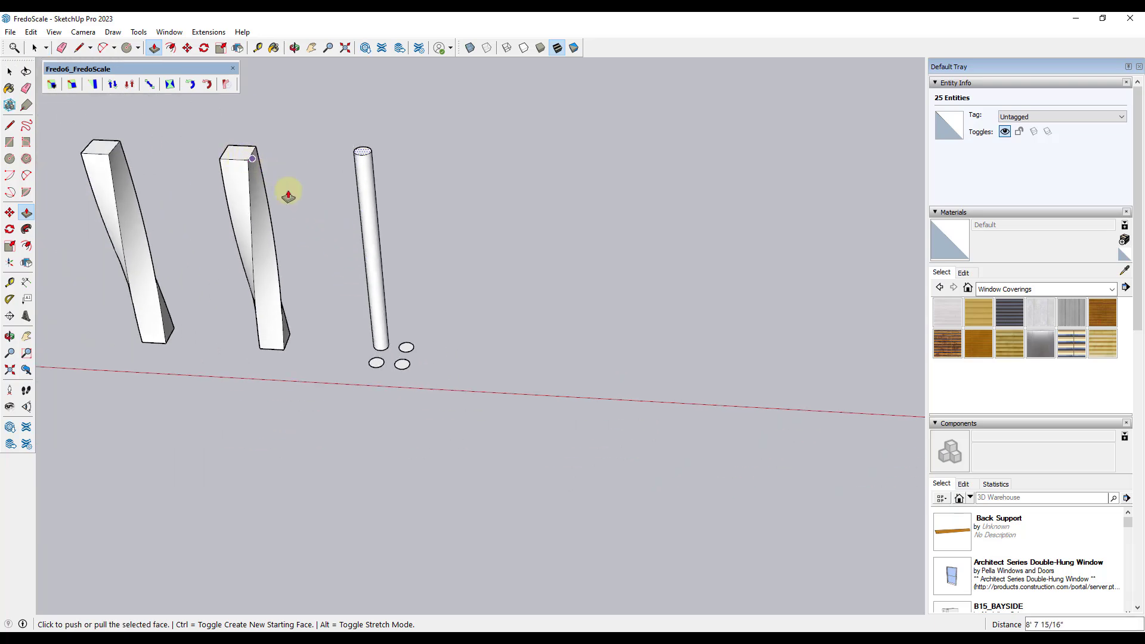
{"action": "double_click", "coordinate": [400, 366]}
{"action": "double_click", "coordinate": [400, 367]}
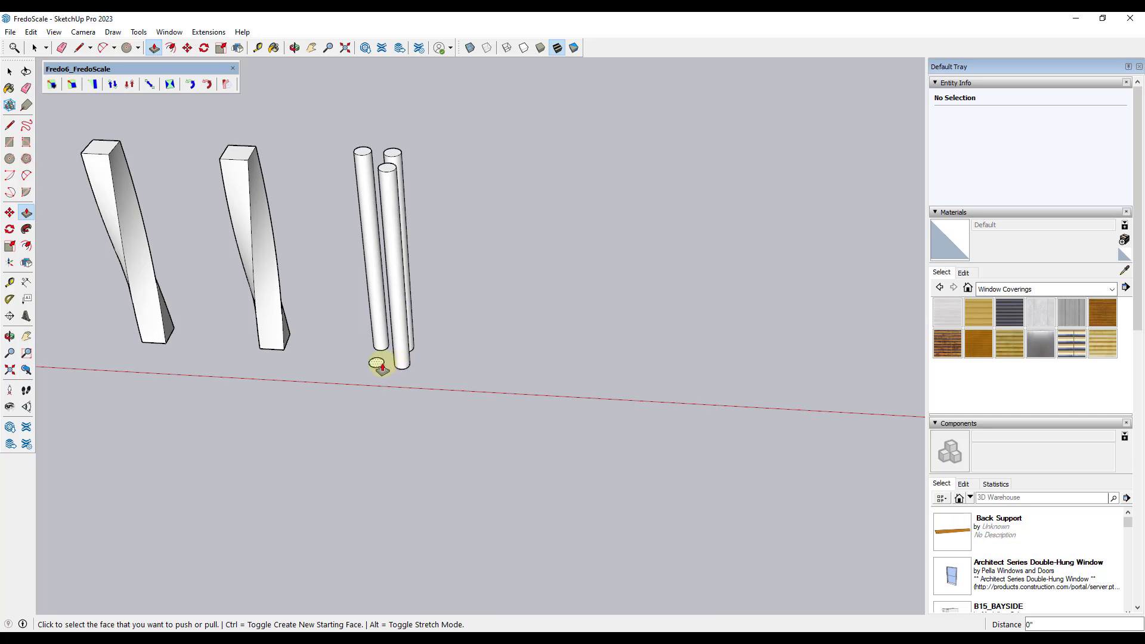
{"action": "double_click", "coordinate": [376, 362]}
- Select the four cylinders and twist them together by 180 degrees around the blue axis with Box Twisting
{"action": "key", "text": "space"}
{"action": "left_click_drag", "start_coordinate": [306, 105], "coordinate": [454, 382]}
{"action": "middle_click_drag", "start_coordinate": [388, 395], "coordinate": [216, 131]}
{"action": "left_click", "coordinate": [170, 86]}
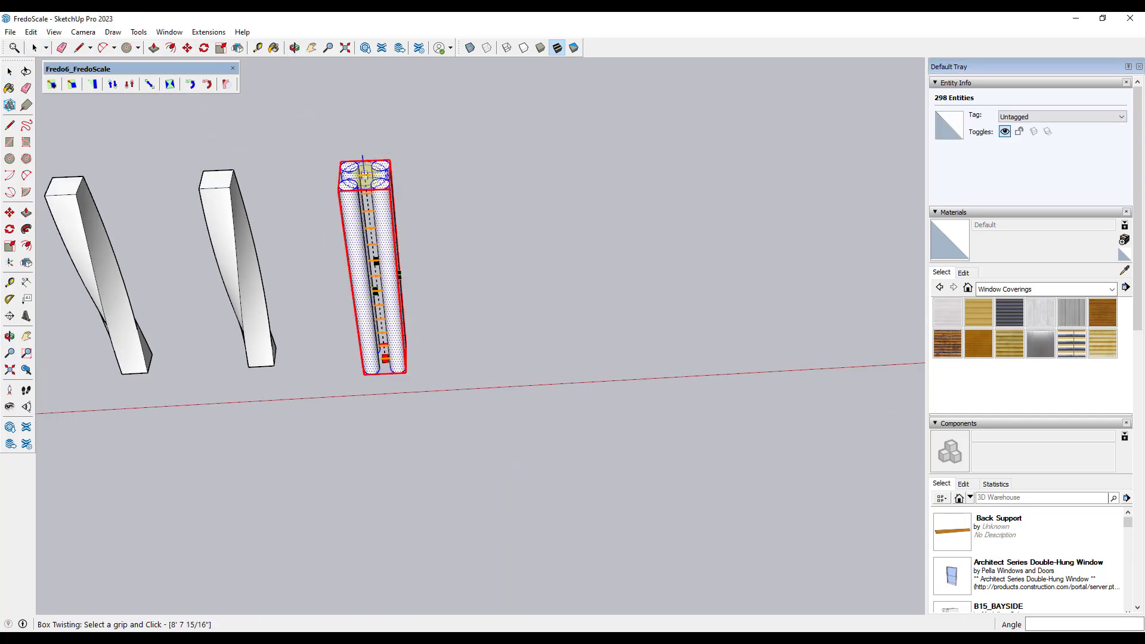
{"action": "left_click", "coordinate": [365, 175]}
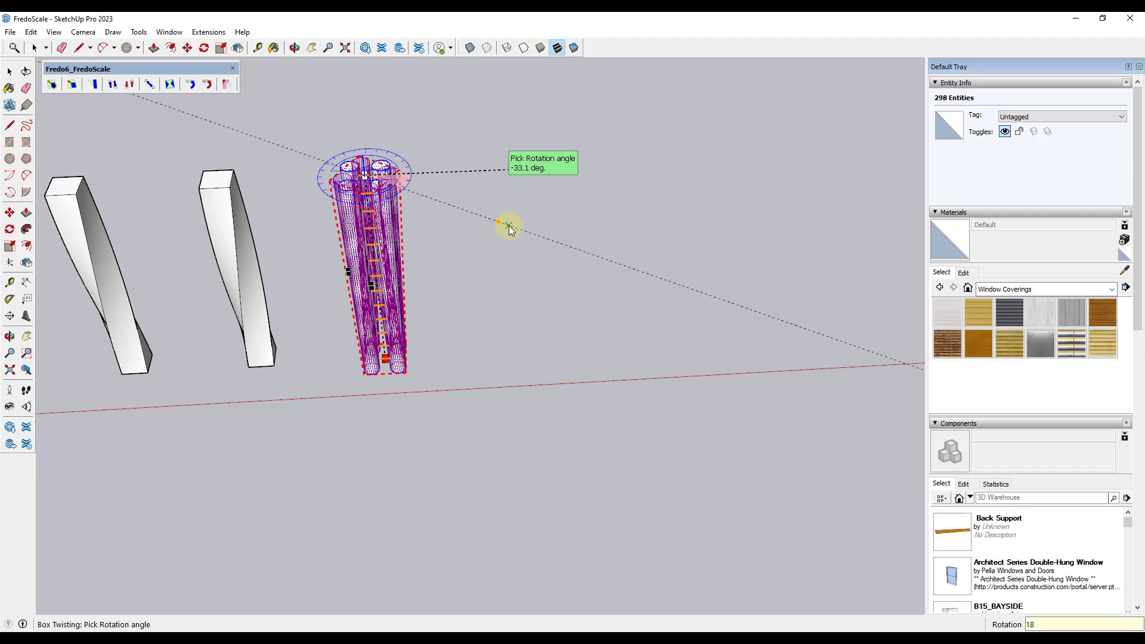
{"action": "left_click", "coordinate": [510, 225]}
- Examine the intertwined cylinders from several angles
{"action": "middle_click_drag", "start_coordinate": [447, 417], "coordinate": [476, 165]}
{"action": "scroll", "coordinate": [377, 251], "scroll_direction": "up", "scroll_amount": 2}
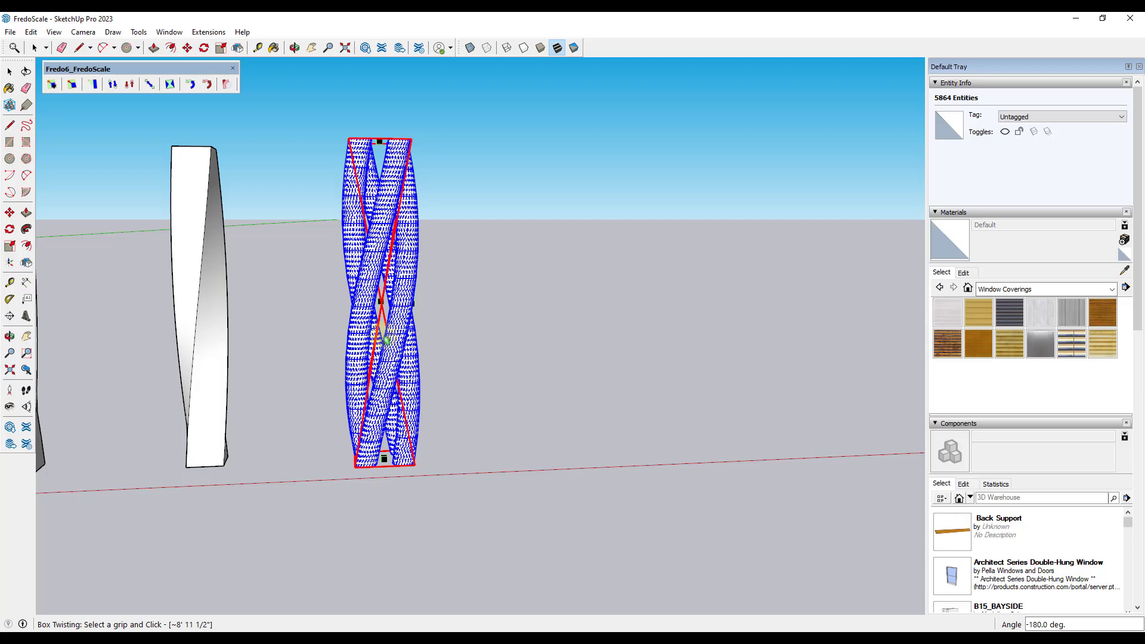
{"action": "middle_click_drag", "start_coordinate": [386, 341], "coordinate": [437, 343]}
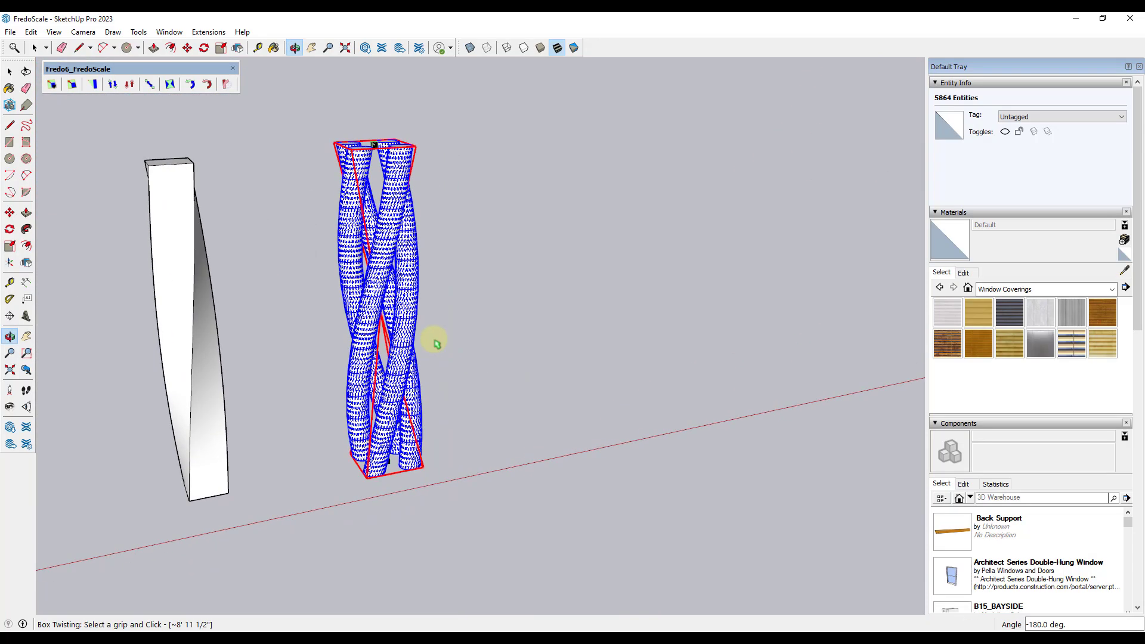
{"action": "scroll", "coordinate": [396, 367], "scroll_direction": "down", "scroll_amount": 2}
{"action": "scroll", "coordinate": [358, 322], "scroll_direction": "up", "scroll_amount": 3}
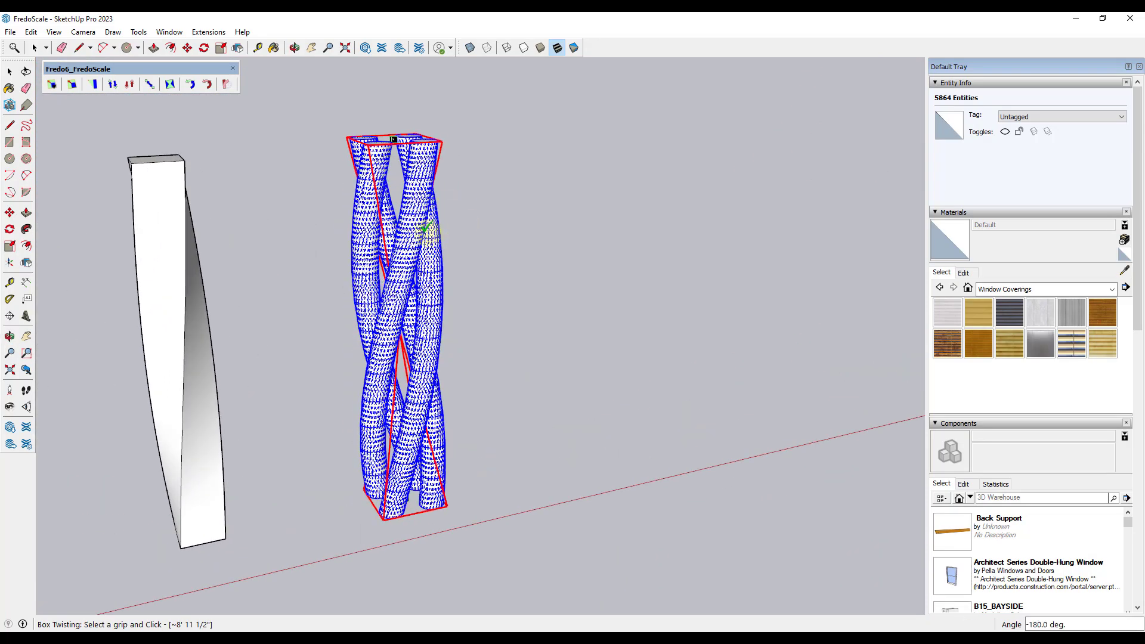
{"action": "middle_click_drag", "start_coordinate": [427, 227], "coordinate": [338, 253]}
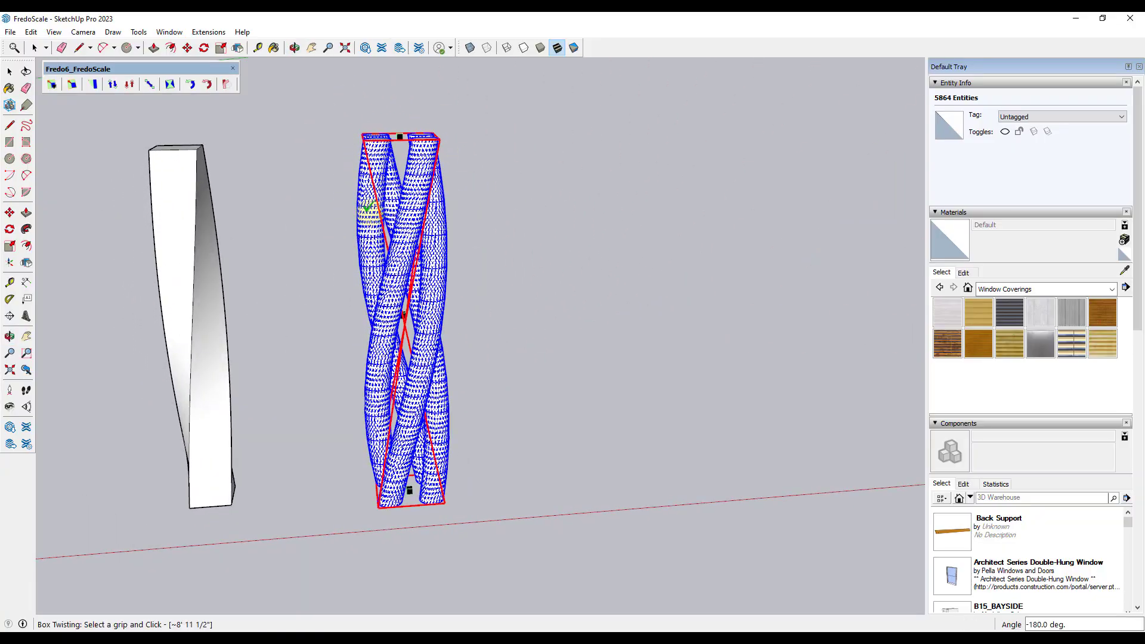
- Inspect the four-strand twist from above and from the front, leaving the Box Twisting tool
{"action": "middle_click_drag", "start_coordinate": [368, 208], "coordinate": [404, 436]}
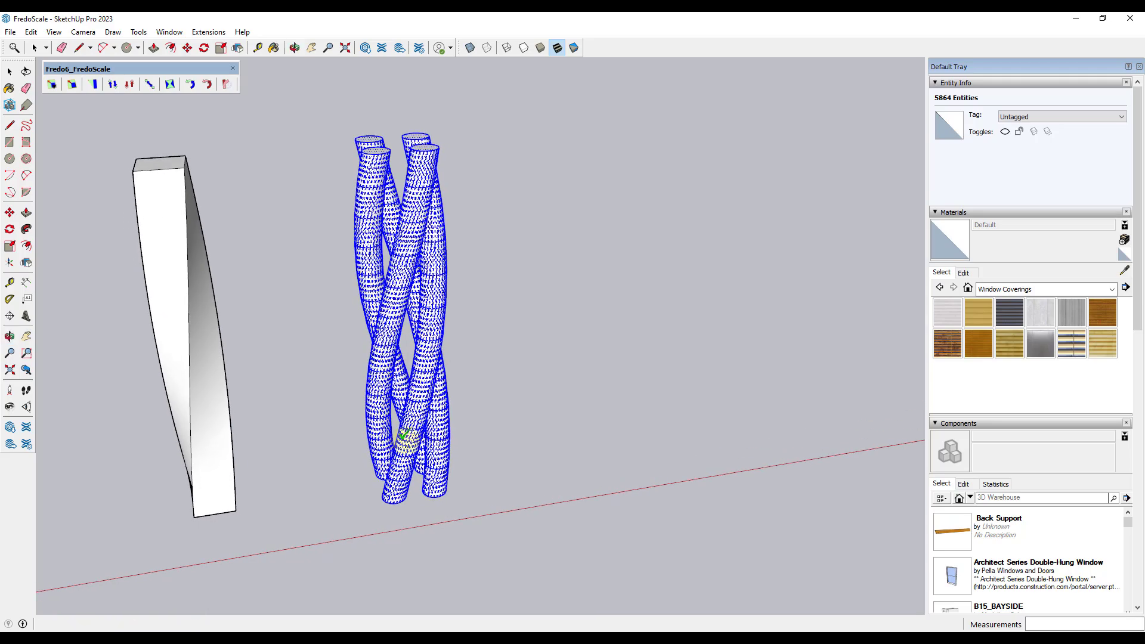
{"action": "scroll", "coordinate": [495, 498], "scroll_direction": "down", "scroll_amount": 1}
{"action": "middle_click_drag", "start_coordinate": [513, 499], "coordinate": [465, 380]}
{"action": "key", "text": "space"}
{"action": "scroll", "coordinate": [465, 378], "scroll_direction": "down", "scroll_amount": 2}
{"action": "scroll", "coordinate": [452, 358], "scroll_direction": "up", "scroll_amount": 4}
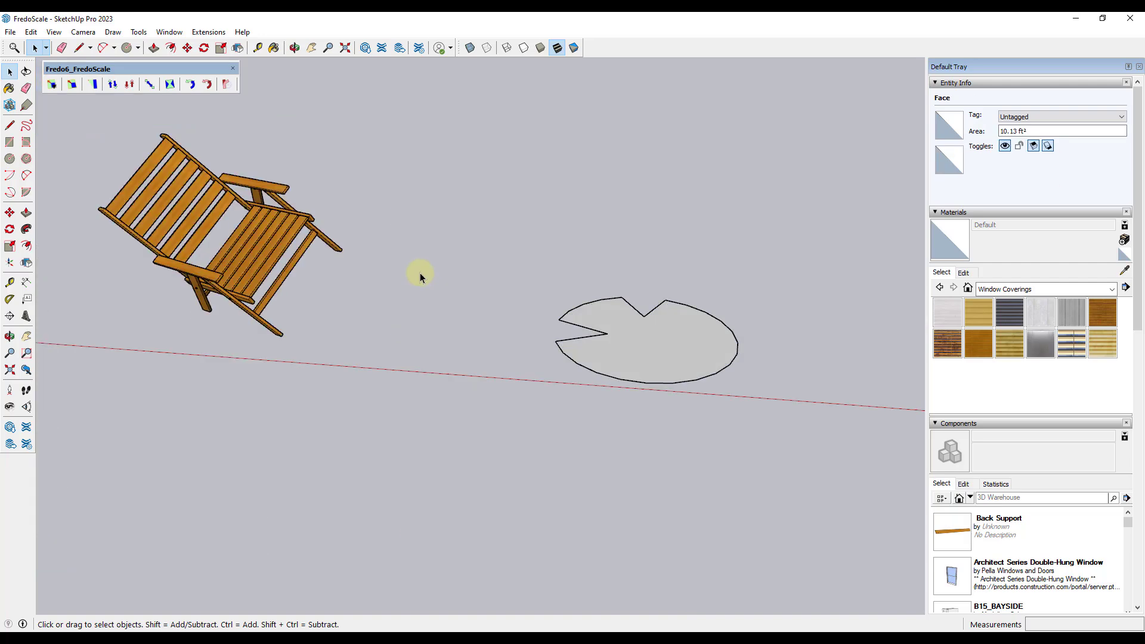
{"action": "left_click", "coordinate": [417, 274]}
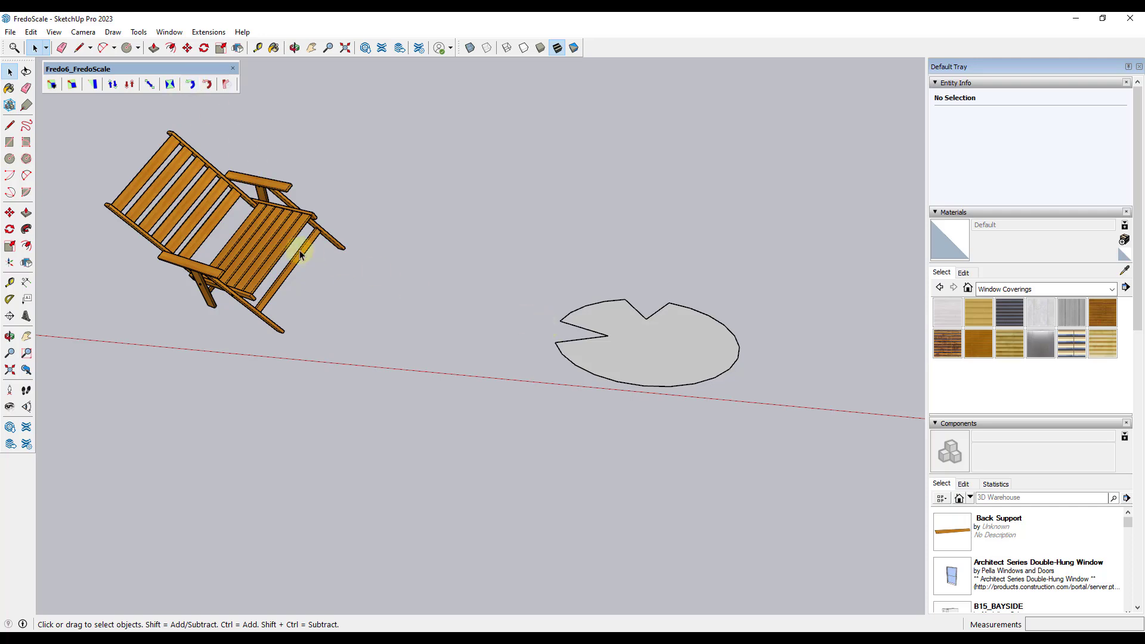
- Select the tilted wood deck chair component
{"action": "middle_click_drag", "start_coordinate": [299, 251], "coordinate": [279, 249]}
{"action": "left_click", "coordinate": [277, 249]}
{"action": "scroll", "coordinate": [242, 242], "scroll_direction": "up", "scroll_amount": 3}
{"action": "scroll", "coordinate": [377, 230], "scroll_direction": "down", "scroll_amount": 3}
{"action": "scroll", "coordinate": [259, 172], "scroll_direction": "up", "scroll_amount": 2}
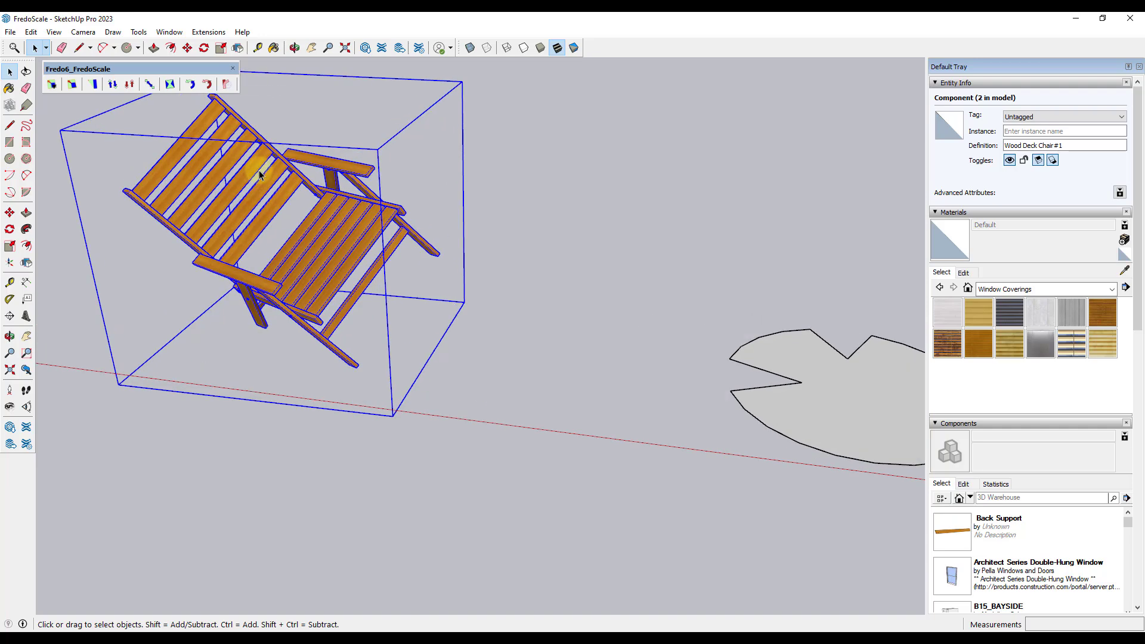
{"action": "scroll", "coordinate": [435, 255], "scroll_direction": "down", "scroll_amount": 2}
{"action": "scroll", "coordinate": [349, 229], "scroll_direction": "up", "scroll_amount": 1}
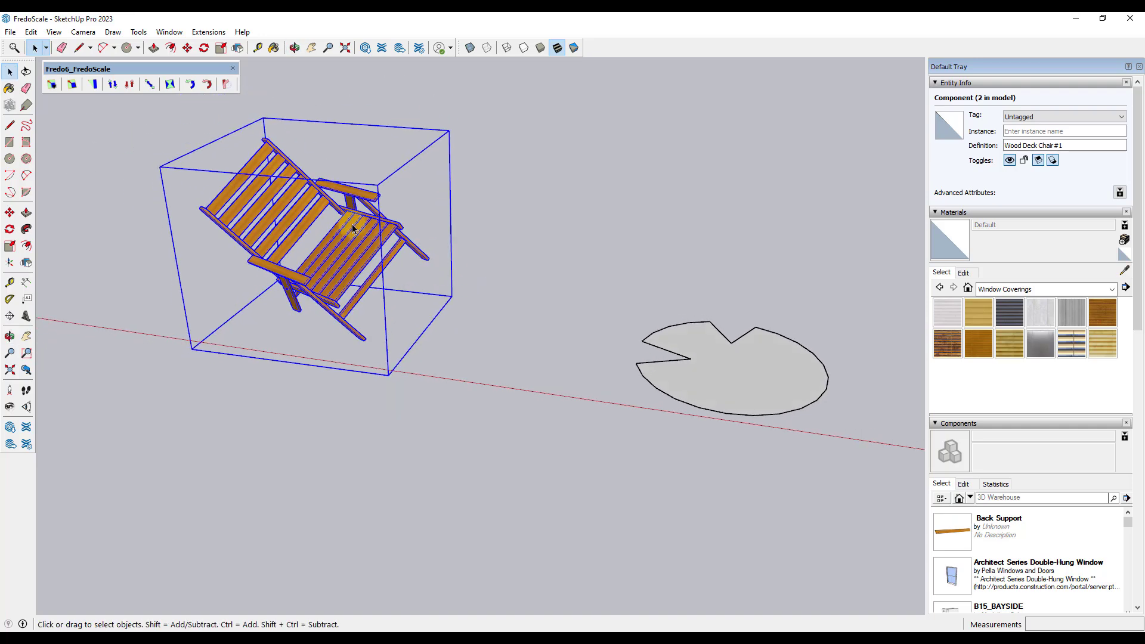
- Try rotating the tilted deck chair with the standard Rotate tool around a point on its backrest
{"action": "key", "text": "q"}
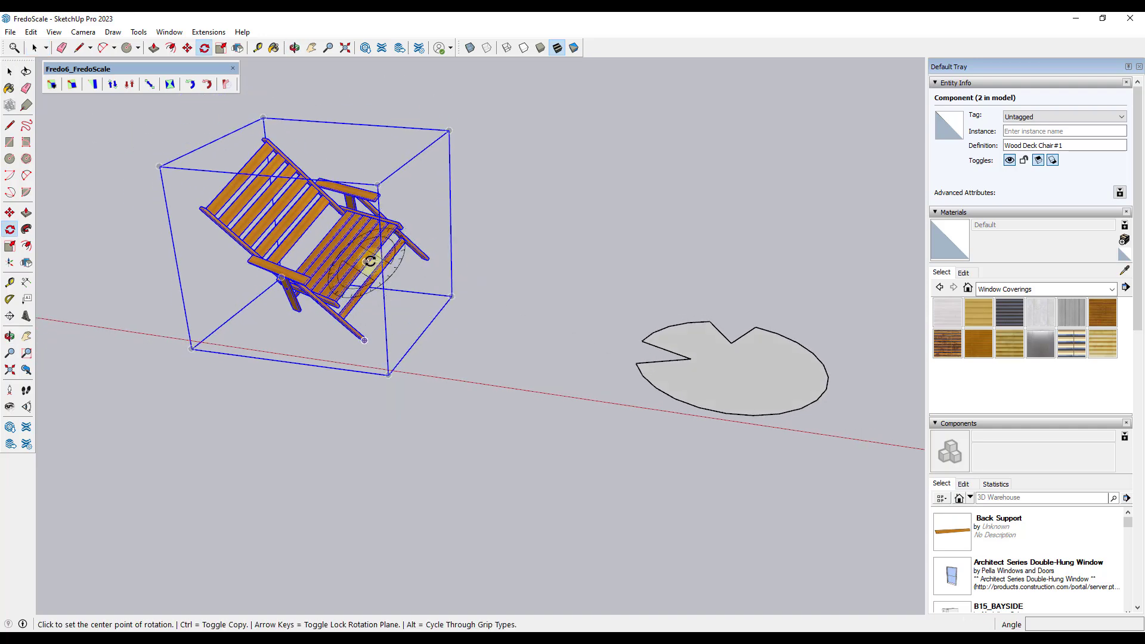
{"action": "scroll", "coordinate": [352, 269], "scroll_direction": "up", "scroll_amount": 6}
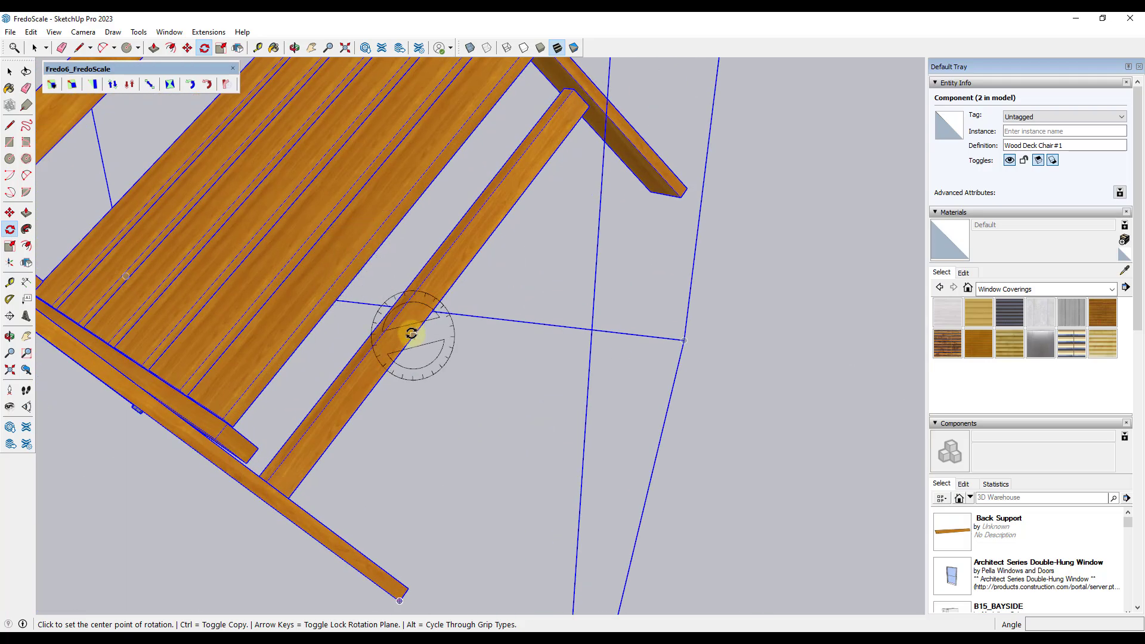
{"action": "scroll", "coordinate": [417, 322], "scroll_direction": "down", "scroll_amount": 5}
{"action": "scroll", "coordinate": [315, 183], "scroll_direction": "up", "scroll_amount": 2}
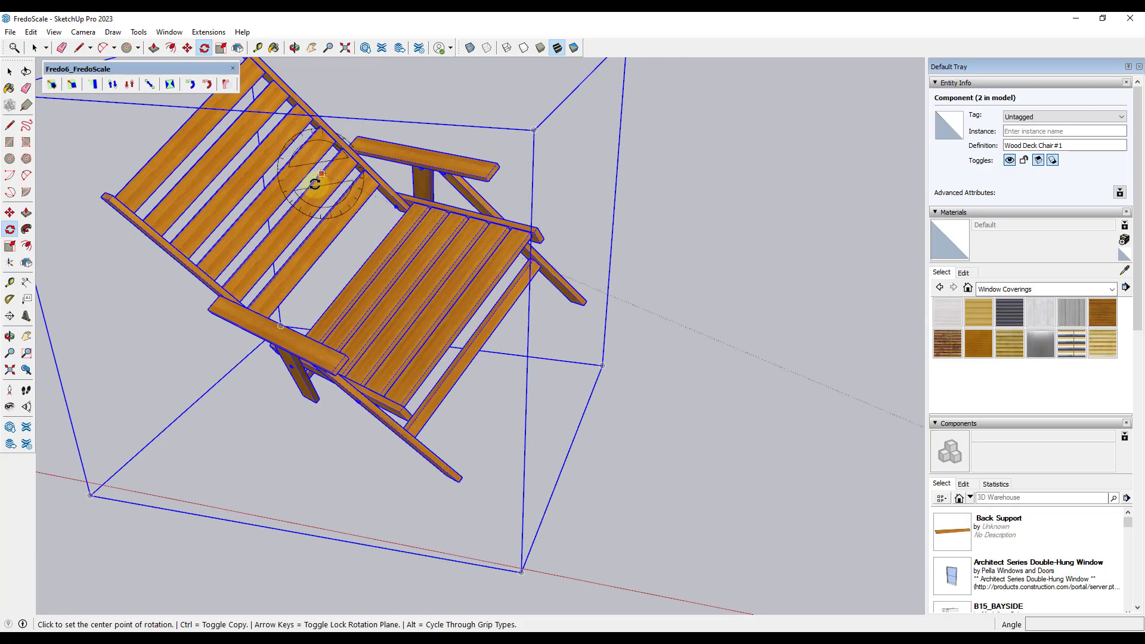
{"action": "middle_click_drag", "start_coordinate": [317, 192], "coordinate": [288, 164]}
{"action": "left_click", "coordinate": [303, 225]}
{"action": "left_click", "coordinate": [430, 94]}
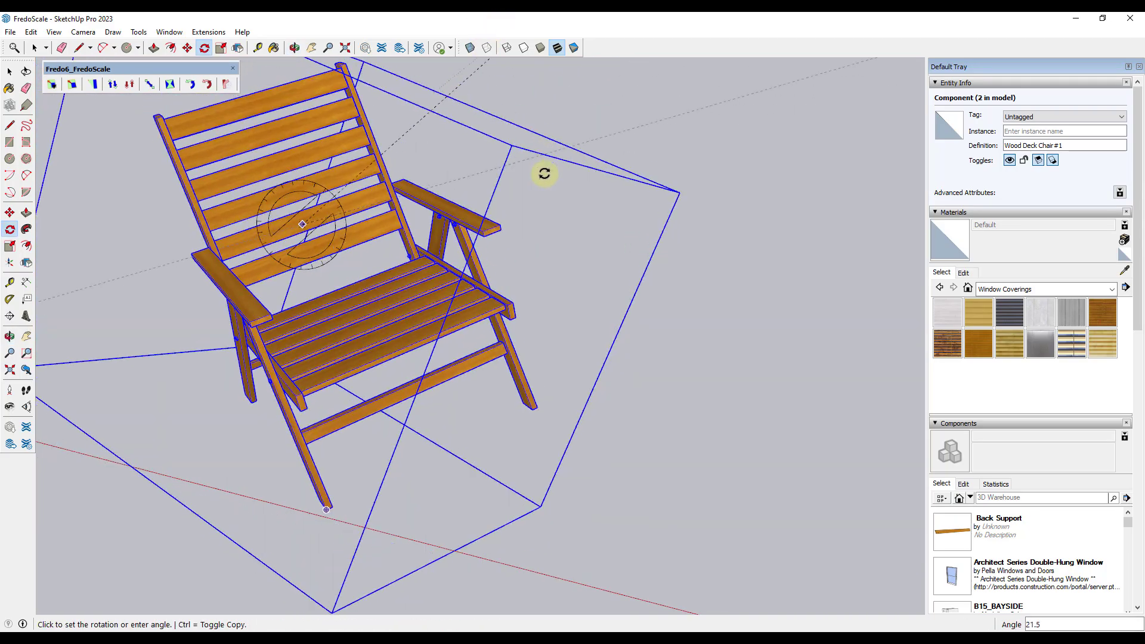
{"action": "left_click", "coordinate": [563, 257]}
{"action": "key", "text": "space"}
- Rotate the deck chair by about -34 degrees around its front-to-back axis with Box Rotation so that it stands level
{"action": "scroll", "coordinate": [606, 243], "scroll_direction": "down", "scroll_amount": 3}
{"action": "scroll", "coordinate": [695, 218], "scroll_direction": "up", "scroll_amount": 1}
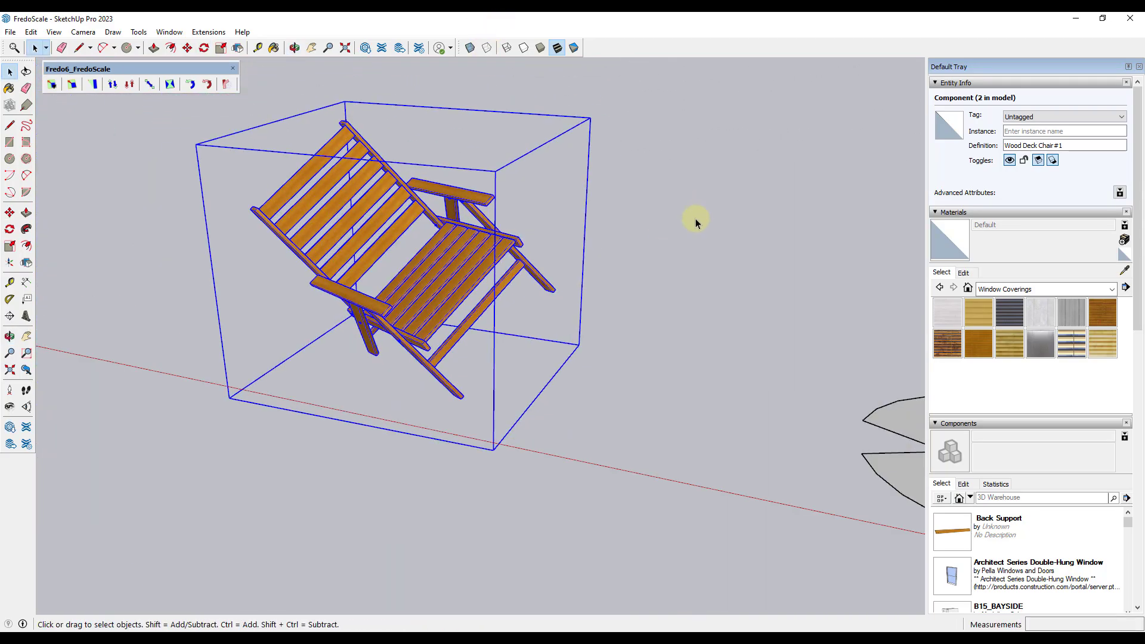
{"action": "left_click", "coordinate": [190, 85]}
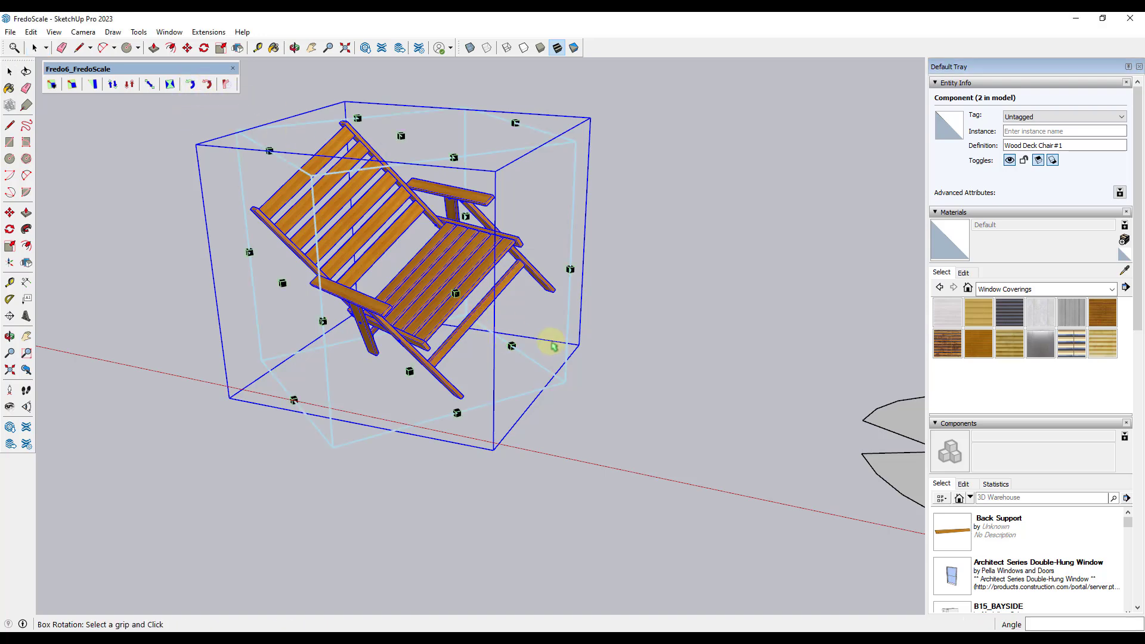
{"action": "middle_click_drag", "start_coordinate": [555, 346], "coordinate": [256, 283]}
{"action": "middle_click_drag", "start_coordinate": [389, 321], "coordinate": [462, 326]}
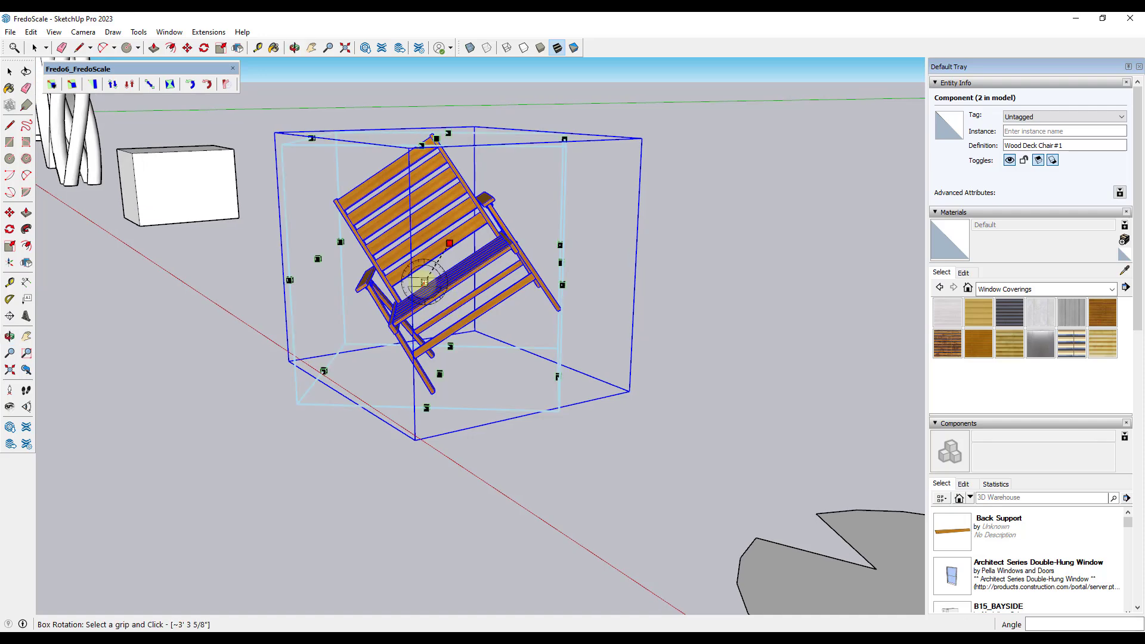
{"action": "mouse_move", "coordinate": [425, 283]}
{"action": "middle_mouse_down"}
{"action": "mouse_move", "coordinate": [445, 261]}
{"action": "mouse_move", "coordinate": [433, 244]}
{"action": "middle_mouse_up"}
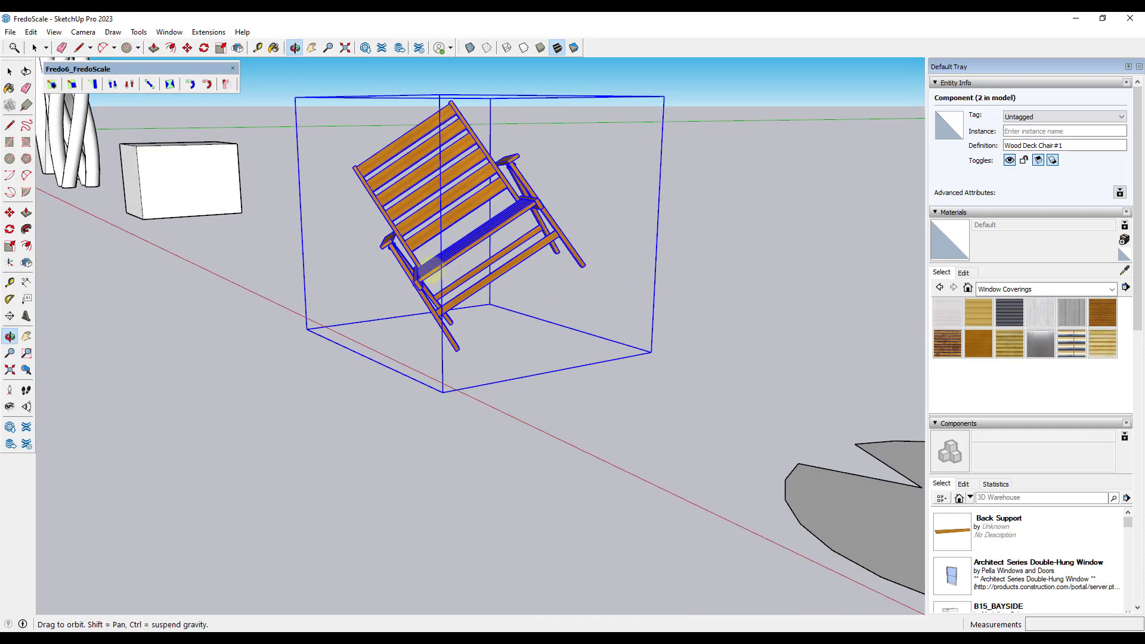
{"action": "left_click", "coordinate": [452, 237]}
{"action": "left_click", "coordinate": [642, 122]}
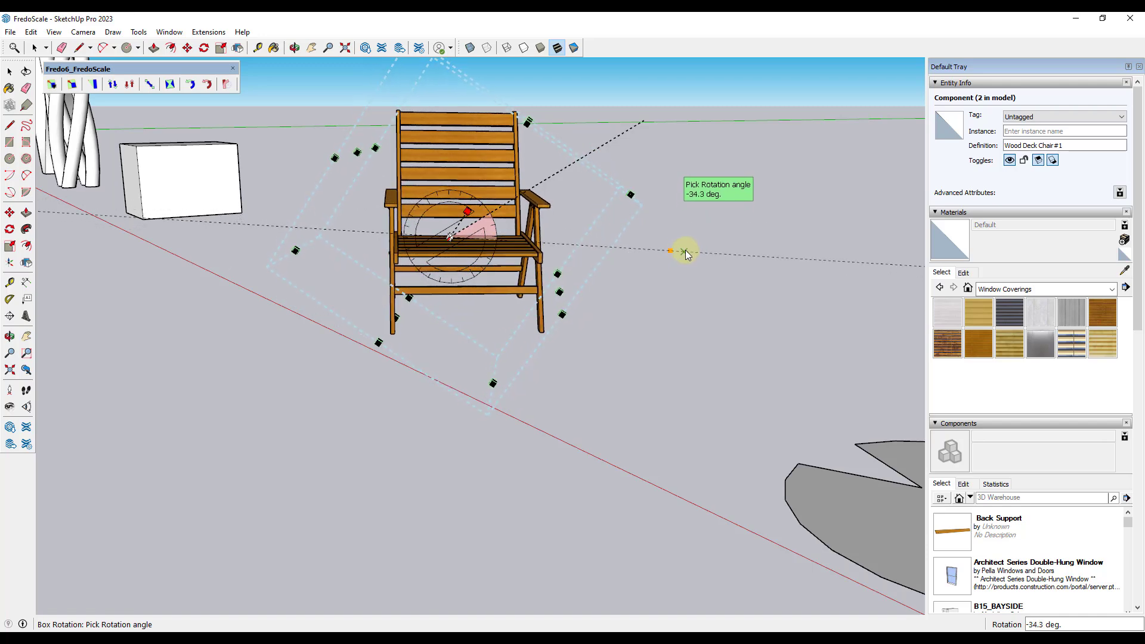
{"action": "left_click", "coordinate": [688, 252]}
- Refit the Box Rotation box to the levelled chair and turn it by -63.7 degrees around its vertical axis
{"action": "middle_click_drag", "start_coordinate": [502, 230], "coordinate": [480, 310]}
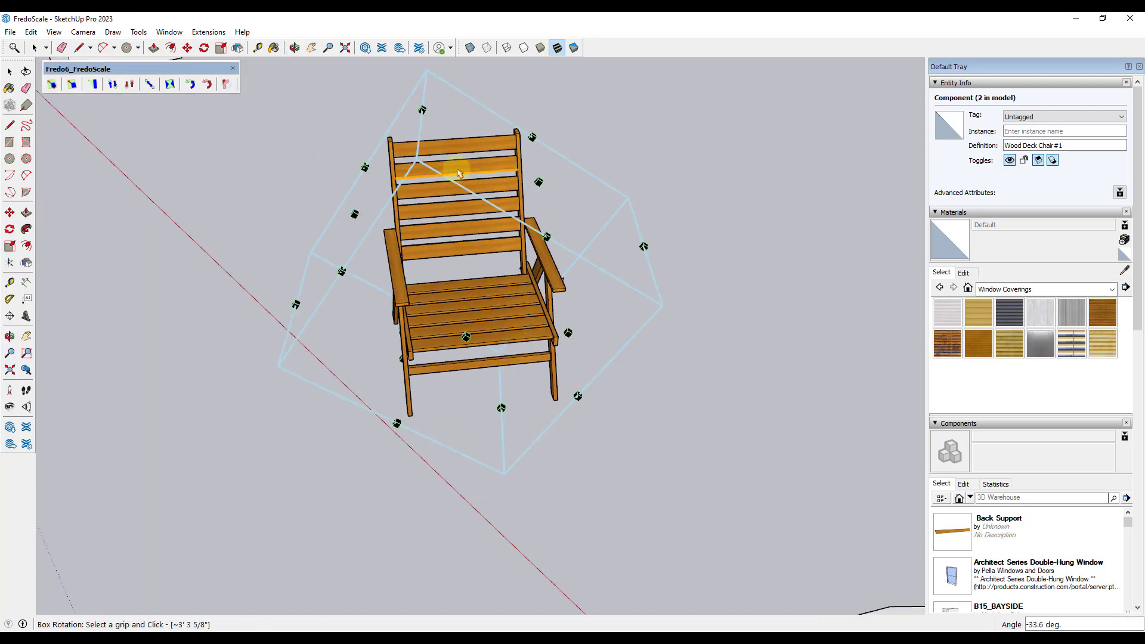
{"action": "left_click", "coordinate": [183, 90]}
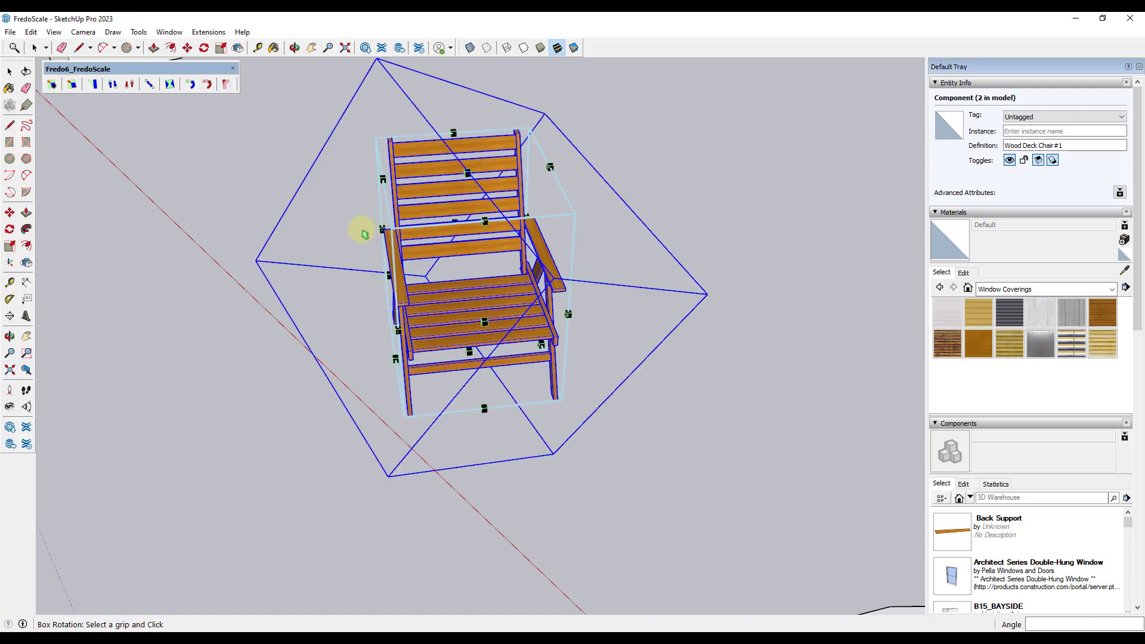
{"action": "left_click", "coordinate": [468, 173]}
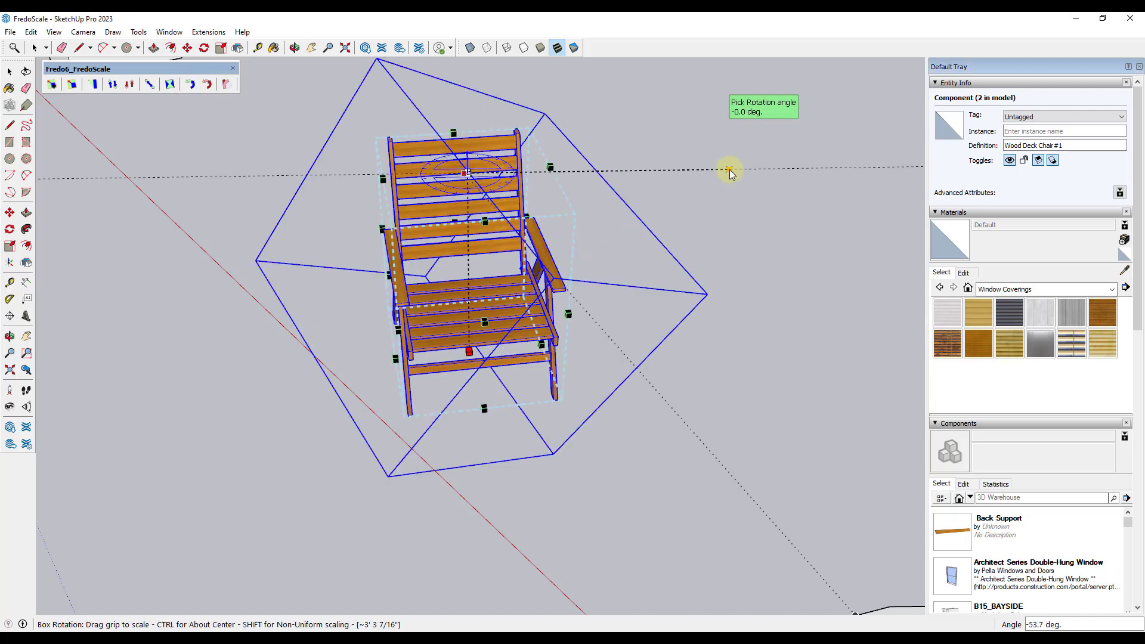
{"action": "left_click", "coordinate": [704, 373]}
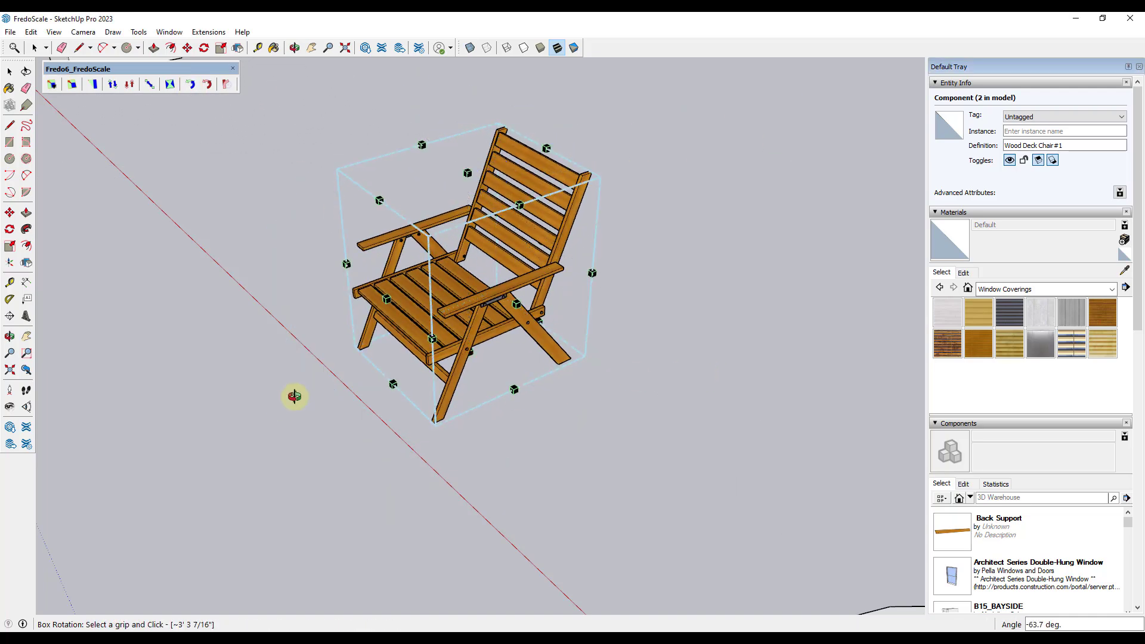
- Examine the reoriented deck chair from the front, leaving Box Rotation and clearing the selection
{"action": "middle_click_drag", "start_coordinate": [294, 396], "coordinate": [697, 259]}
{"action": "scroll", "coordinate": [733, 249], "scroll_direction": "up", "scroll_amount": 2}
{"action": "scroll", "coordinate": [464, 390], "scroll_direction": "down", "scroll_amount": 2}
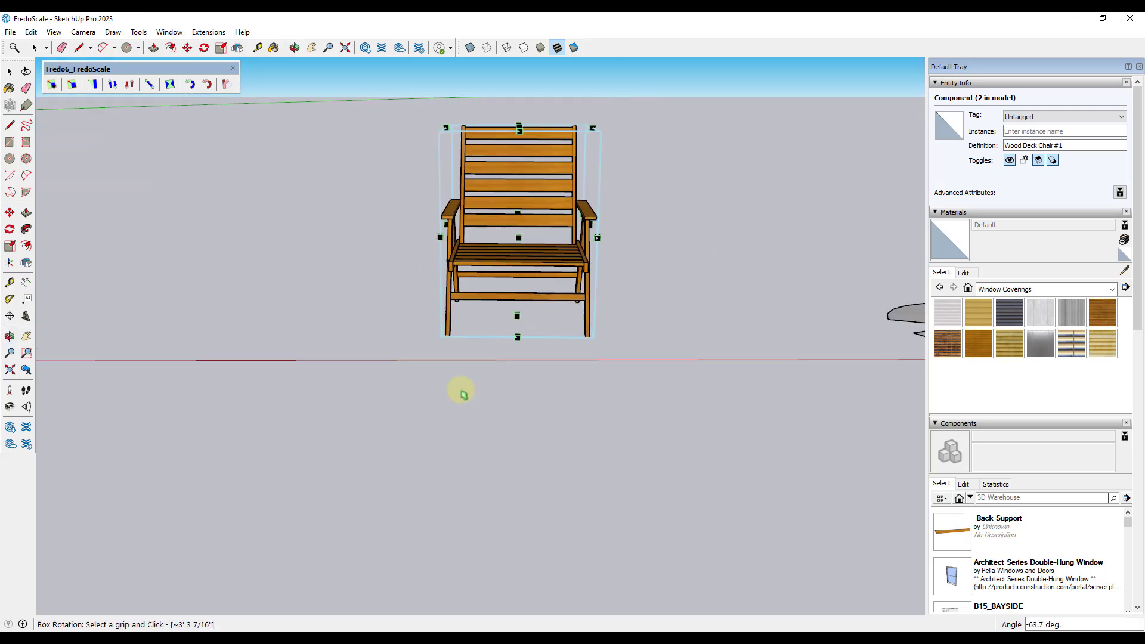
{"action": "scroll", "coordinate": [581, 182], "scroll_direction": "up", "scroll_amount": 2}
{"action": "scroll", "coordinate": [431, 232], "scroll_direction": "down", "scroll_amount": 2}
{"action": "scroll", "coordinate": [443, 183], "scroll_direction": "up", "scroll_amount": 2}
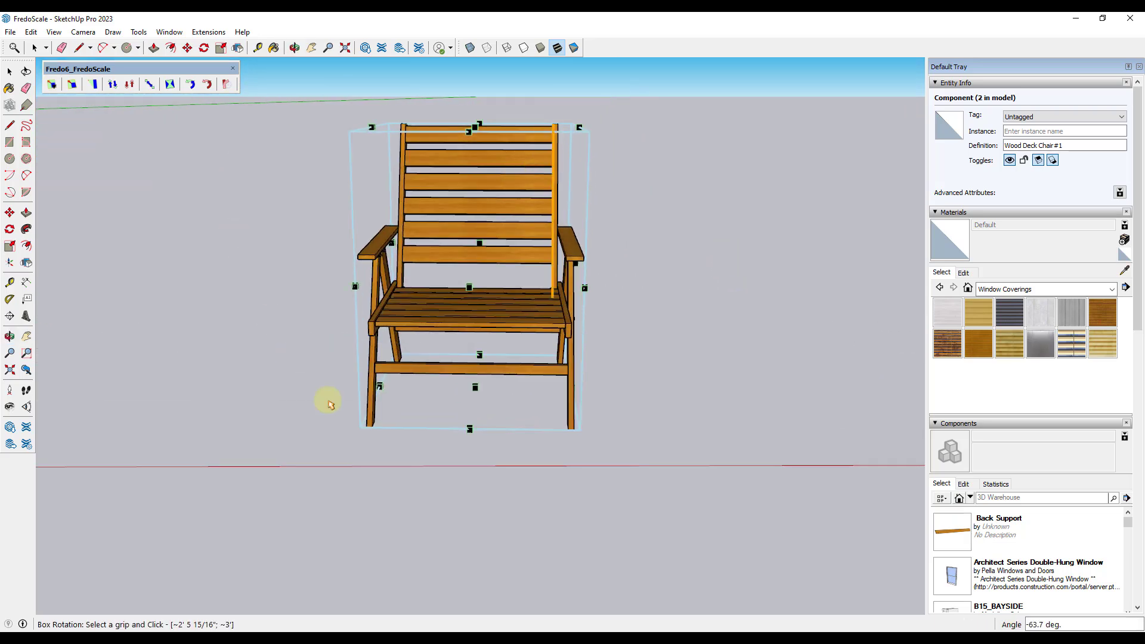
{"action": "key", "text": "space"}
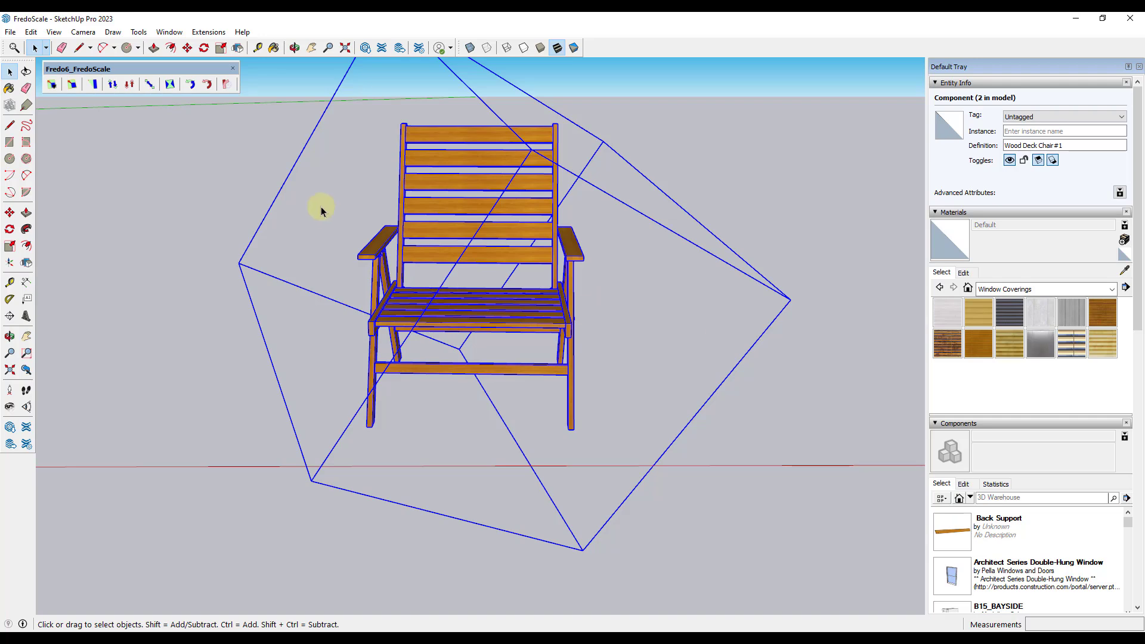
{"action": "scroll", "coordinate": [439, 262], "scroll_direction": "down", "scroll_amount": 2}
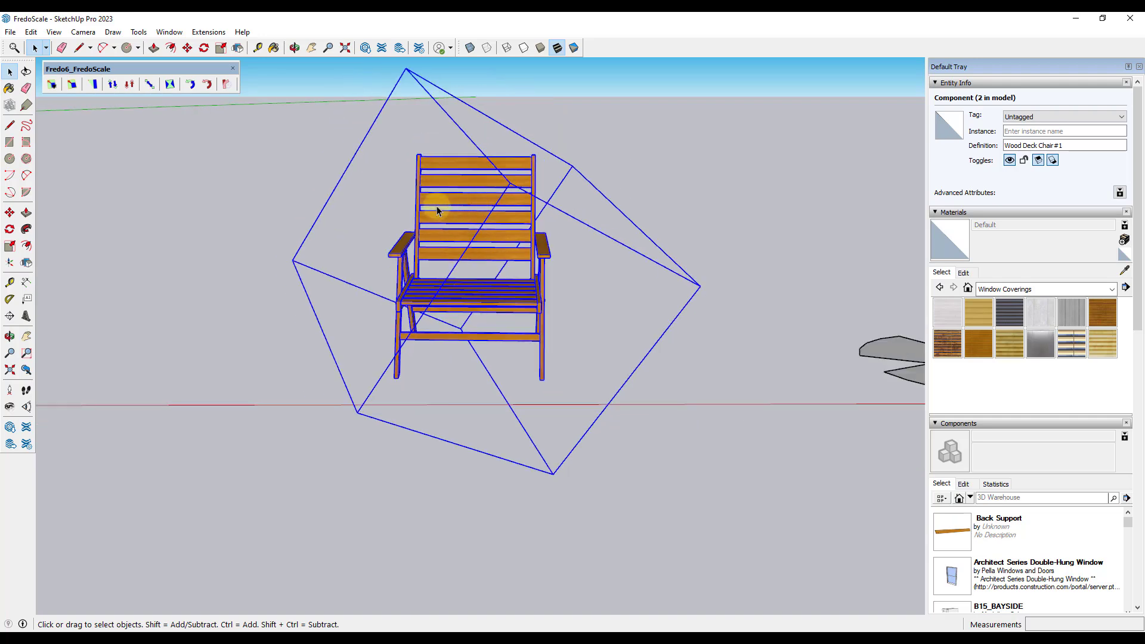
{"action": "scroll", "coordinate": [437, 210], "scroll_direction": "down", "scroll_amount": 1}
{"action": "middle_click_drag", "start_coordinate": [440, 251], "coordinate": [455, 281]}
{"action": "double_click", "coordinate": [456, 281]}
{"action": "left_click", "coordinate": [794, 269]}
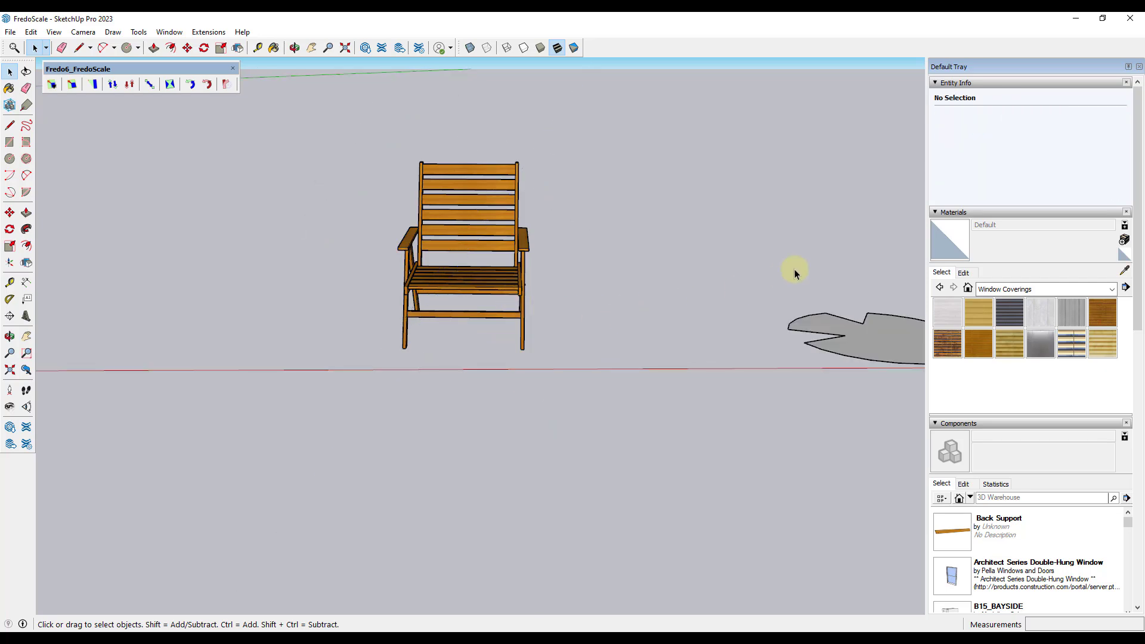
{"action": "scroll", "coordinate": [471, 199], "scroll_direction": "up", "scroll_amount": 1}
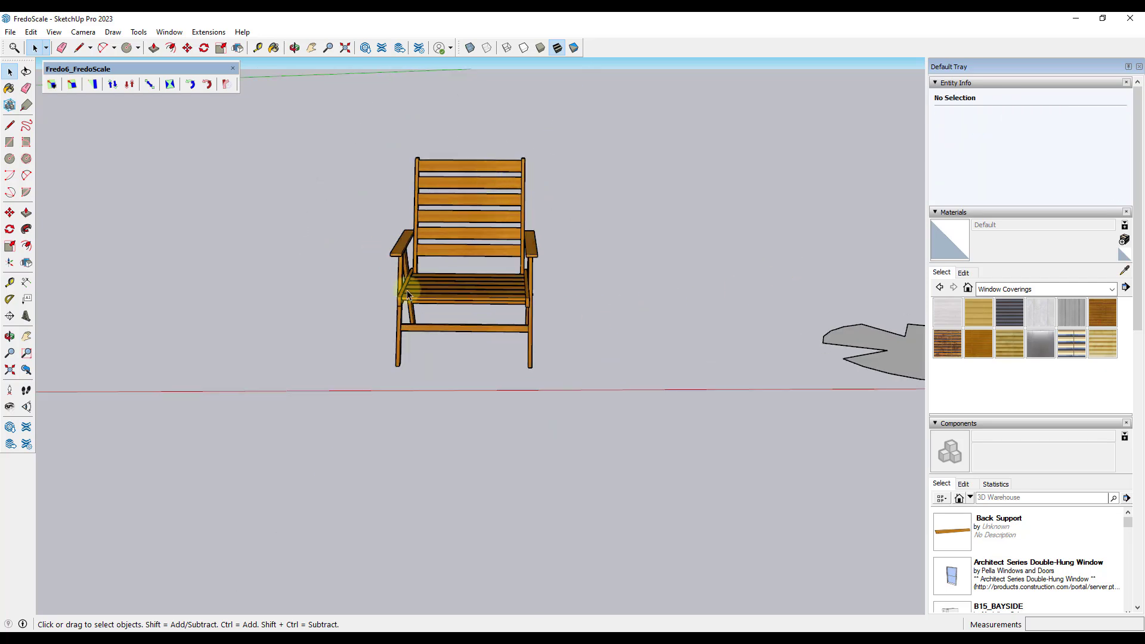
{"action": "scroll", "coordinate": [358, 269], "scroll_direction": "down", "scroll_amount": 1}
{"action": "scroll", "coordinate": [136, 196], "scroll_direction": "down", "scroll_amount": 3}
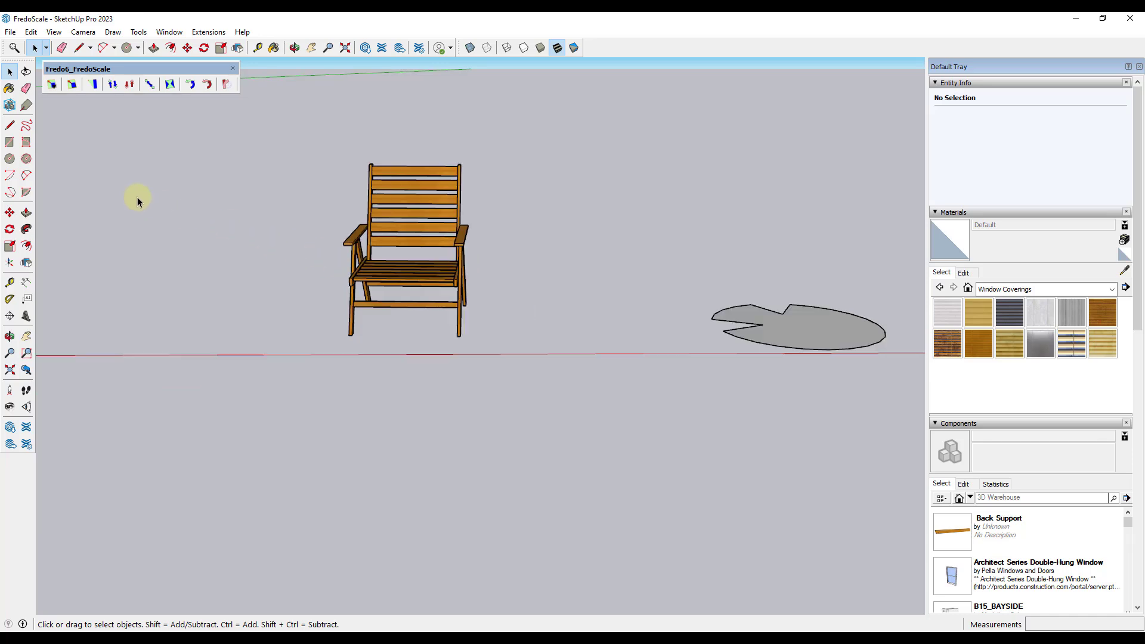
- Select the notched circular face together with its edges
{"action": "double_click", "coordinate": [500, 270]}
{"action": "middle_click_drag", "start_coordinate": [504, 279], "coordinate": [526, 427]}
{"action": "scroll", "coordinate": [533, 290], "scroll_direction": "up", "scroll_amount": 4}
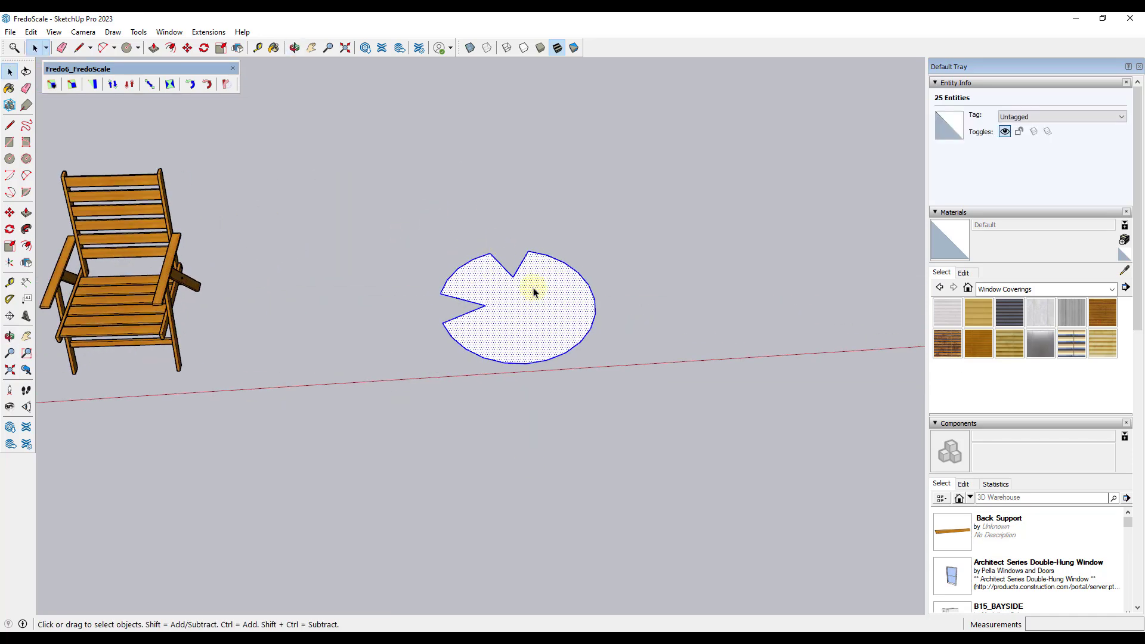
{"action": "middle_click_drag", "start_coordinate": [535, 291], "coordinate": [501, 313]}
{"action": "key", "text": "q"}
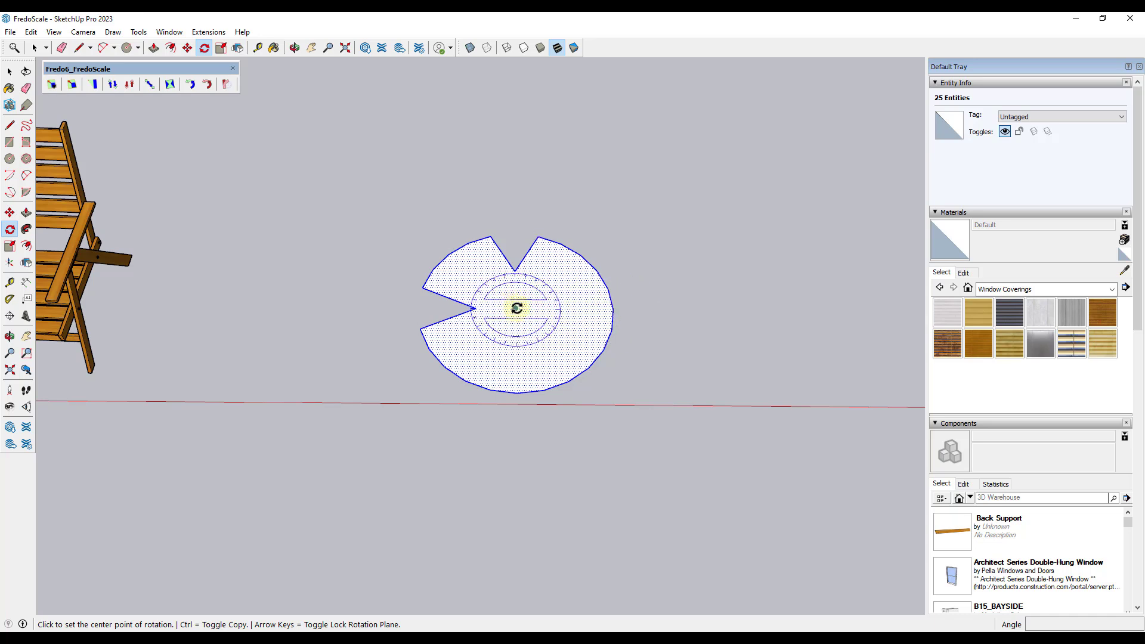
{"action": "key", "text": "space"}
{"action": "scroll", "coordinate": [738, 379], "scroll_direction": "up", "scroll_amount": 3}
{"action": "scroll", "coordinate": [507, 362], "scroll_direction": "down", "scroll_amount": 2}
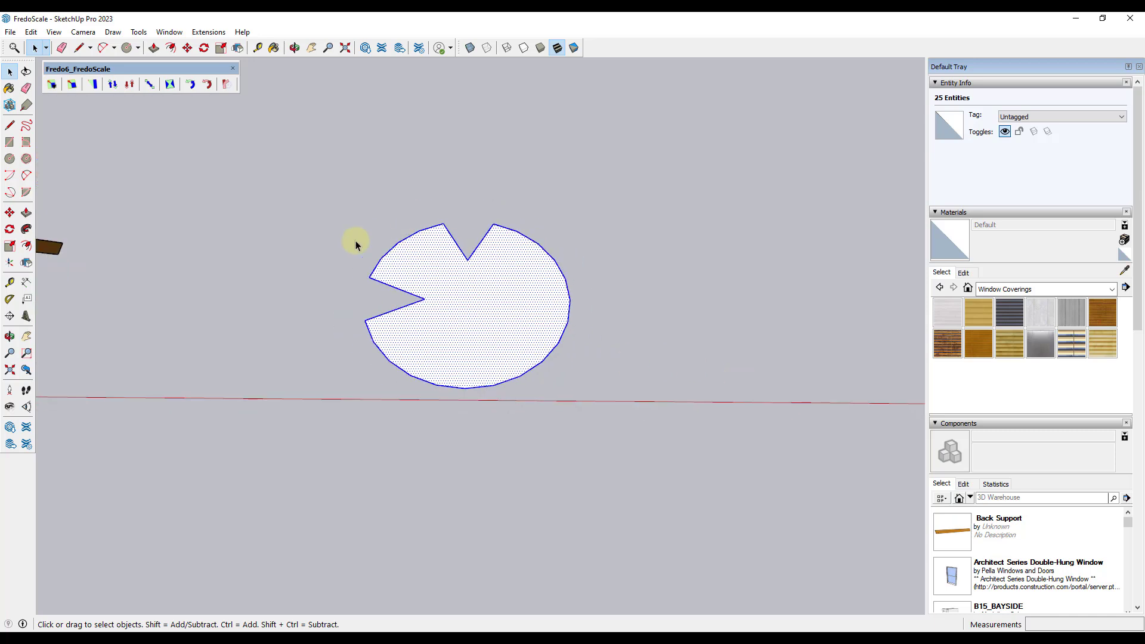
- Rotate the notched circular face by about -5.4 degrees around its centre with Box Rotation
{"action": "left_click", "coordinate": [189, 86]}
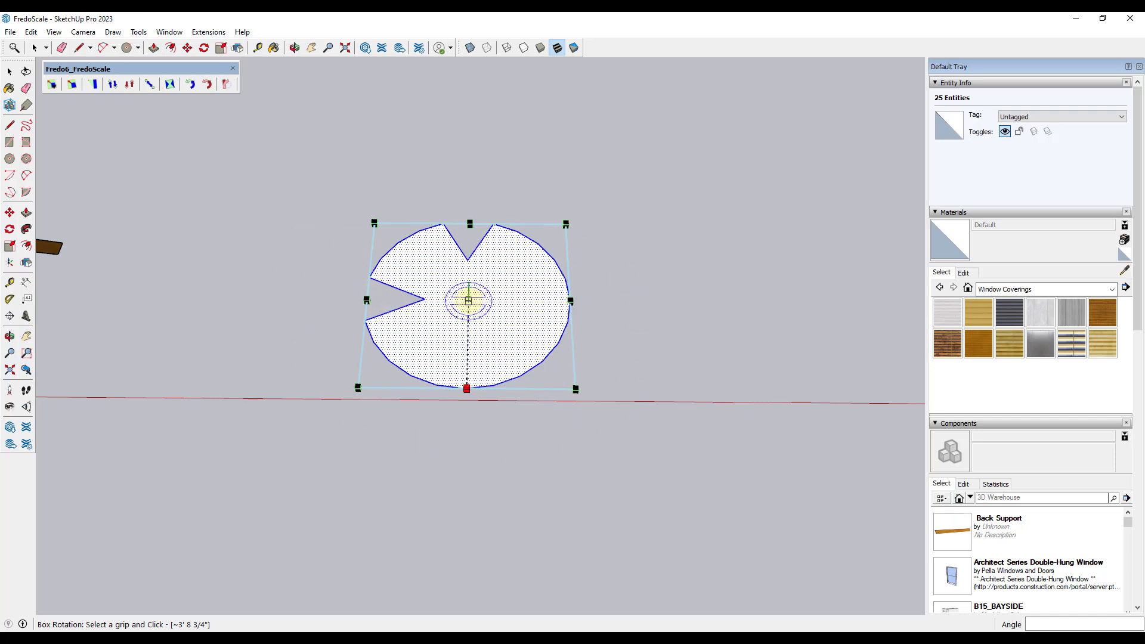
{"action": "left_click", "coordinate": [468, 301]}
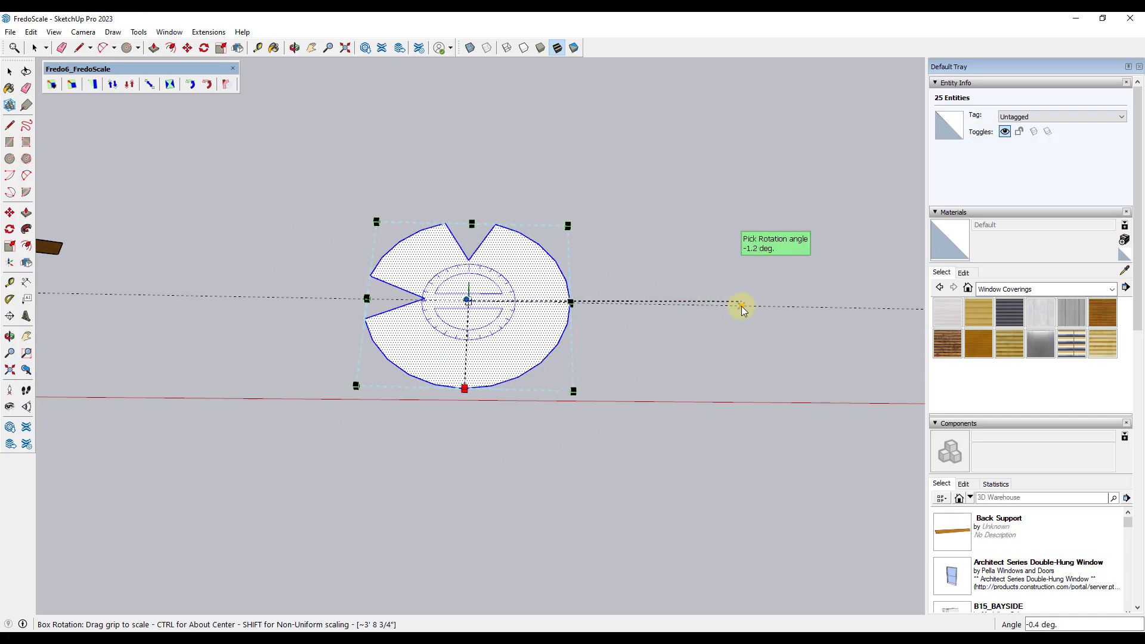
{"action": "left_click", "coordinate": [742, 309]}
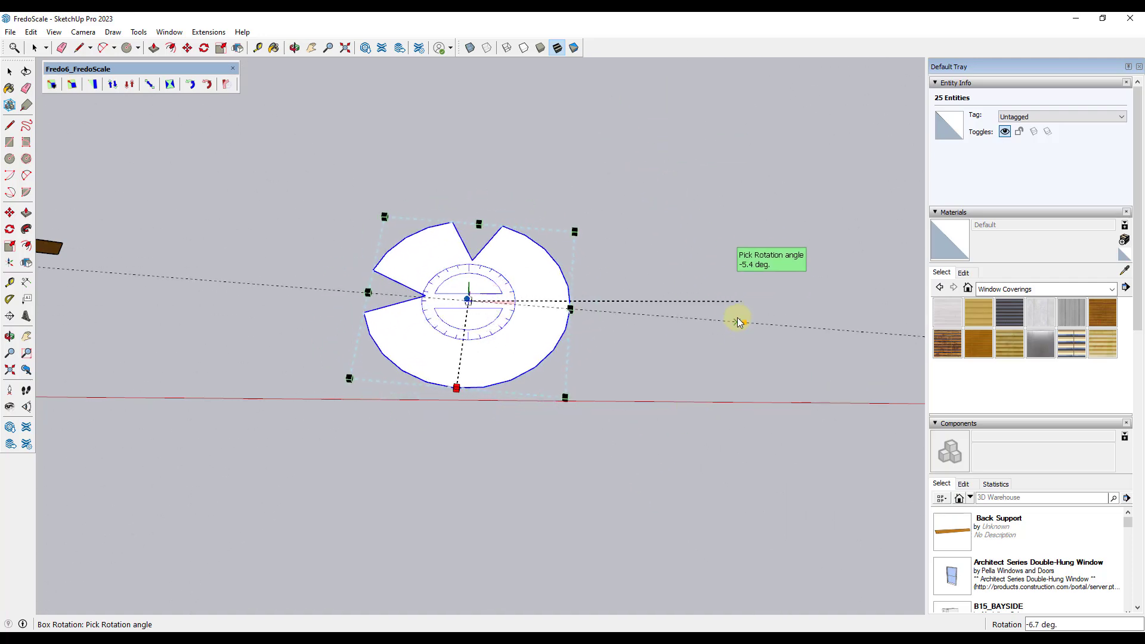
{"action": "left_click", "coordinate": [720, 320]}
{"action": "key", "text": "space"}
- Rotate the notched face slightly with Box Rotation, pivoting on the upper-right corner of its bounding box
{"action": "left_click", "coordinate": [190, 87]}
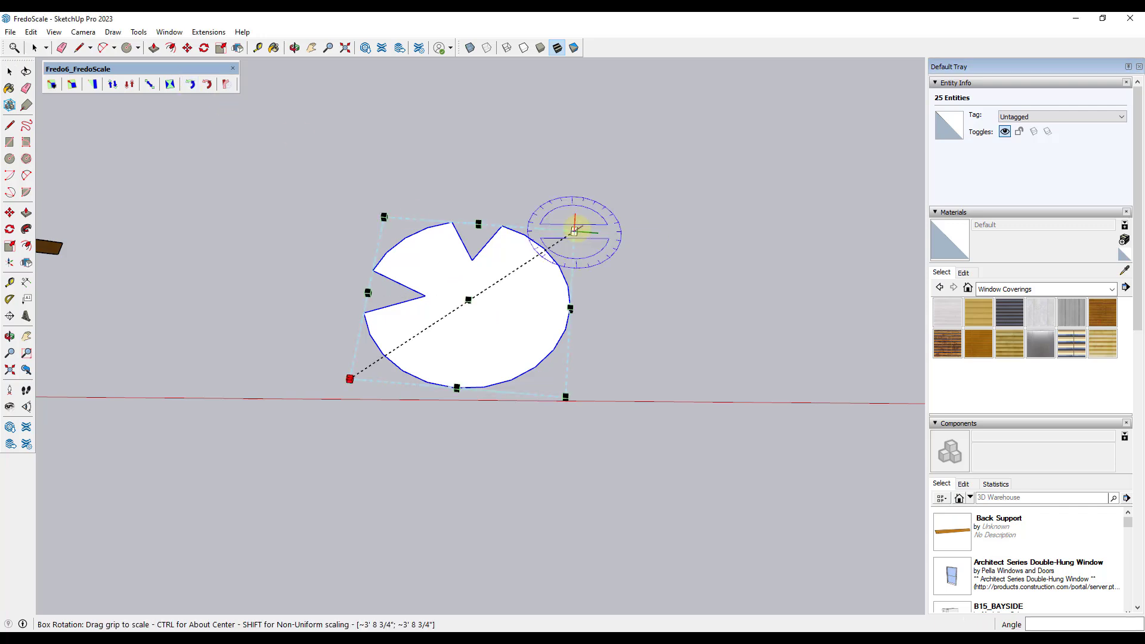
{"action": "left_click", "coordinate": [350, 380]}
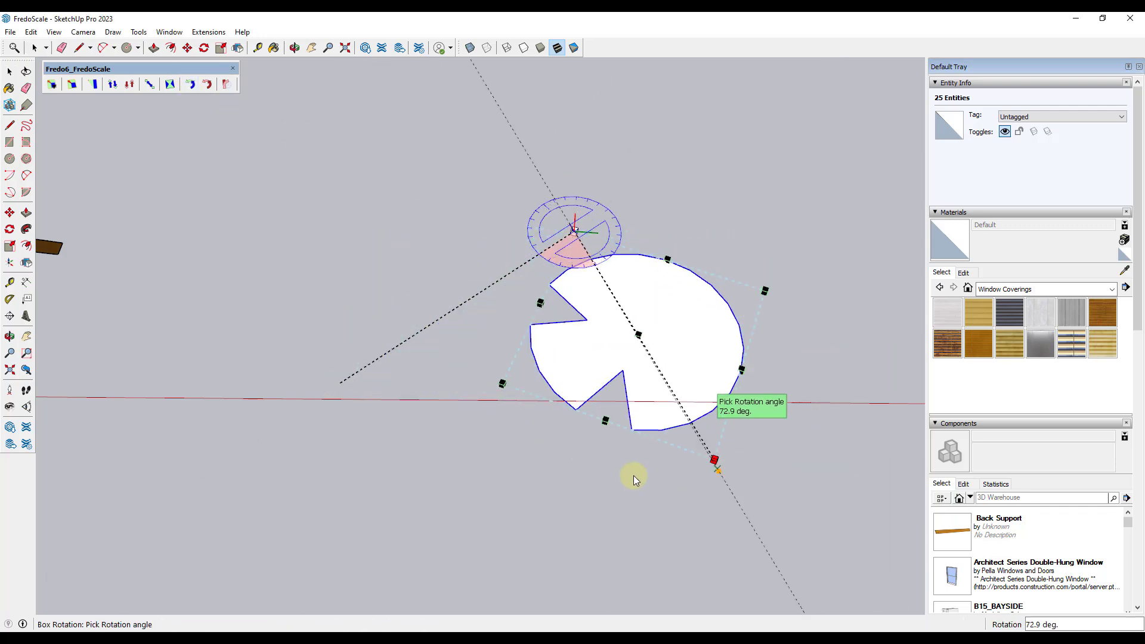
{"action": "left_click", "coordinate": [440, 314]}
{"action": "key", "text": "space"}
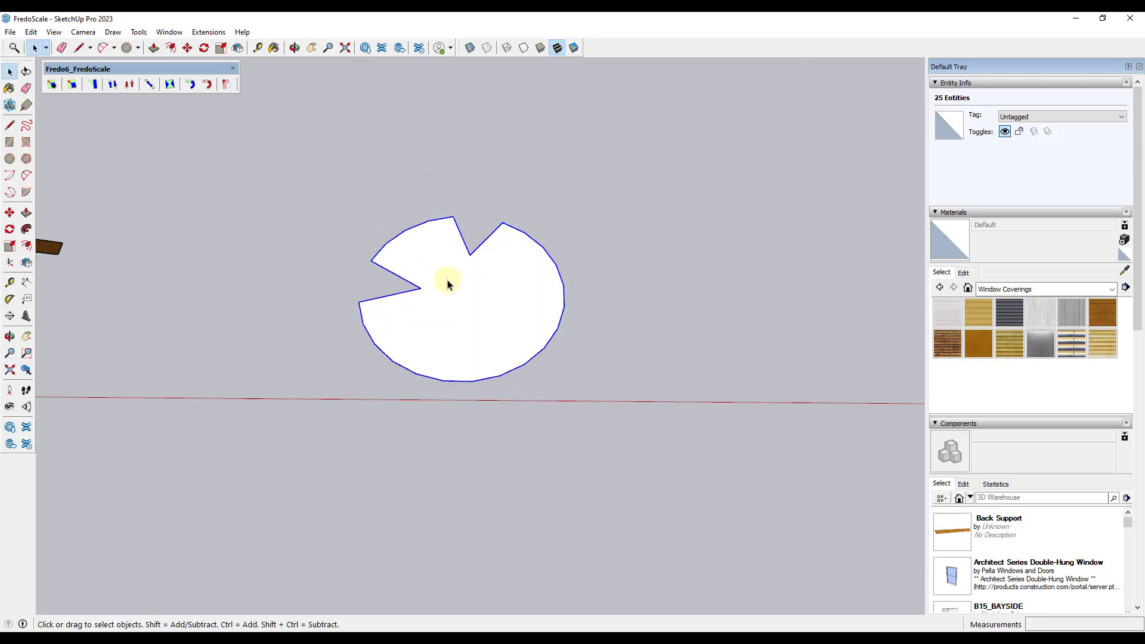
- Rotate the notched face slightly with Box Rotation, using the left-side midpoint grip and pivoting on the opposite side of its bounding box
{"action": "left_click", "coordinate": [185, 87]}
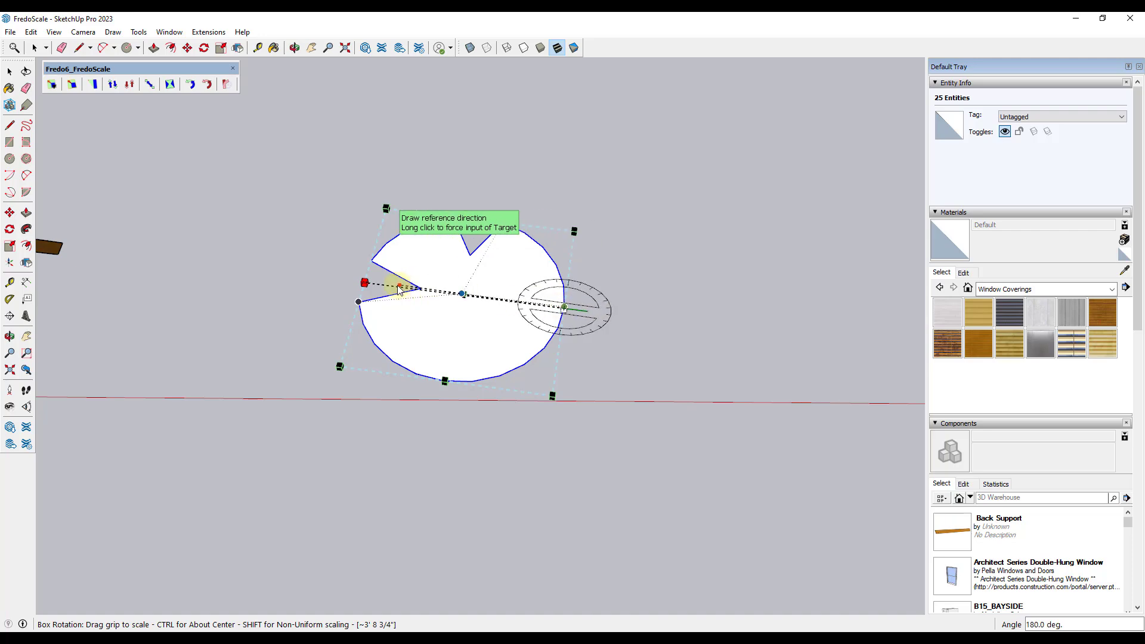
{"action": "left_click", "coordinate": [365, 282]}
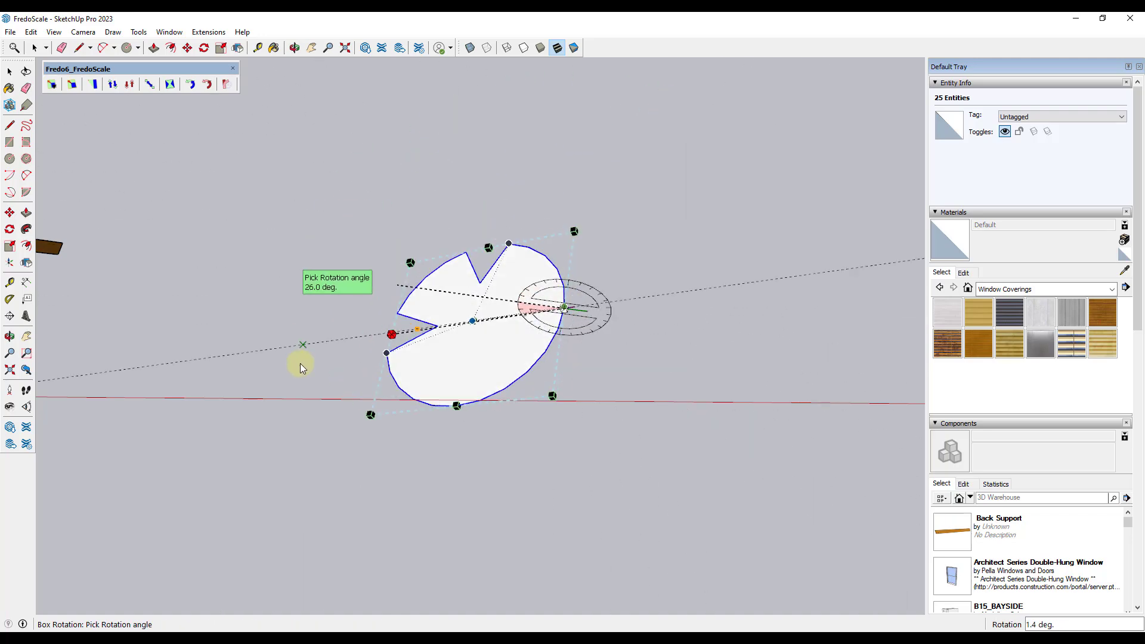
{"action": "left_click", "coordinate": [330, 294]}
{"action": "key", "text": "space"}
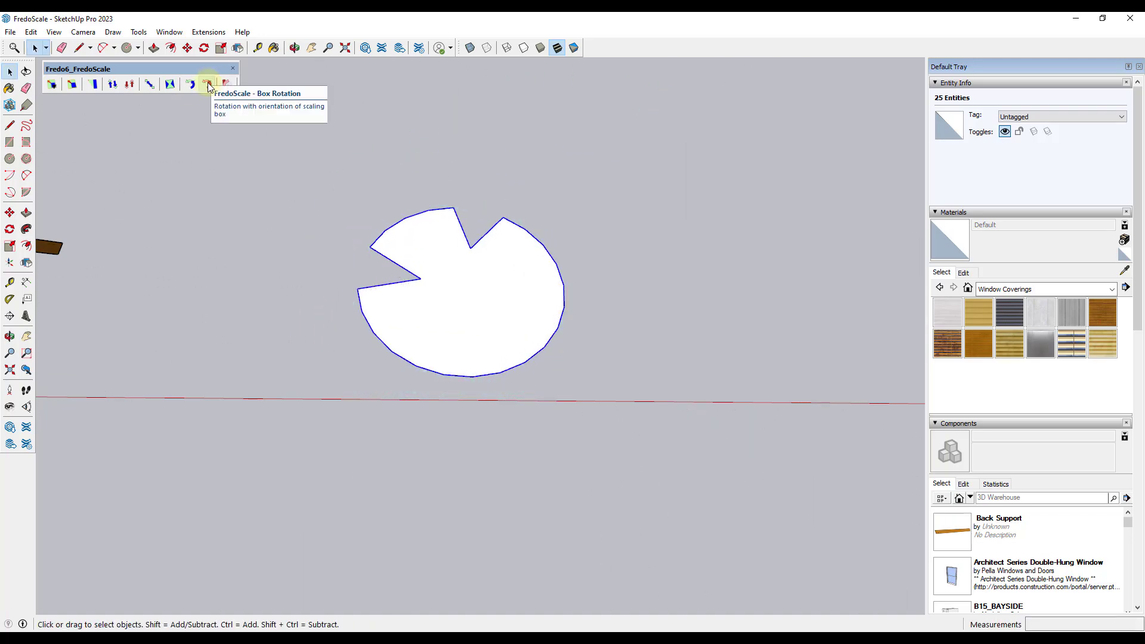
- Rotate the notched face slightly within its own plane, around its centre, using free Rotation with a custom axis and a reference direction
{"action": "left_click", "coordinate": [209, 86]}
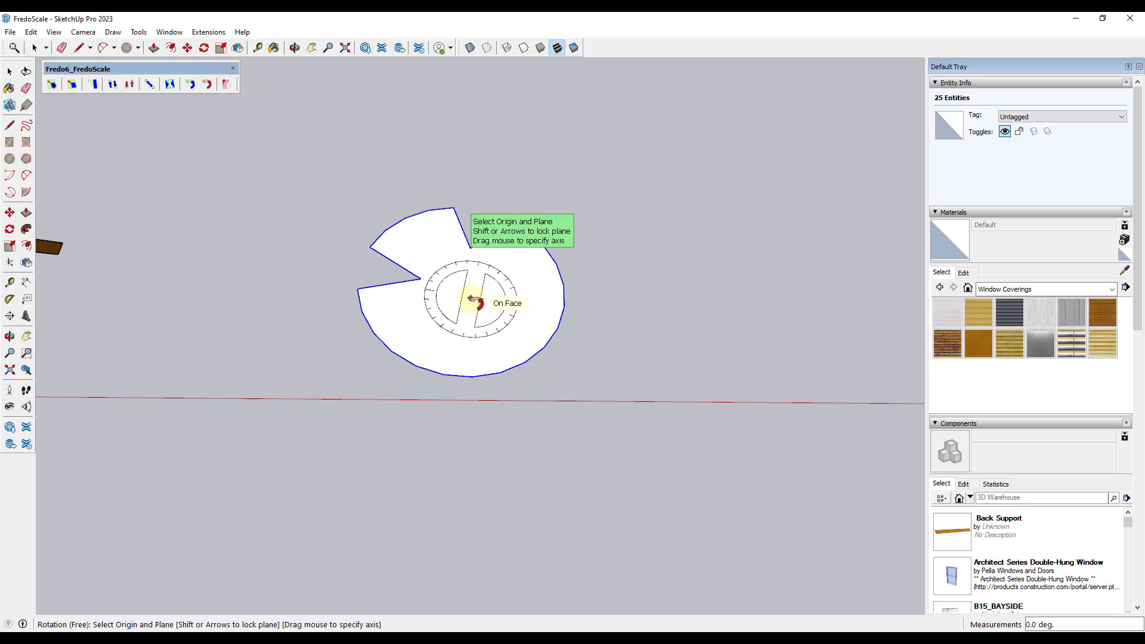
{"action": "middle_click_drag", "start_coordinate": [463, 311], "coordinate": [458, 288]}
{"action": "left_click", "coordinate": [603, 315]}
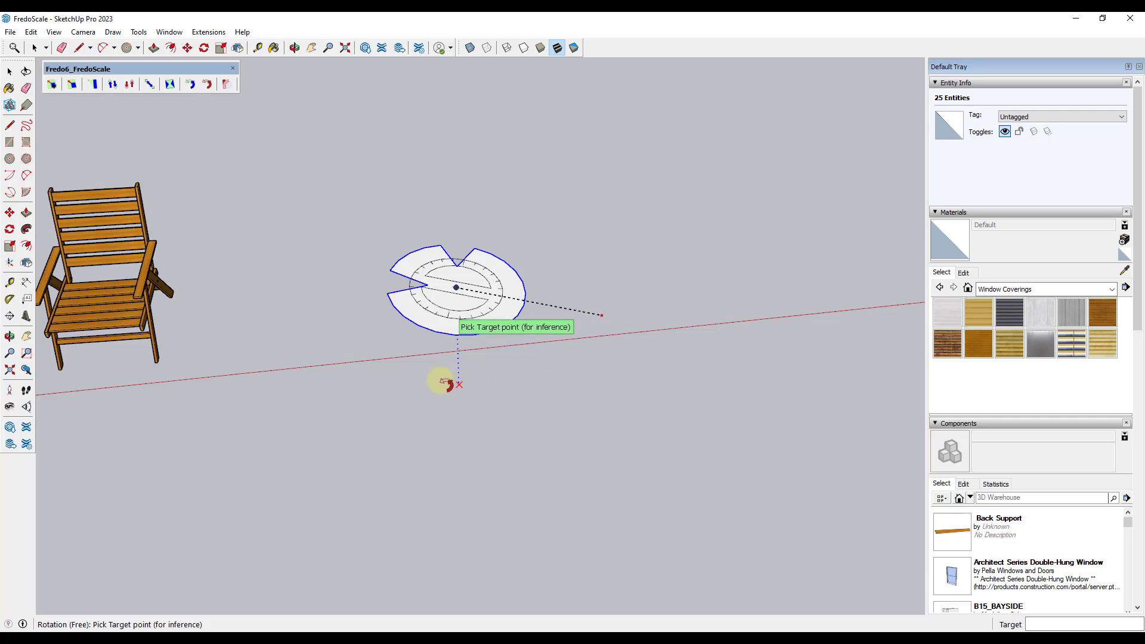
{"action": "left_click", "coordinate": [558, 336]}
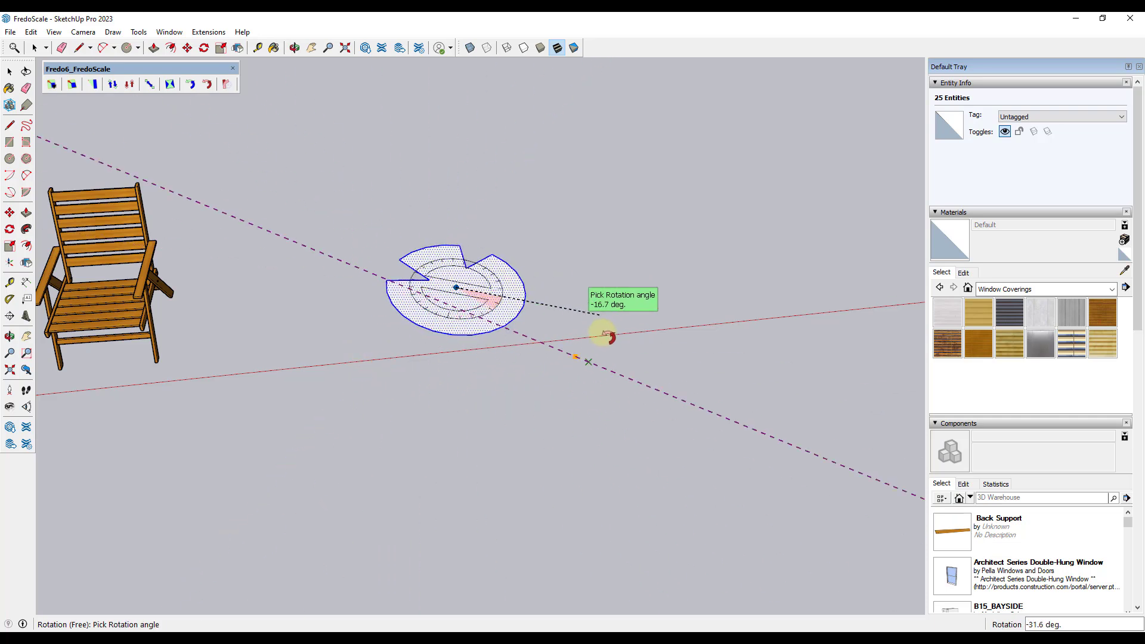
{"action": "left_click", "coordinate": [624, 349]}
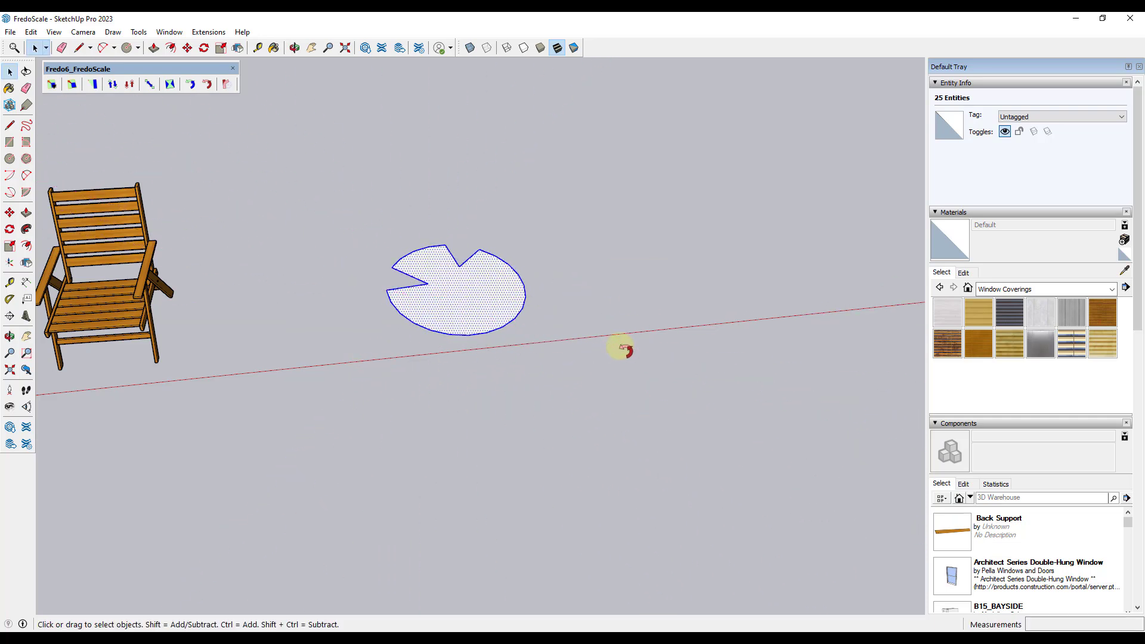
- Try to rotate the notched face out of its plane around its centre with free Rotation, using a reference direction along the red axis
{"action": "left_click", "coordinate": [207, 84]}
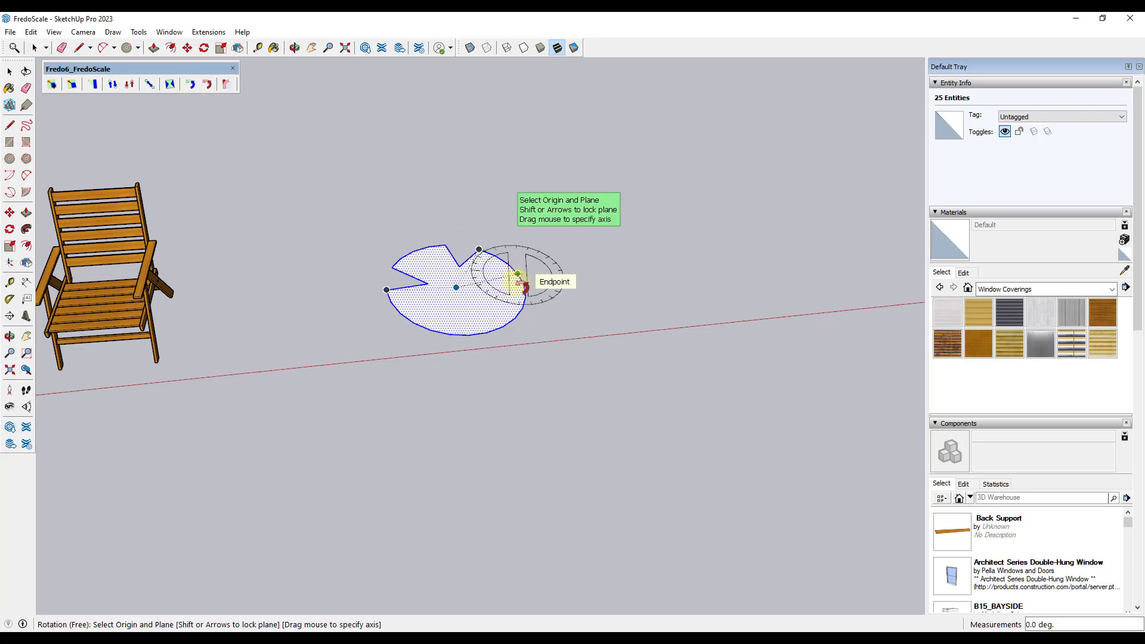
{"action": "left_click", "coordinate": [456, 288]}
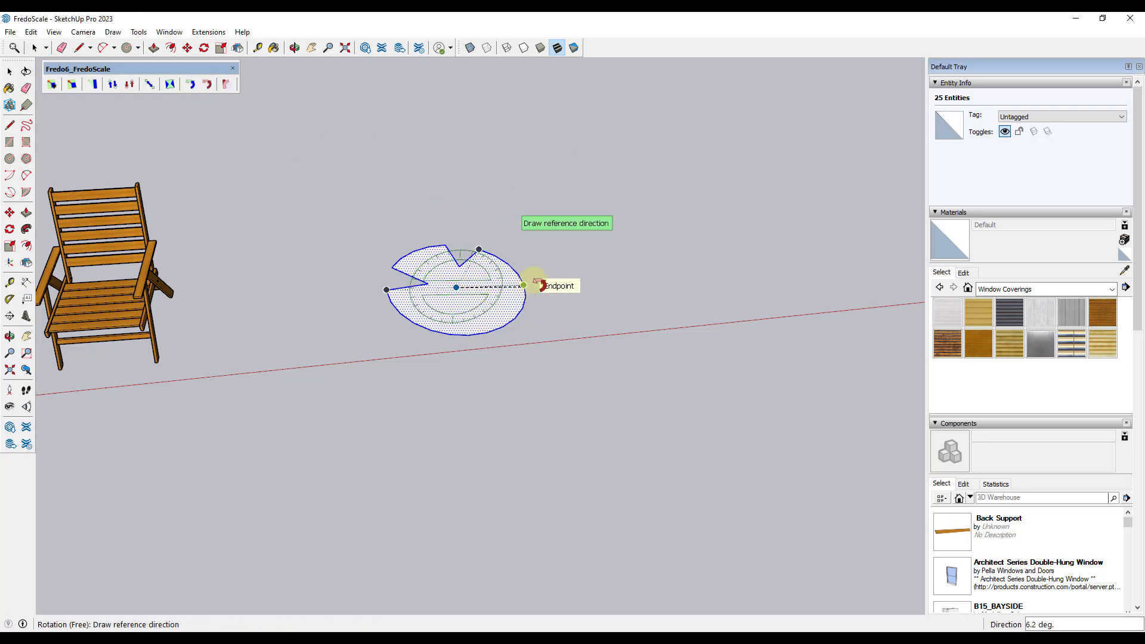
{"action": "left_click", "coordinate": [632, 271]}
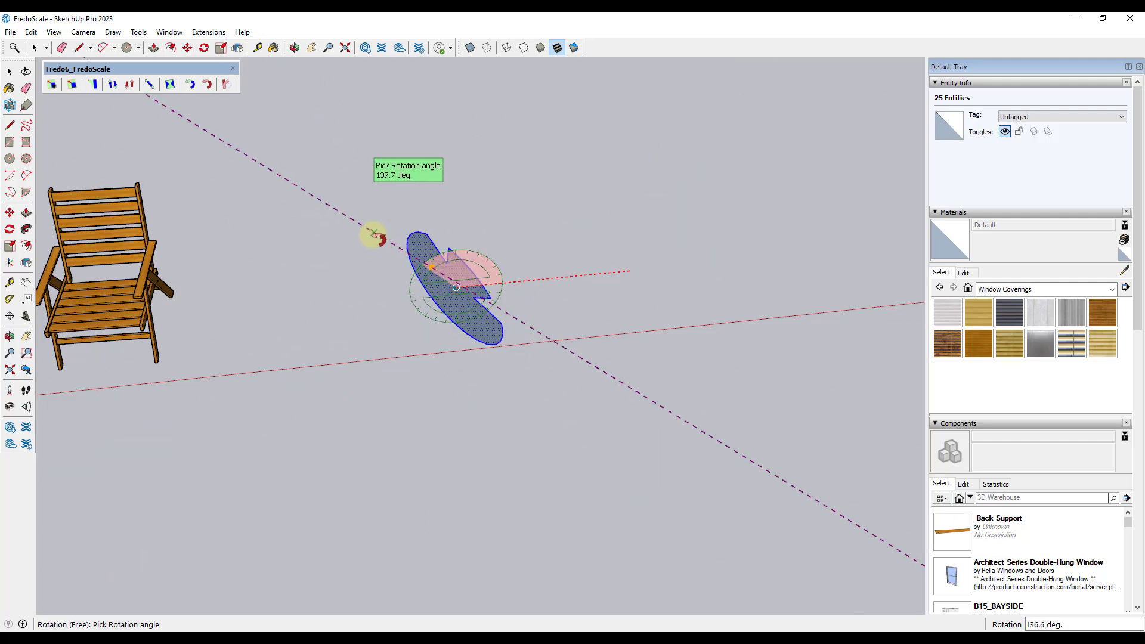
{"action": "key", "text": "space"}
- Bend the flat rectangle upward by about 156 degrees with Radial Bending, along the line joining the midpoints of its short edges
{"action": "scroll", "coordinate": [607, 276], "scroll_direction": "down", "scroll_amount": 1}
{"action": "scroll", "coordinate": [519, 305], "scroll_direction": "up", "scroll_amount": 5}
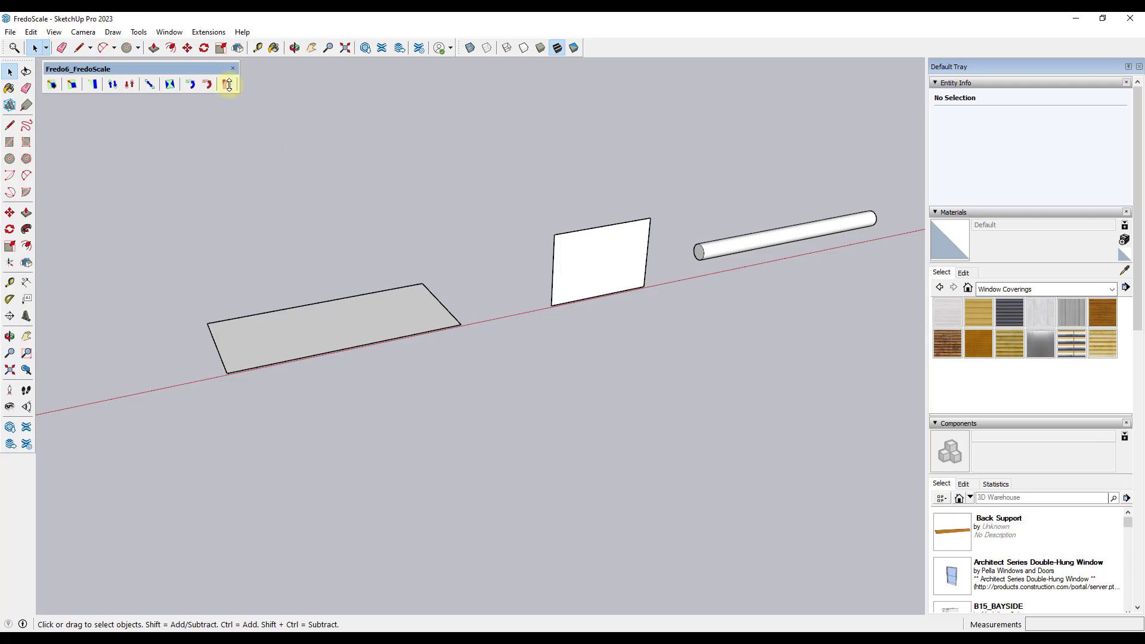
{"action": "left_click_drag", "start_coordinate": [189, 67], "coordinate": [155, 71]}
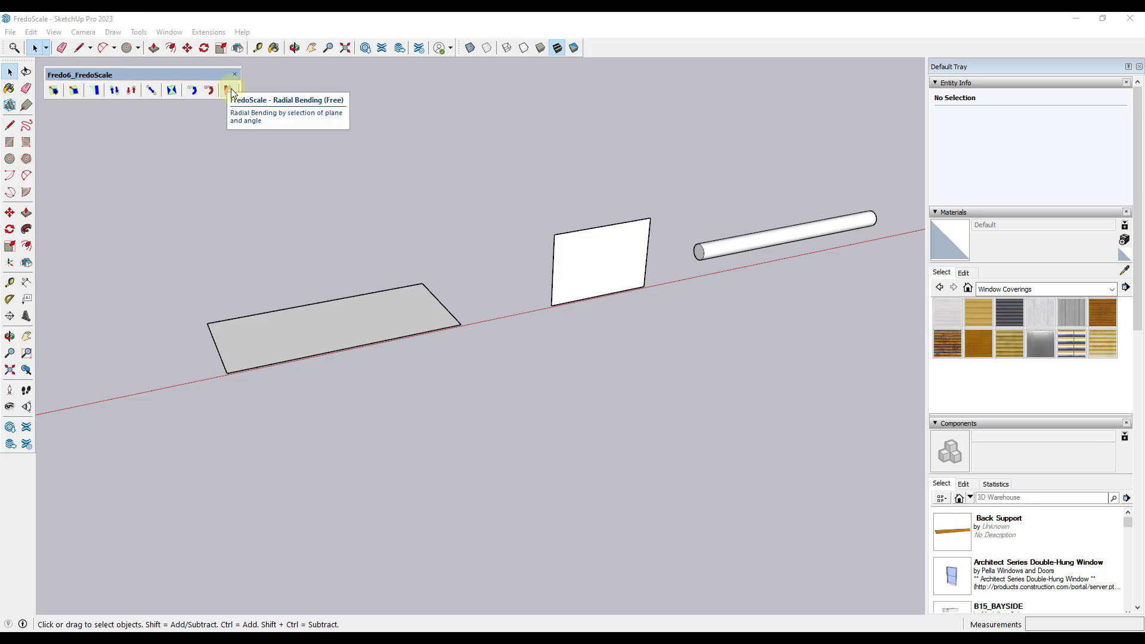
{"action": "left_click", "coordinate": [331, 337]}
{"action": "scroll", "coordinate": [314, 348], "scroll_direction": "up", "scroll_amount": 2}
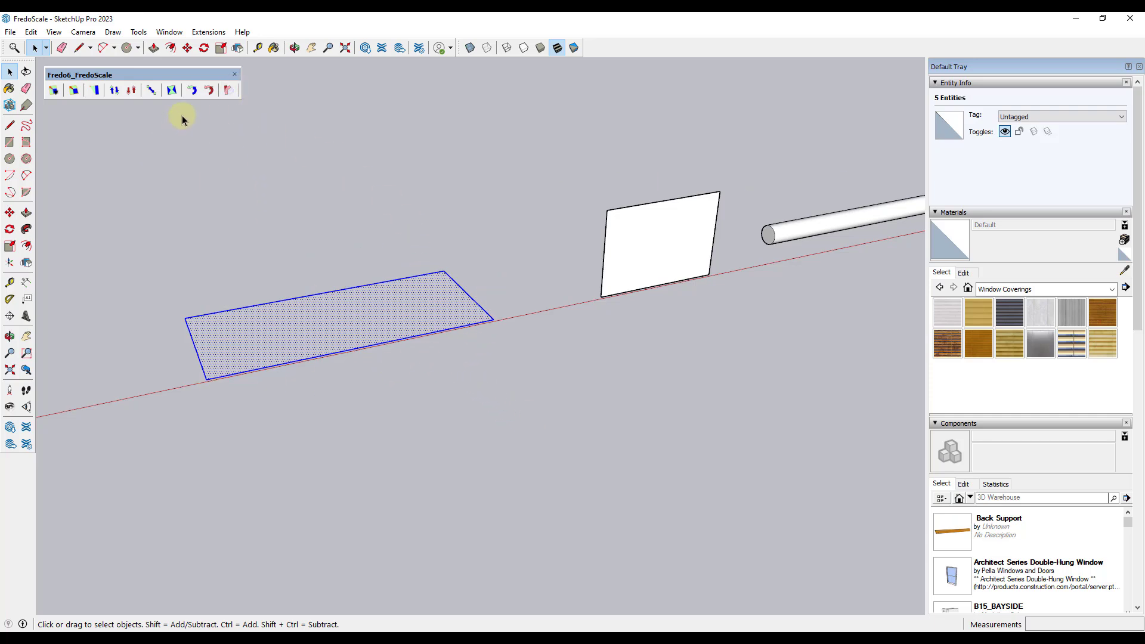
{"action": "left_click", "coordinate": [229, 91]}
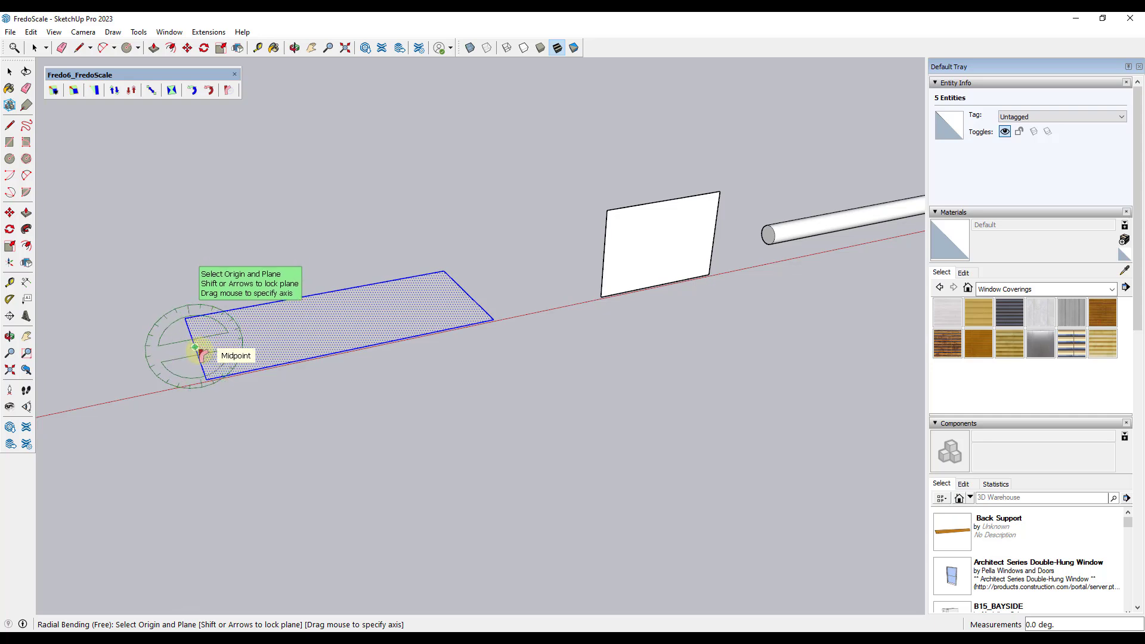
{"action": "middle_click_drag", "start_coordinate": [201, 354], "coordinate": [277, 358]}
{"action": "left_click", "coordinate": [300, 363]}
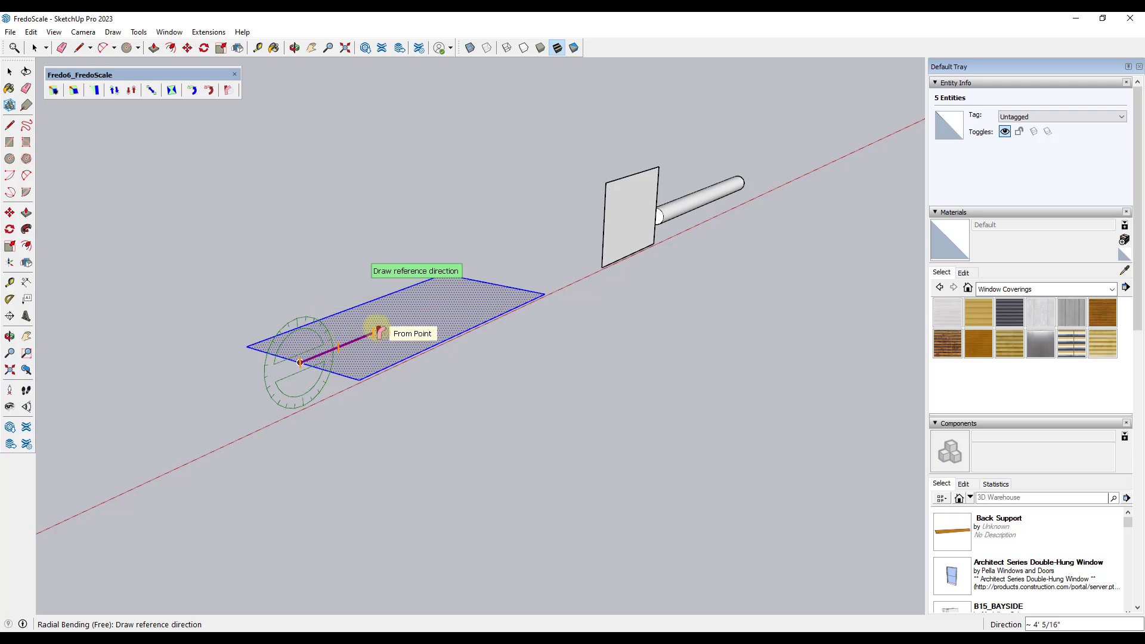
{"action": "left_click", "coordinate": [497, 286]}
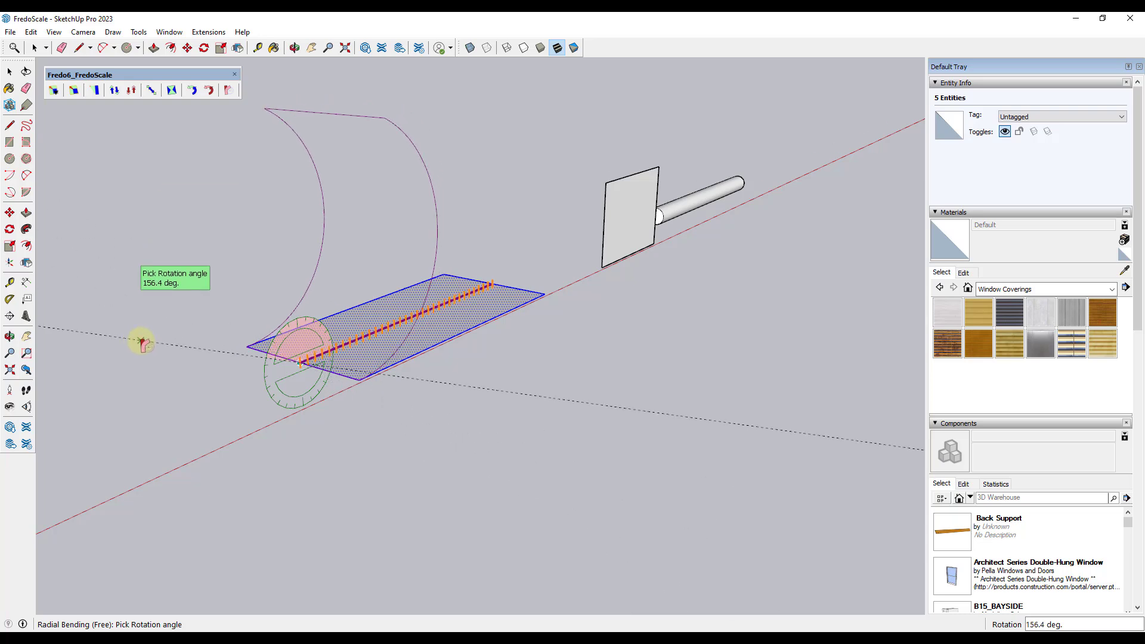
{"action": "left_click", "coordinate": [141, 341]}
{"action": "key", "text": "space"}
{"action": "middle_click_drag", "start_coordinate": [550, 299], "coordinate": [266, 270]}
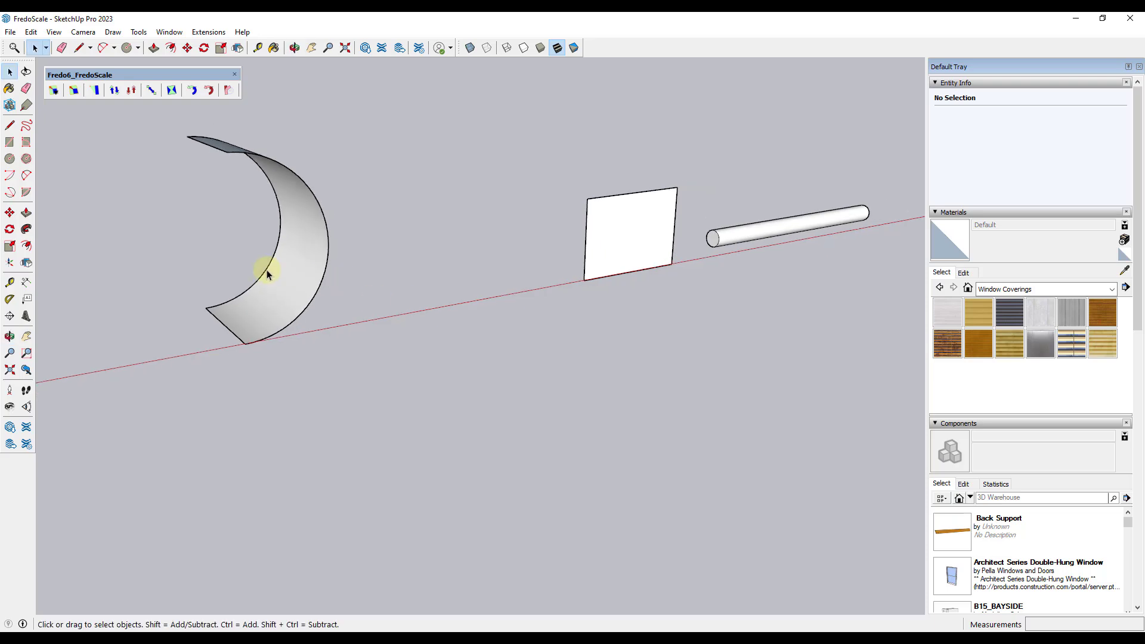
- Bend the upright rectangle horizontally with Radial Bending, using its top edge from corner to corner as the reference direction
{"action": "scroll", "coordinate": [267, 270], "scroll_direction": "down", "scroll_amount": 5}
{"action": "middle_click_drag", "start_coordinate": [489, 228], "coordinate": [540, 233]}
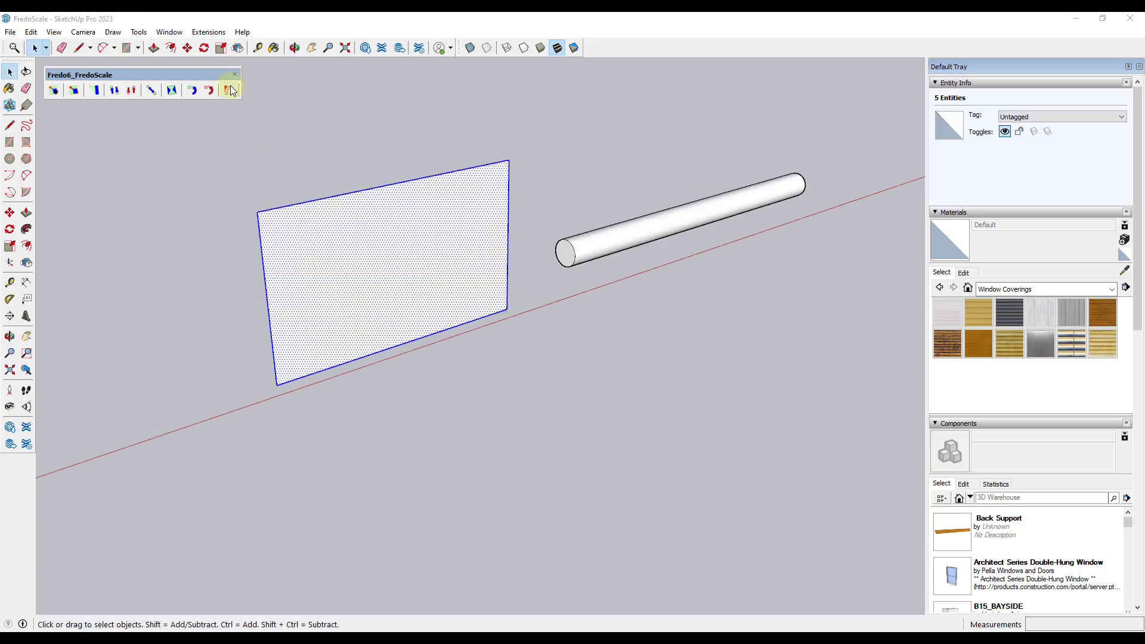
{"action": "left_click", "coordinate": [228, 90]}
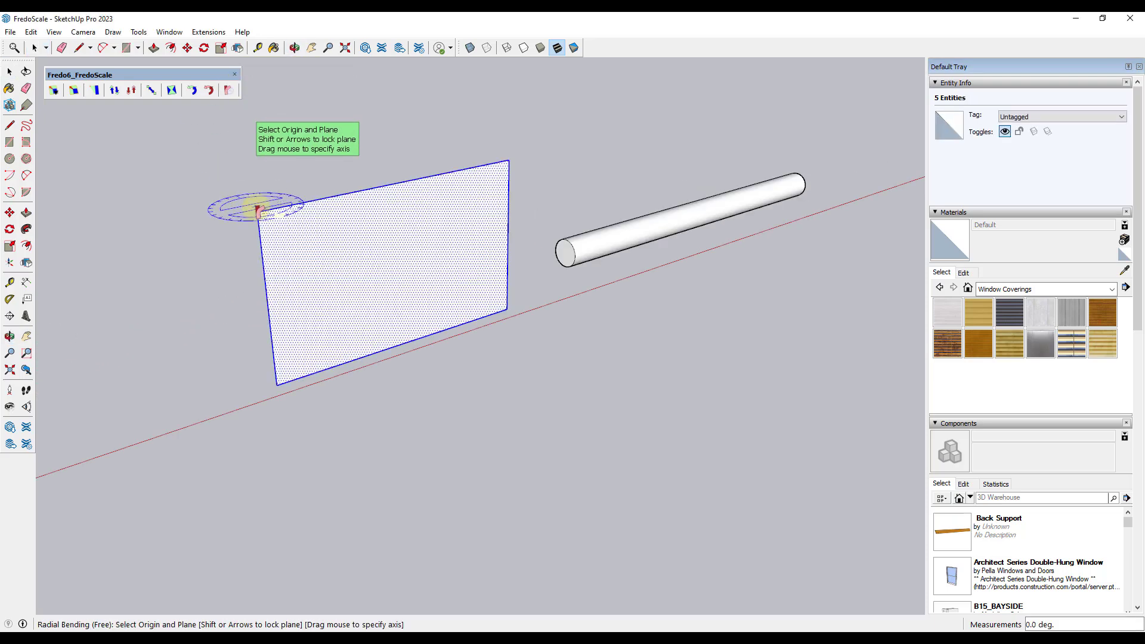
{"action": "left_click", "coordinate": [257, 214]}
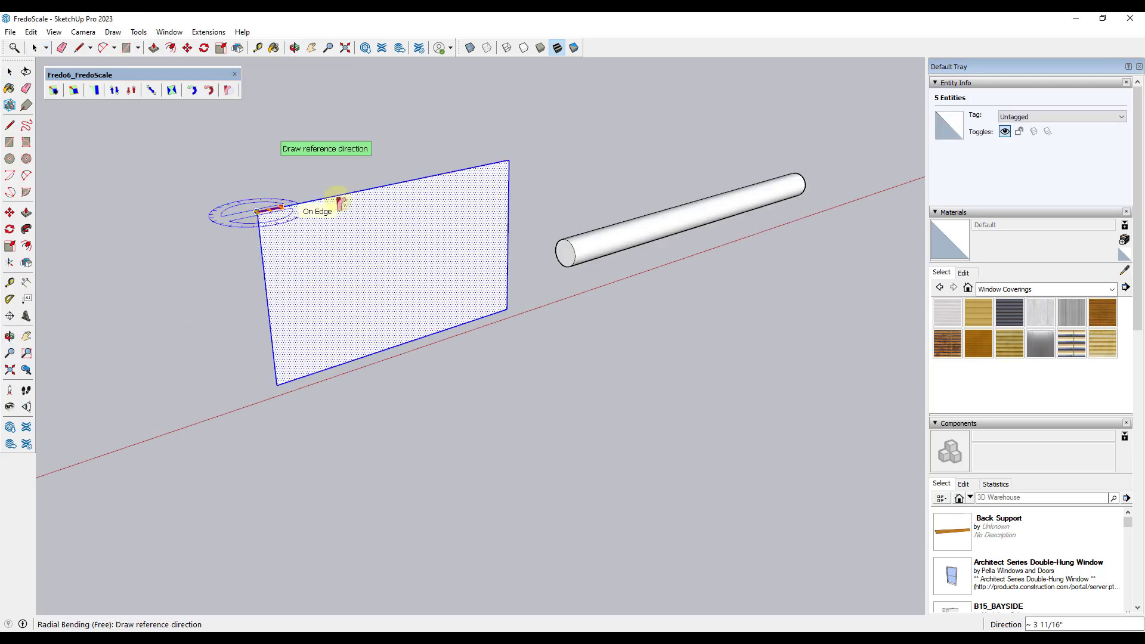
{"action": "left_click", "coordinate": [508, 160]}
{"action": "left_click", "coordinate": [509, 160]}
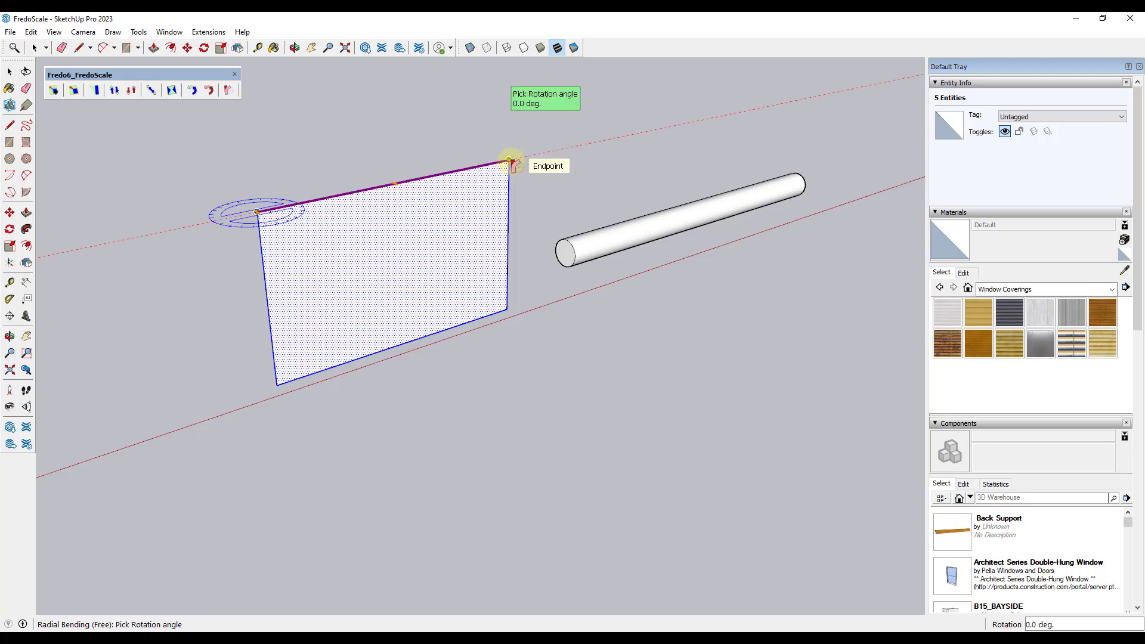
{"action": "left_click", "coordinate": [234, 126]}
{"action": "key", "text": "space"}
{"action": "middle_click_drag", "start_coordinate": [509, 281], "coordinate": [388, 257]}
- Bend the cylinder upward 45 degrees with Radial Bending, with the reference line running from its near end to partway along its length
{"action": "scroll", "coordinate": [610, 212], "scroll_direction": "down", "scroll_amount": 2}
{"action": "scroll", "coordinate": [610, 212], "scroll_direction": "up", "scroll_amount": 2}
{"action": "triple_click", "coordinate": [571, 264]}
{"action": "scroll", "coordinate": [570, 264], "scroll_direction": "up", "scroll_amount": 2}
{"action": "middle_click_drag", "start_coordinate": [570, 264], "coordinate": [525, 177]}
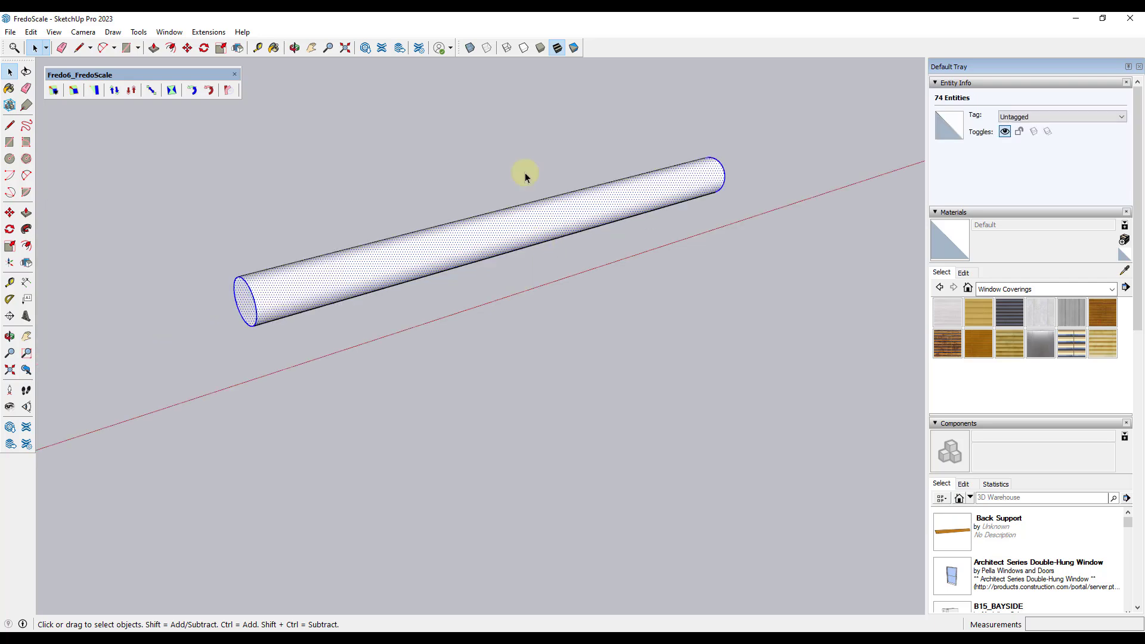
{"action": "left_click", "coordinate": [227, 91]}
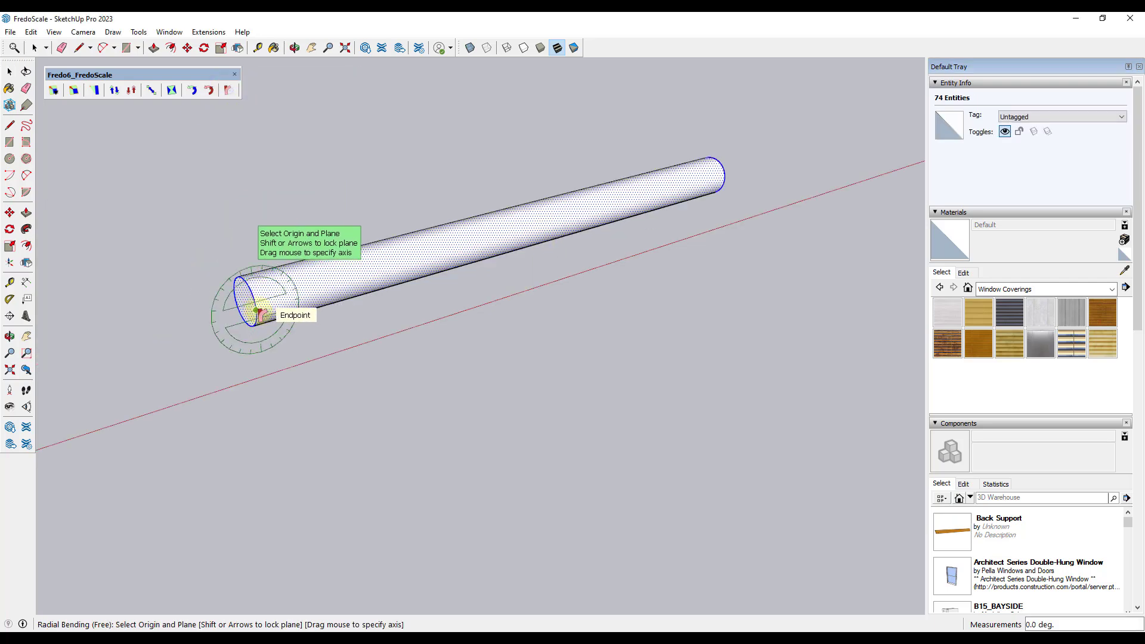
{"action": "left_click", "coordinate": [256, 310]}
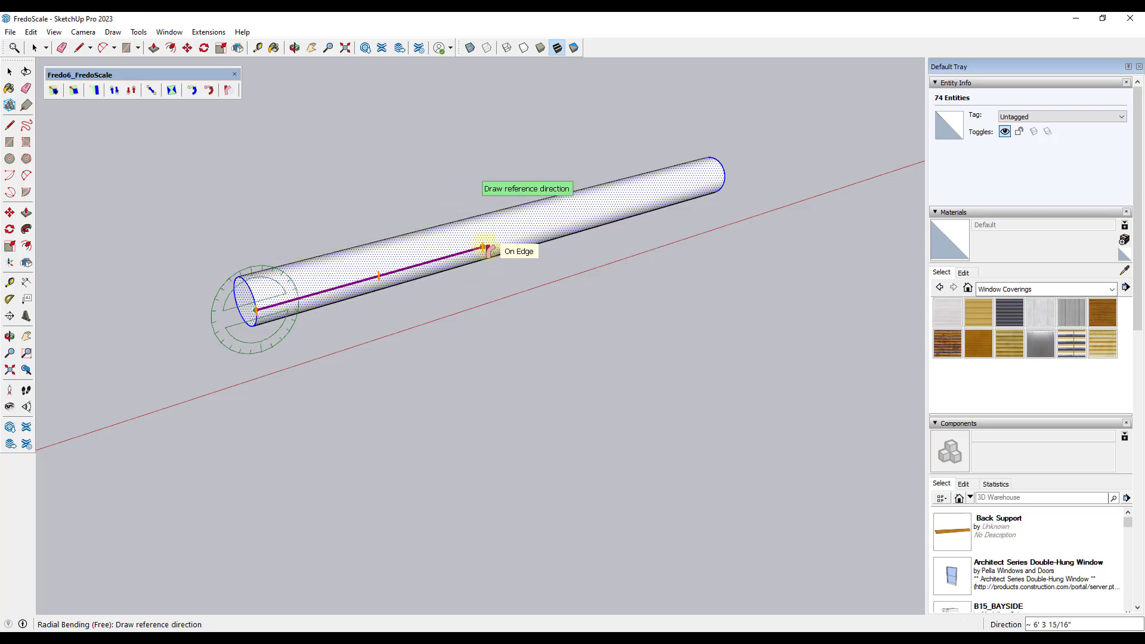
{"action": "scroll", "coordinate": [535, 235], "scroll_direction": "up", "scroll_amount": 3}
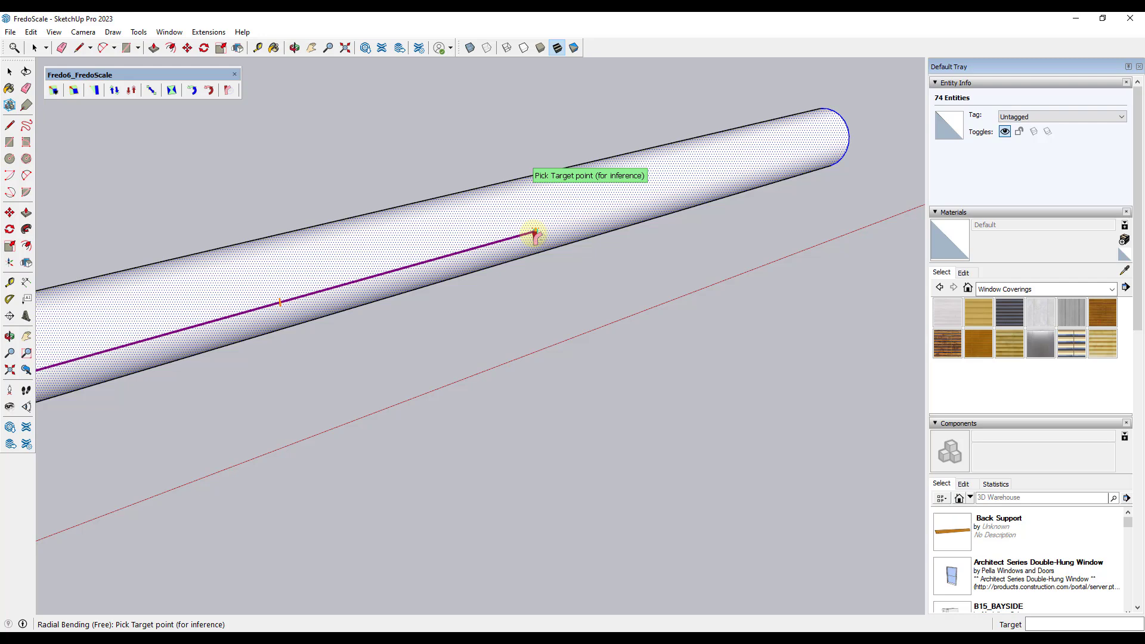
{"action": "left_click", "coordinate": [534, 235]}
{"action": "scroll", "coordinate": [535, 235], "scroll_direction": "down", "scroll_amount": 2}
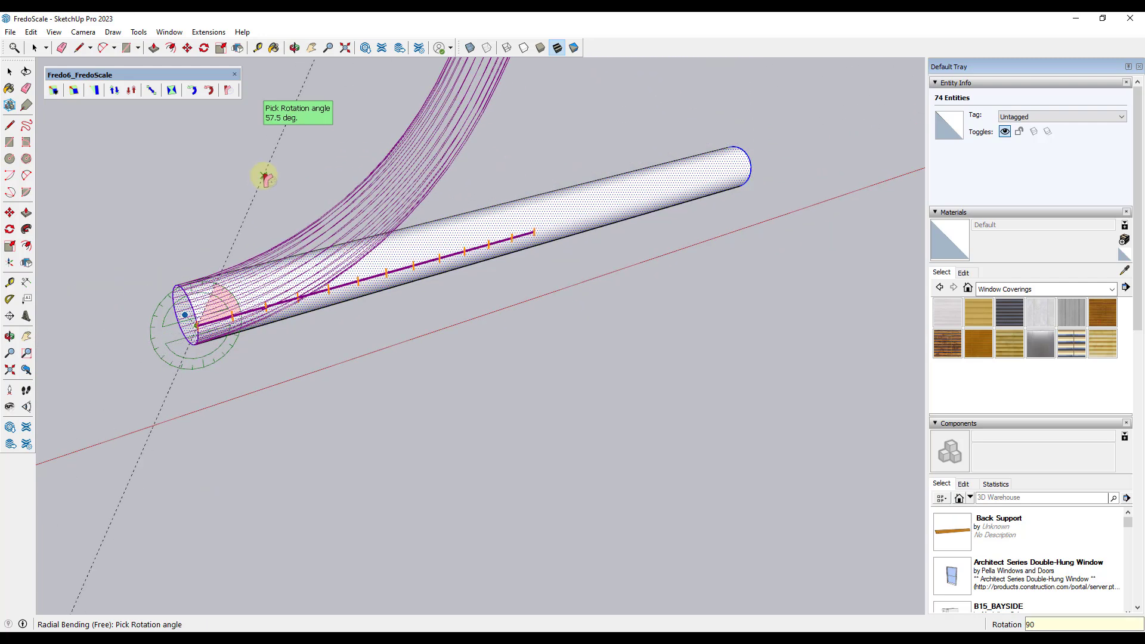
{"action": "type", "text": "45"}
{"action": "key", "text": "Return"}
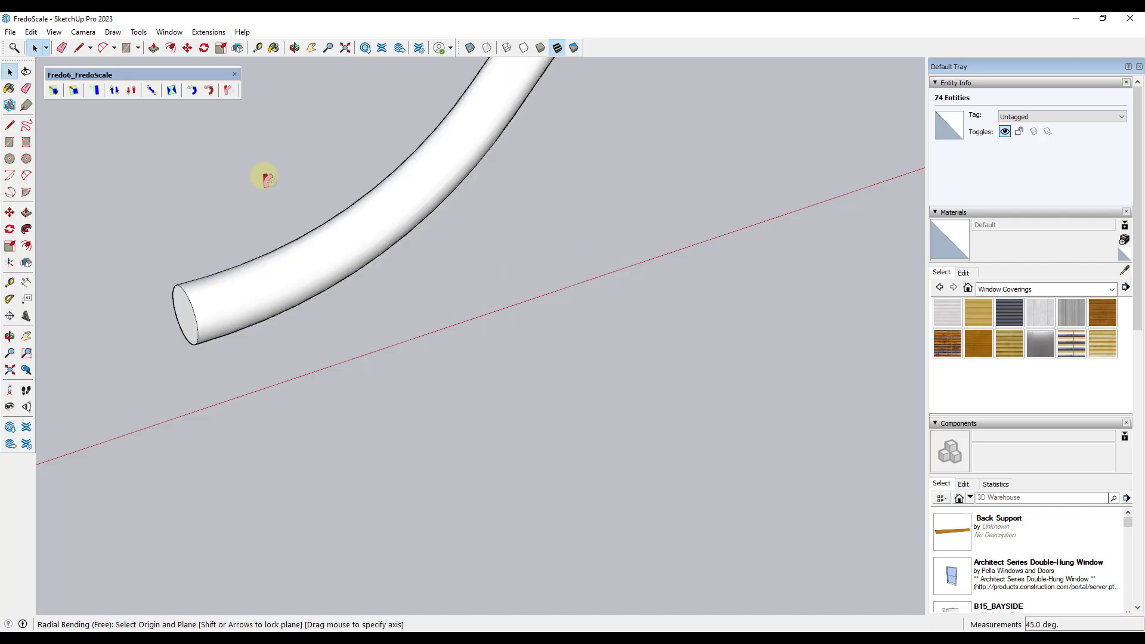
{"action": "key", "text": "space"}
{"action": "scroll", "coordinate": [356, 284], "scroll_direction": "down", "scroll_amount": 6}
{"action": "mouse_move", "coordinate": [428, 327]}
{"action": "middle_mouse_down"}
{"action": "mouse_move", "coordinate": [240, 256]}
{"action": "mouse_move", "coordinate": [415, 315]}
{"action": "middle_mouse_up"}
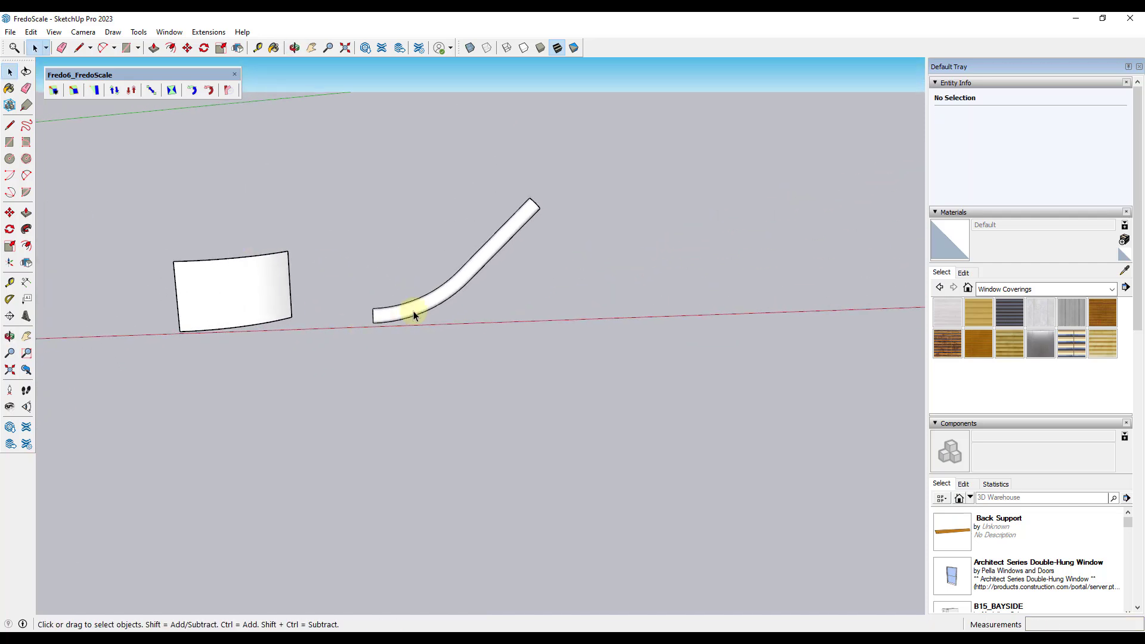
- Bend the tube's straight upper section by -90 degrees with Radial Bending, from the end of the first curve to the tube's far end
{"action": "left_click", "coordinate": [497, 252]}
{"action": "scroll", "coordinate": [501, 246], "scroll_direction": "up", "scroll_amount": 3}
{"action": "triple_click", "coordinate": [486, 249]}
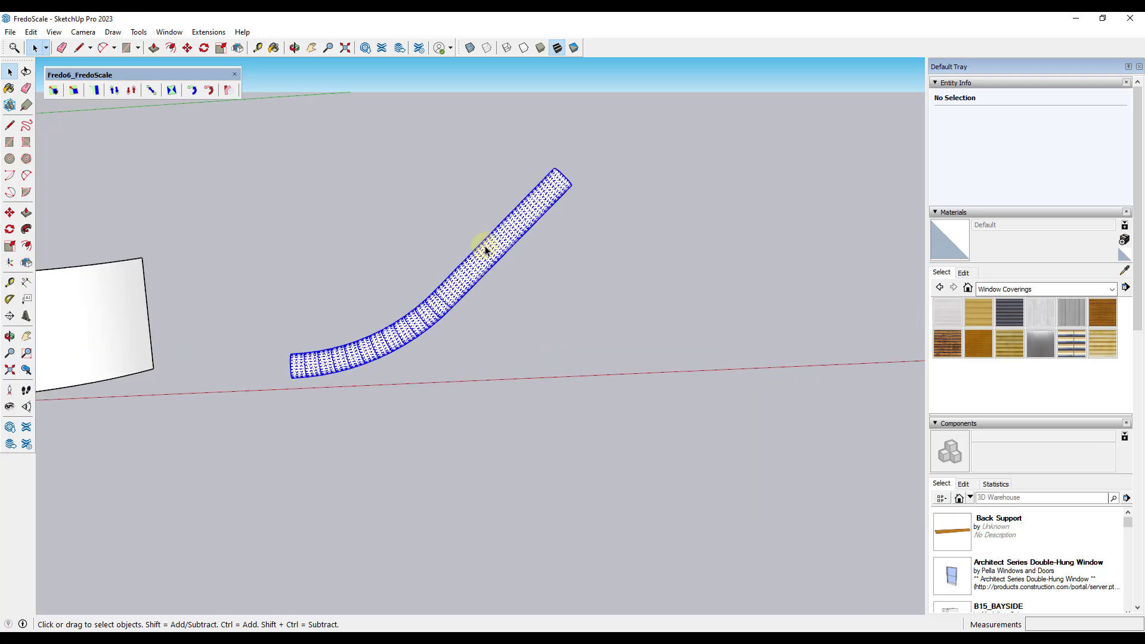
{"action": "left_click", "coordinate": [228, 91]}
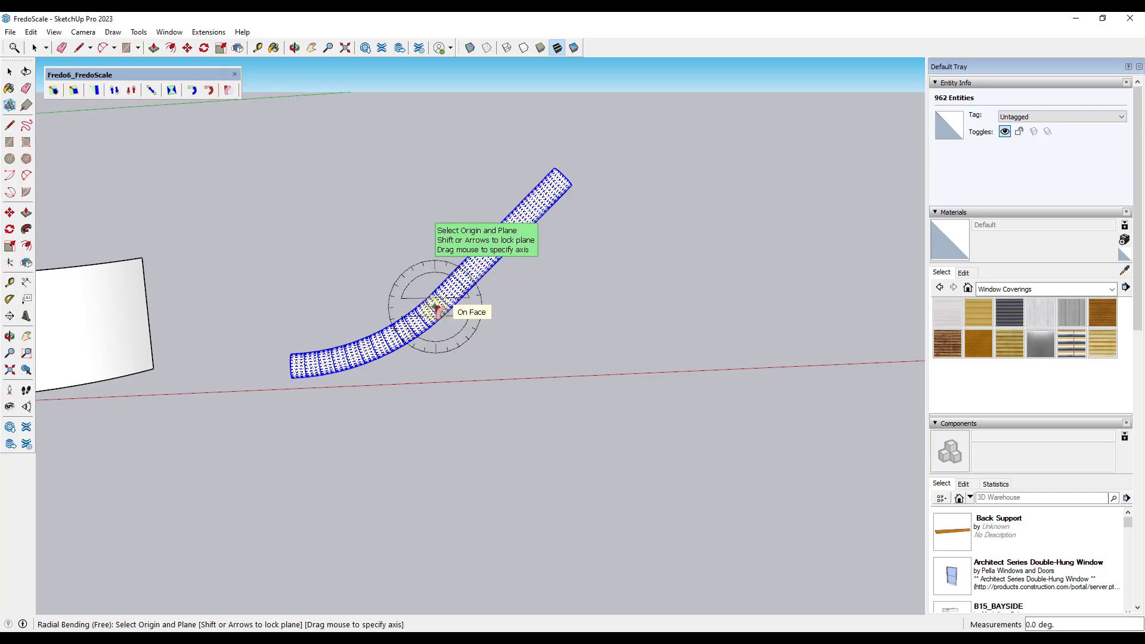
{"action": "scroll", "coordinate": [440, 304], "scroll_direction": "up", "scroll_amount": 5}
{"action": "scroll", "coordinate": [447, 305], "scroll_direction": "up", "scroll_amount": 1}
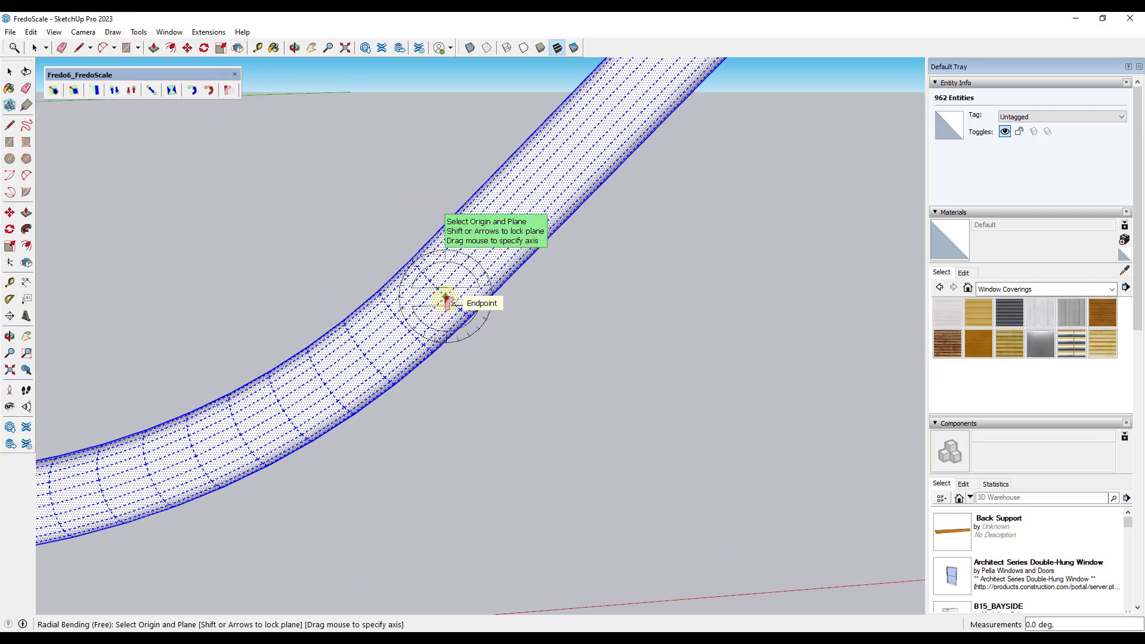
{"action": "left_click", "coordinate": [446, 300]}
{"action": "scroll", "coordinate": [446, 300], "scroll_direction": "down", "scroll_amount": 4}
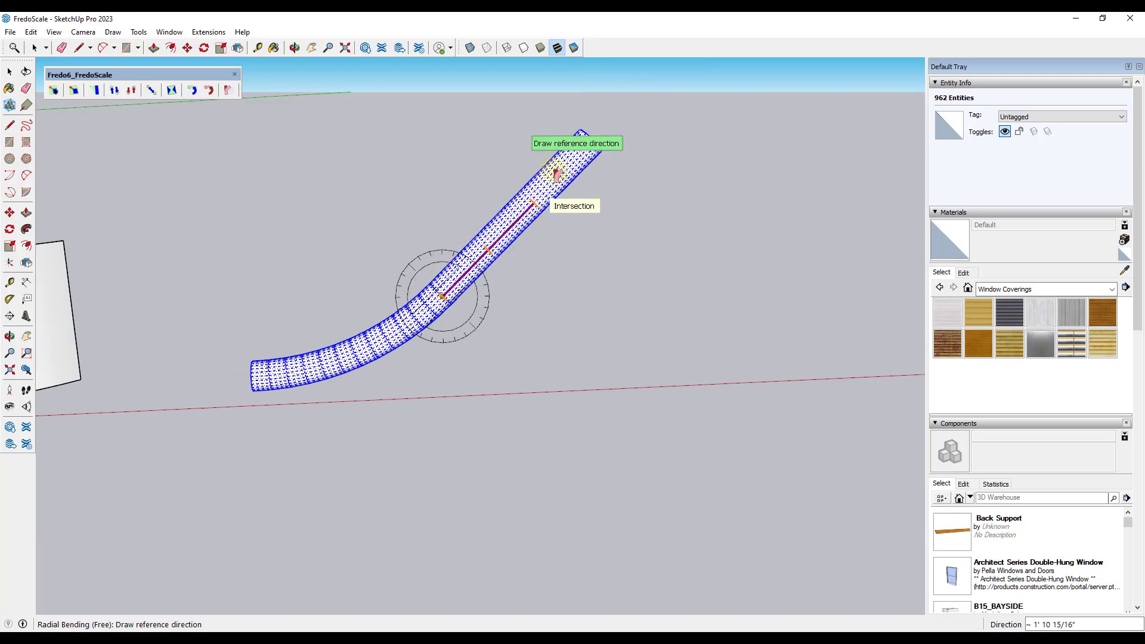
{"action": "scroll", "coordinate": [596, 134], "scroll_direction": "up", "scroll_amount": 3}
{"action": "left_click", "coordinate": [597, 146]}
{"action": "left_click", "coordinate": [596, 146]}
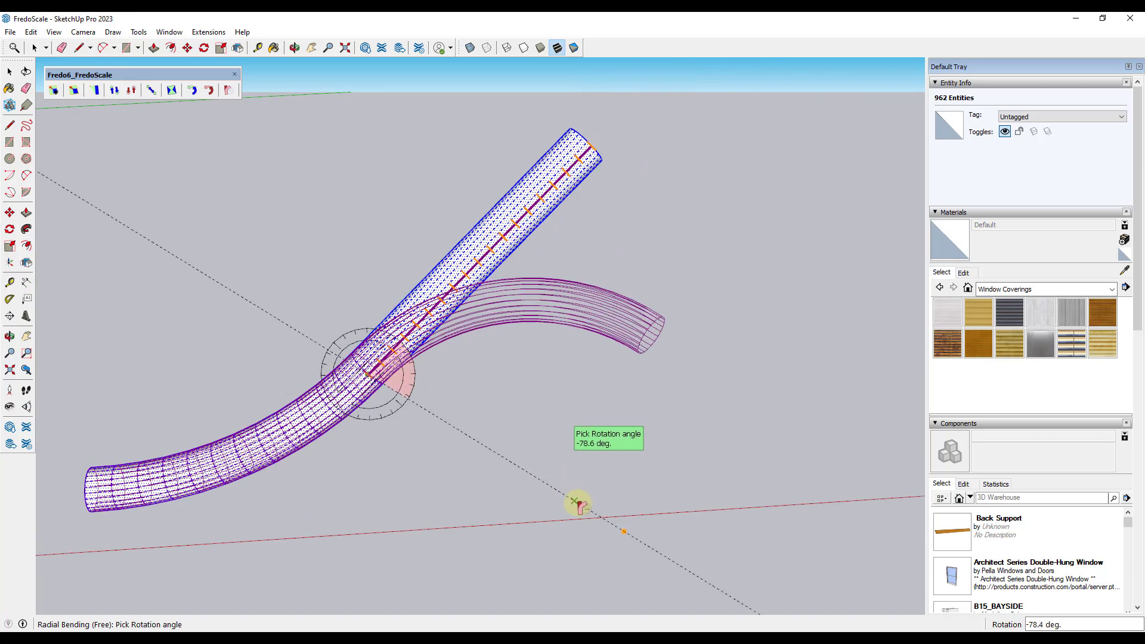
{"action": "type", "text": "-90"}
{"action": "key", "text": "Return"}
{"action": "key", "text": "space"}
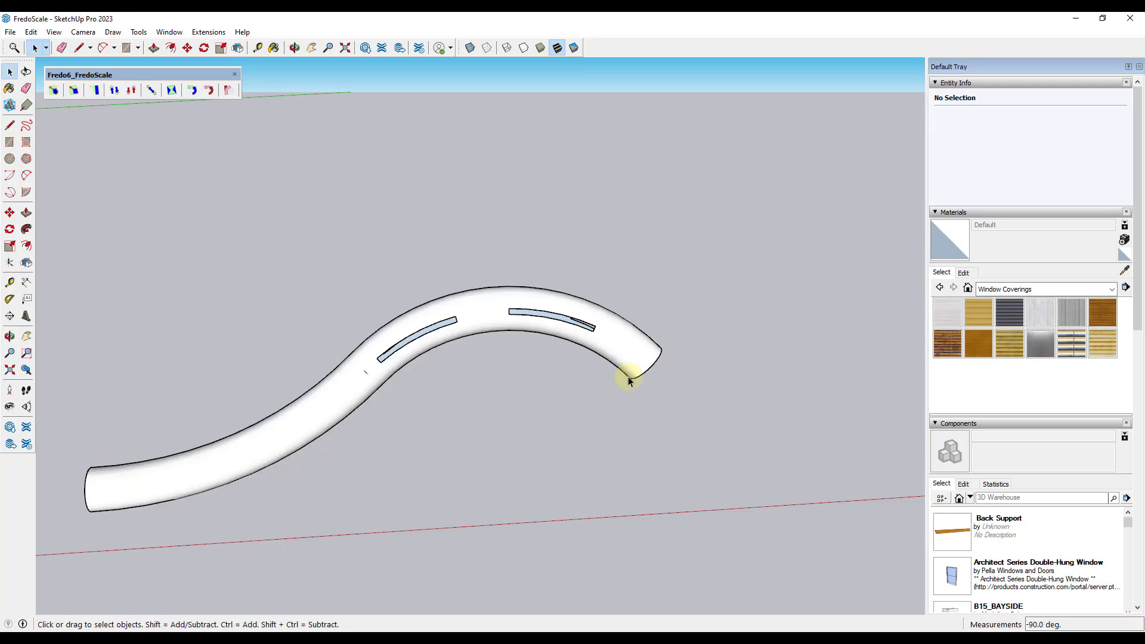
- Draw lines across the first gap in the bent tube, along the hidden segment edges, to restore its missing faces
{"action": "middle_click_drag", "start_coordinate": [626, 376], "coordinate": [563, 404]}
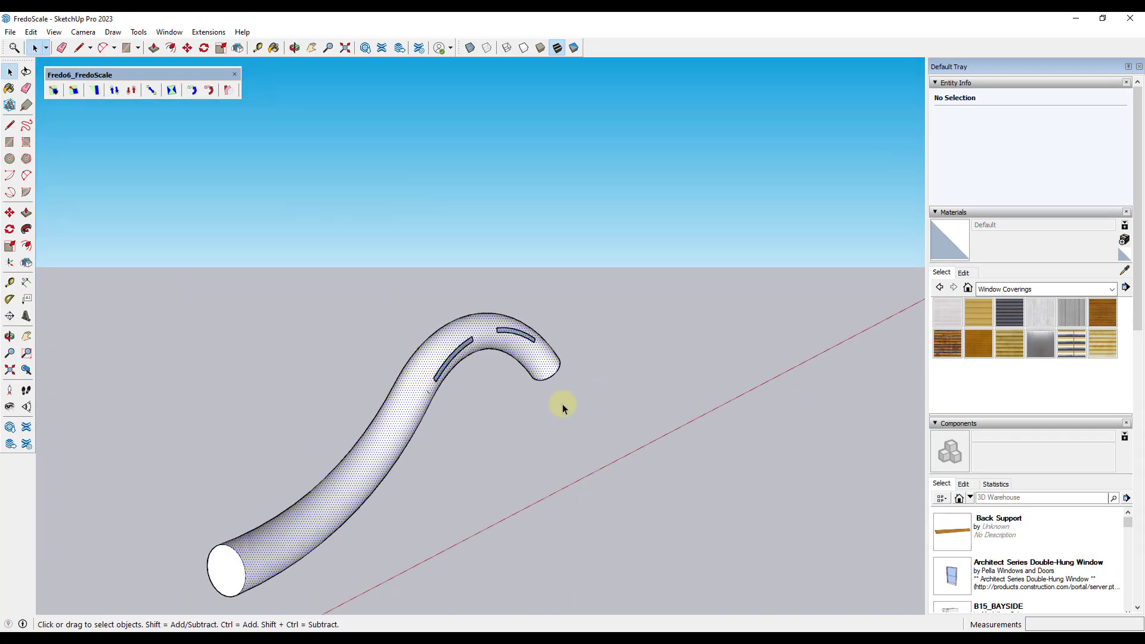
{"action": "scroll", "coordinate": [512, 428], "scroll_direction": "down", "scroll_amount": 3}
{"action": "scroll", "coordinate": [539, 399], "scroll_direction": "up", "scroll_amount": 2}
{"action": "scroll", "coordinate": [506, 342], "scroll_direction": "up", "scroll_amount": 5}
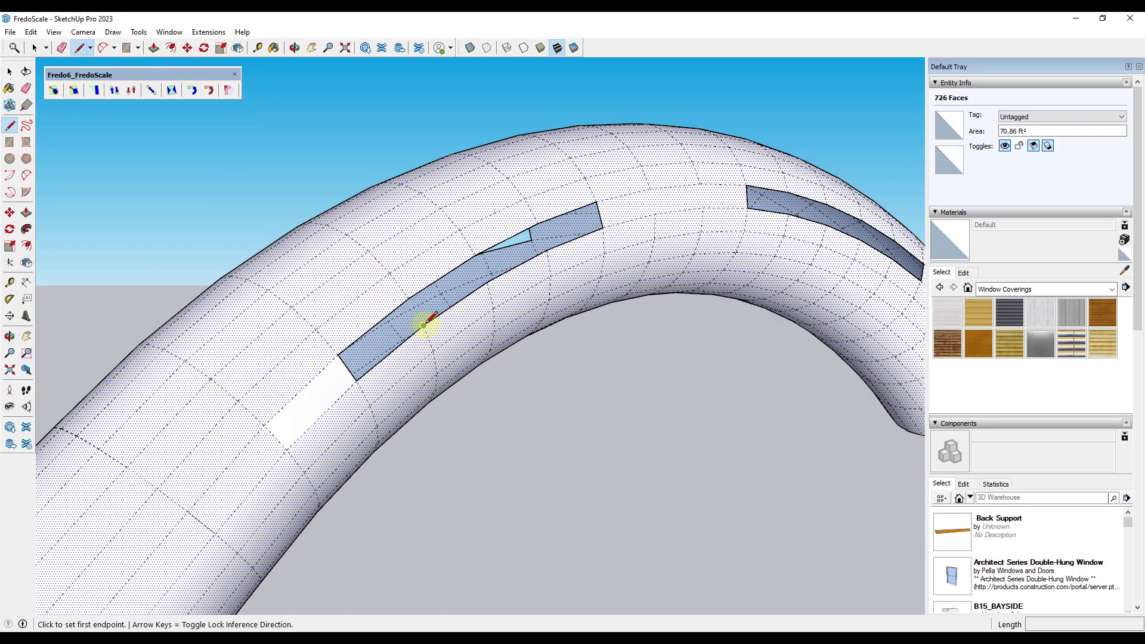
{"action": "left_click", "coordinate": [424, 326]}
{"action": "left_click", "coordinate": [409, 298]}
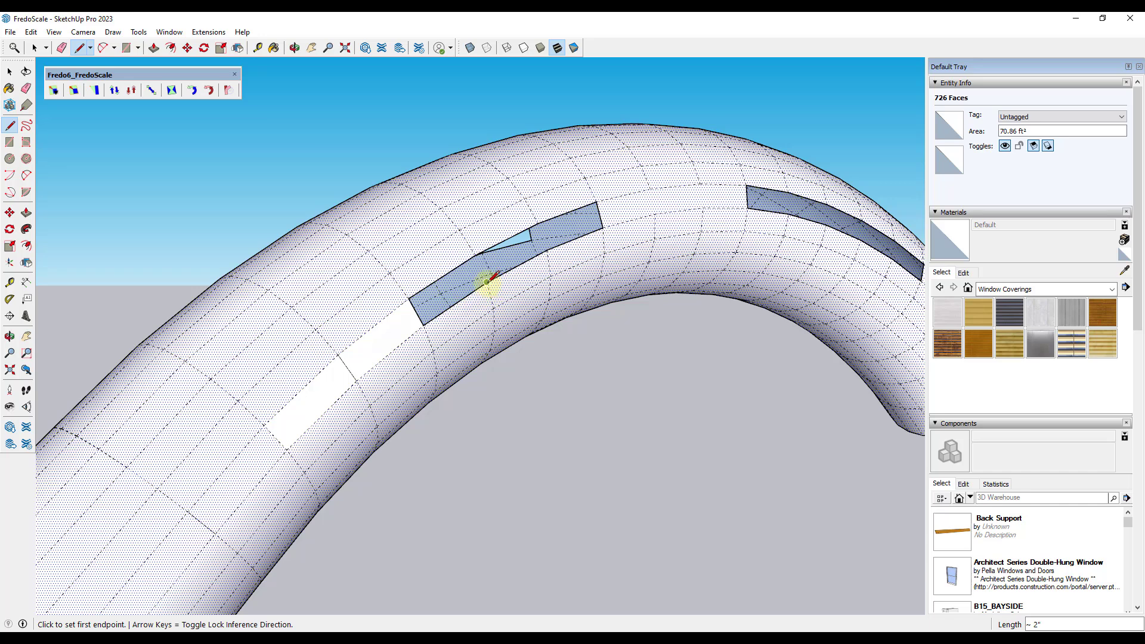
{"action": "left_click", "coordinate": [476, 255]}
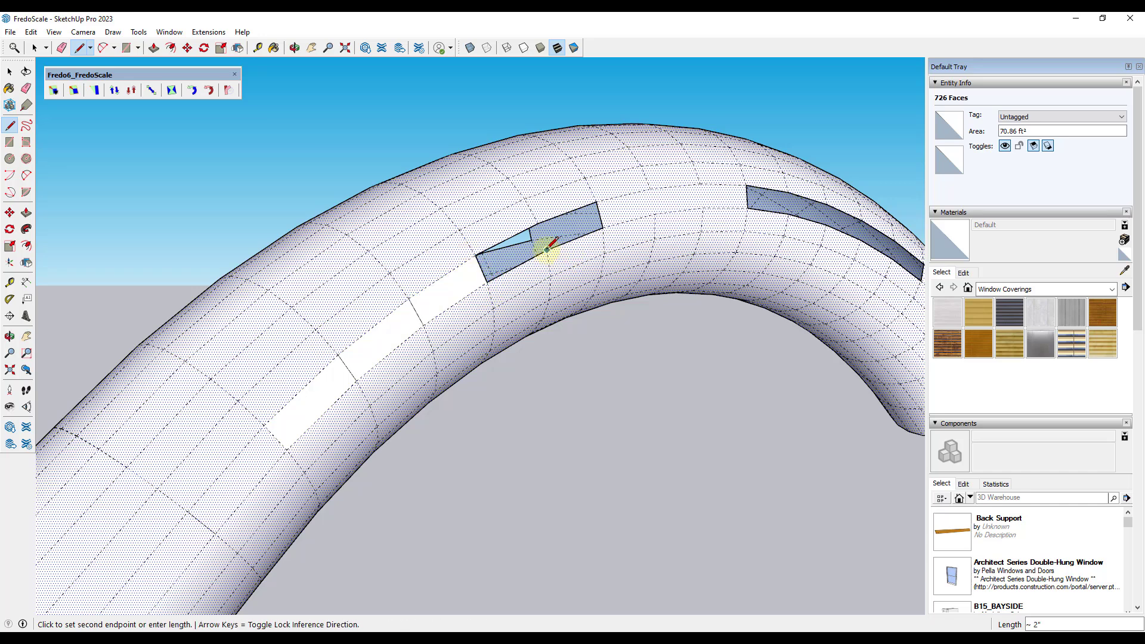
{"action": "left_click", "coordinate": [539, 222]}
- Draw a line across the second gap near the tube's far end to restore missing faces, and clear the selection
{"action": "middle_click_drag", "start_coordinate": [607, 225], "coordinate": [890, 229]}
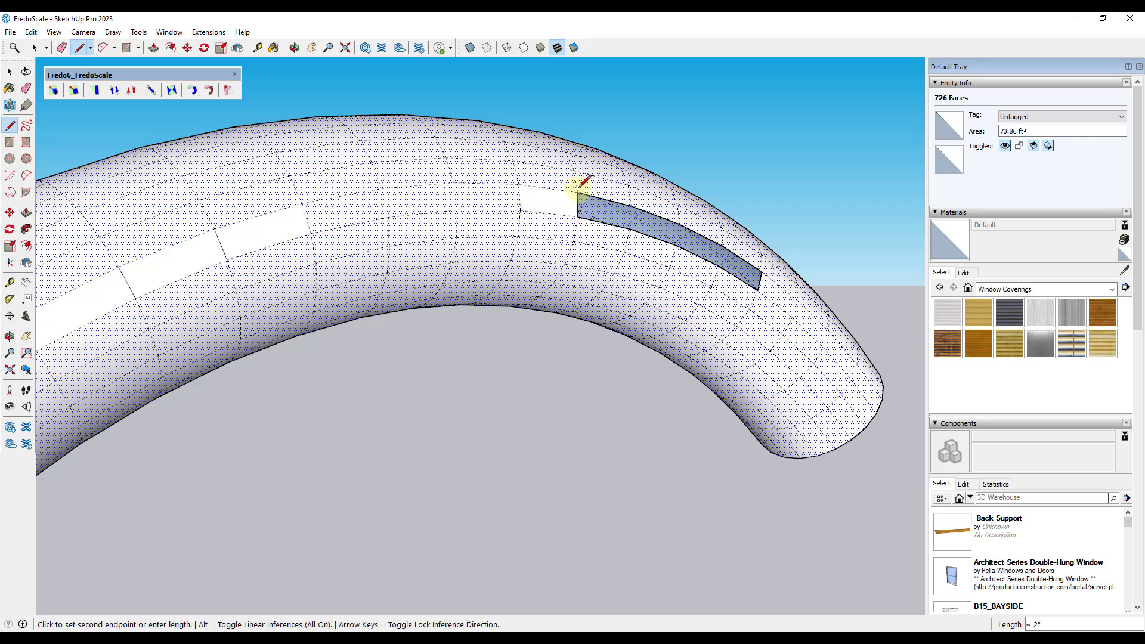
{"action": "left_click", "coordinate": [632, 206]}
{"action": "key", "text": "space"}
{"action": "scroll", "coordinate": [636, 384], "scroll_direction": "down", "scroll_amount": 4}
{"action": "left_click", "coordinate": [590, 413]}
{"action": "scroll", "coordinate": [692, 320], "scroll_direction": "down", "scroll_amount": 5}
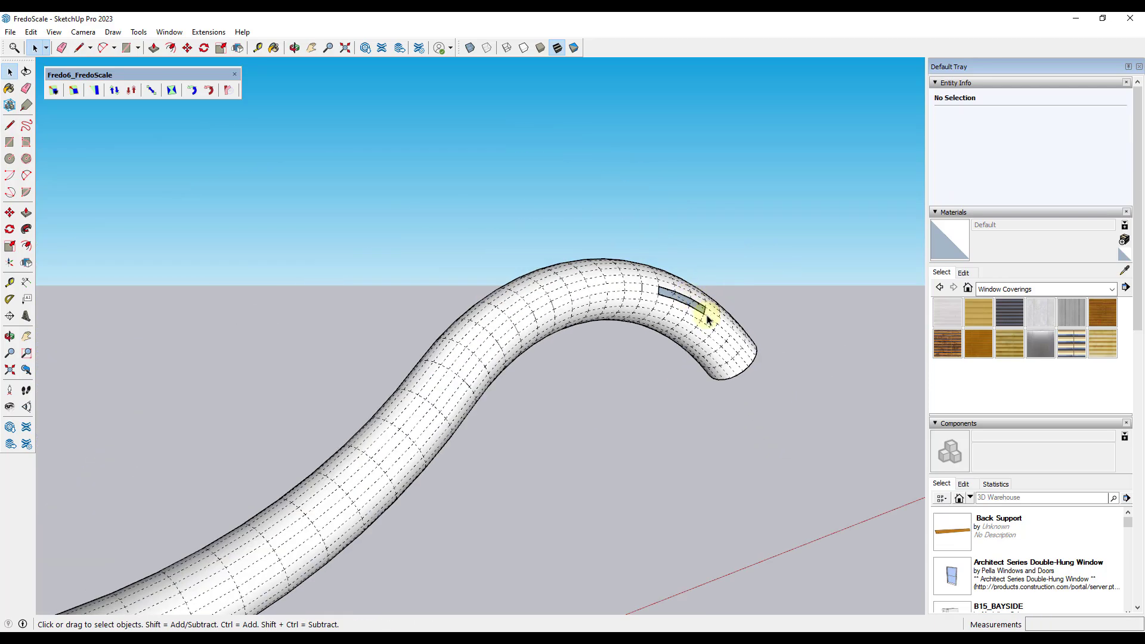